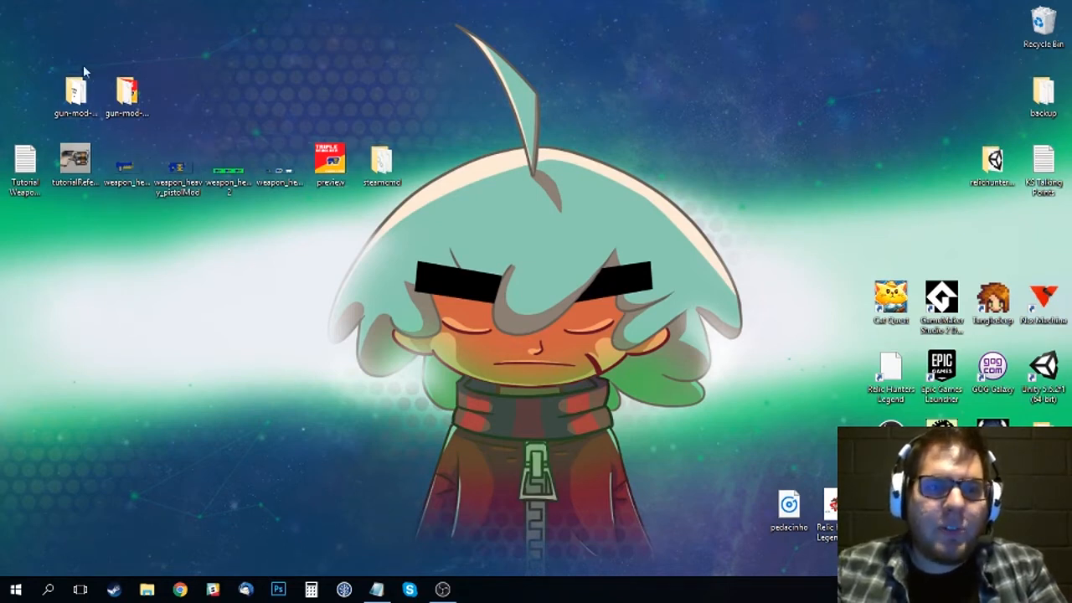
- Open the gun-mod-example-final folder from the desktop and place its window in the middle of the desktop
{"action": "left_click", "coordinate": [73, 94]}
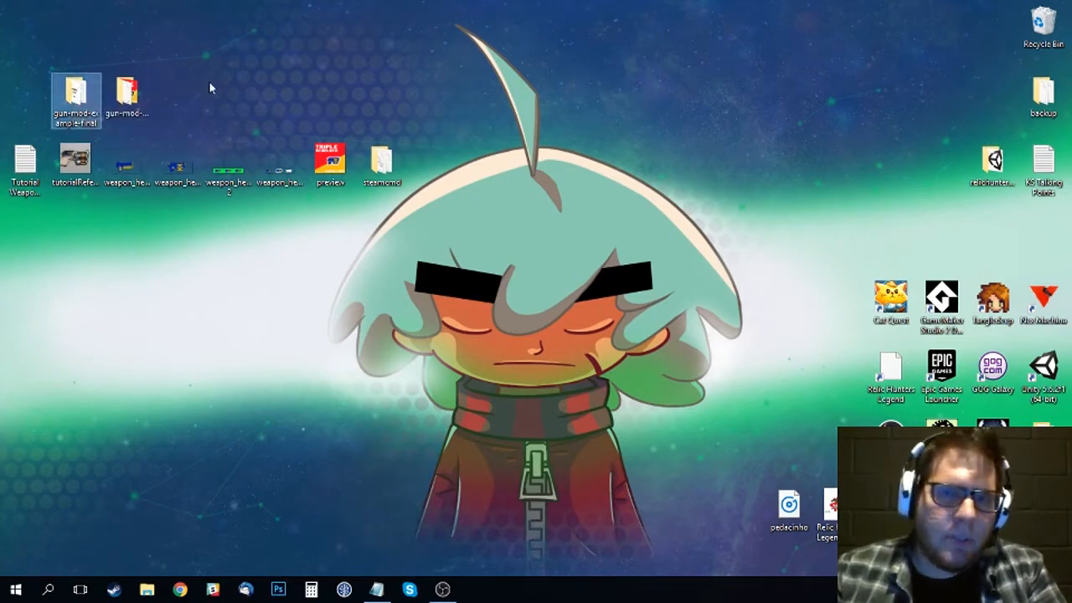
{"action": "double_click", "coordinate": [77, 94]}
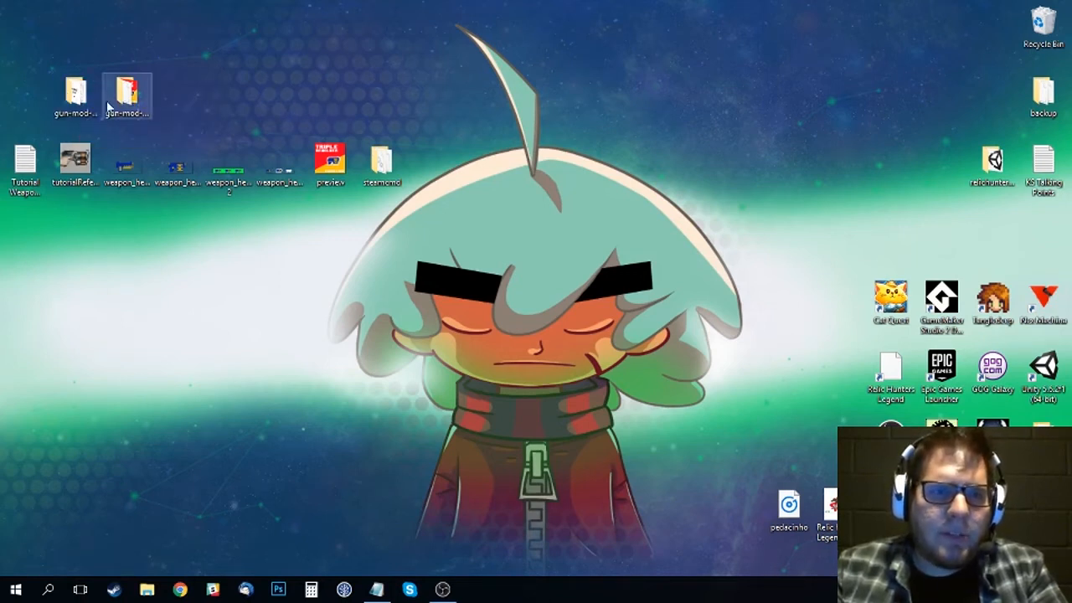
{"action": "left_click", "coordinate": [76, 94]}
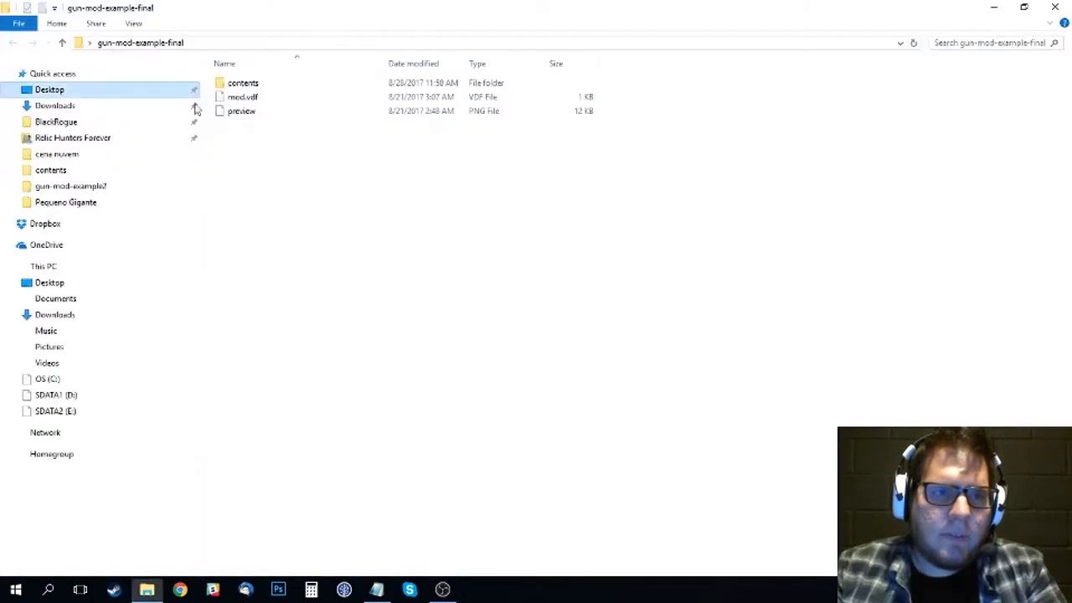
{"action": "double_click", "coordinate": [324, 6]}
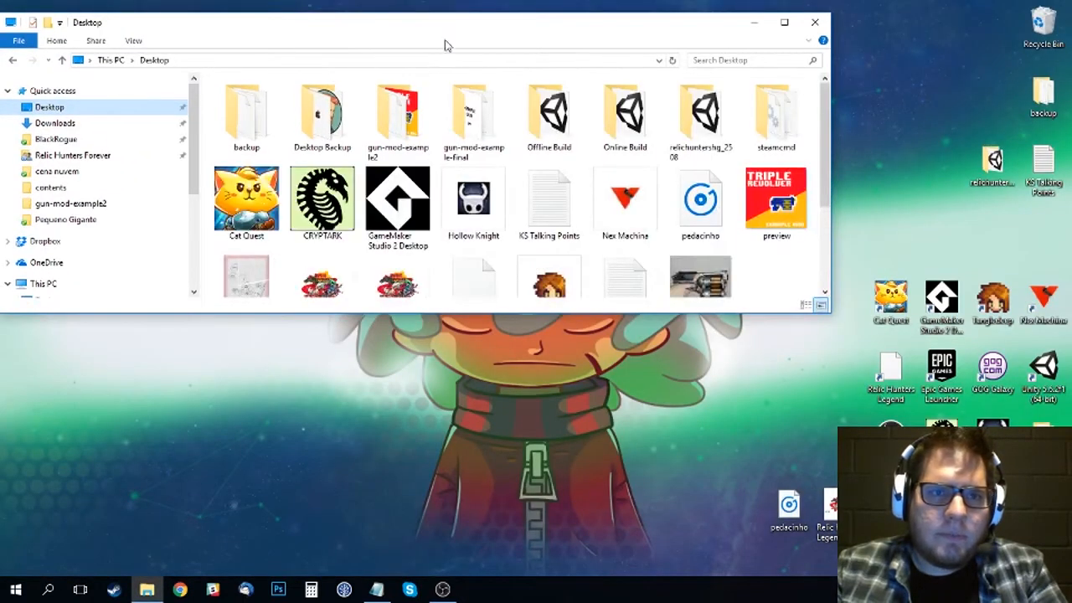
{"action": "left_click", "coordinate": [815, 21]}
{"action": "double_click", "coordinate": [73, 94]}
{"action": "left_click_drag", "start_coordinate": [341, 33], "coordinate": [461, 62]}
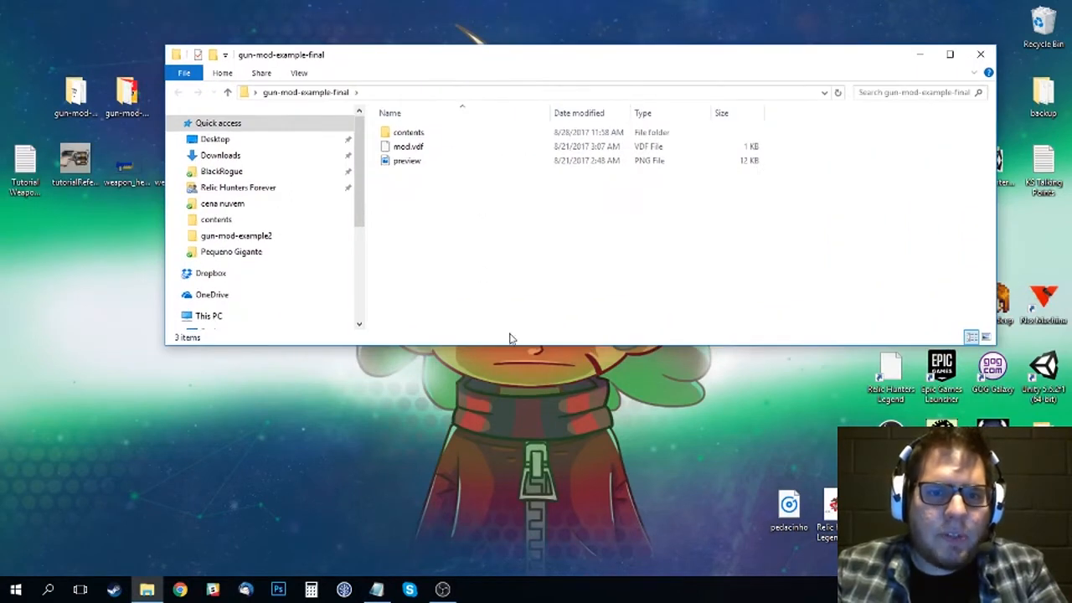
- Look over the mod.vdf file, the preview image and the contents folder inside the mod folder
{"action": "left_click", "coordinate": [406, 148]}
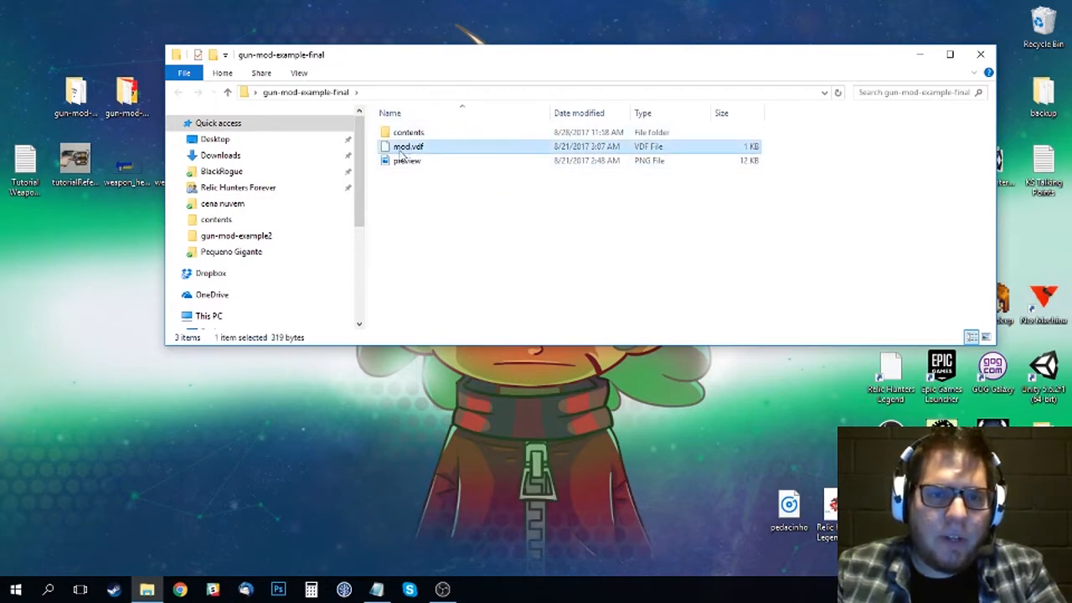
{"action": "left_click", "coordinate": [407, 164]}
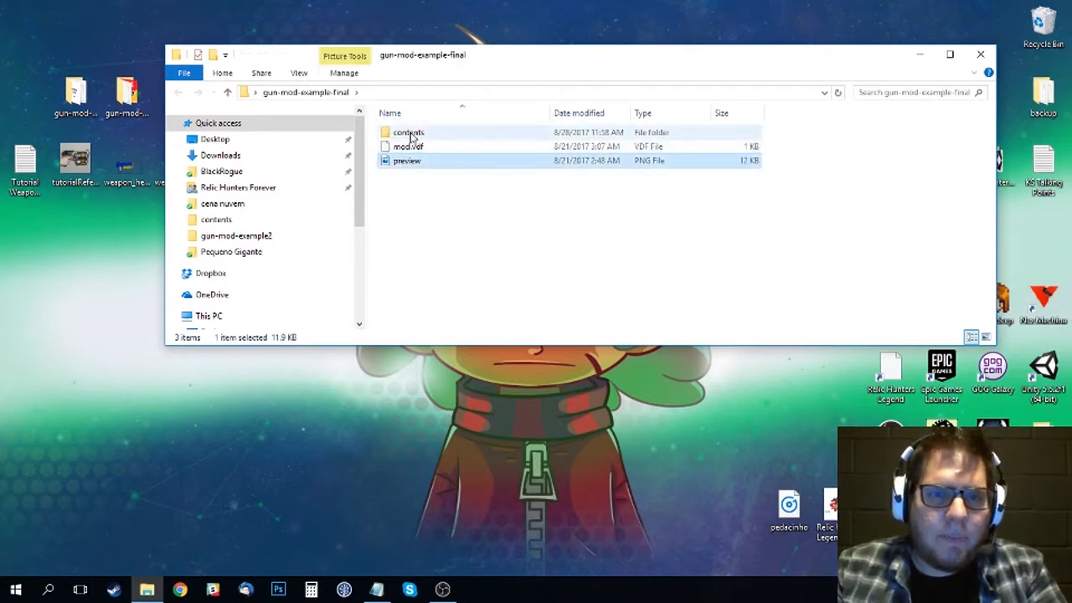
{"action": "left_click", "coordinate": [410, 135]}
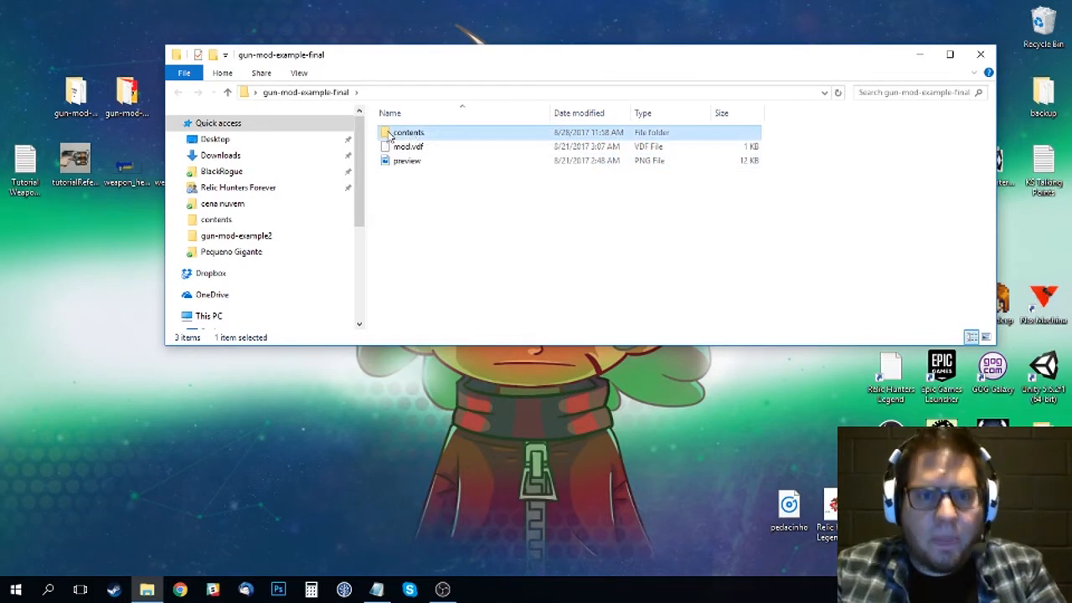
- Open the contents folder and look over its configGunExample.json, readme and spritesheet files
{"action": "double_click", "coordinate": [393, 134]}
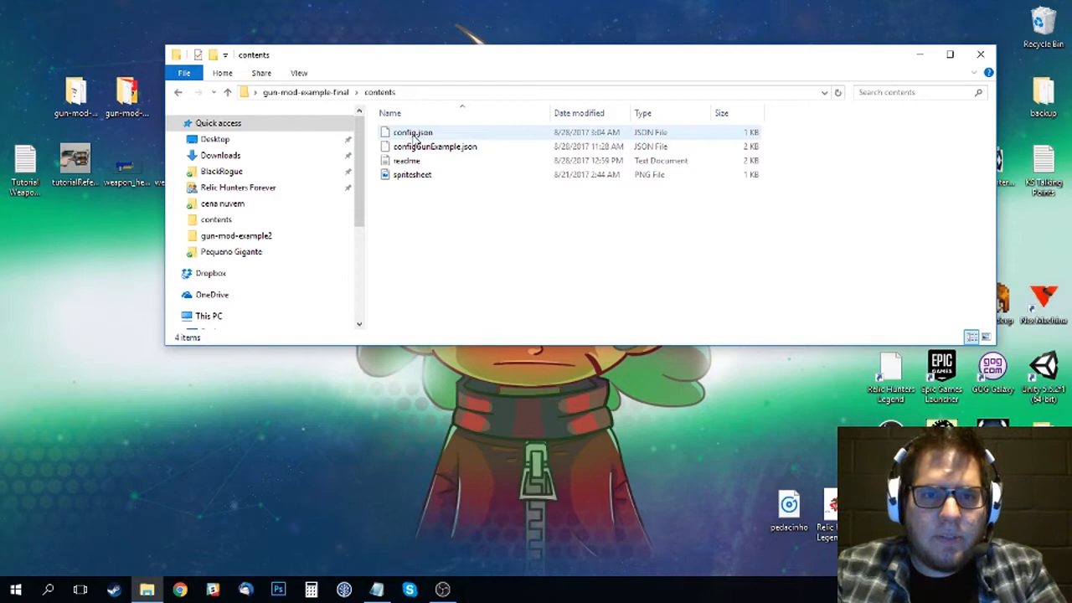
{"action": "left_click", "coordinate": [423, 148]}
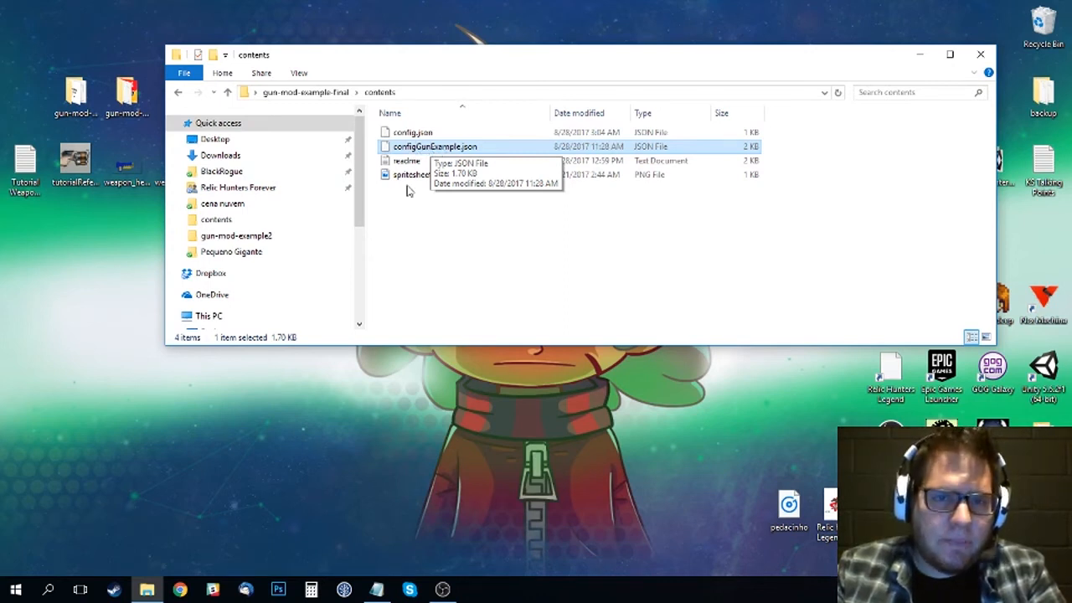
{"action": "left_click", "coordinate": [403, 165]}
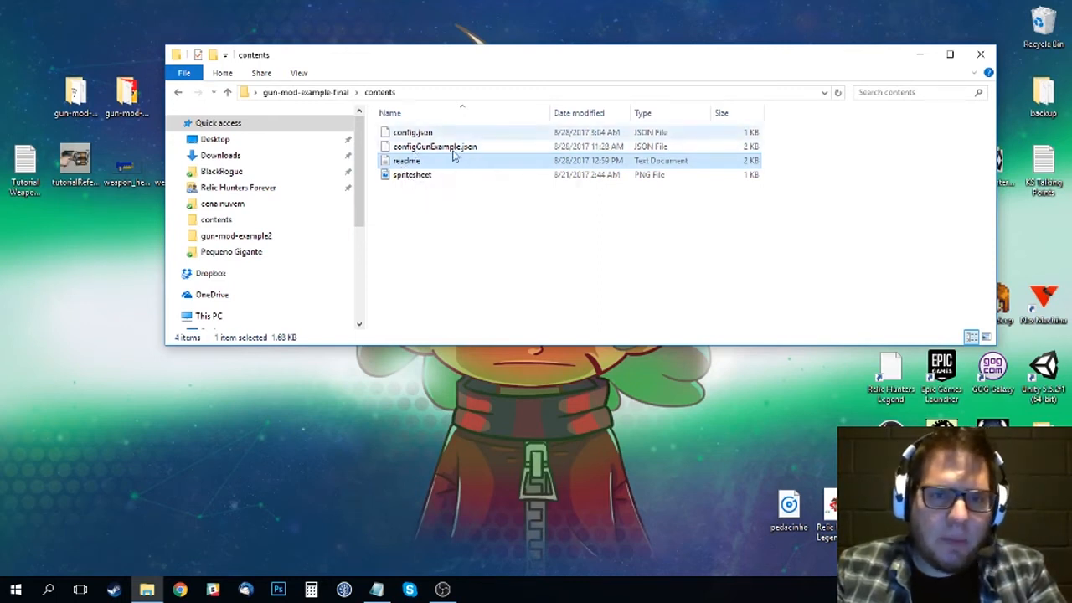
{"action": "left_click", "coordinate": [411, 176]}
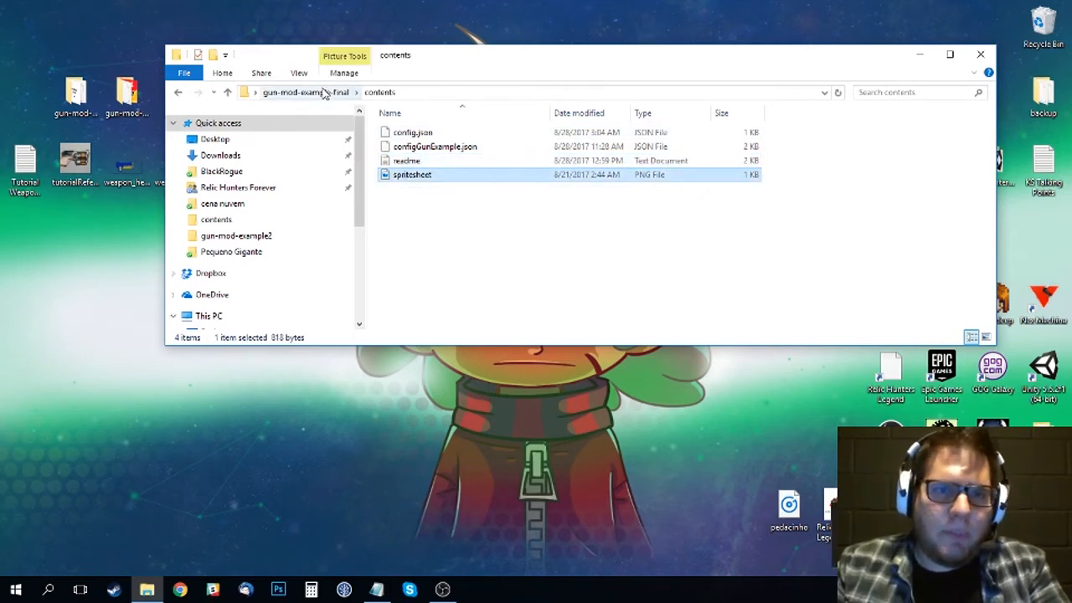
- Return to the gun-mod-example-final folder, view the preview image in Photos and close it
{"action": "left_click", "coordinate": [327, 94]}
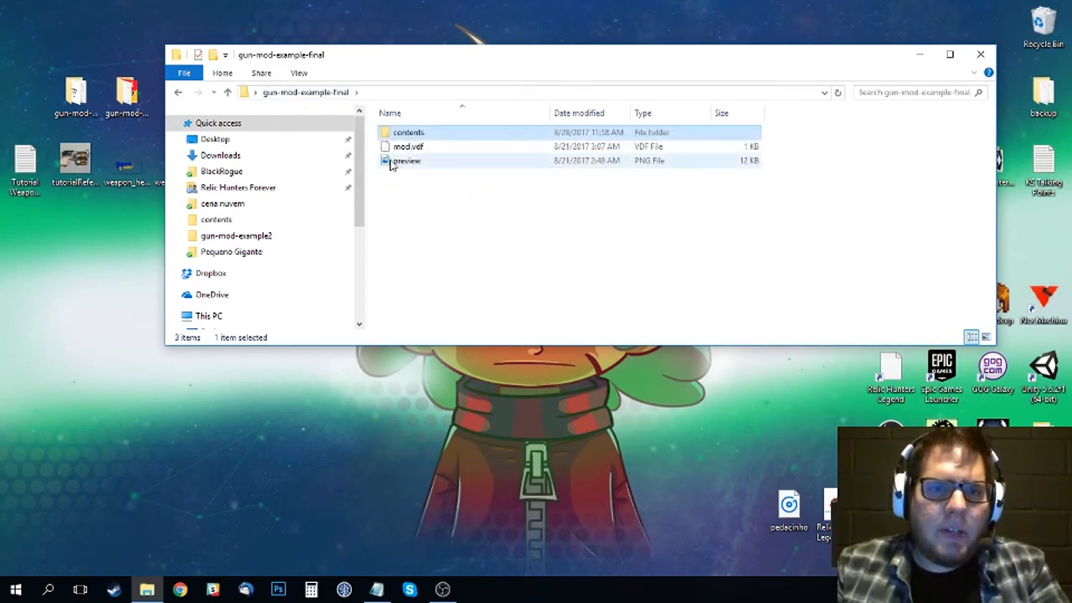
{"action": "left_click", "coordinate": [392, 161]}
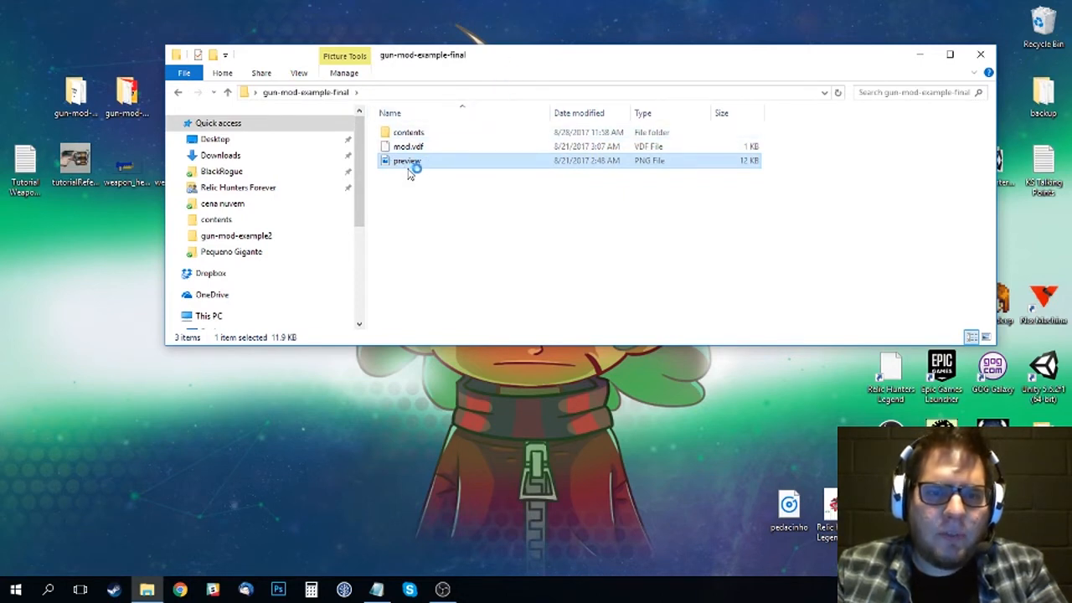
{"action": "left_click_drag", "start_coordinate": [511, 60], "coordinate": [486, 55]}
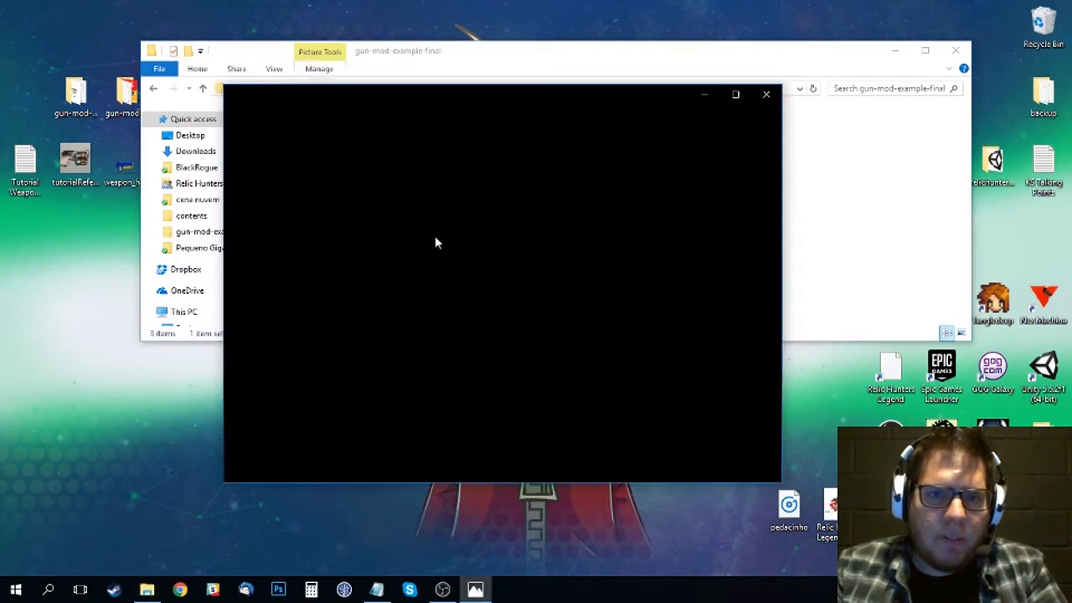
{"action": "left_click_drag", "start_coordinate": [505, 110], "coordinate": [680, 143]}
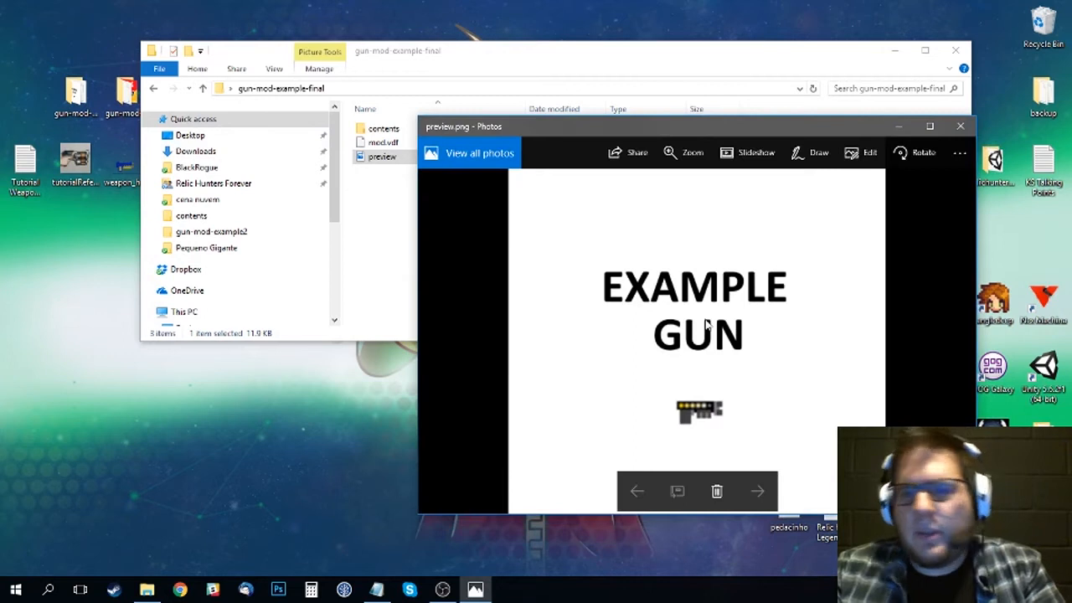
{"action": "left_click_drag", "start_coordinate": [707, 131], "coordinate": [706, 116]}
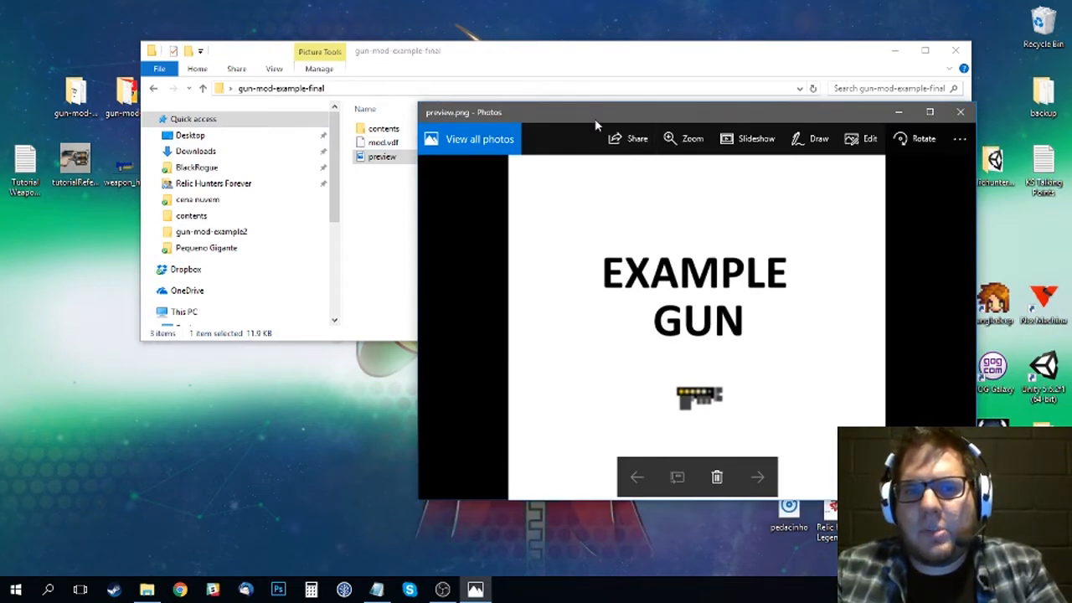
{"action": "left_click_drag", "start_coordinate": [597, 124], "coordinate": [567, 122]}
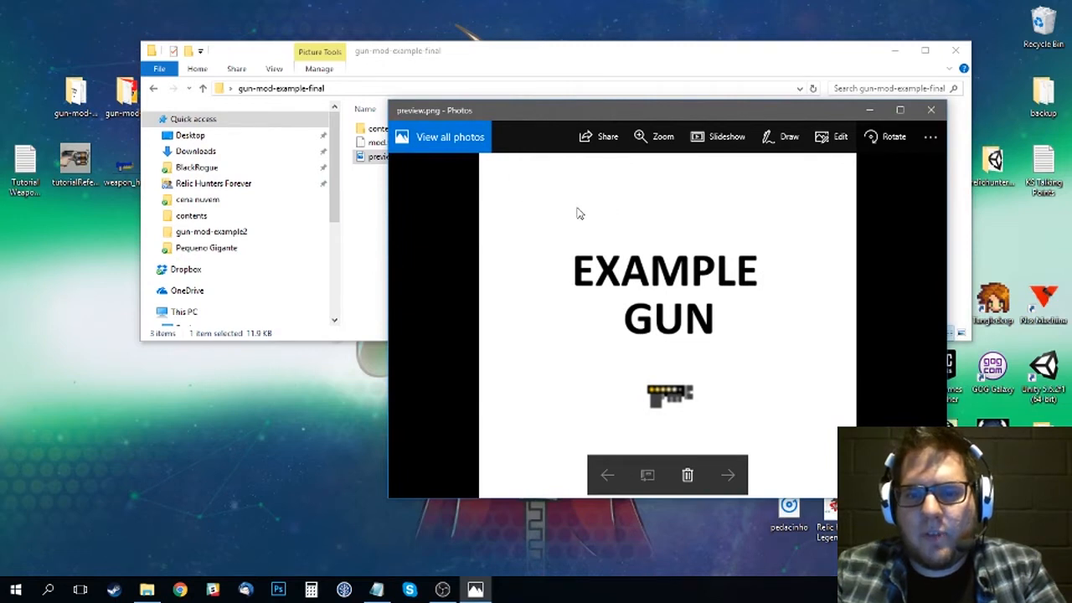
{"action": "left_click_drag", "start_coordinate": [574, 123], "coordinate": [576, 118]}
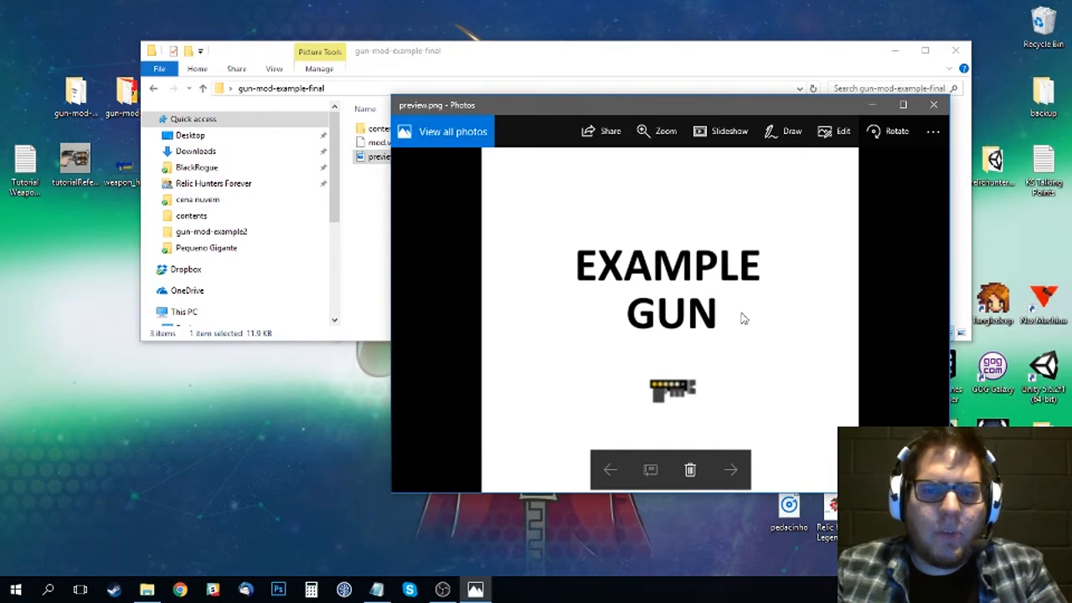
{"action": "left_click", "coordinate": [934, 105]}
- Open mod.vdf with Notepad, keeping the option to always use that app for .vdf files
{"action": "left_click", "coordinate": [382, 144]}
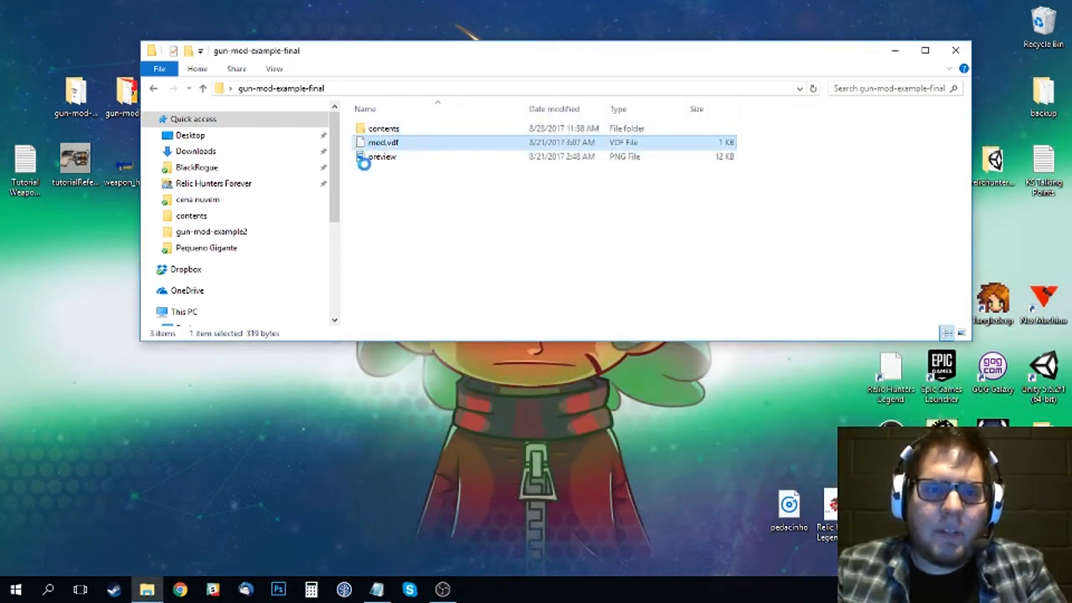
{"action": "right_click", "coordinate": [377, 146]}
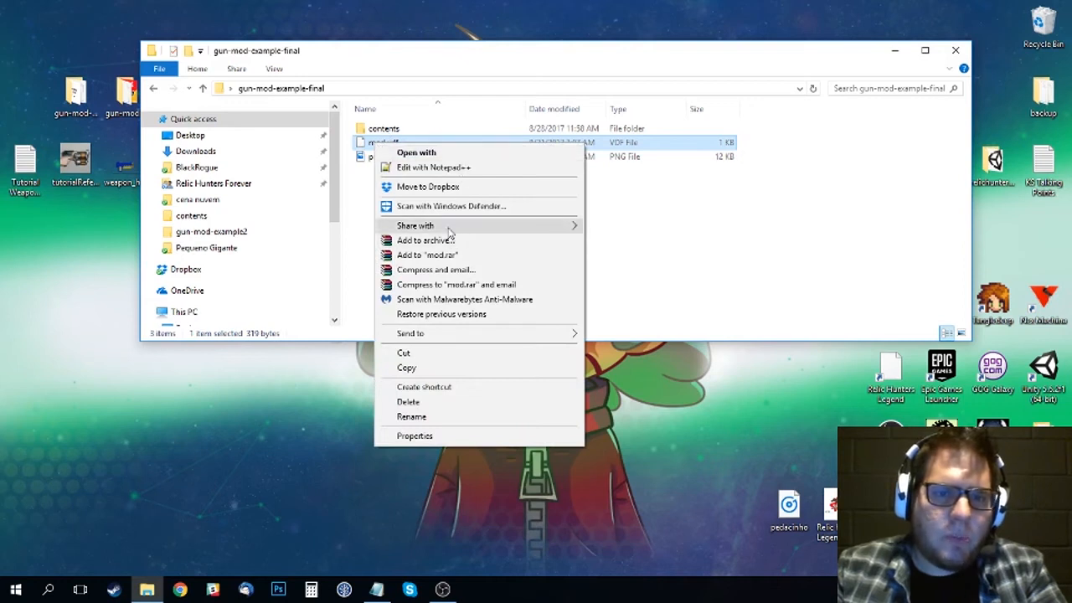
{"action": "left_click", "coordinate": [419, 156]}
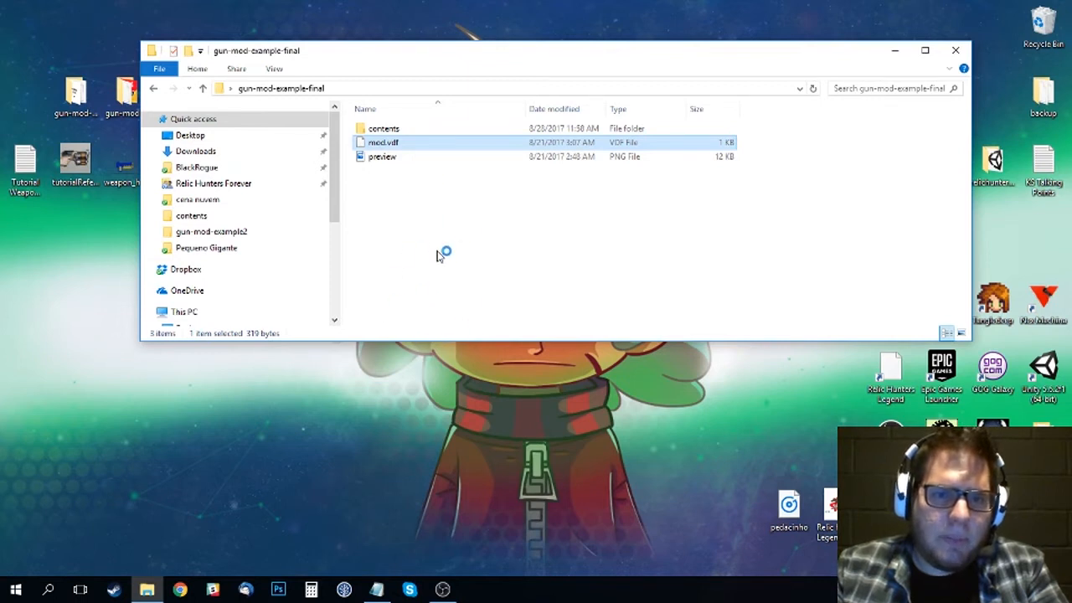
{"action": "right_click", "coordinate": [397, 147]}
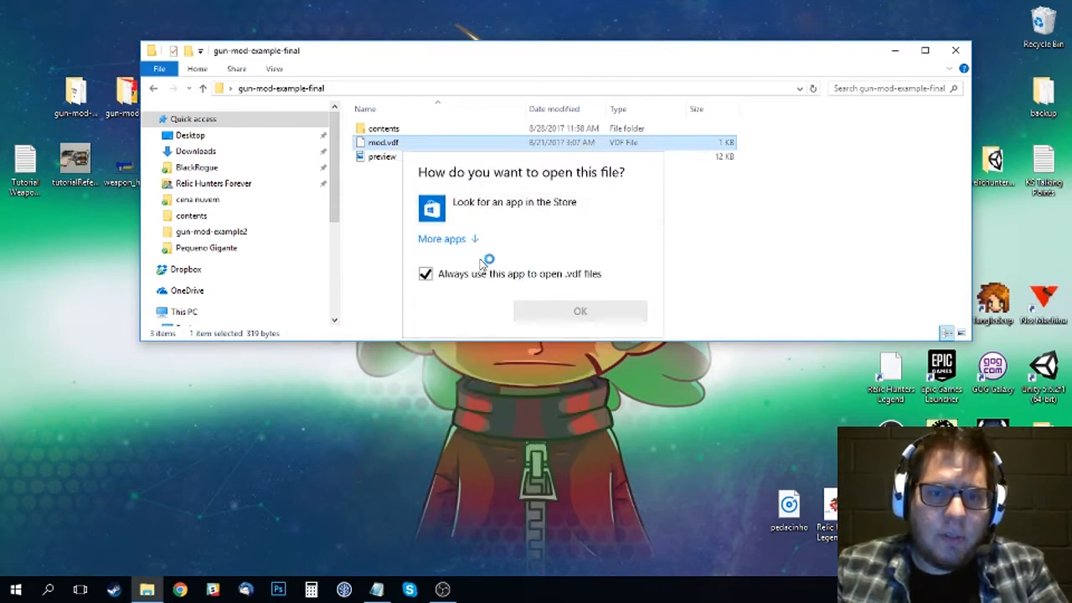
{"action": "left_click", "coordinate": [469, 239]}
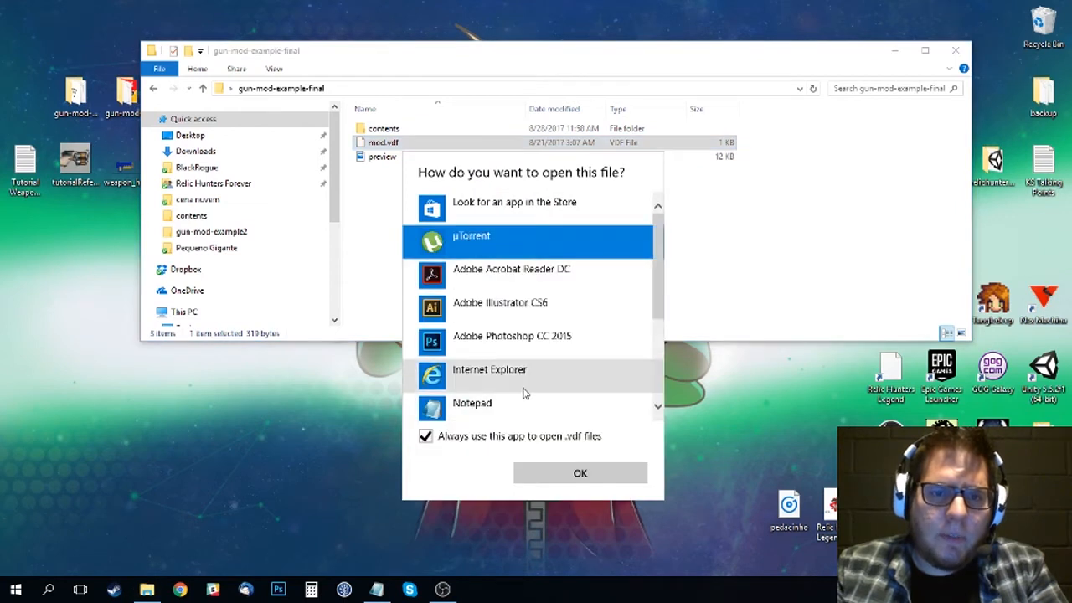
{"action": "left_click", "coordinate": [481, 404]}
{"action": "left_click", "coordinate": [569, 472]}
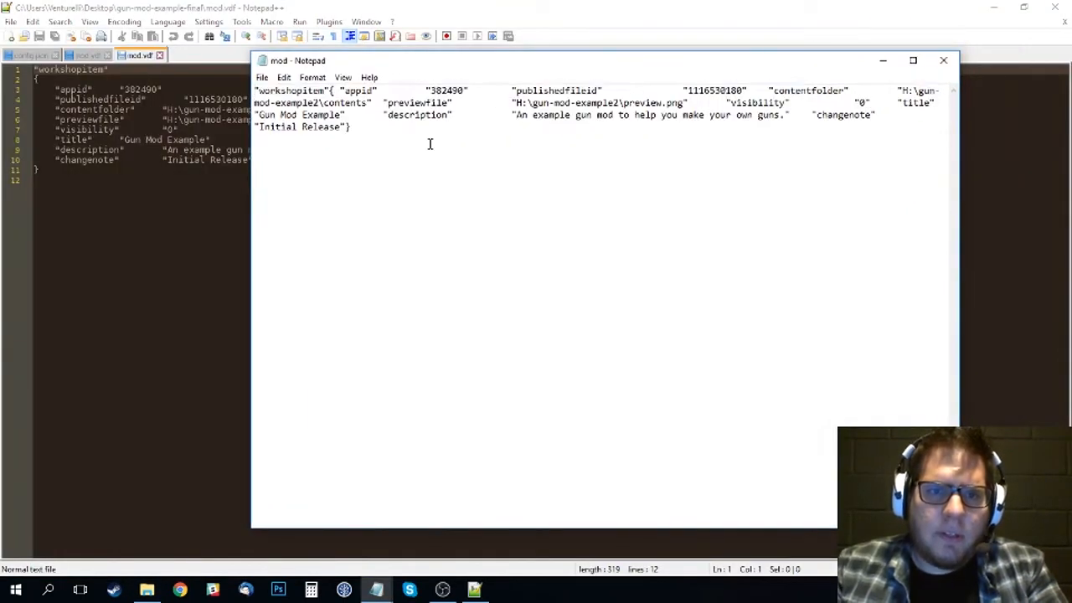
- View the text of mod.vdf in Notepad and close that window
{"action": "key", "text": "ctrl+a"}
{"action": "left_click", "coordinate": [472, 147]}
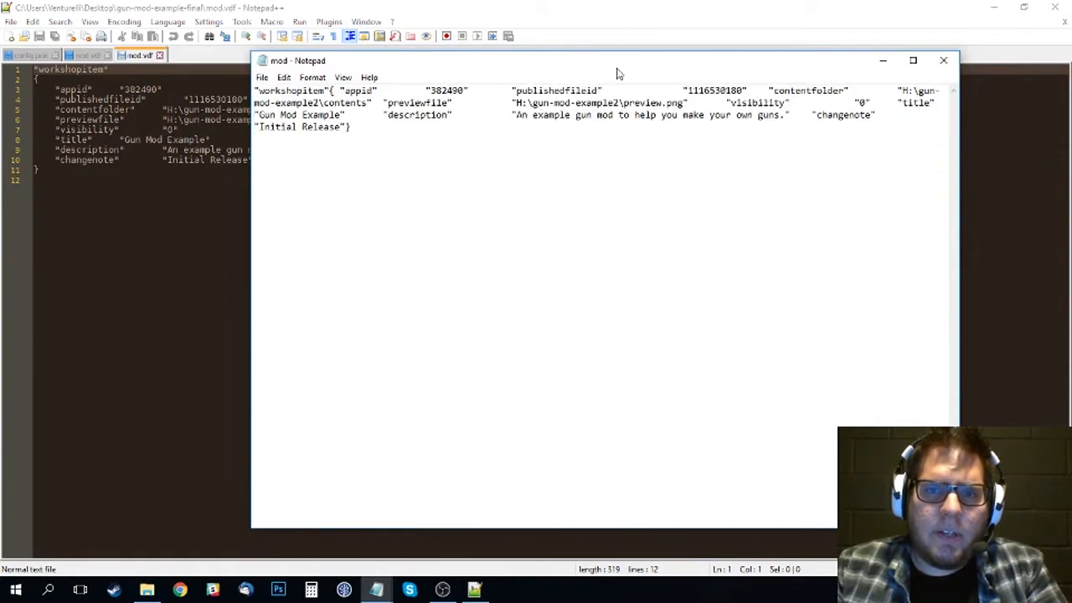
{"action": "left_click_drag", "start_coordinate": [617, 73], "coordinate": [593, 94]}
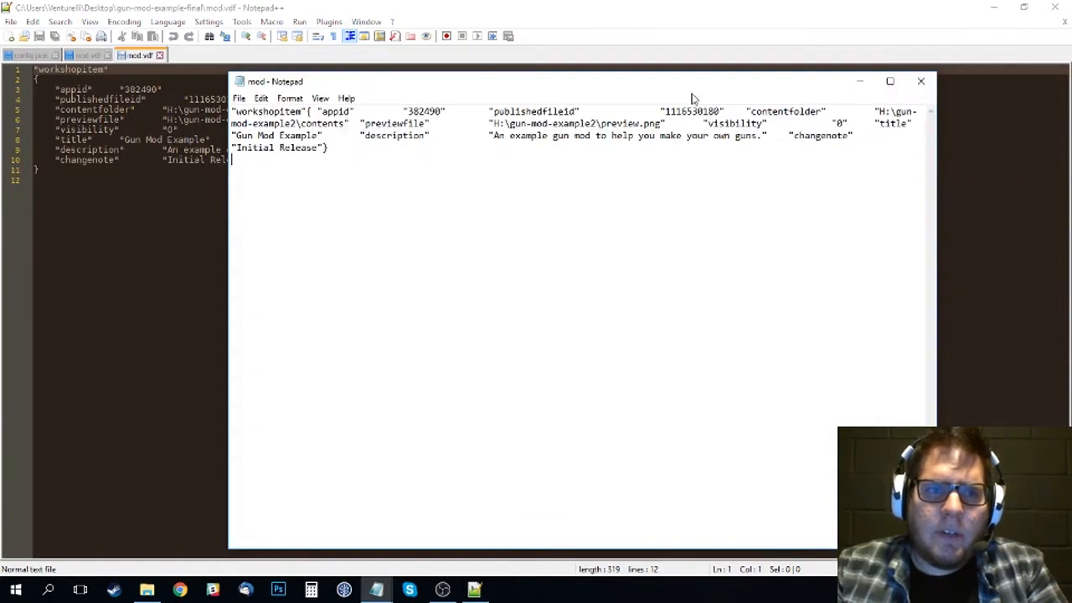
{"action": "left_click", "coordinate": [920, 85]}
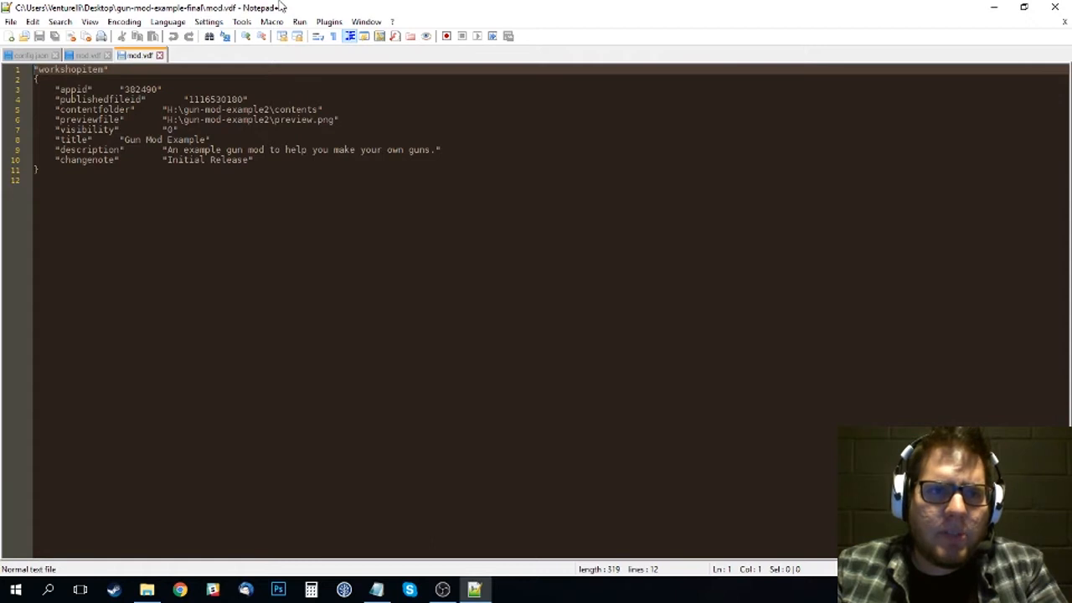
- Close the other mod.vdf and the config.json in Notepad++, leaving only the gun-mod-example-final mod.vdf open
{"action": "left_click", "coordinate": [107, 56]}
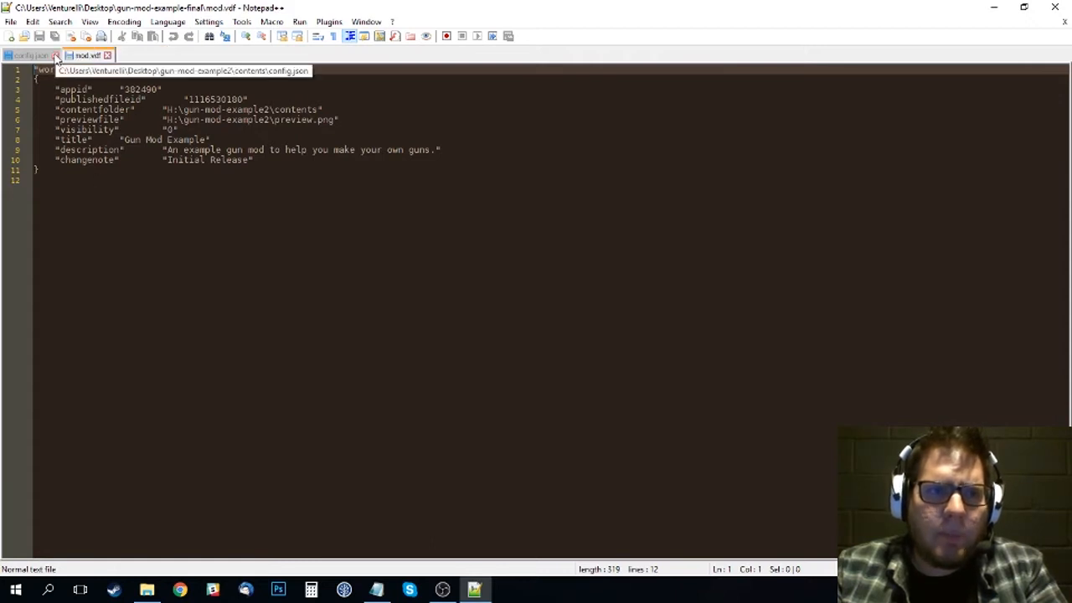
{"action": "left_click", "coordinate": [55, 56]}
{"action": "left_click", "coordinate": [144, 184]}
- Review the workshop item fields in mod.vdf, starting with appid, and close Notepad++
{"action": "left_click", "coordinate": [66, 173]}
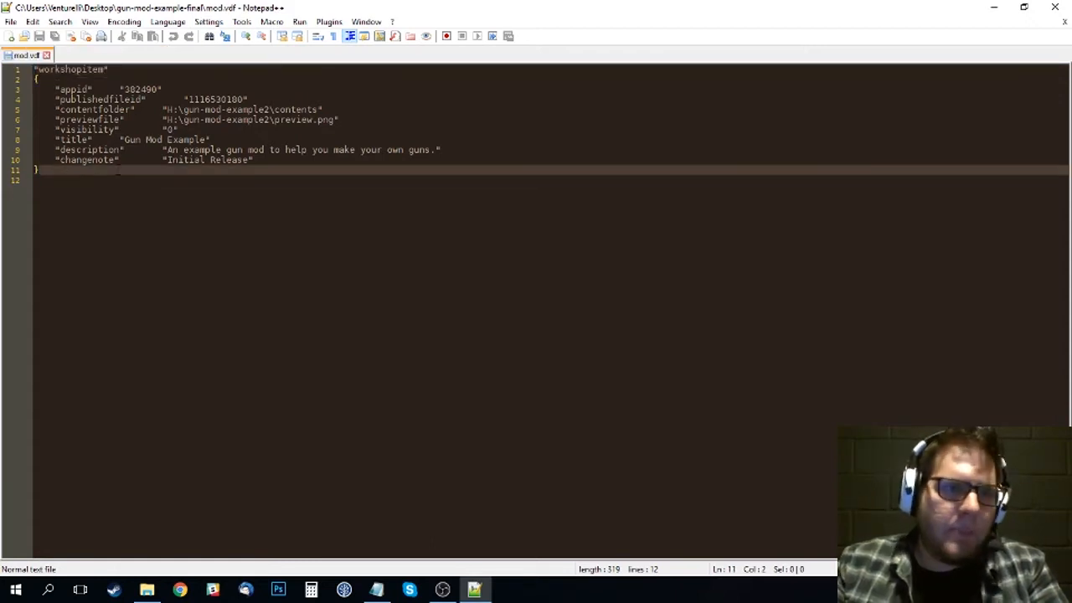
{"action": "left_click", "coordinate": [99, 89]}
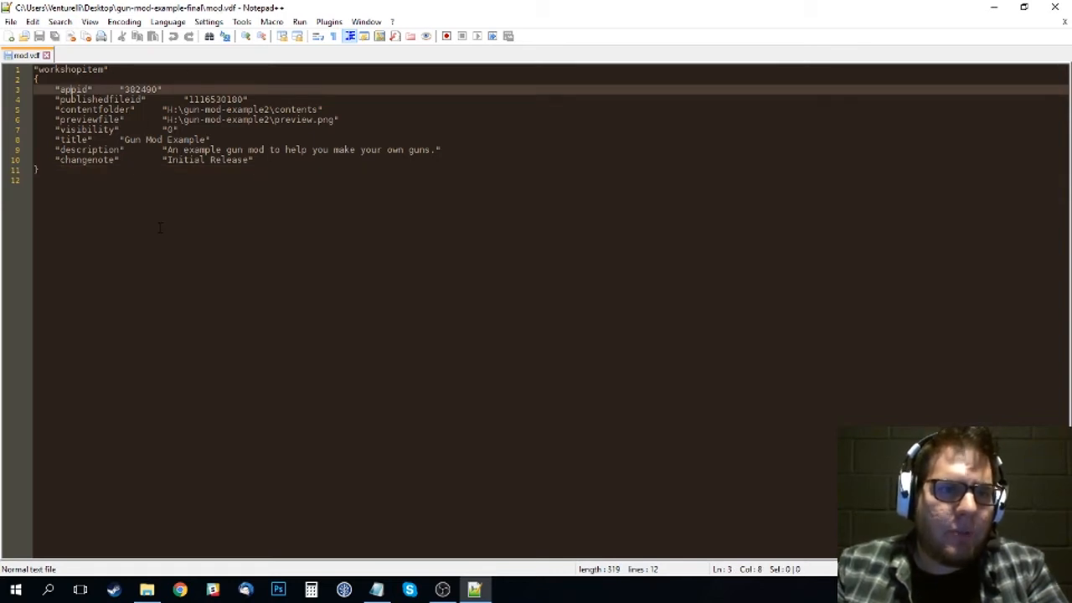
{"action": "left_click", "coordinate": [51, 182]}
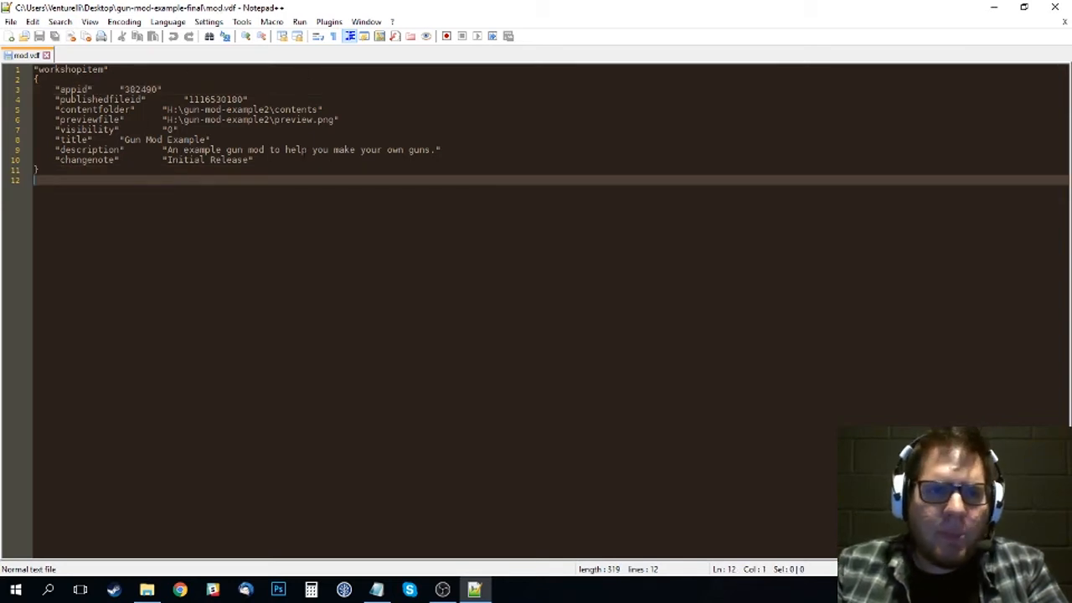
{"action": "left_click", "coordinate": [1055, 7]}
- Open config.json from the contents folder of gun-mod-example-final in Notepad++
{"action": "double_click", "coordinate": [381, 128]}
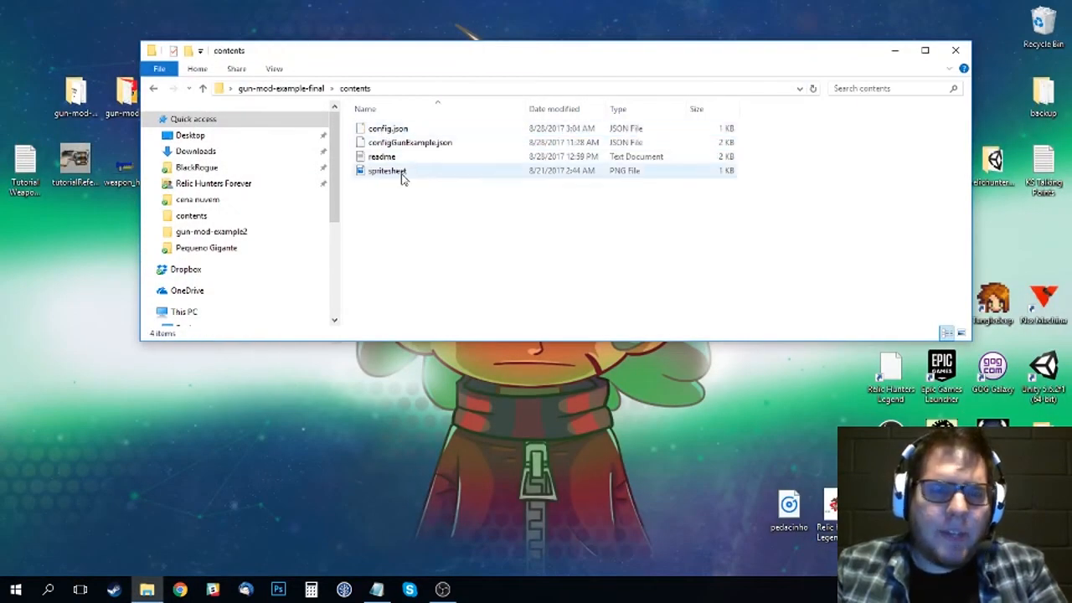
{"action": "right_click", "coordinate": [381, 132]}
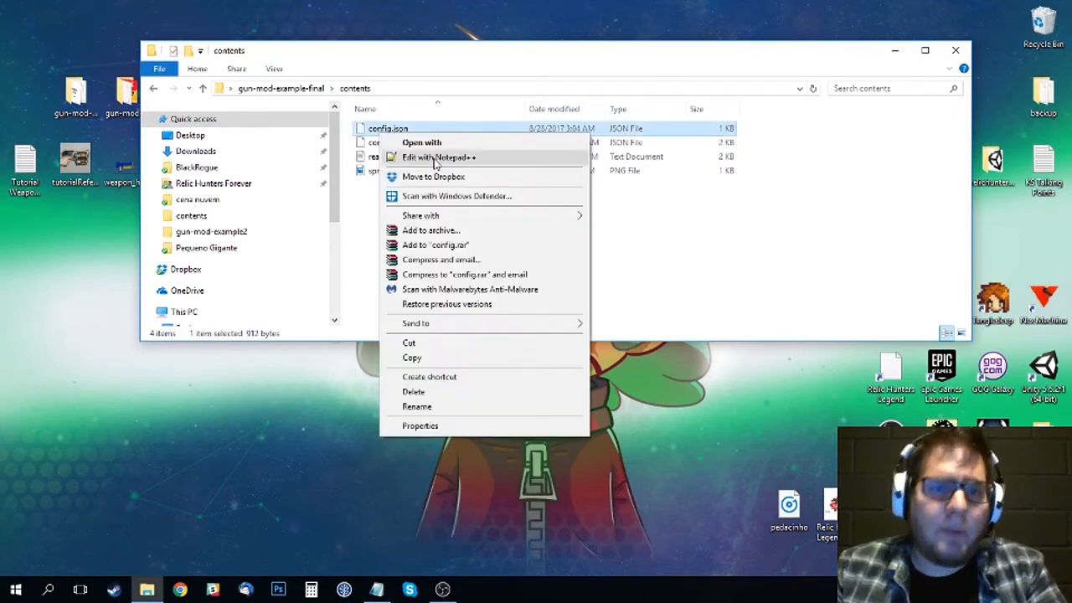
{"action": "left_click", "coordinate": [364, 219]}
{"action": "left_click", "coordinate": [388, 131]}
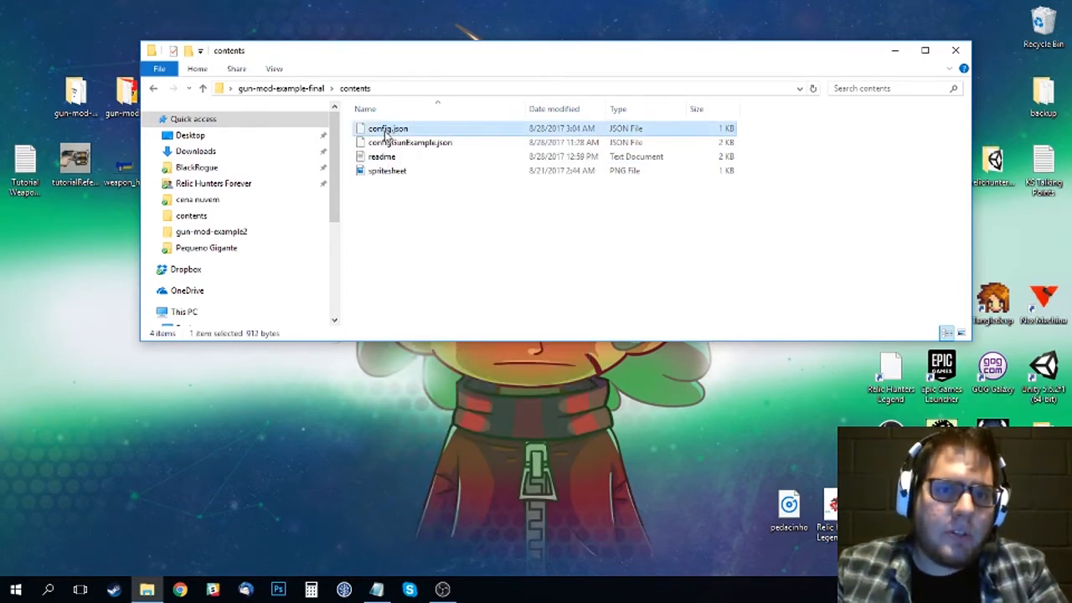
{"action": "right_click", "coordinate": [388, 134]}
{"action": "left_click", "coordinate": [427, 156]}
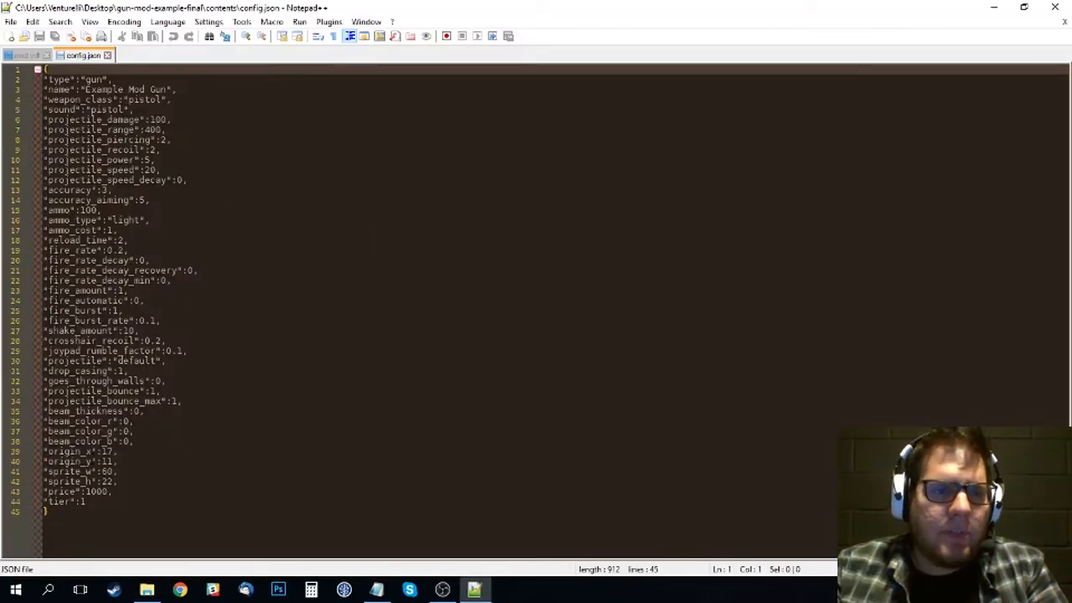
- Review the weapon settings in config.json, from type to tier, and close both config.json and mod.vdf
{"action": "left_click", "coordinate": [71, 517]}
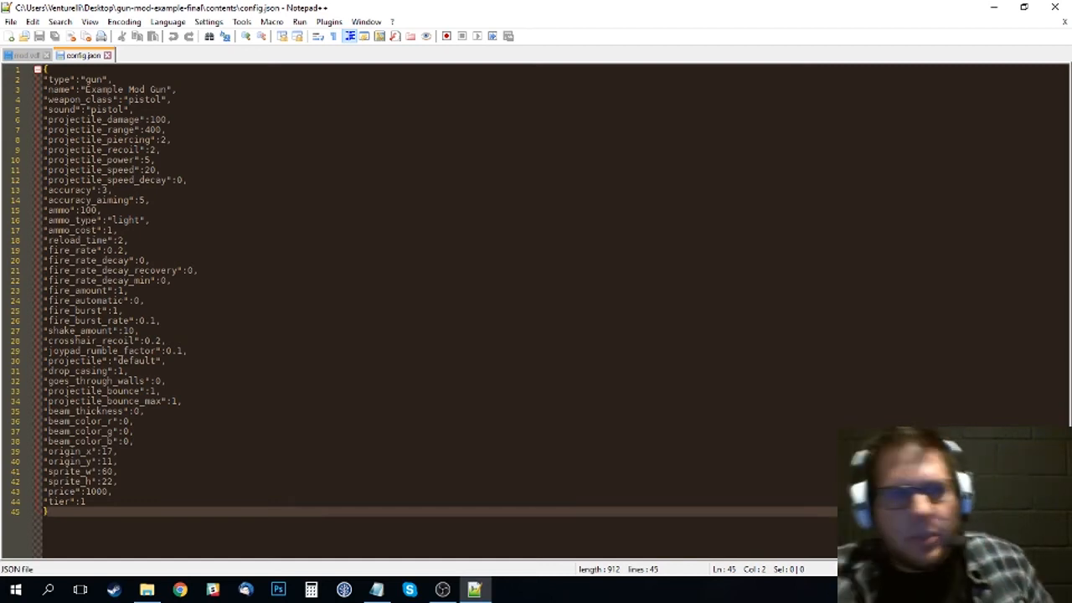
{"action": "left_click", "coordinate": [107, 56]}
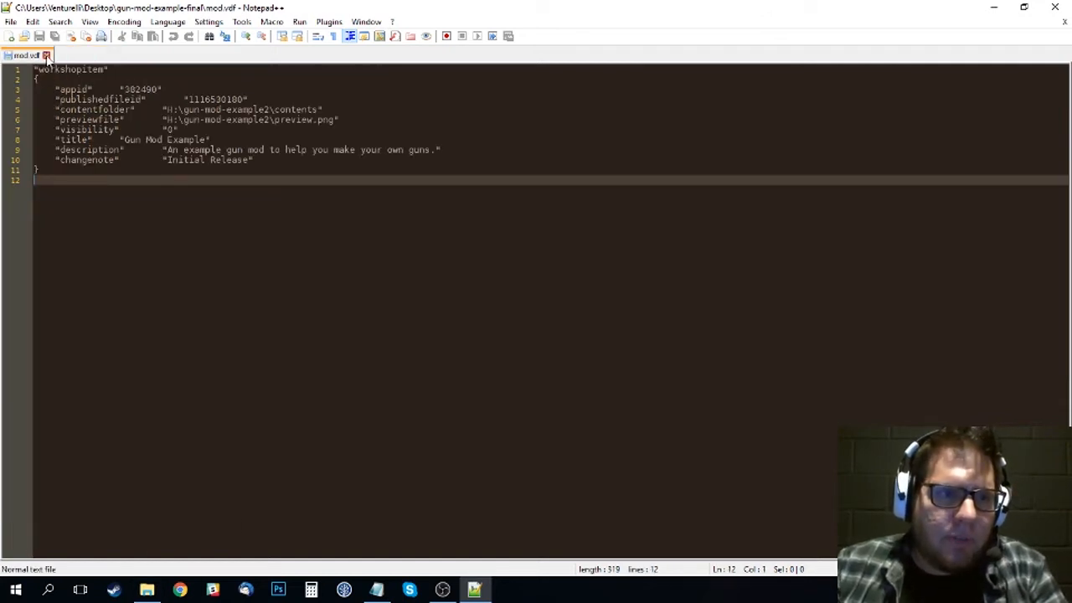
{"action": "left_click", "coordinate": [46, 55]}
- View the gun sprites in the spritesheet image of the contents folder and close the image
{"action": "left_click", "coordinate": [146, 590]}
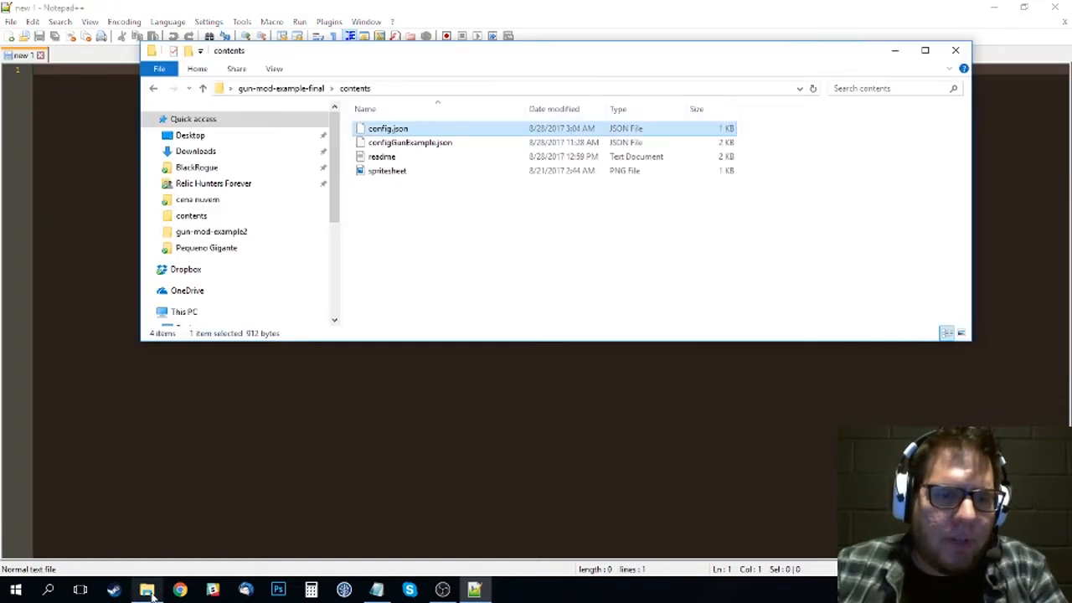
{"action": "double_click", "coordinate": [373, 171]}
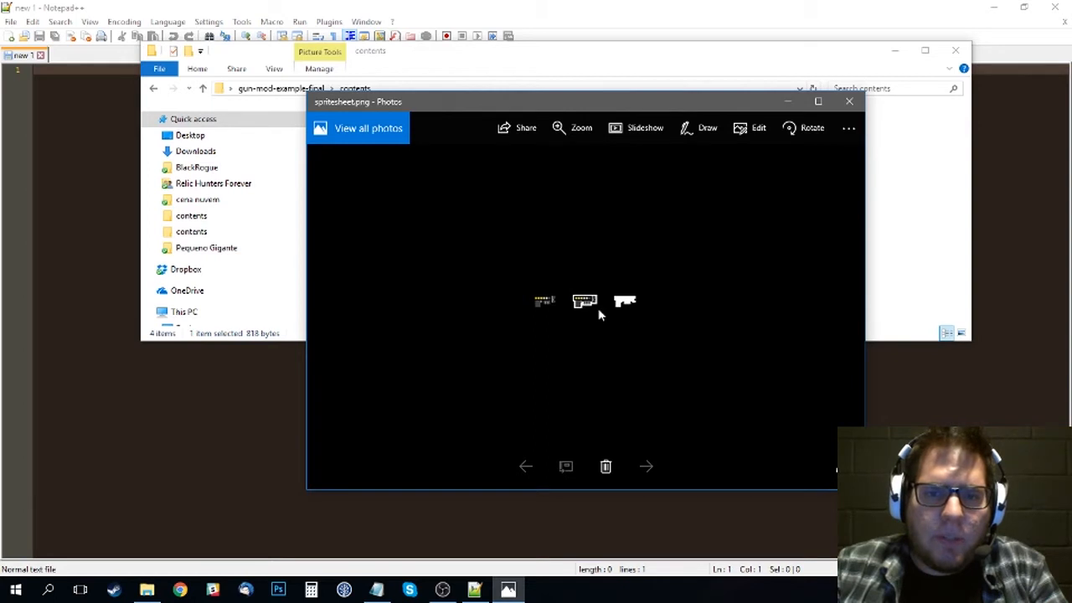
{"action": "left_click", "coordinate": [850, 101]}
{"action": "left_click", "coordinate": [481, 225]}
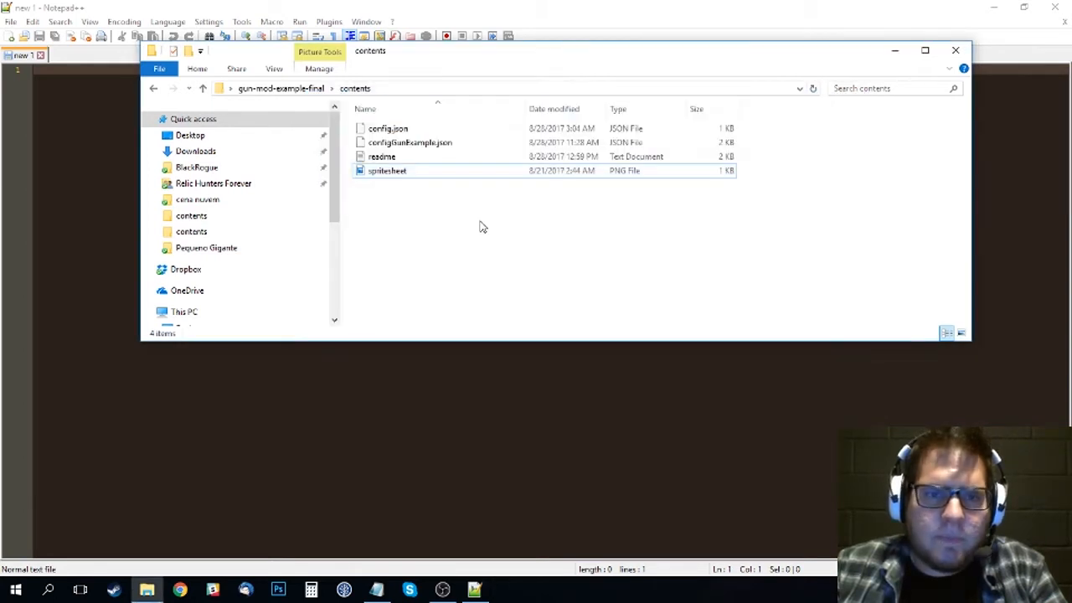
- Return to the gun-mod-example-final folder, close Notepad++ and minimize the folder window
{"action": "left_click", "coordinate": [297, 88]}
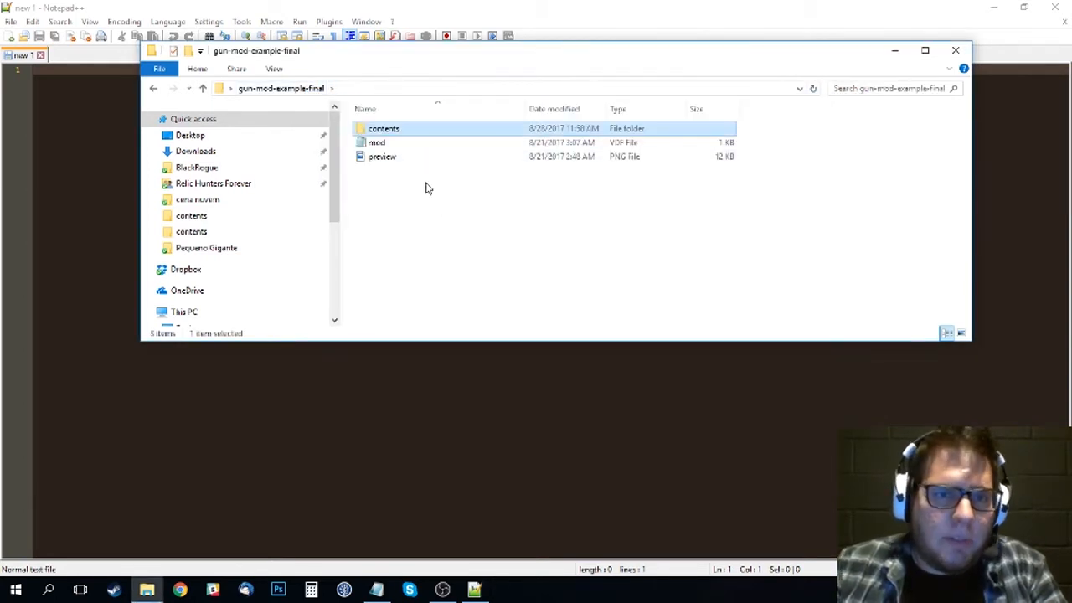
{"action": "left_click", "coordinate": [1065, 7]}
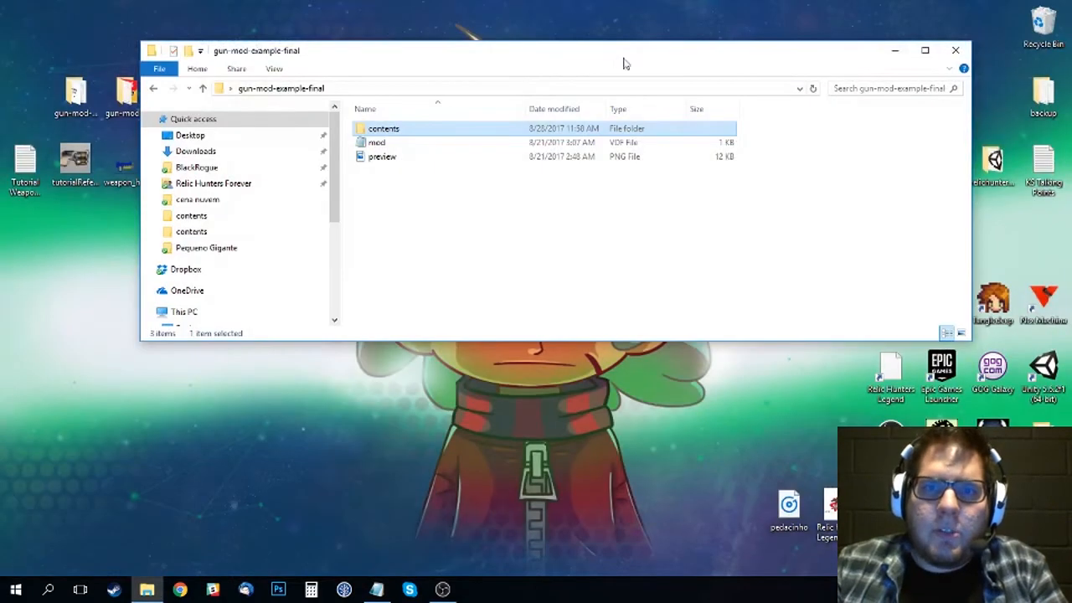
{"action": "left_click_drag", "start_coordinate": [620, 55], "coordinate": [659, 62]}
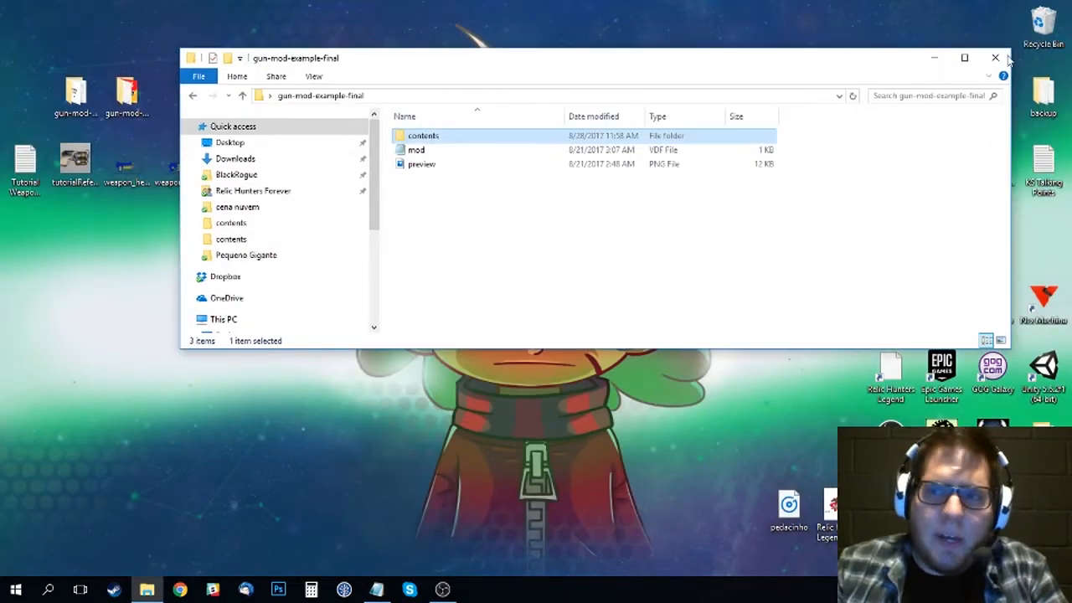
{"action": "left_click", "coordinate": [938, 59]}
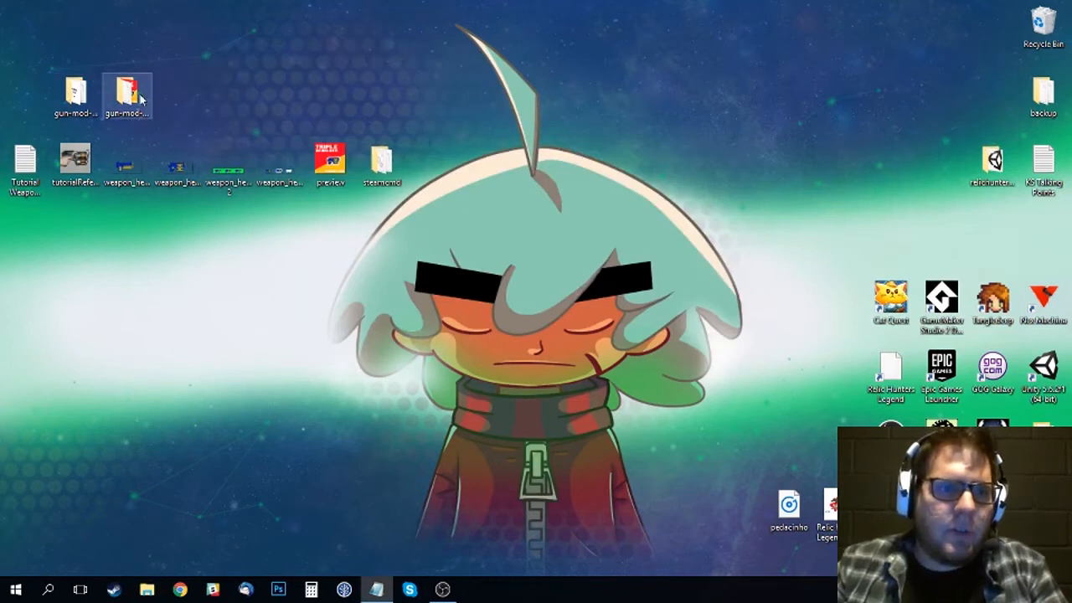
- Move the gun-mod-example2 folder to an empty area of the desktop, below the row of weapon images
{"action": "left_click_drag", "start_coordinate": [127, 94], "coordinate": [158, 283]}
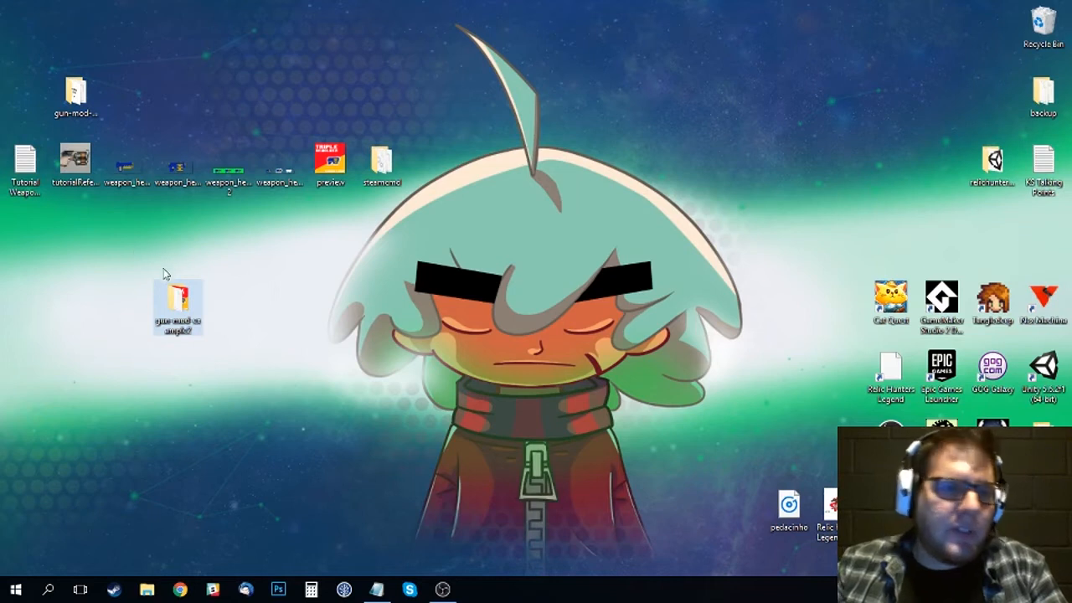
{"action": "left_click", "coordinate": [119, 253]}
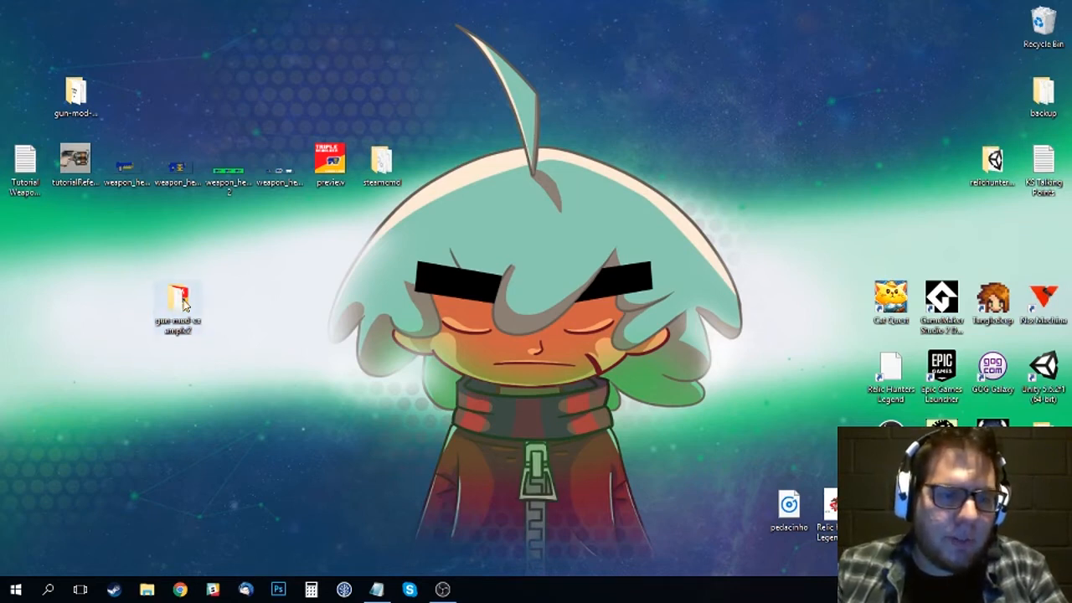
{"action": "left_click", "coordinate": [180, 303]}
{"action": "left_click", "coordinate": [170, 240]}
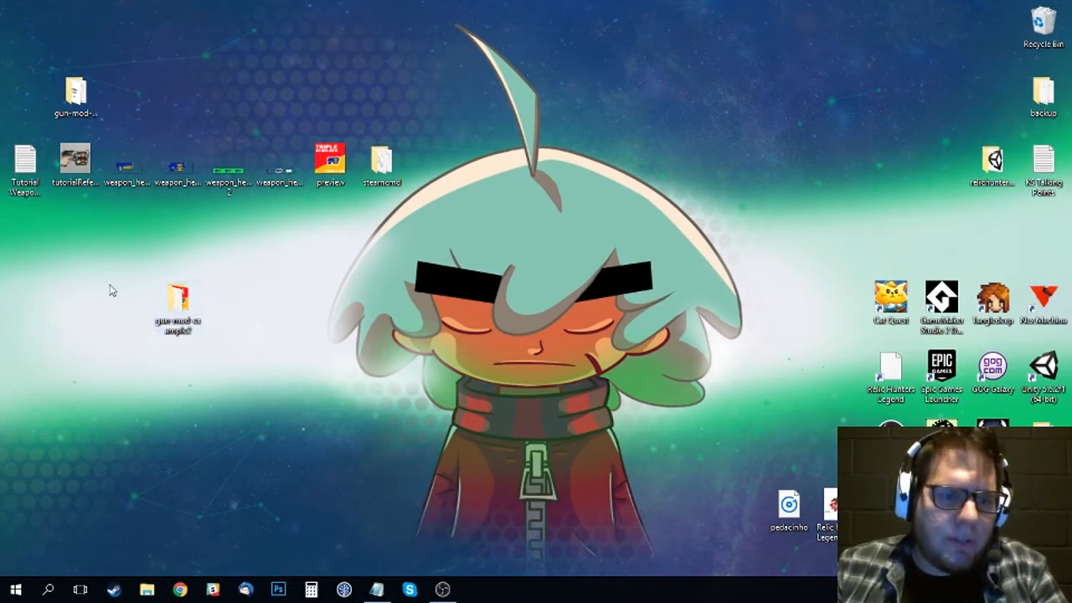
- Open the tutorialReference image from the desktop, examine the revolver photo, and minimize its window
{"action": "right_click", "coordinate": [77, 164]}
{"action": "left_click", "coordinate": [65, 233]}
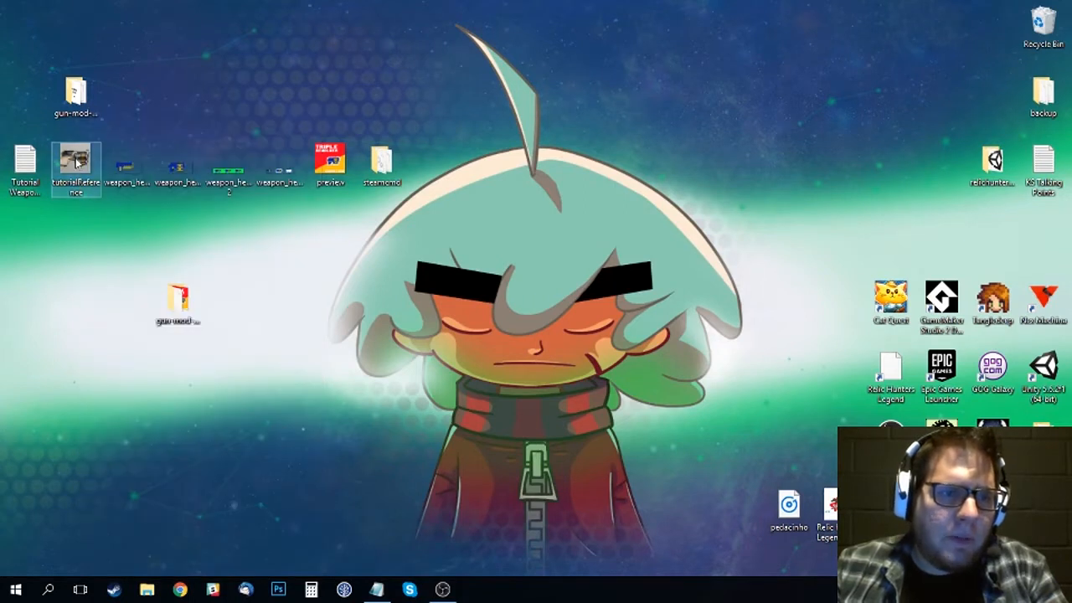
{"action": "double_click", "coordinate": [74, 161]}
{"action": "left_click_drag", "start_coordinate": [485, 101], "coordinate": [201, 55]}
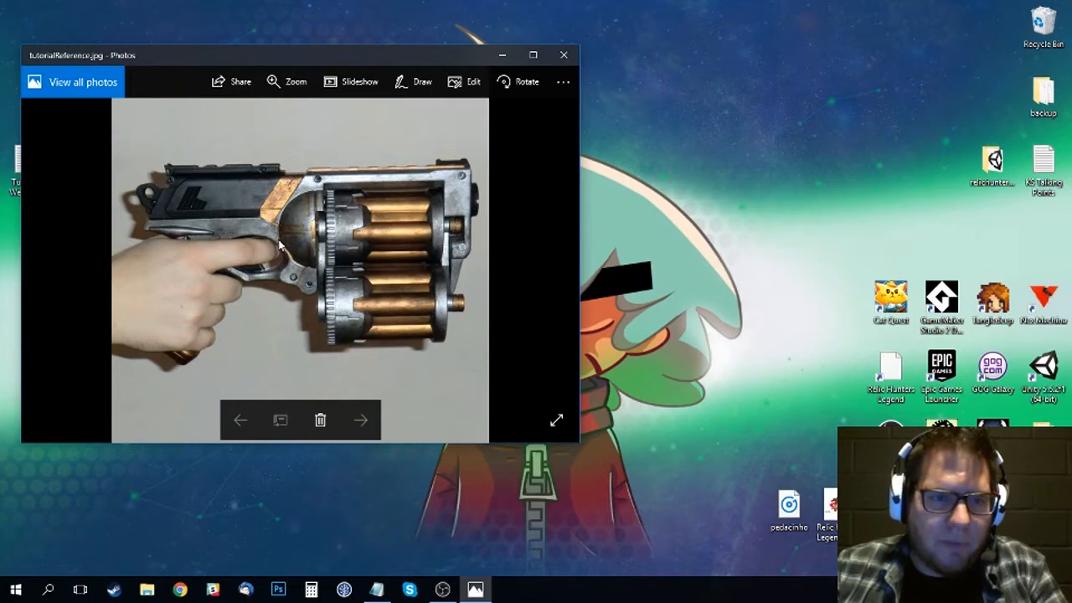
{"action": "left_click_drag", "start_coordinate": [366, 56], "coordinate": [354, 60]}
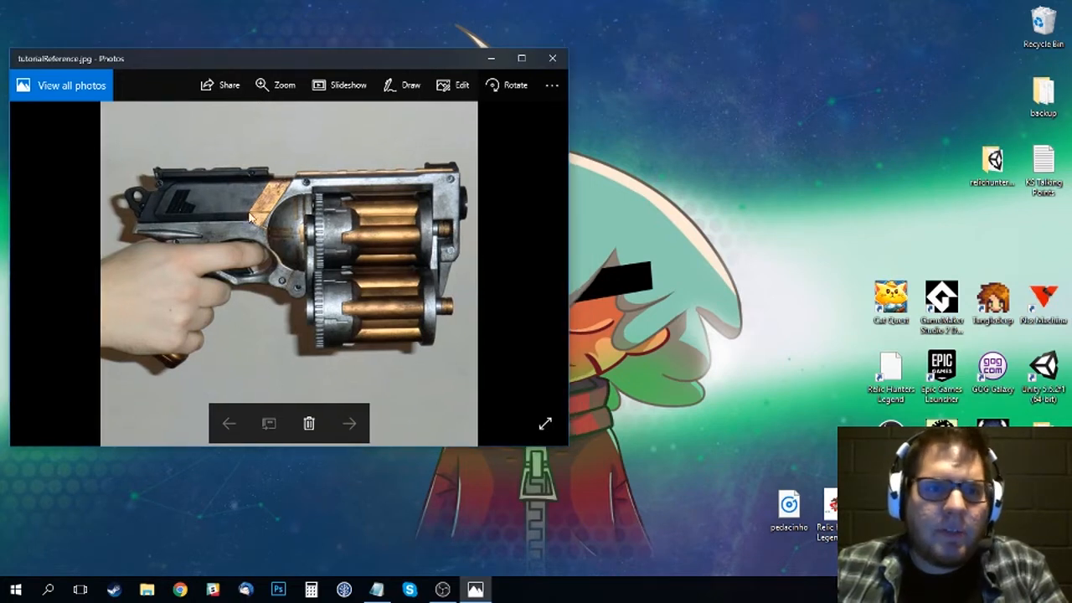
{"action": "left_click_drag", "start_coordinate": [219, 59], "coordinate": [199, 52]}
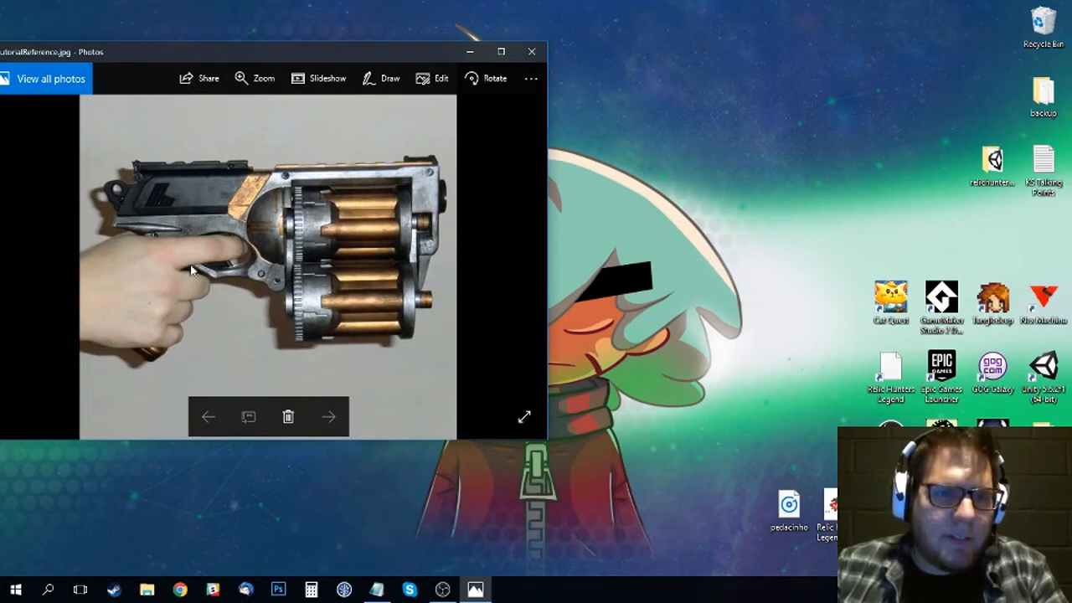
{"action": "left_click_drag", "start_coordinate": [434, 51], "coordinate": [381, 84]}
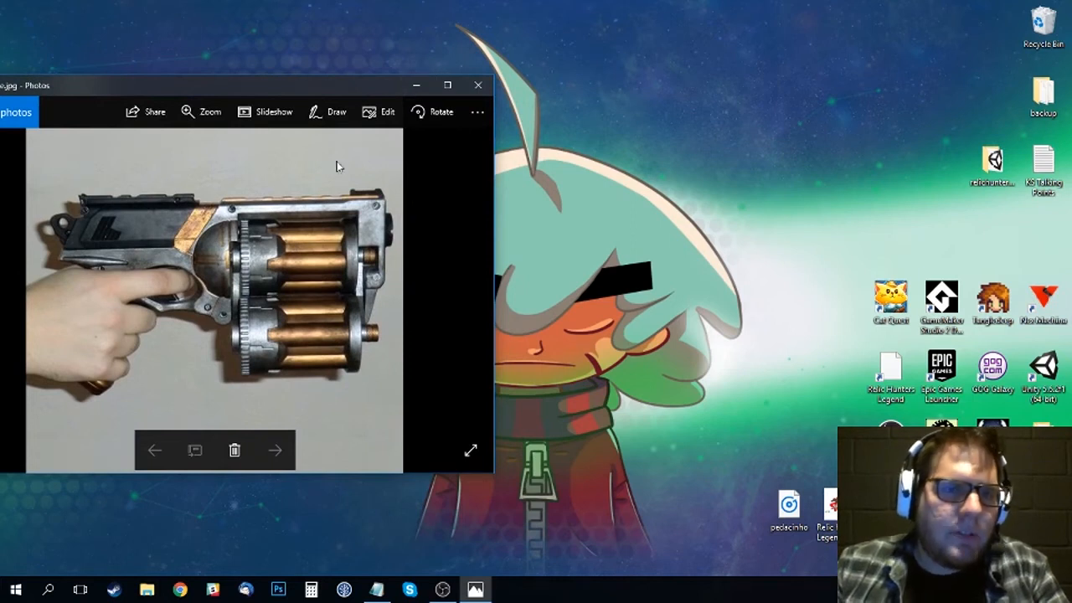
{"action": "left_click_drag", "start_coordinate": [366, 86], "coordinate": [369, 77]}
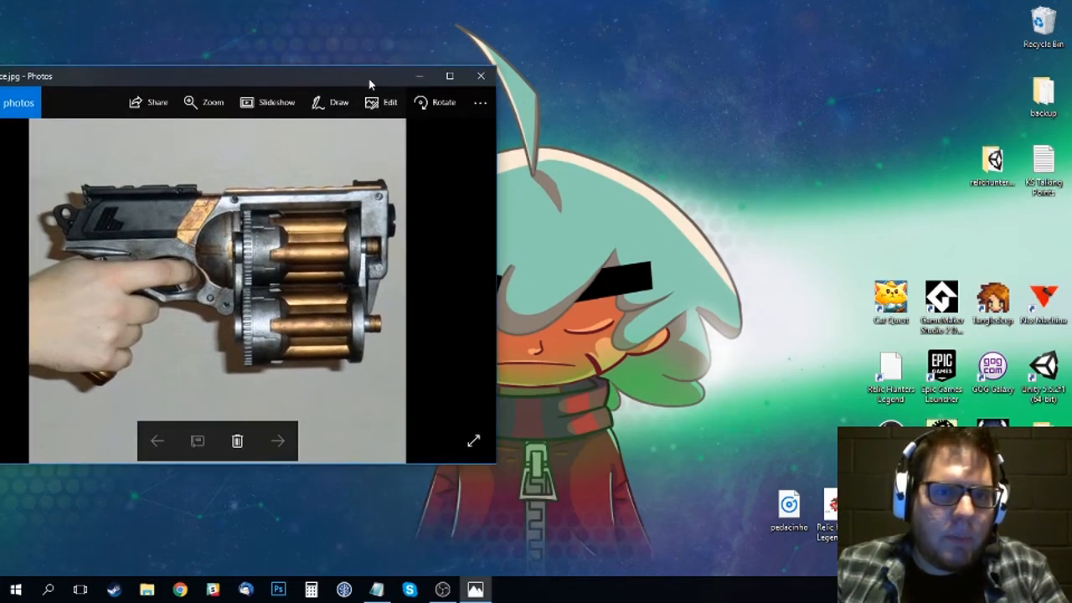
{"action": "left_click", "coordinate": [422, 79]}
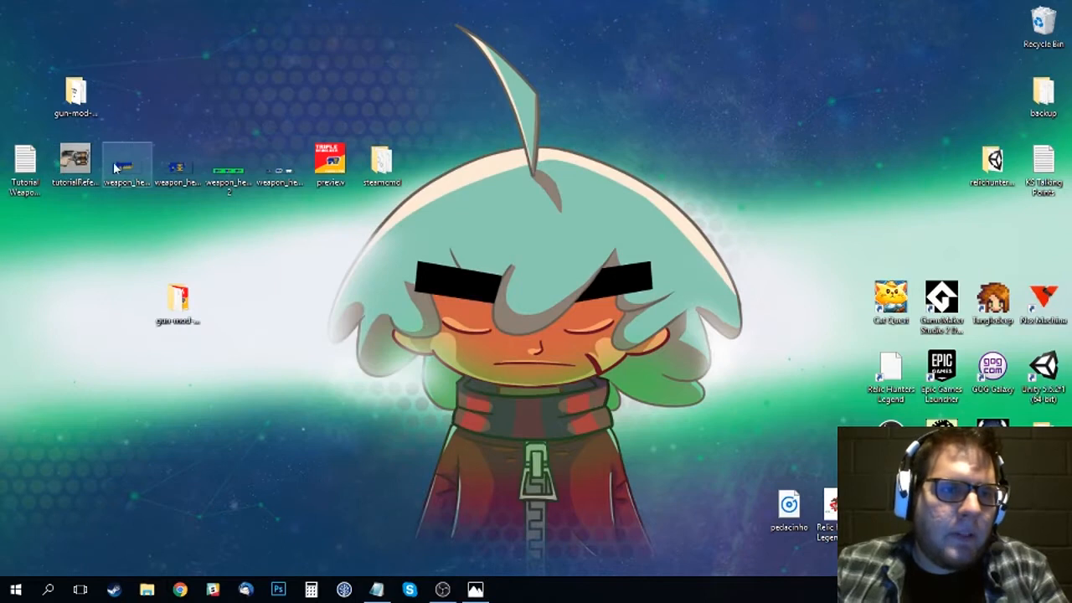
- Open weapon_heavy_pistol.png from the desktop in Photoshop
{"action": "right_click", "coordinate": [119, 172]}
{"action": "left_click", "coordinate": [83, 264]}
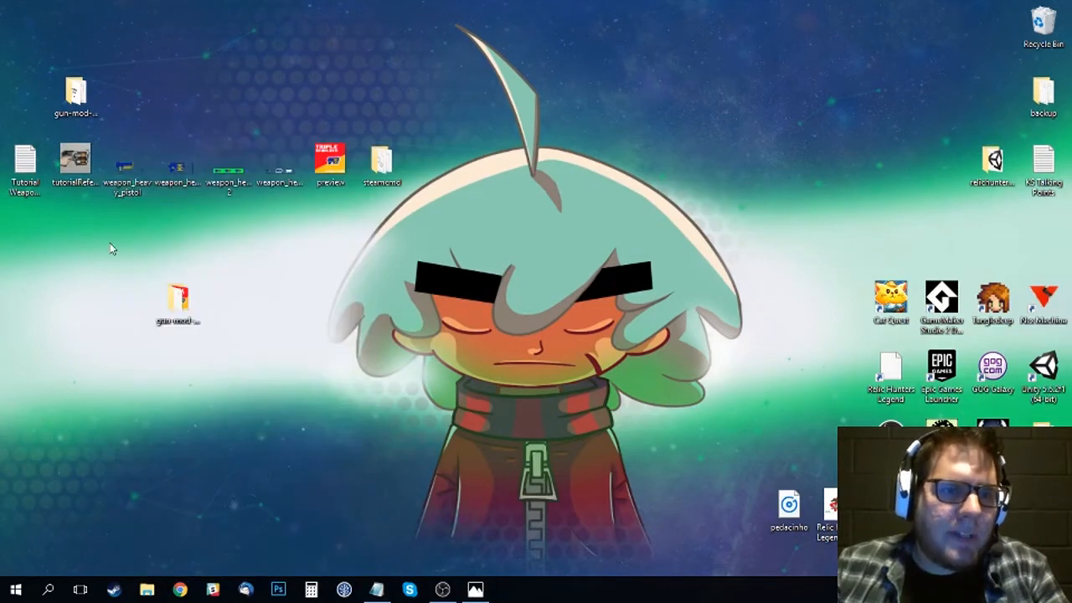
{"action": "right_click", "coordinate": [123, 175]}
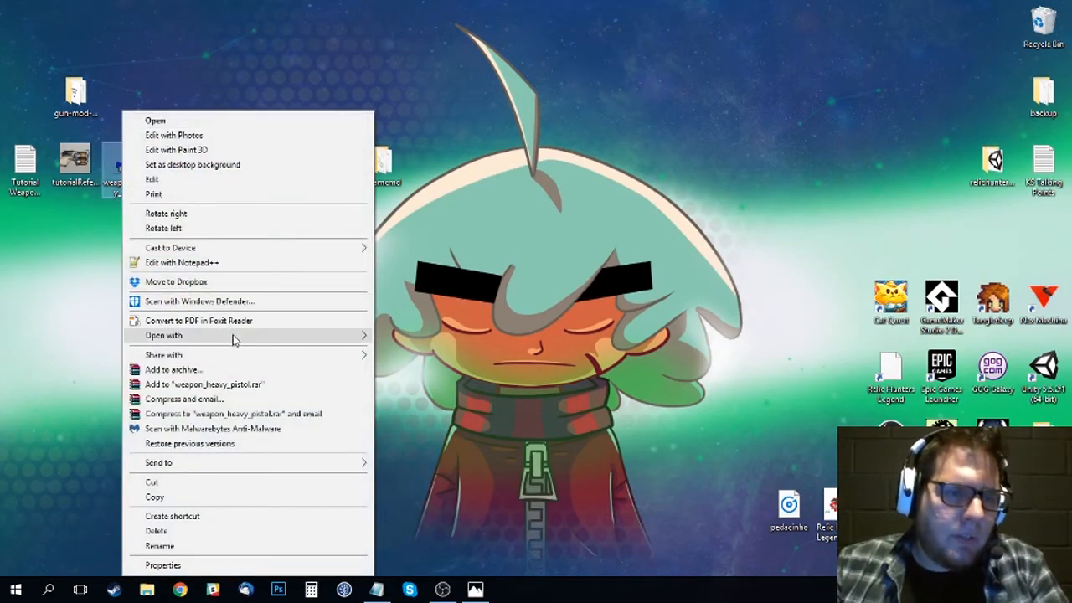
{"action": "mouse_move", "coordinate": [347, 338]}
{"action": "left_click", "coordinate": [423, 355]}
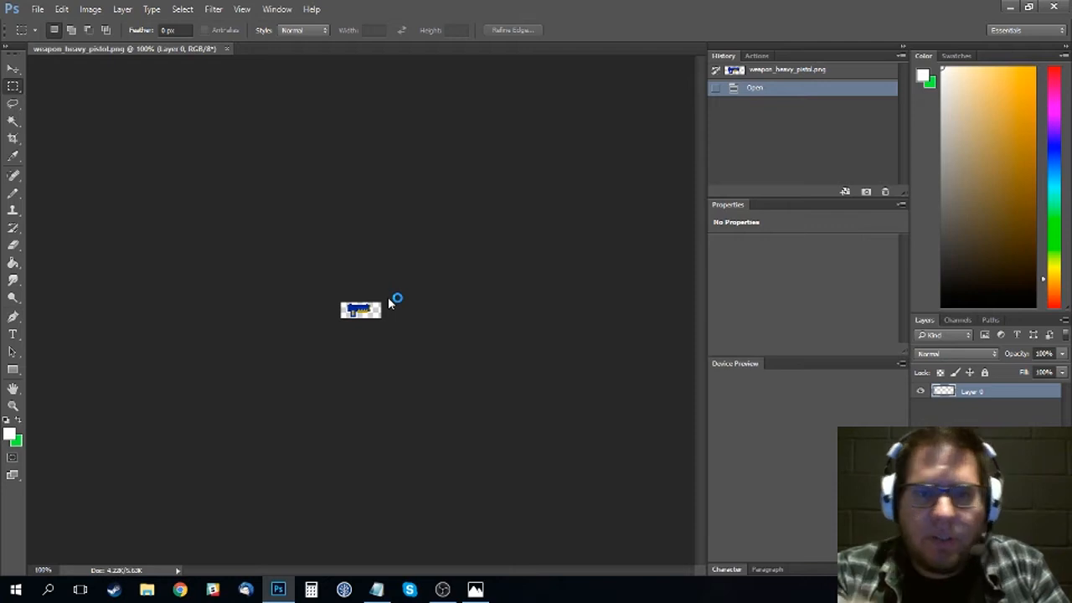
{"action": "key", "text": "z"}
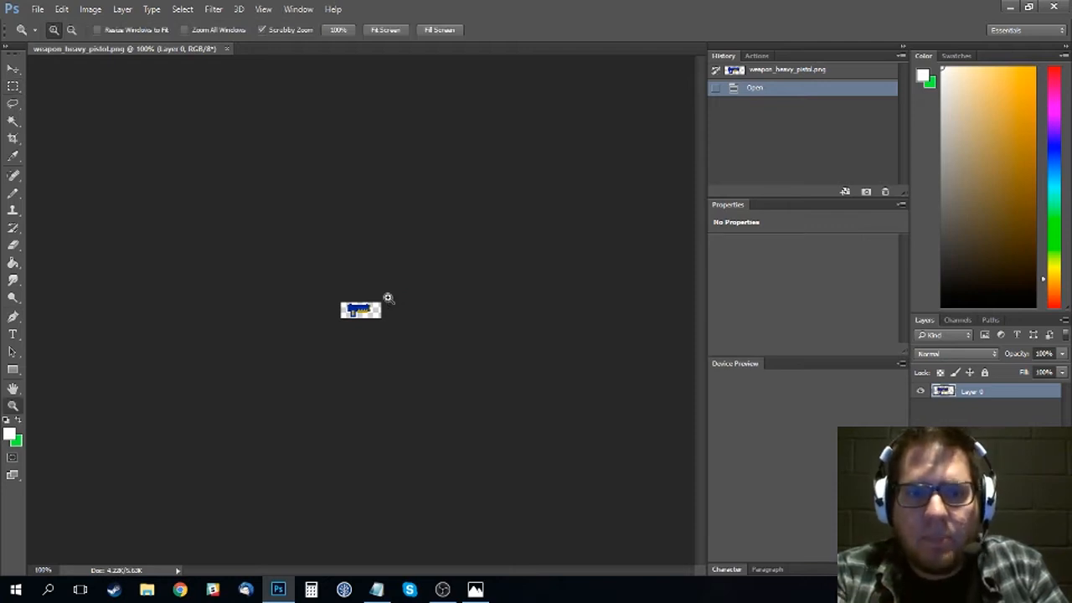
{"action": "left_click", "coordinate": [366, 311]}
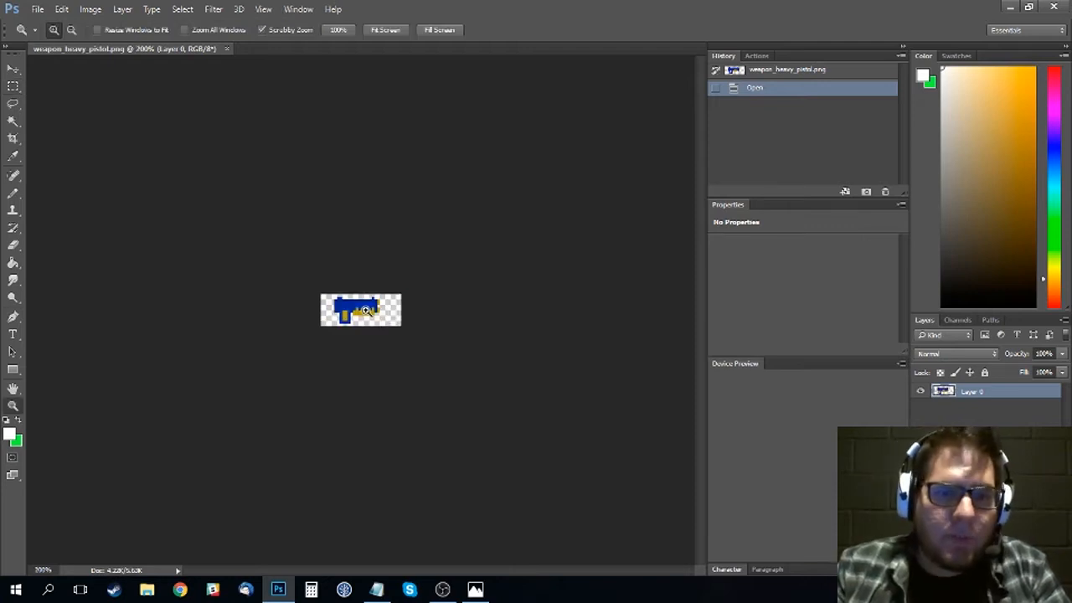
{"action": "left_click", "coordinate": [366, 311]}
{"action": "left_click", "coordinate": [366, 311]}
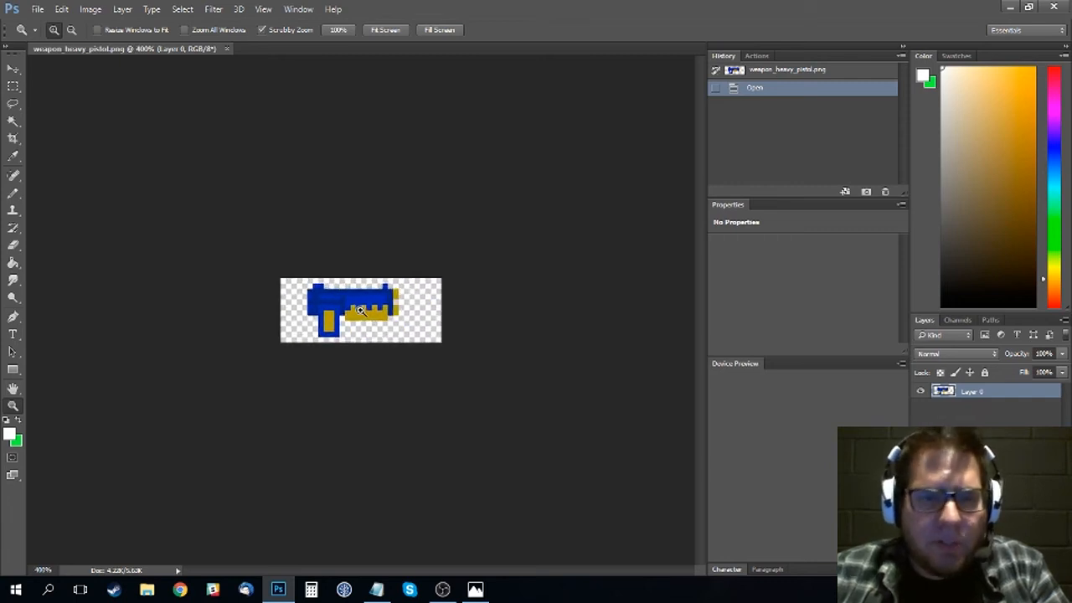
{"action": "left_click", "coordinate": [364, 309]}
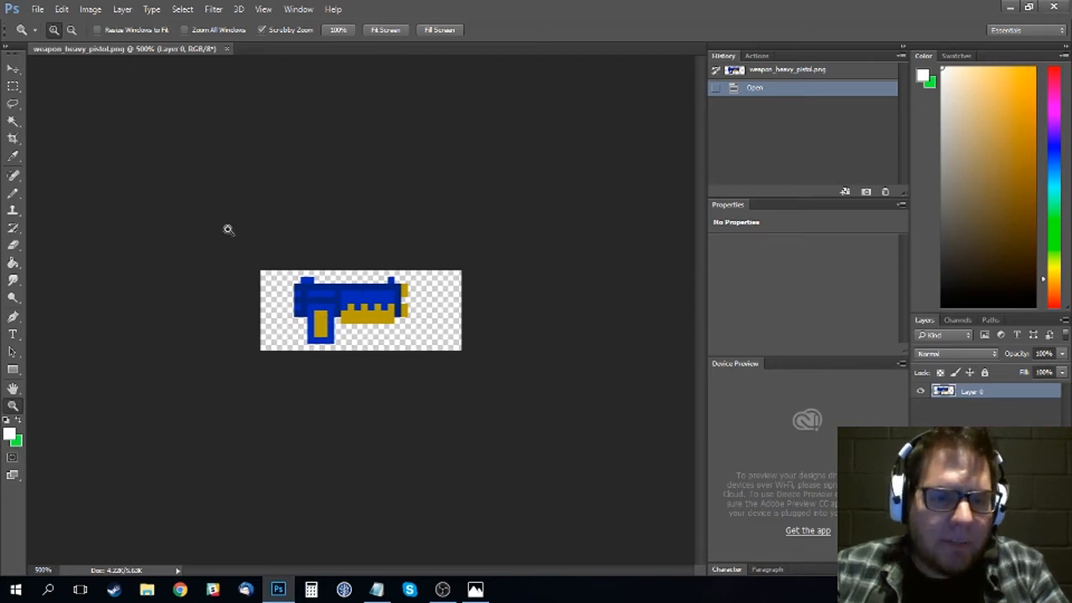
- Arrange the tutorialReference photo and Photoshop side by side, giving the photo the narrower third of the screen
{"action": "left_click_drag", "start_coordinate": [471, 9], "coordinate": [1070, 32]}
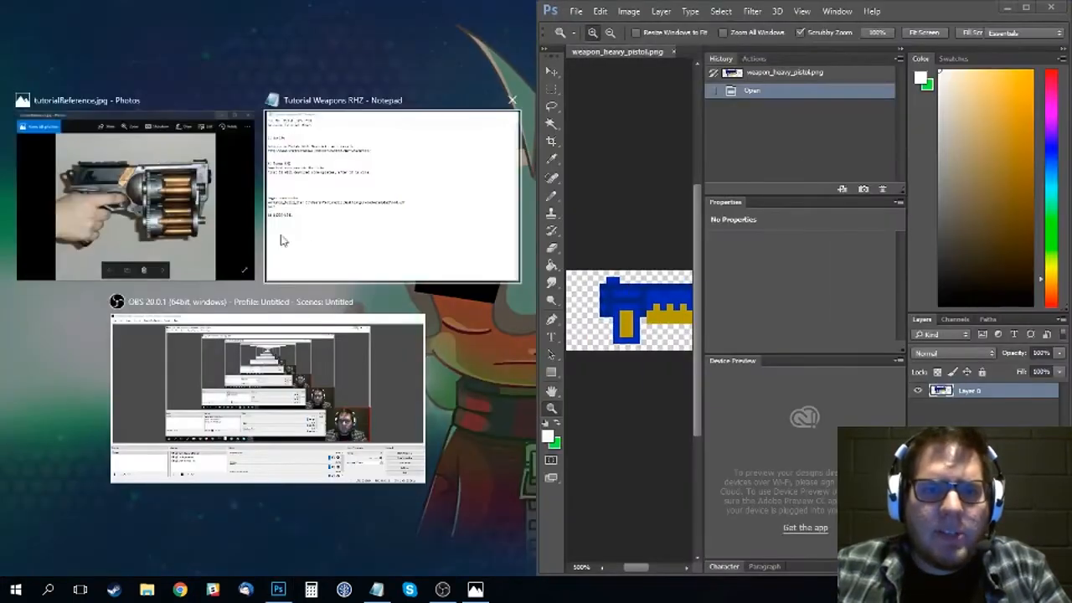
{"action": "left_click", "coordinate": [167, 209]}
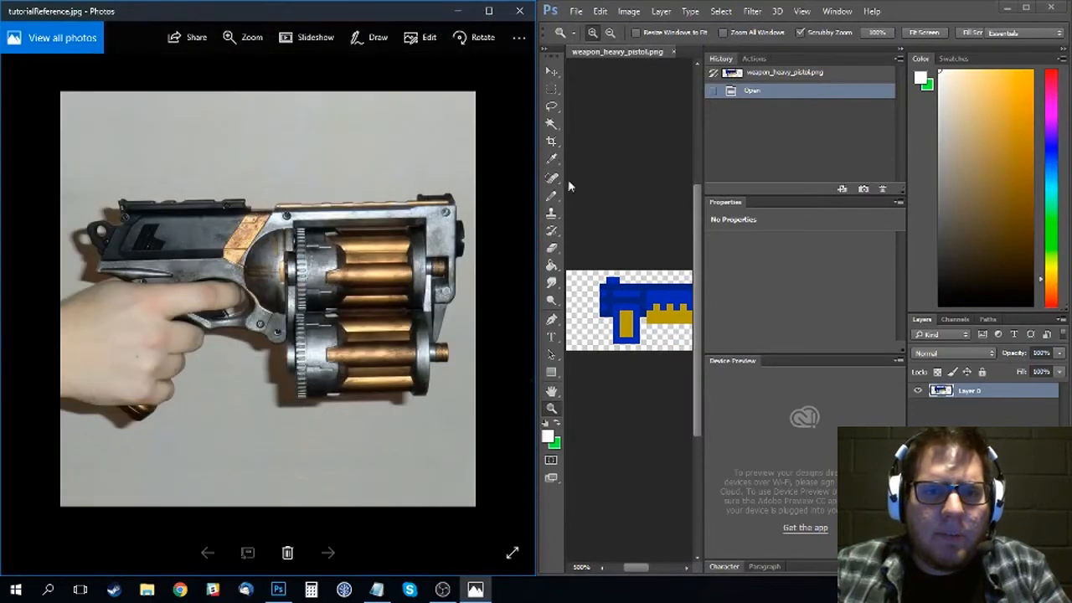
{"action": "left_click_drag", "start_coordinate": [533, 188], "coordinate": [179, 194]}
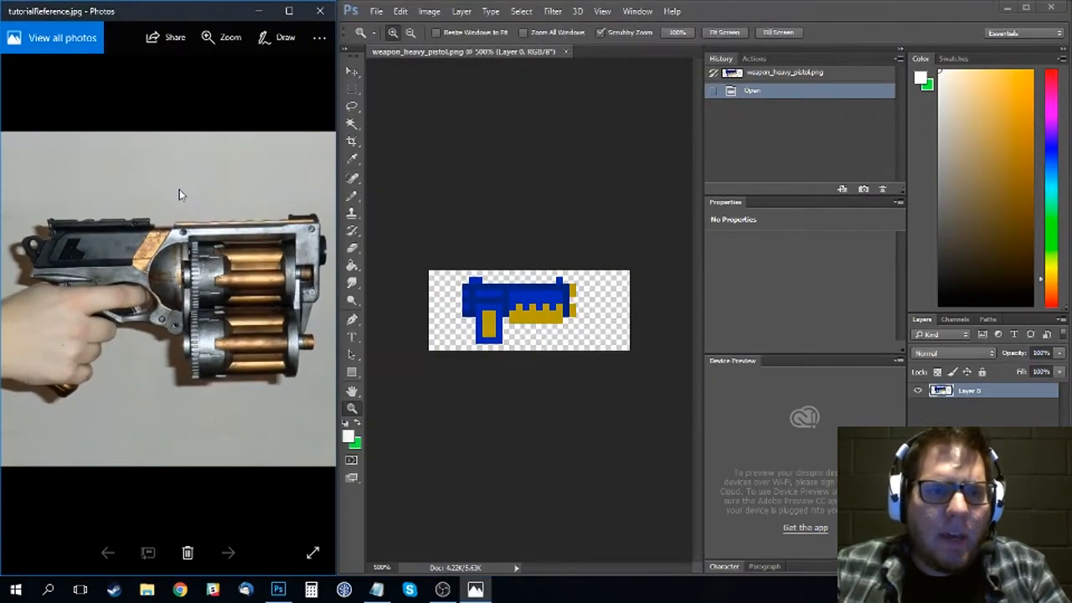
- Sample the blue from the gun and draw a single test pixel with the Pencil in the empty area beyond the muzzle
{"action": "left_click", "coordinate": [513, 298]}
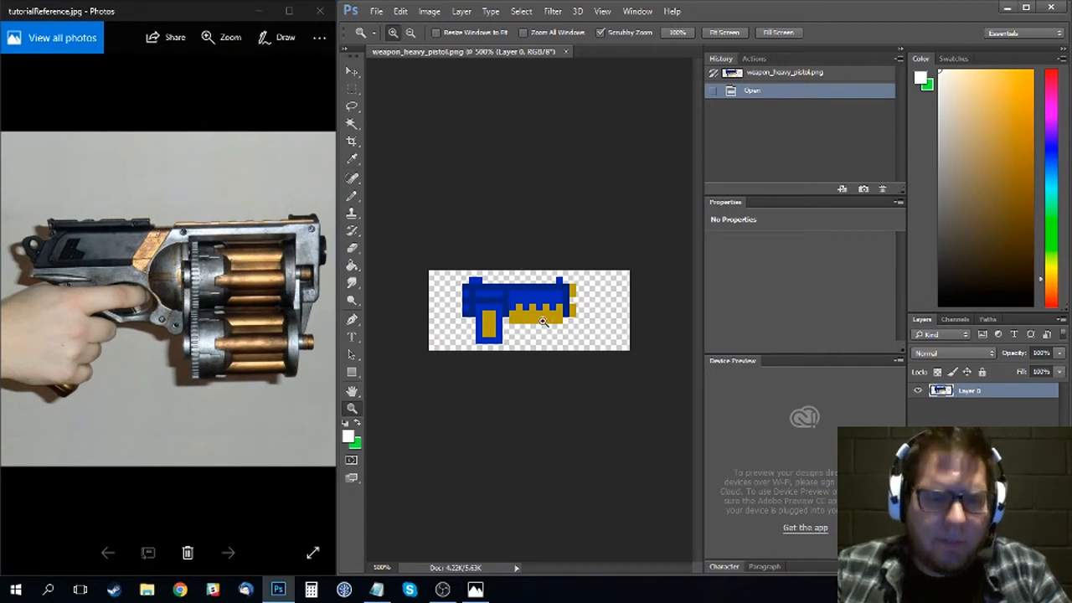
{"action": "key", "text": "b"}
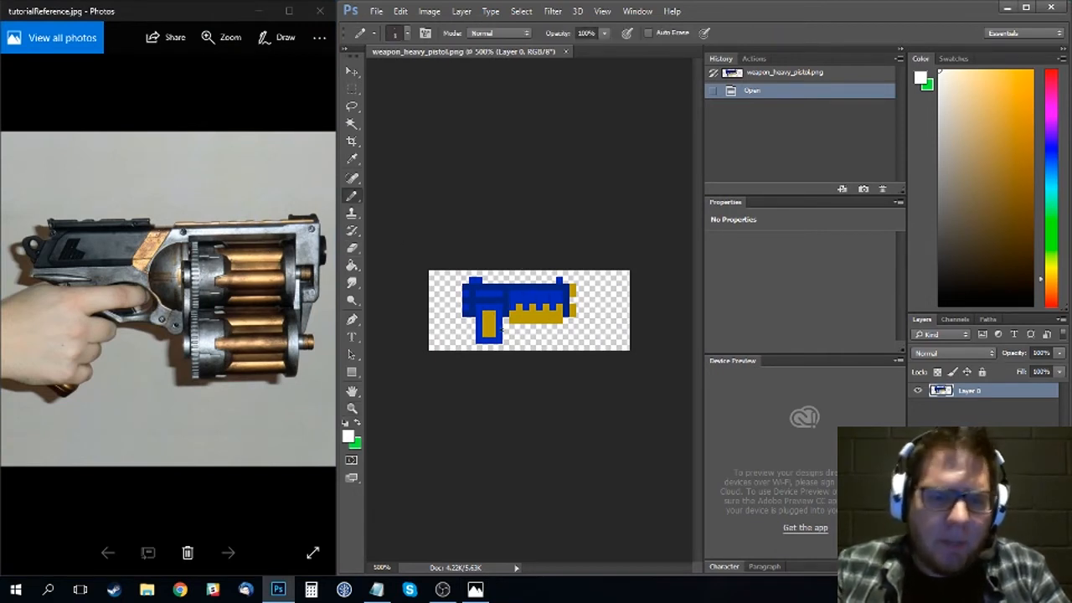
{"action": "key", "text": "i"}
{"action": "left_click", "coordinate": [506, 314]}
{"action": "key", "text": "b"}
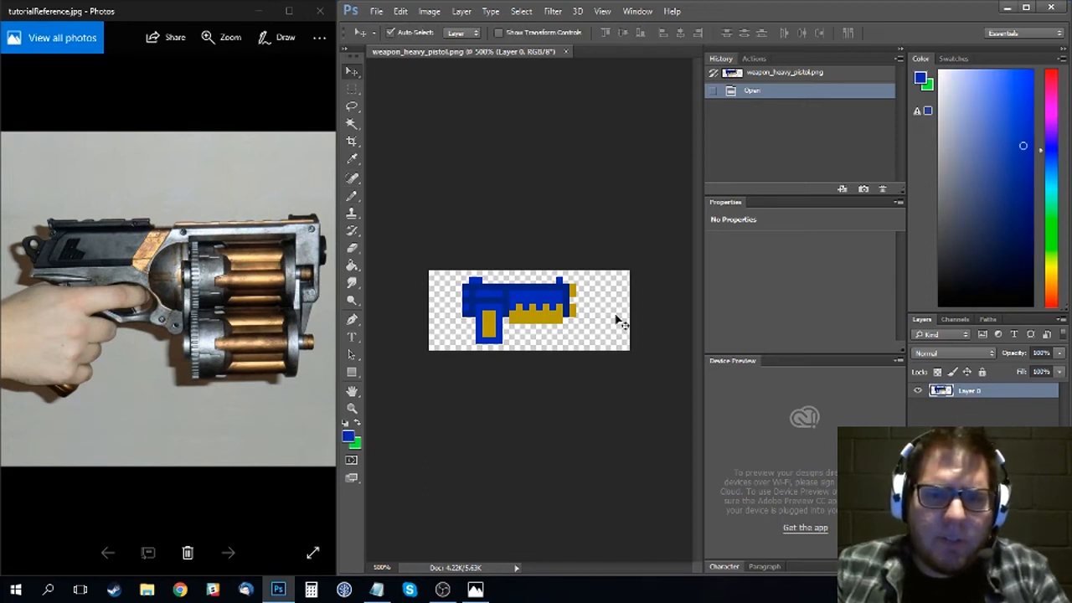
{"action": "left_click", "coordinate": [612, 309]}
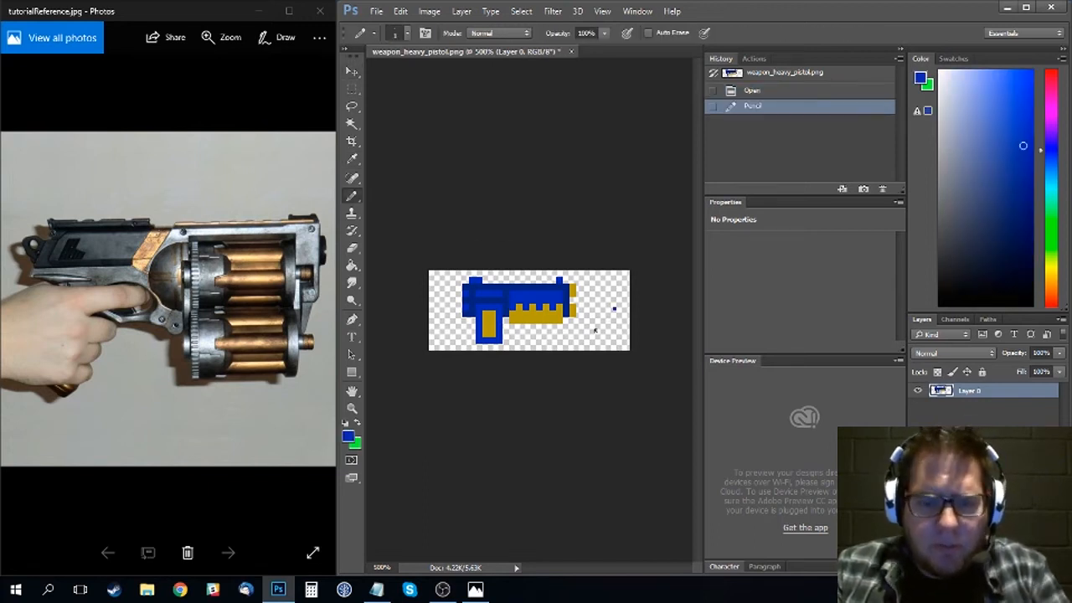
- Pencil a pixel in the gun's sampled gold just below the blue test pixel, and recolour the blue one with the gun's darker blue
{"action": "key", "text": "i"}
{"action": "left_click", "coordinate": [534, 317]}
{"action": "key", "text": "b"}
{"action": "left_click", "coordinate": [614, 315]}
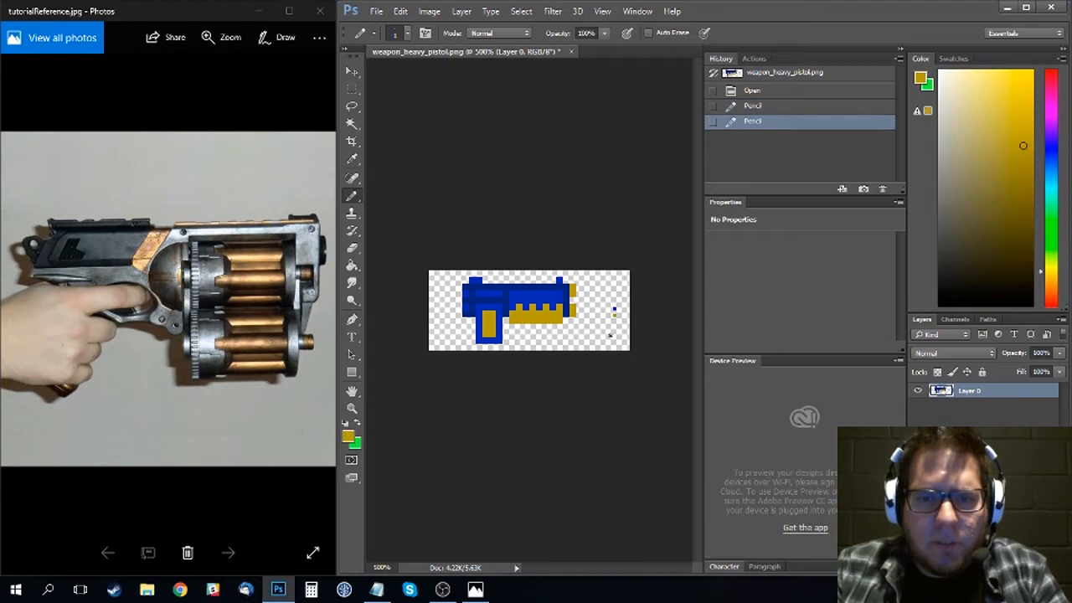
{"action": "key", "text": "i"}
{"action": "left_click", "coordinate": [506, 298]}
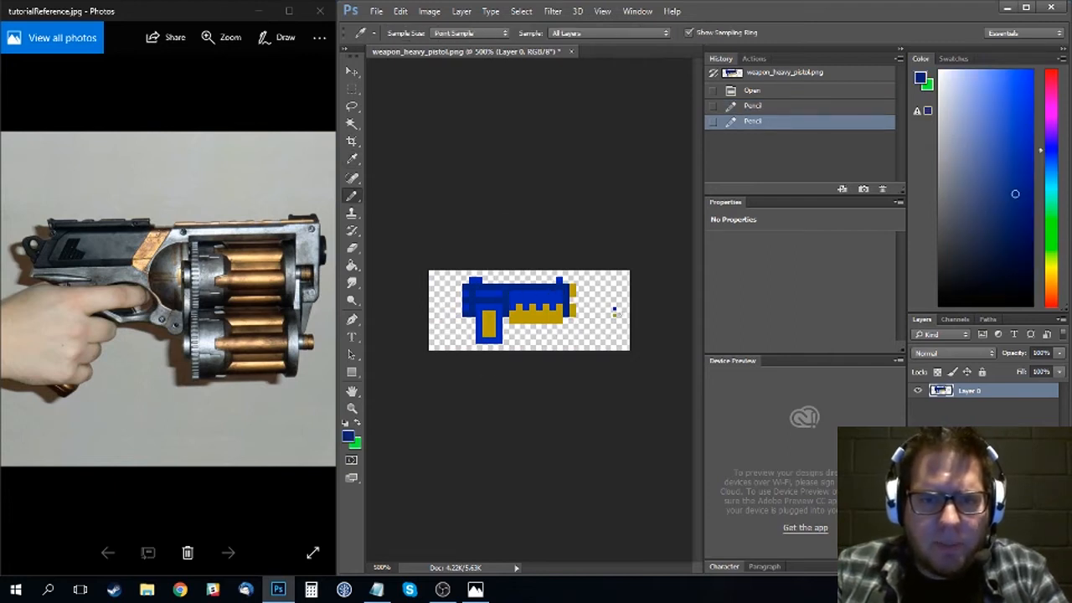
{"action": "key", "text": "b"}
{"action": "left_click", "coordinate": [614, 308]}
- Draw a small cluster of dark blue test pixels with the Pencil Tool between the muzzle and the earlier test pixels
{"action": "key", "text": "z"}
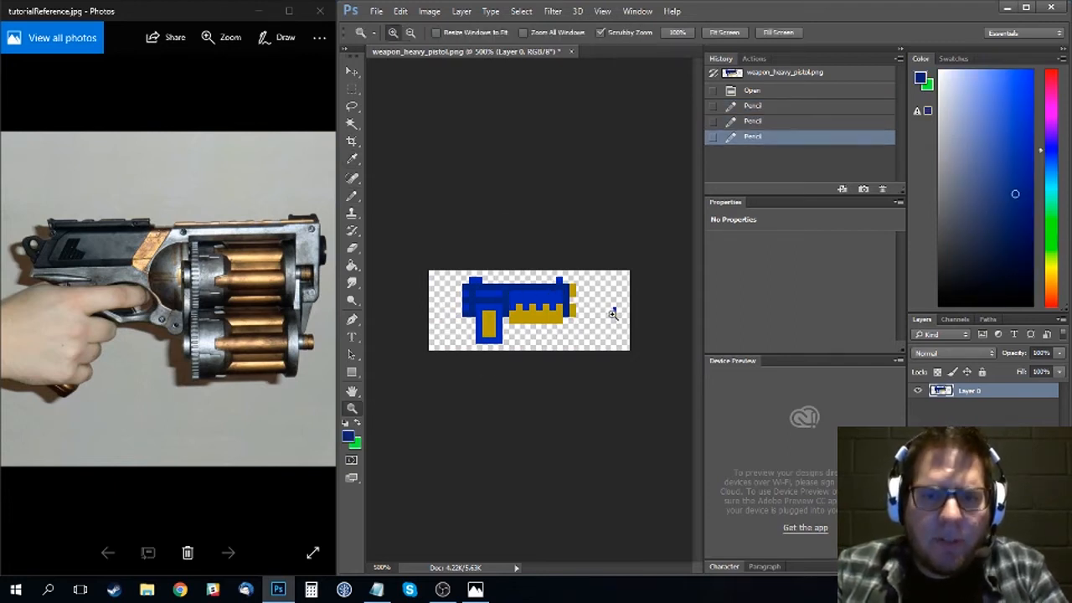
{"action": "left_click", "coordinate": [614, 313]}
{"action": "left_click", "coordinate": [614, 313]}
{"action": "key", "text": "v"}
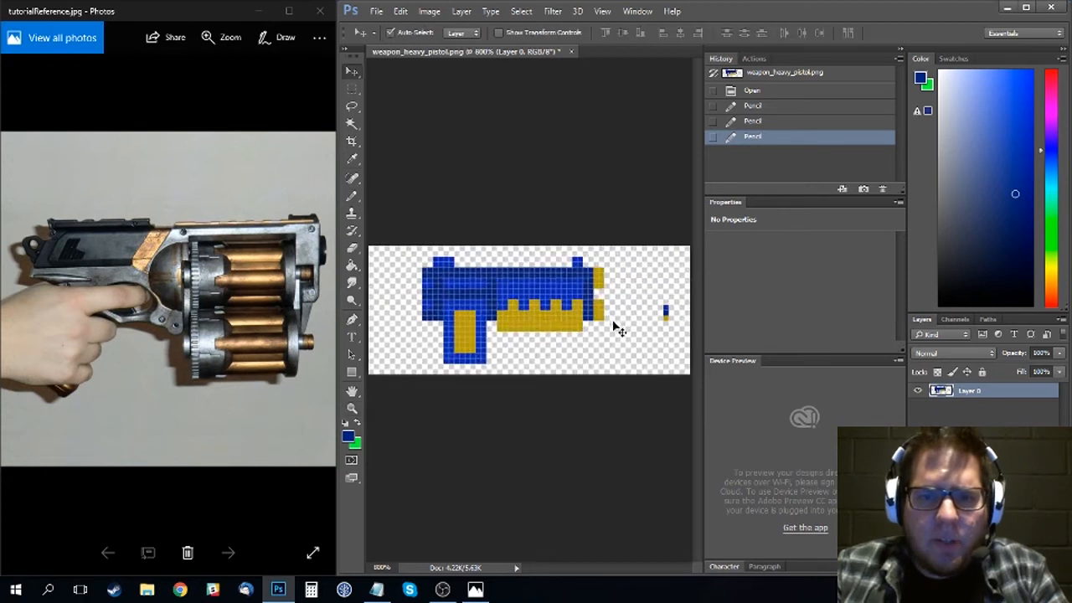
{"action": "key", "text": "b"}
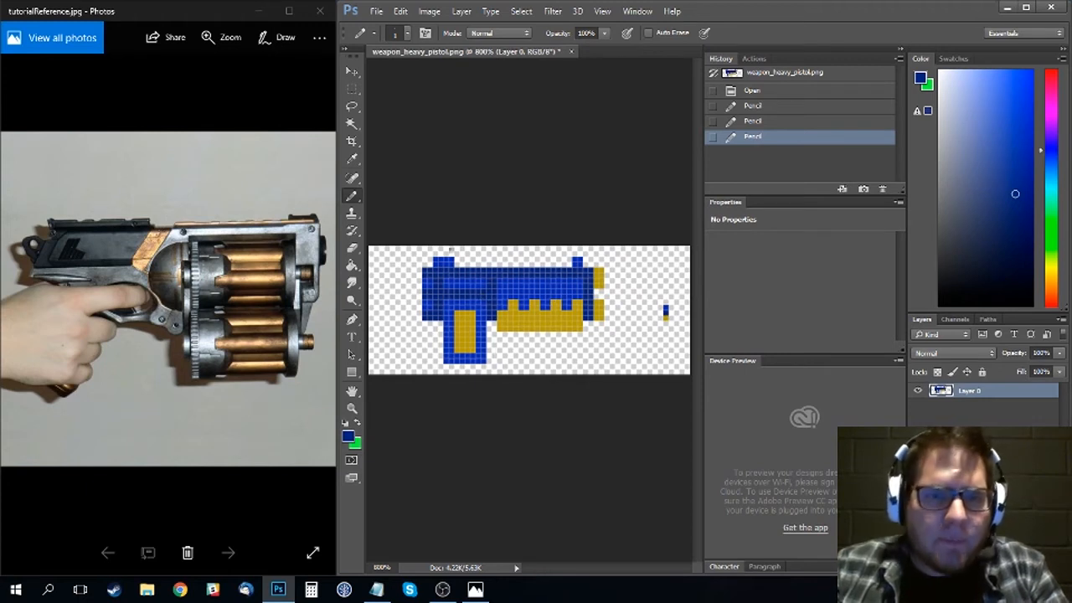
{"action": "right_click", "coordinate": [353, 201]}
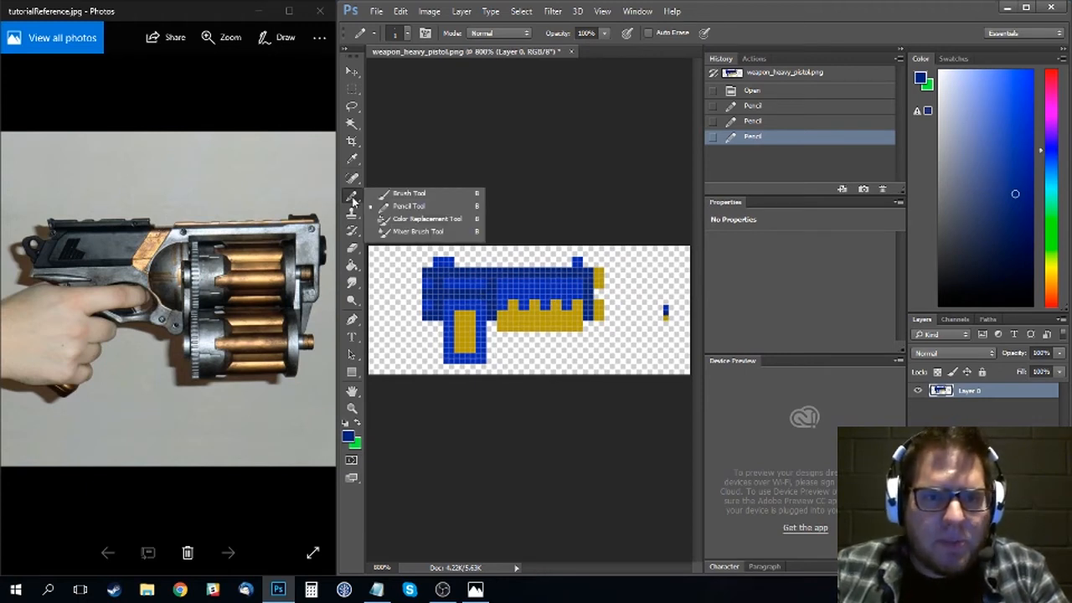
{"action": "left_click", "coordinate": [400, 206]}
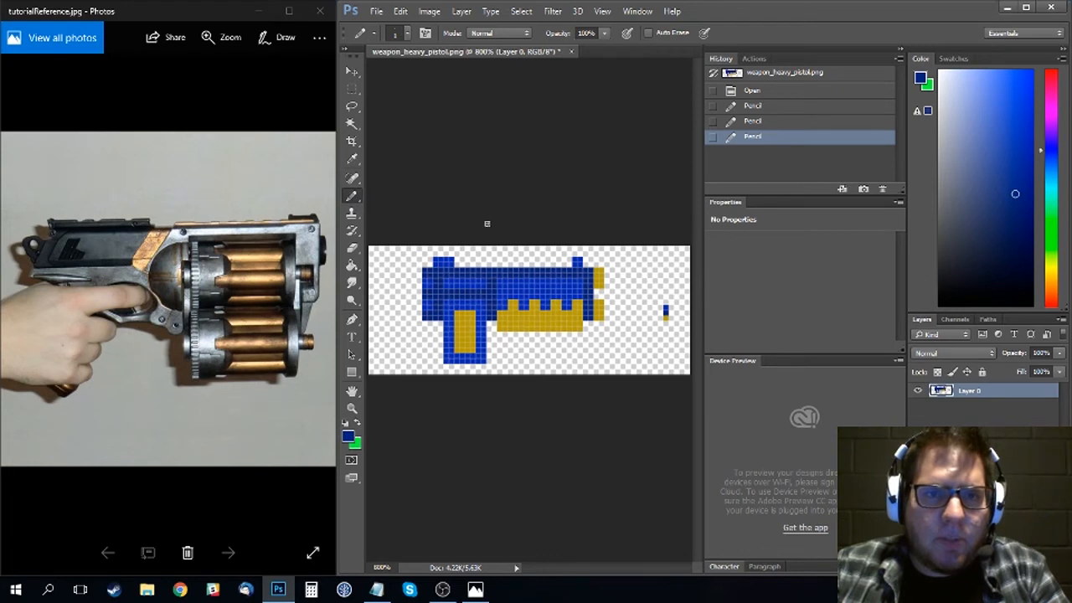
{"action": "left_click", "coordinate": [623, 334]}
{"action": "left_click", "coordinate": [628, 334]}
{"action": "left_click", "coordinate": [623, 323]}
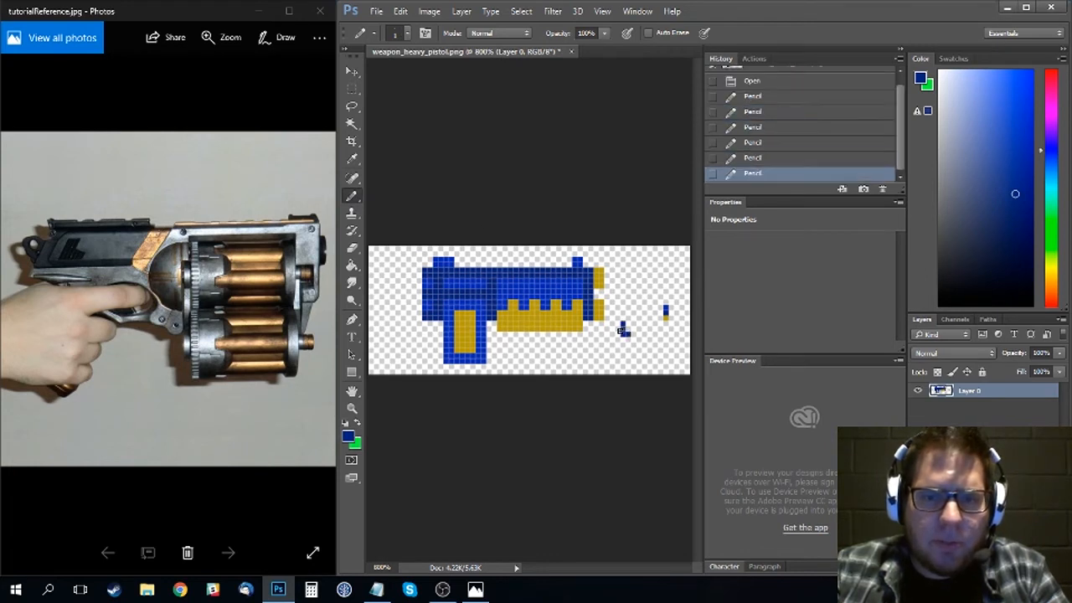
{"action": "left_click", "coordinate": [623, 330]}
{"action": "left_click", "coordinate": [628, 329]}
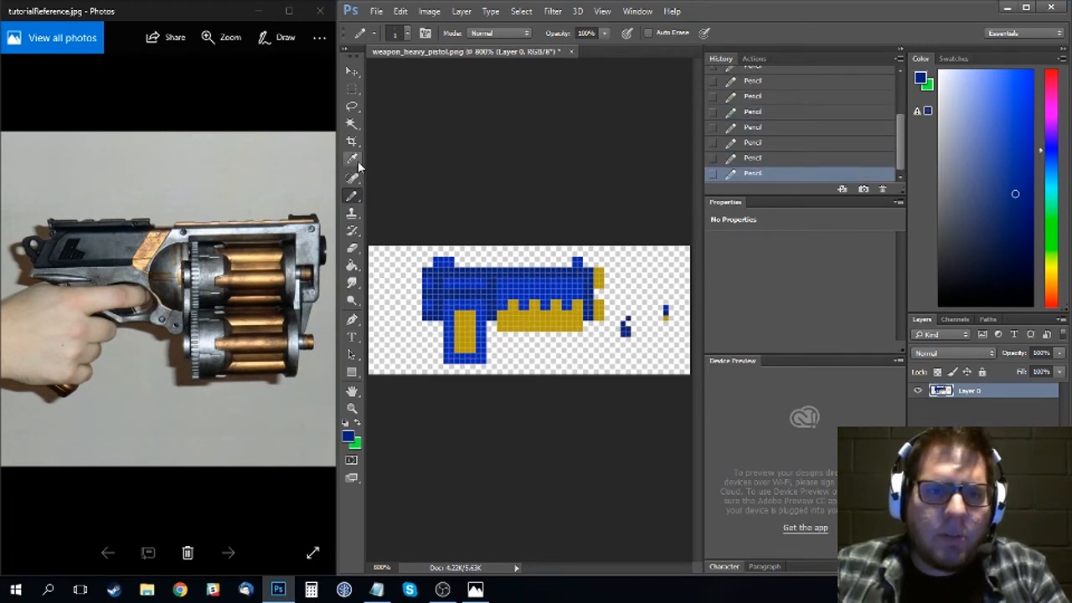
- Paint a soft dark blue test stroke with the Brush Tool below the gun's gold foregrip, and undo the stroke
{"action": "right_click", "coordinate": [355, 203]}
{"action": "left_click", "coordinate": [408, 193]}
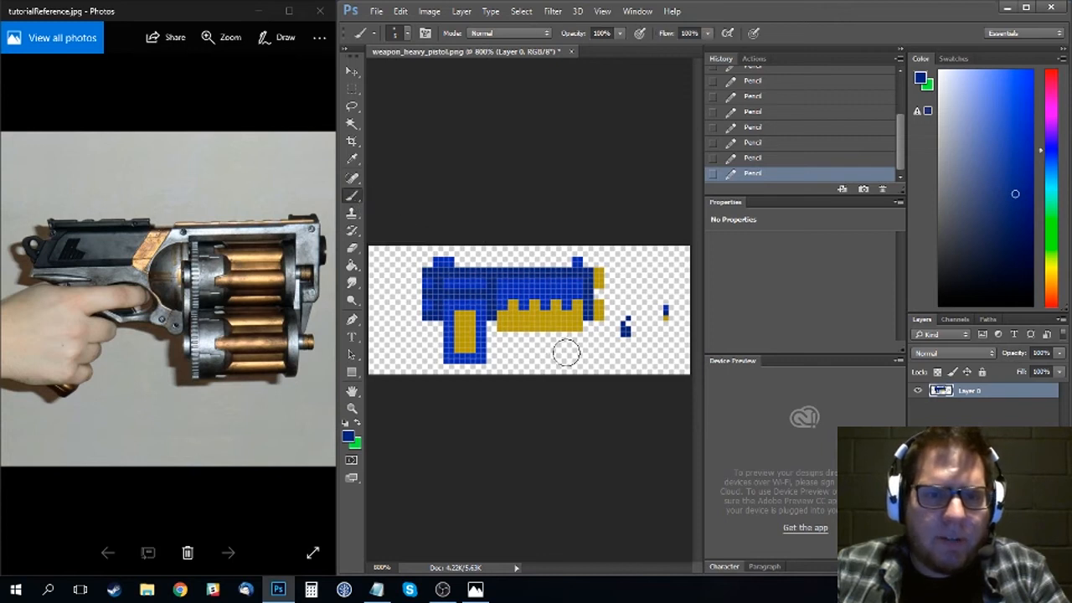
{"action": "mouse_move", "coordinate": [584, 337]}
{"action": "left_mouse_down"}
{"action": "mouse_move", "coordinate": [540, 330]}
{"action": "mouse_move", "coordinate": [552, 344]}
{"action": "left_mouse_up"}
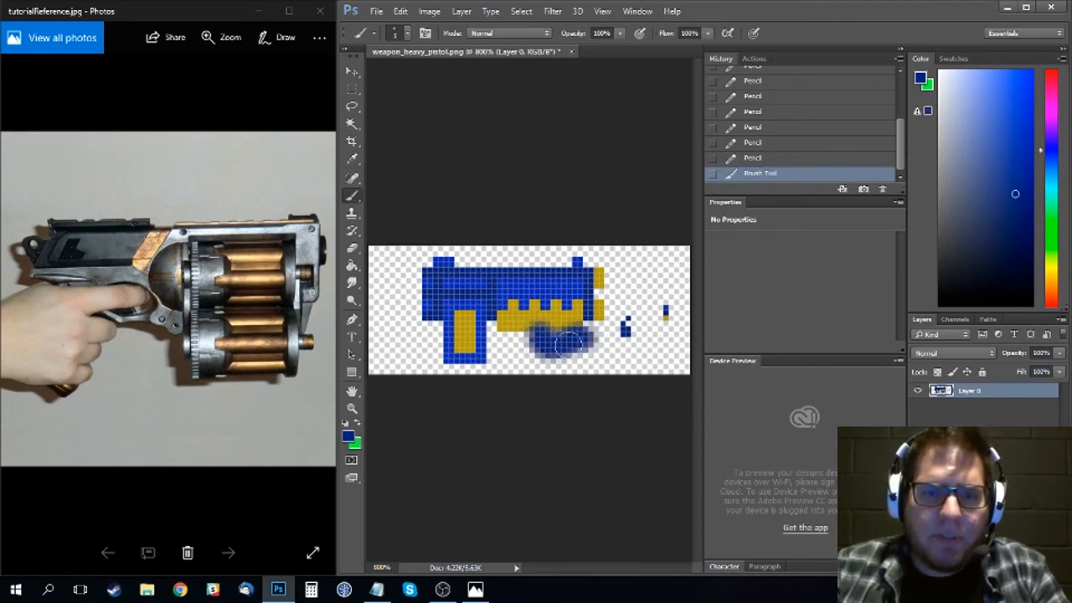
{"action": "key", "text": "ctrl+z"}
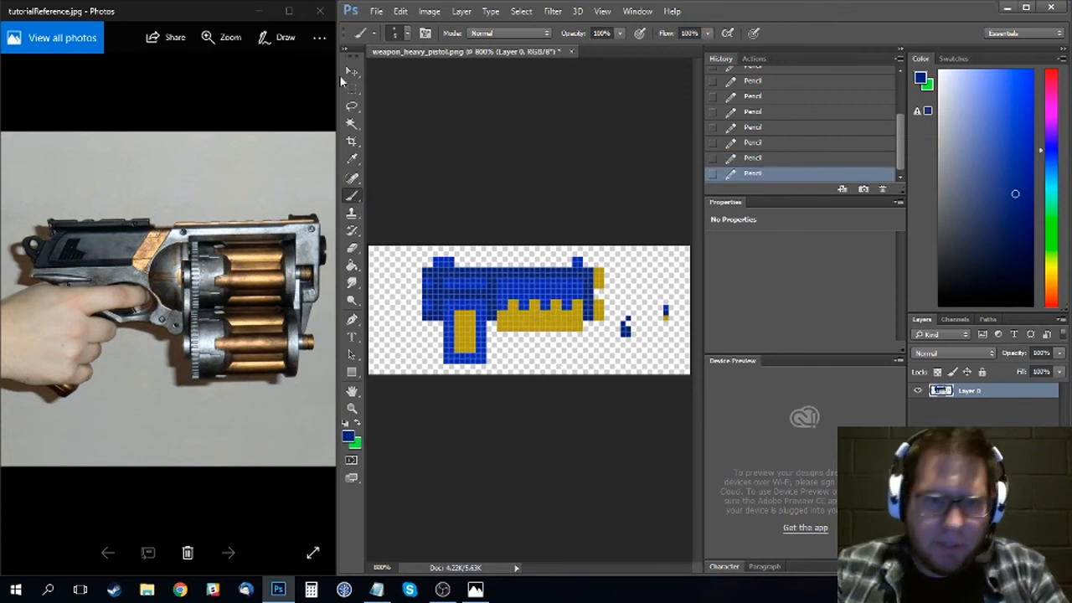
- Delete all the test pixels beyond the muzzle with a rectangular selection and clear the selection
{"action": "key", "text": "m"}
{"action": "left_click_drag", "start_coordinate": [615, 293], "coordinate": [688, 364]}
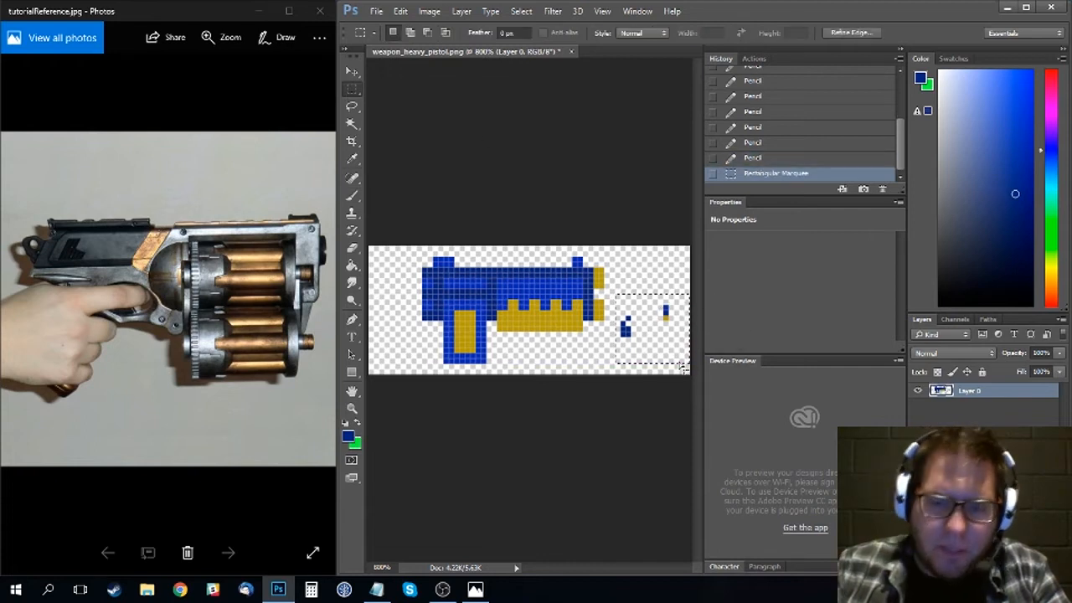
{"action": "key", "text": "Delete"}
{"action": "key", "text": "ctrl+d"}
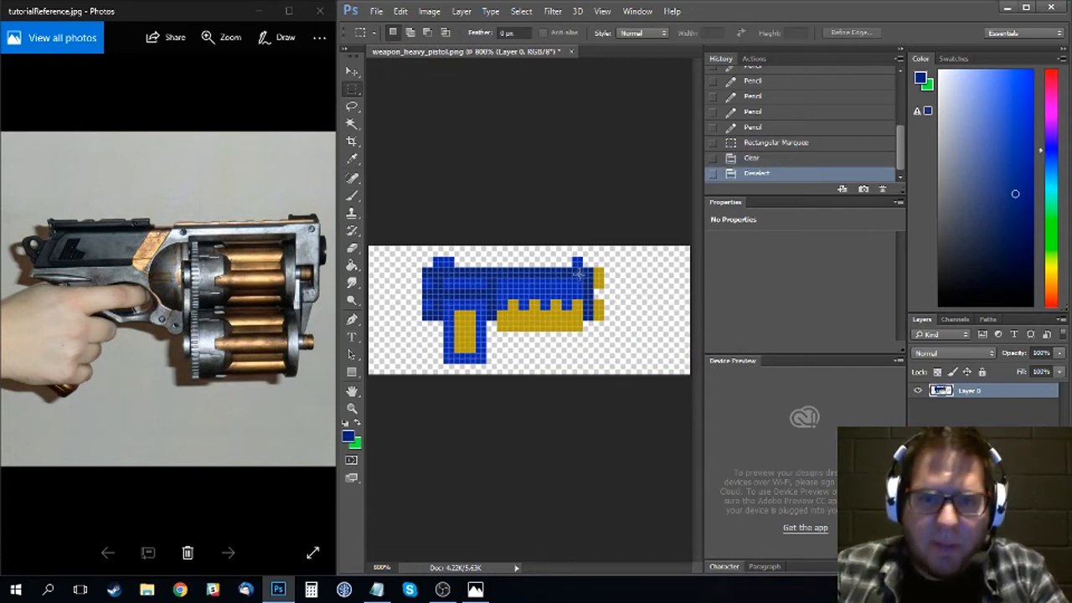
- Close the tutorialReference photo and close weapon_heavy_pistol.png without saving the changes
{"action": "key", "text": "z"}
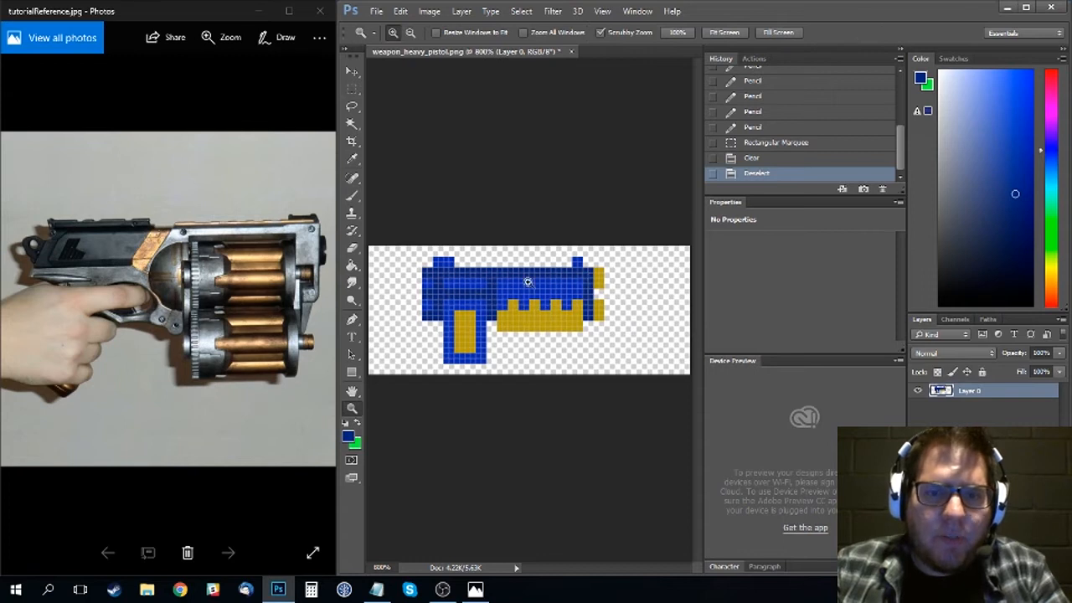
{"action": "left_click", "coordinate": [550, 297], "text": "alt"}
{"action": "left_click", "coordinate": [551, 297], "text": "alt"}
{"action": "left_click", "coordinate": [550, 297], "text": "alt"}
{"action": "left_click", "coordinate": [550, 297], "text": "alt"}
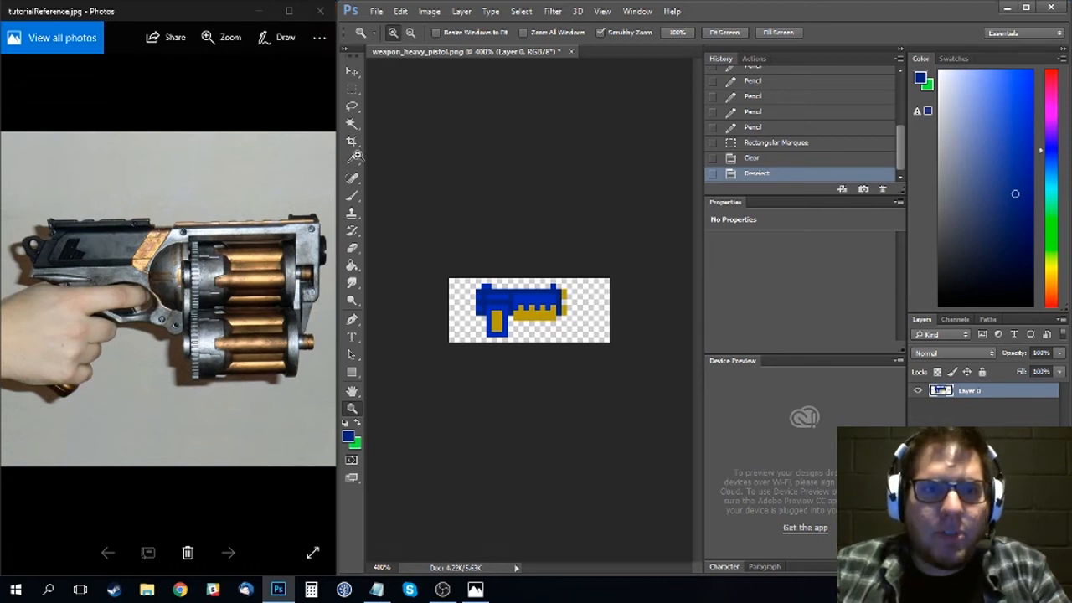
{"action": "left_click", "coordinate": [320, 12]}
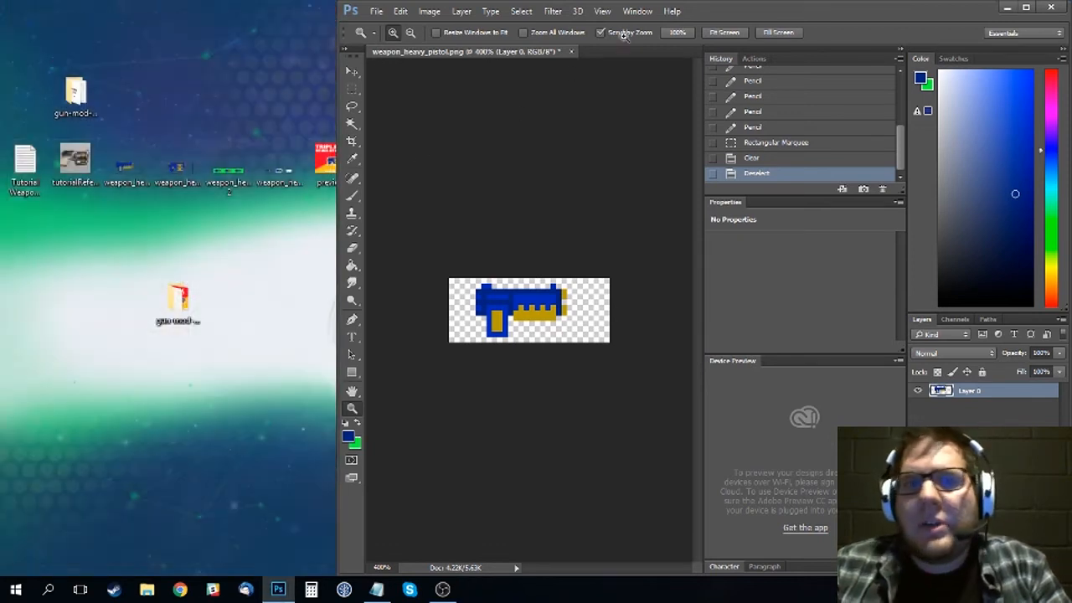
{"action": "left_click", "coordinate": [572, 52]}
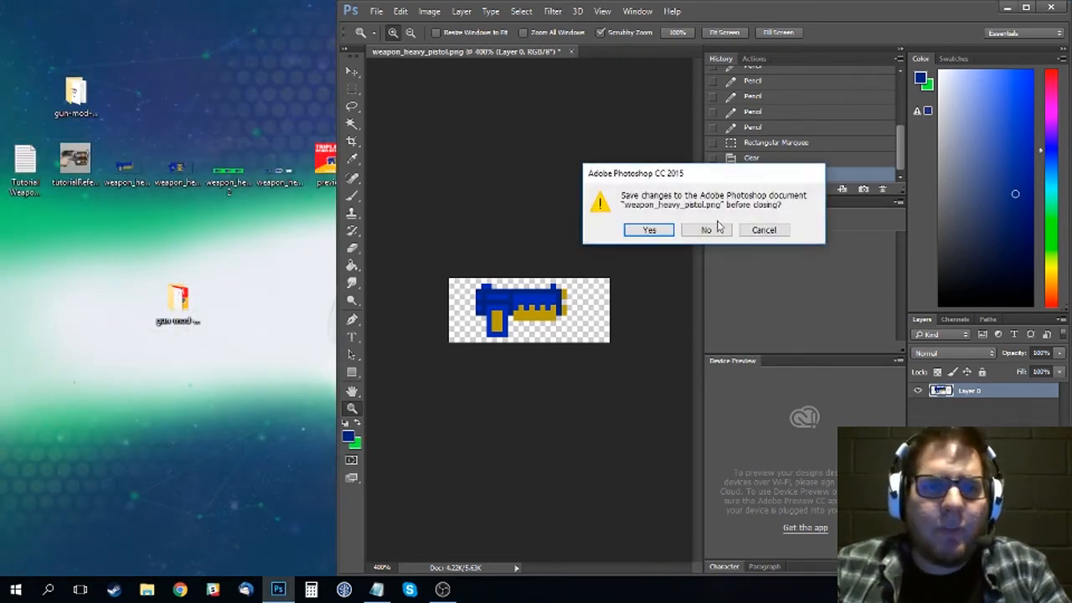
{"action": "left_click", "coordinate": [709, 230]}
- Open weapon_heavy_pistolMod.png from the desktop in Photoshop and enlarge the sprite until its pixels are distinct
{"action": "left_click_drag", "start_coordinate": [174, 173], "coordinate": [492, 224]}
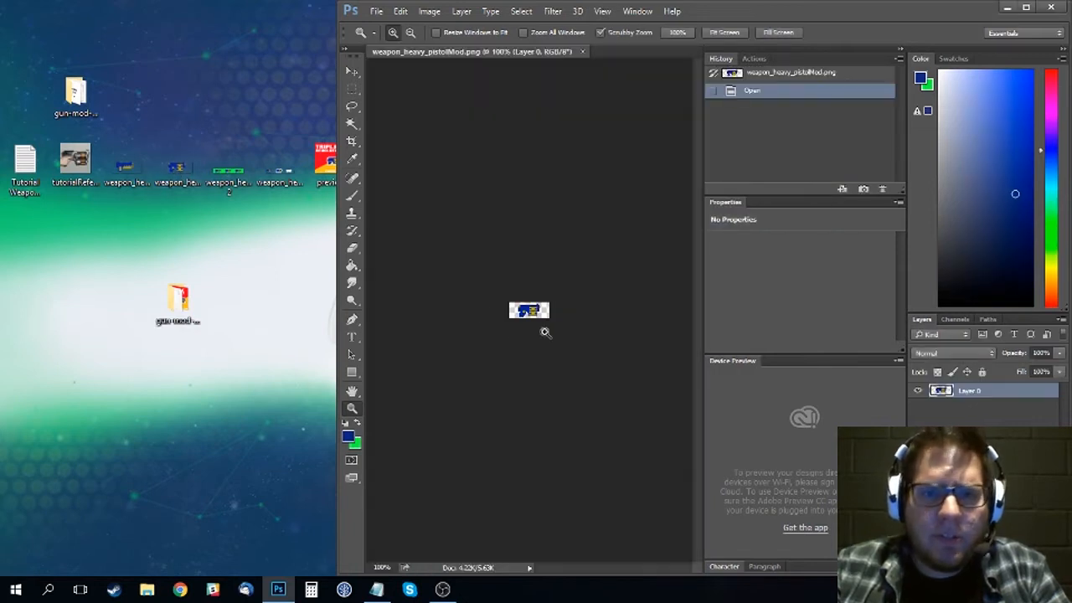
{"action": "left_click", "coordinate": [531, 308]}
{"action": "left_click", "coordinate": [532, 309]}
{"action": "left_click_drag", "start_coordinate": [531, 309], "coordinate": [523, 329]}
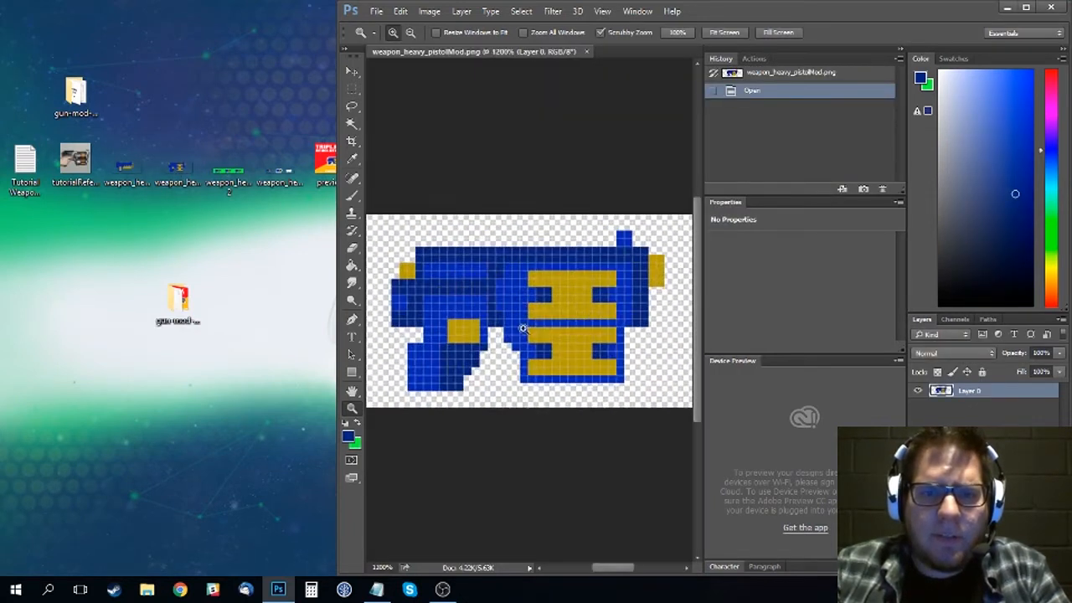
- Reopen the tutorialReference photo, compare the revolver with the finished mod sprite, and put the photo away
{"action": "double_click", "coordinate": [74, 159]}
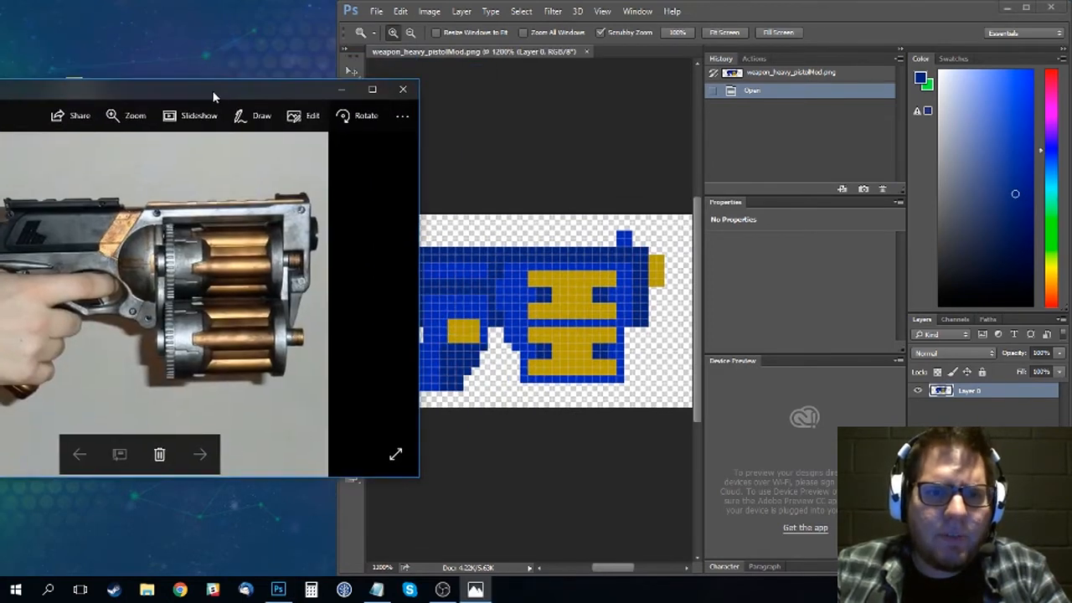
{"action": "left_click", "coordinate": [495, 84]}
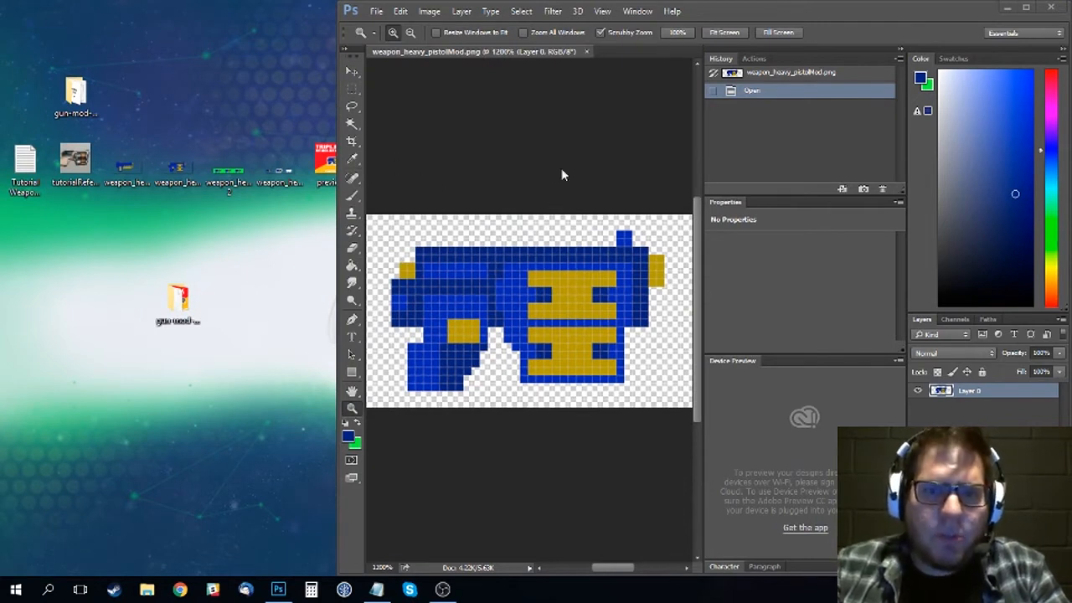
{"action": "left_click", "coordinate": [542, 209], "text": "alt"}
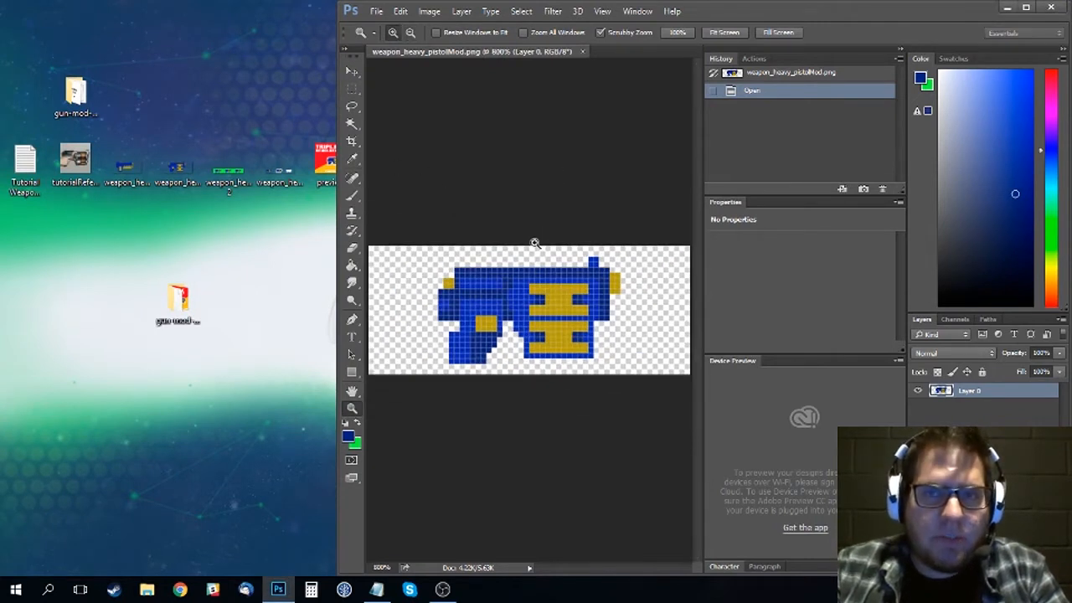
{"action": "left_click", "coordinate": [531, 267]}
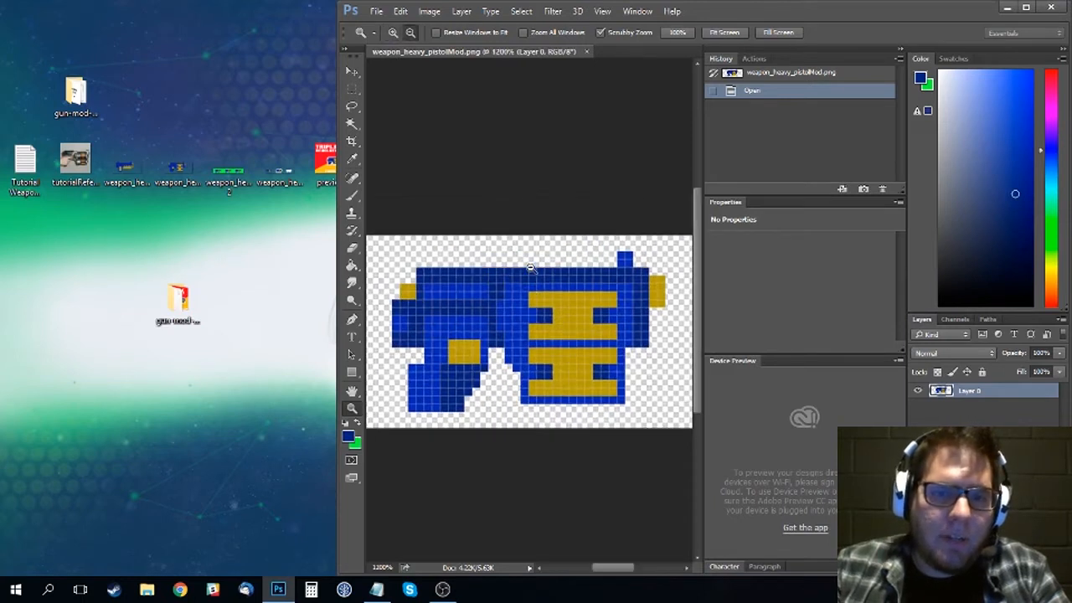
{"action": "left_click", "coordinate": [531, 268], "text": "alt"}
{"action": "left_click", "coordinate": [531, 268], "text": "alt"}
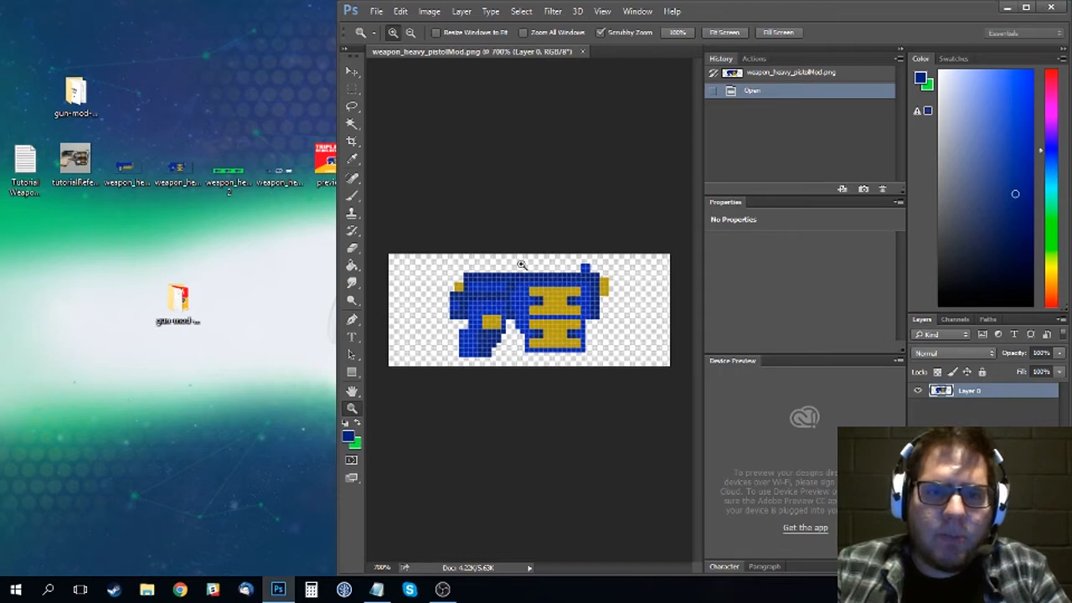
- Add a new layer below the gun layer and fill it with the bright green swatch colour
{"action": "left_click", "coordinate": [1028, 567]}
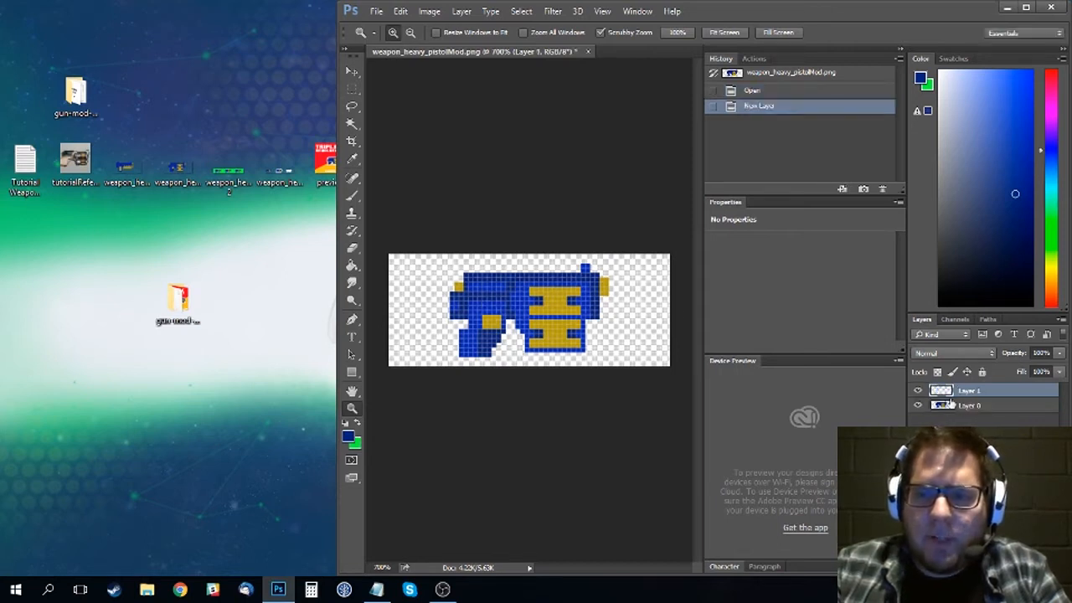
{"action": "left_click_drag", "start_coordinate": [968, 391], "coordinate": [953, 412]}
{"action": "left_click", "coordinate": [359, 423]}
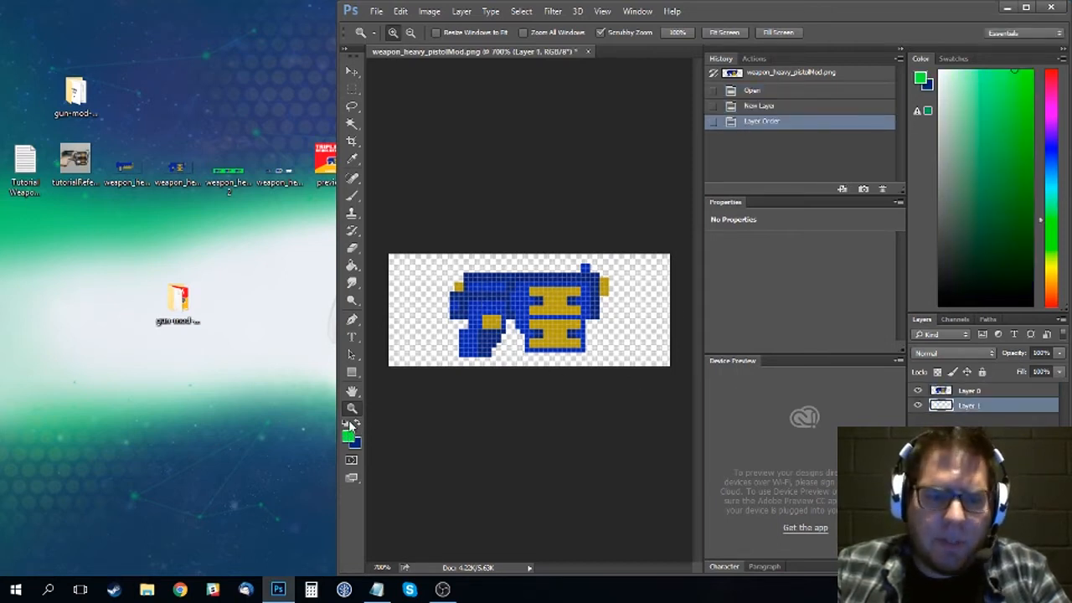
{"action": "key", "text": "g"}
{"action": "left_click", "coordinate": [419, 347]}
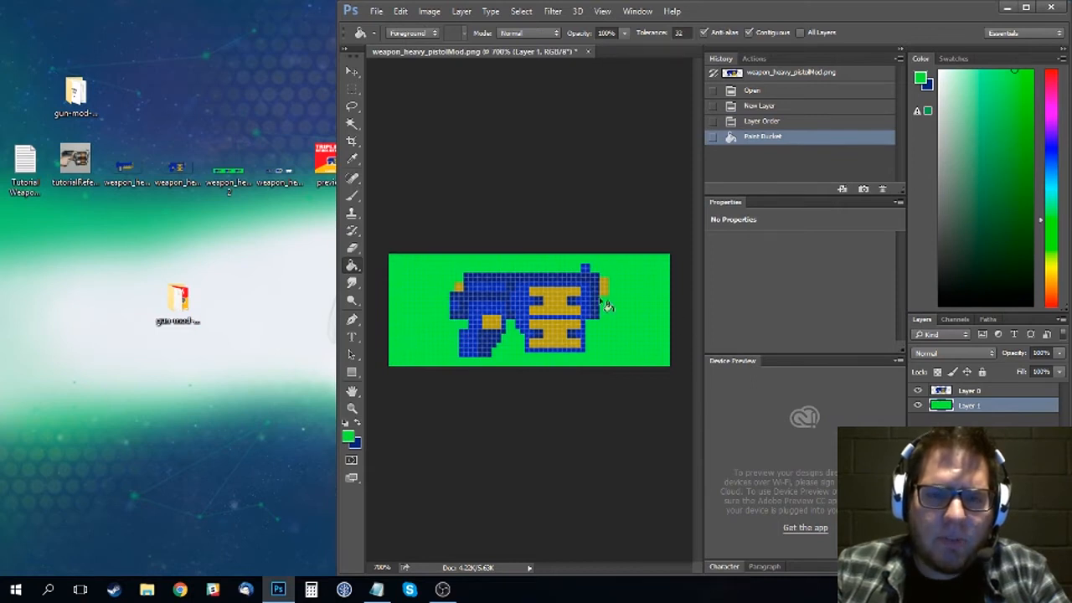
- Widen the canvas to 300 percent of its width, keeping the height at 100 percent and the sprite centred
{"action": "left_click", "coordinate": [351, 89]}
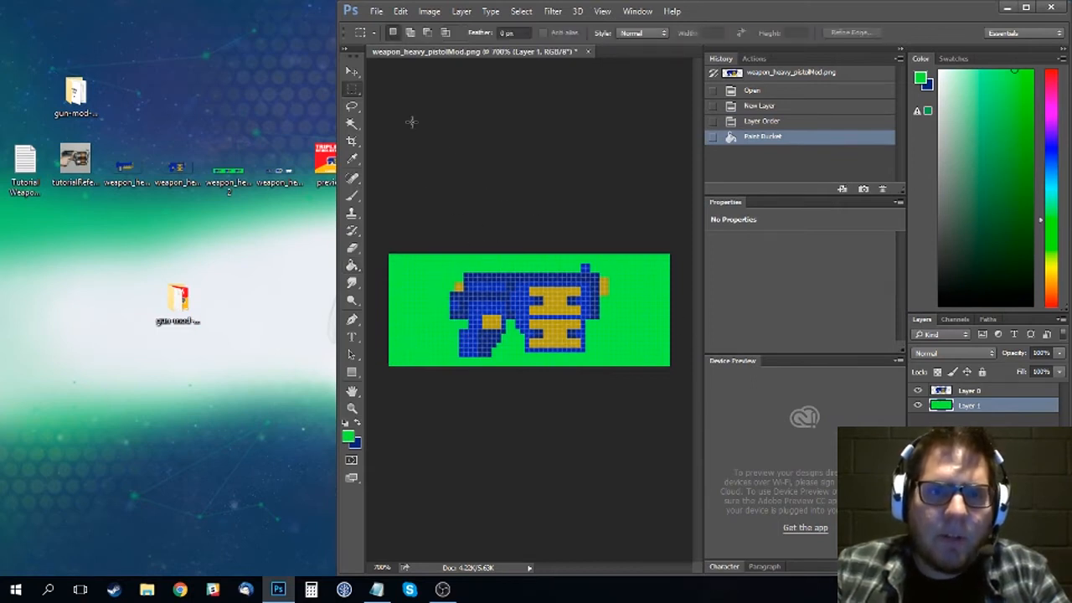
{"action": "left_click", "coordinate": [429, 11]}
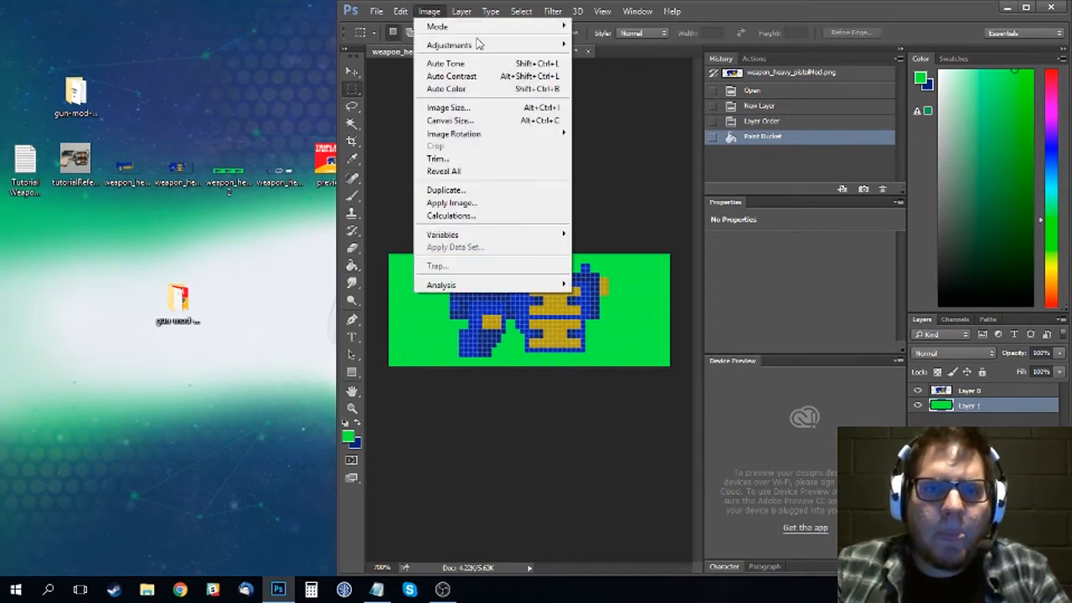
{"action": "left_click", "coordinate": [467, 124]}
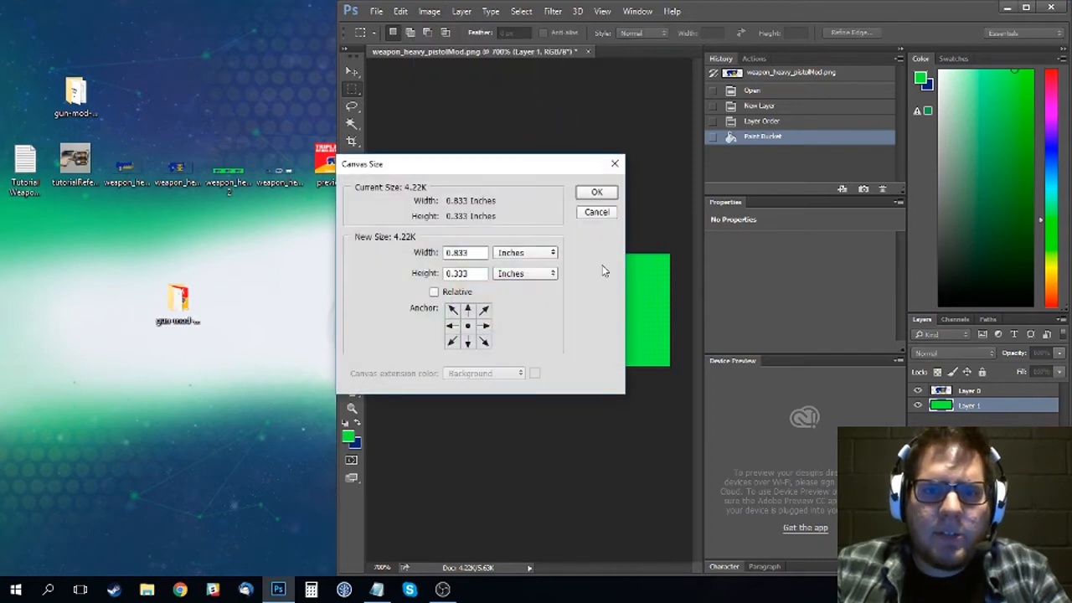
{"action": "left_click", "coordinate": [519, 253]}
{"action": "left_click", "coordinate": [513, 259]}
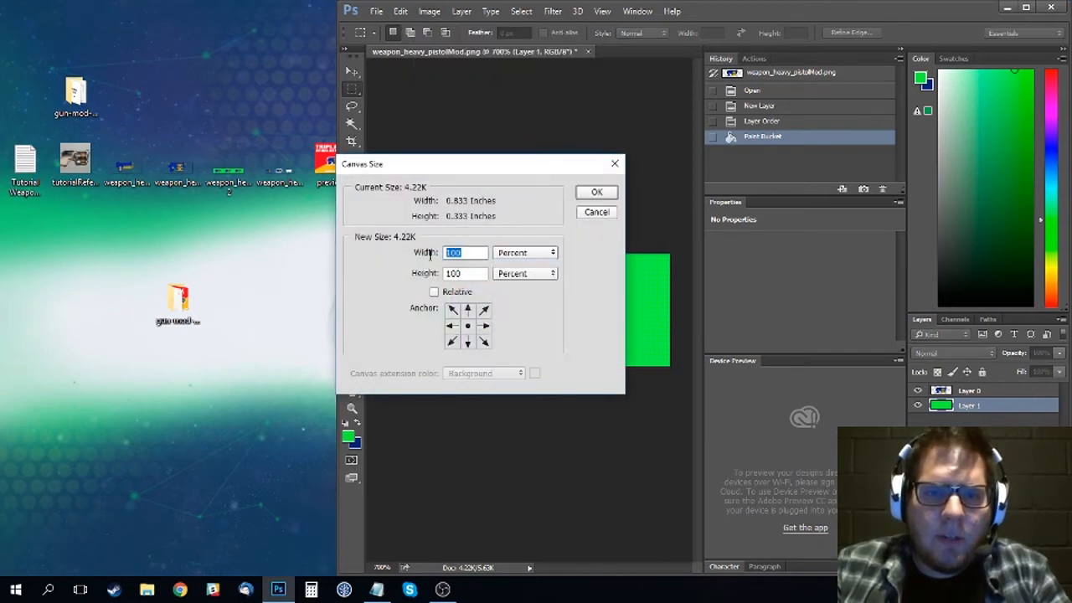
{"action": "type", "text": "300"}
{"action": "key", "text": "Return"}
- Select both the gun layer and the green background layer and move them together to the left end of the widened canvas
{"action": "key", "text": "z"}
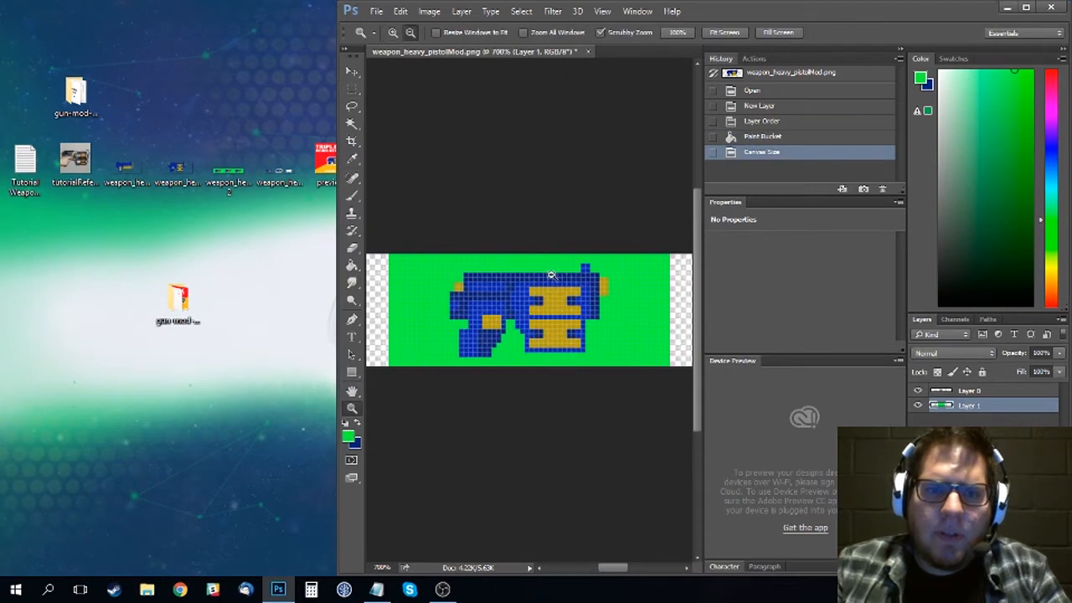
{"action": "left_click", "coordinate": [551, 275], "text": "alt"}
{"action": "left_click", "coordinate": [551, 275], "text": "alt"}
{"action": "left_click", "coordinate": [970, 392]}
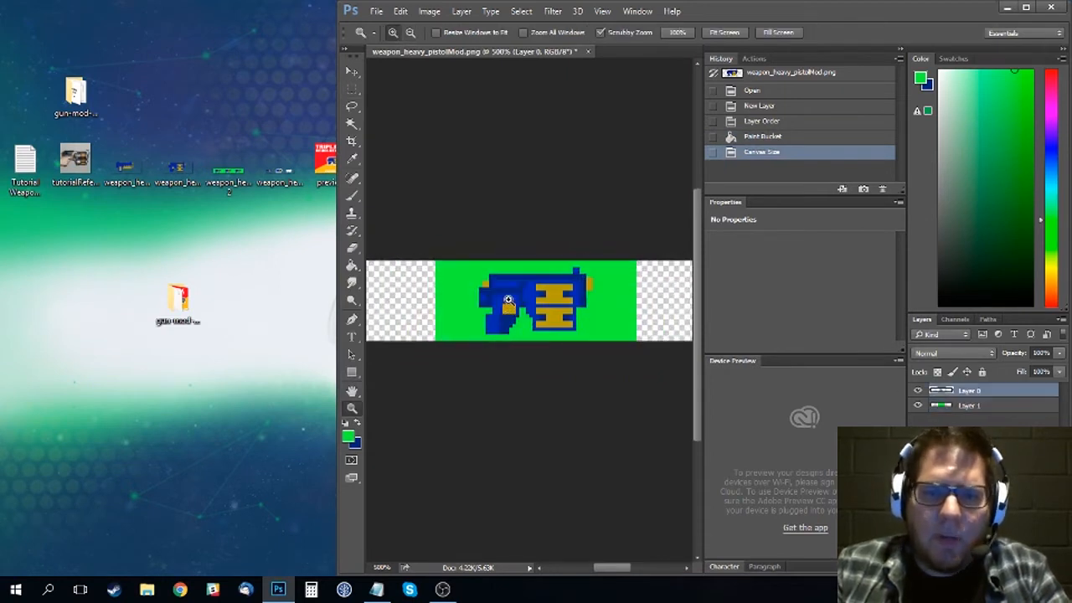
{"action": "left_click", "coordinate": [507, 300], "text": "alt"}
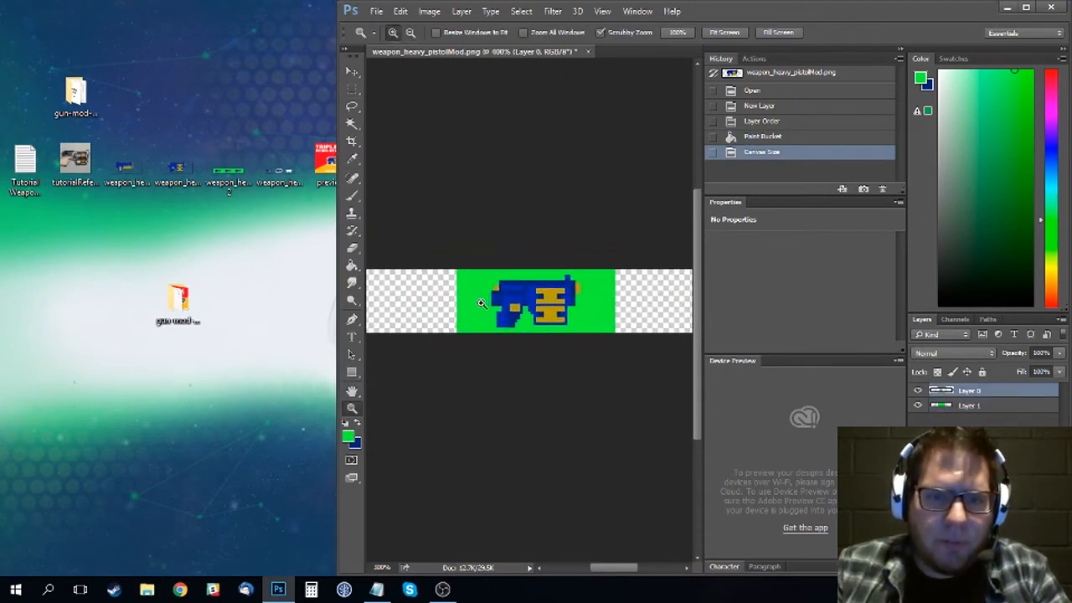
{"action": "scroll", "coordinate": [481, 303], "scroll_direction": "left", "scroll_amount": 5}
{"action": "left_click", "coordinate": [429, 11]}
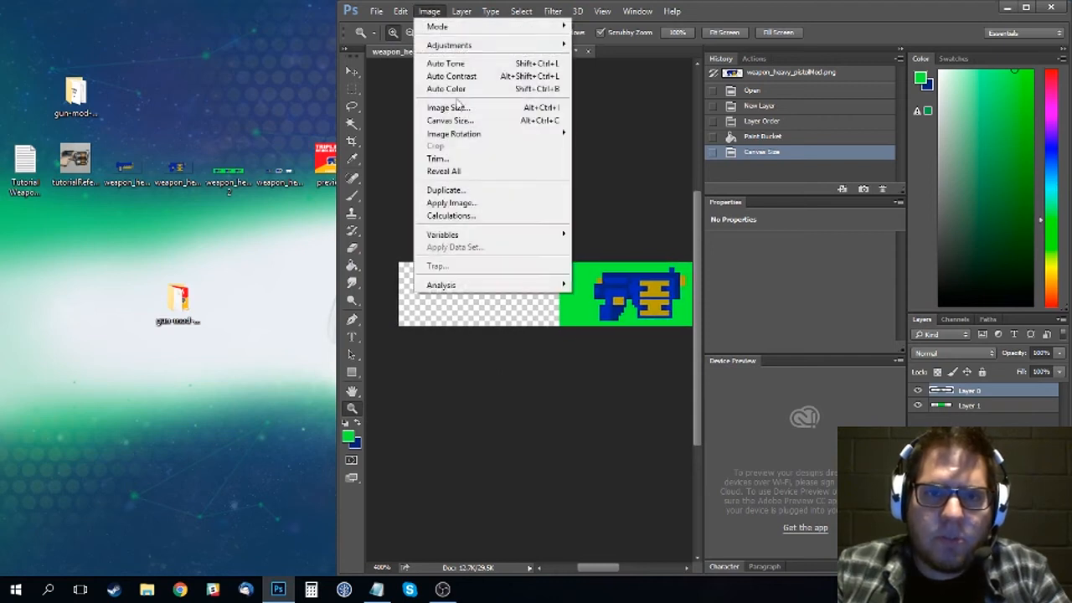
{"action": "left_click", "coordinate": [654, 185]}
{"action": "key", "text": "v"}
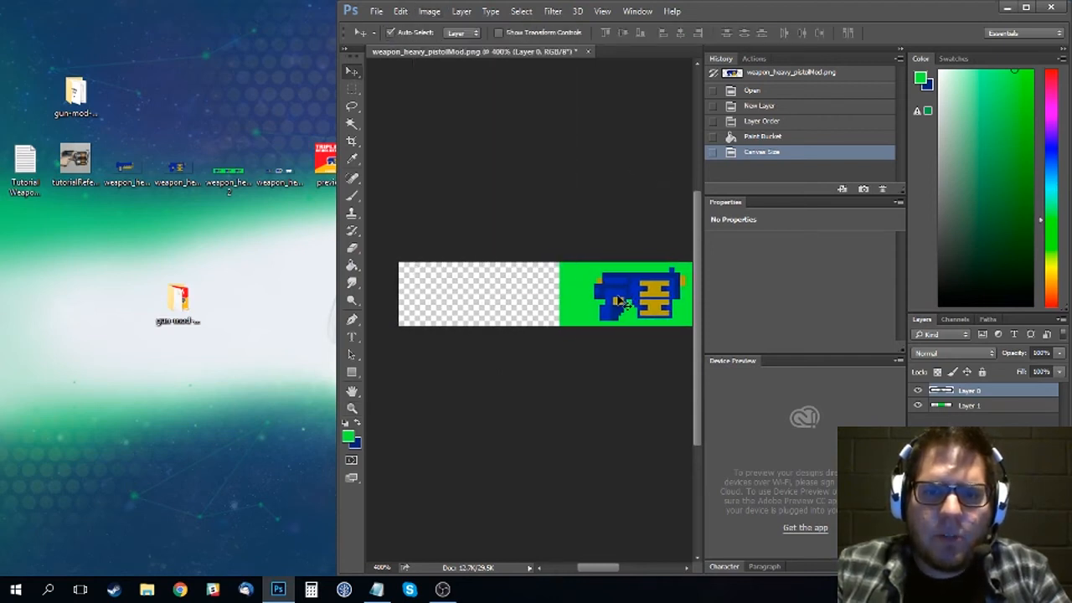
{"action": "left_click", "coordinate": [965, 408]}
{"action": "left_click", "coordinate": [644, 304]}
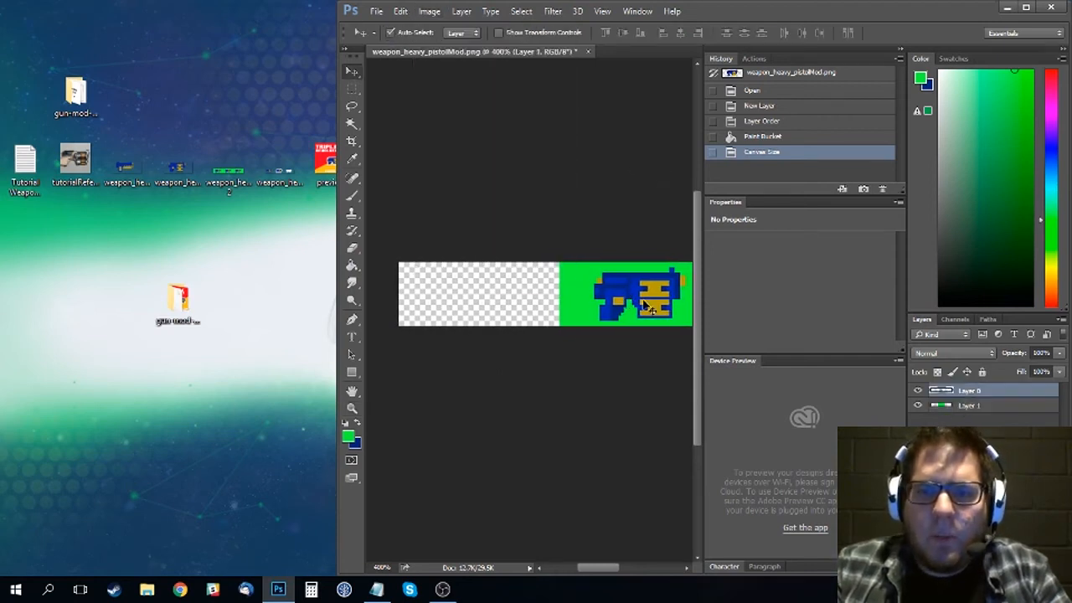
{"action": "left_click", "coordinate": [963, 408], "text": "shift"}
{"action": "left_click_drag", "start_coordinate": [624, 294], "coordinate": [460, 289]}
{"action": "left_click_drag", "start_coordinate": [569, 282], "coordinate": [559, 283]}
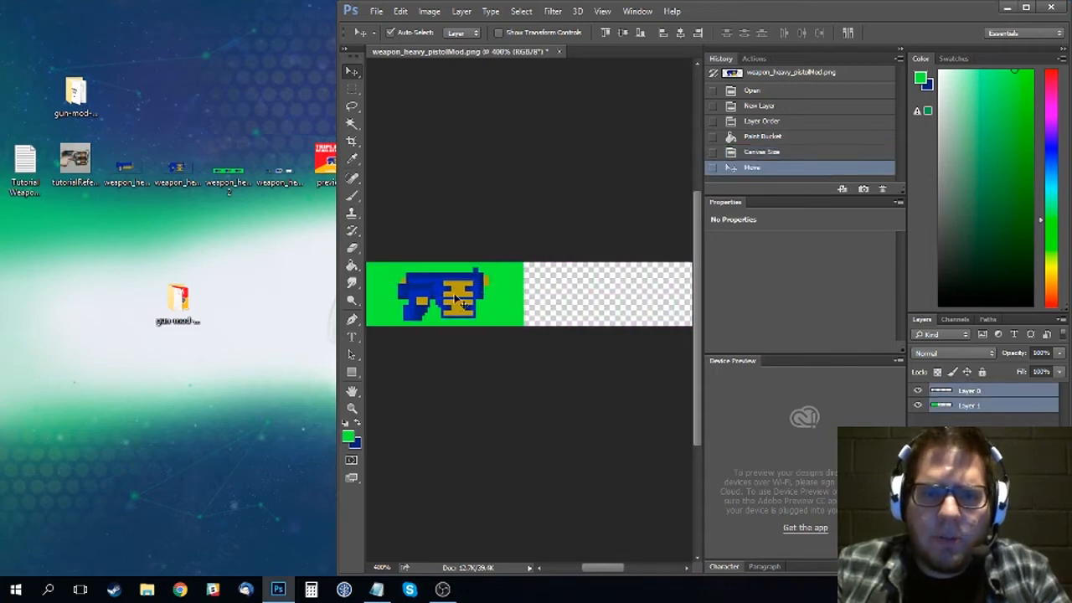
- Duplicate the gun and green background layers and move the copies into the middle third of the canvas
{"action": "right_click", "coordinate": [993, 392]}
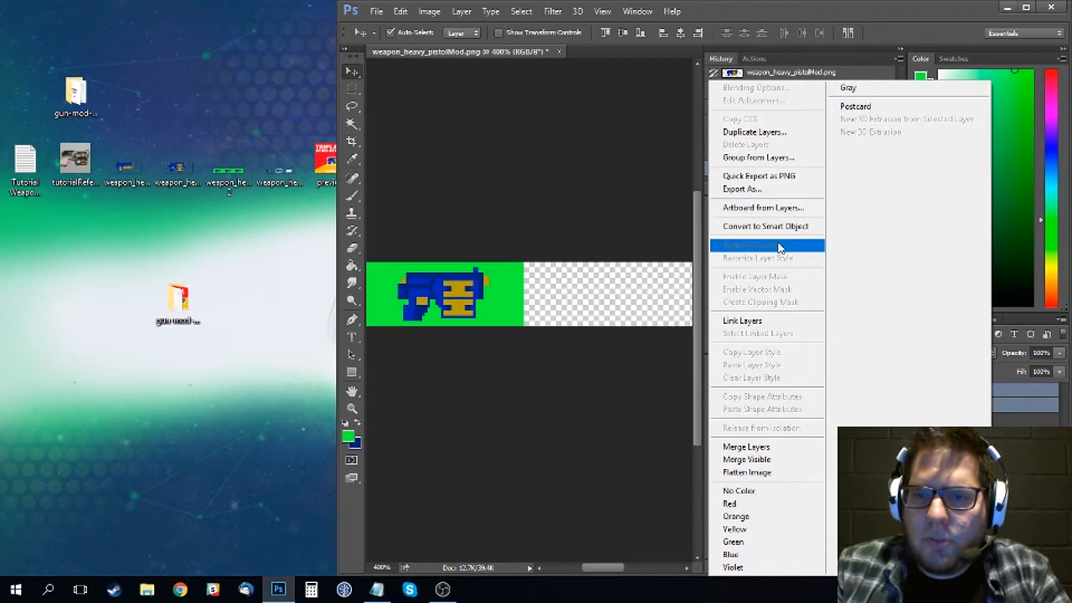
{"action": "left_click", "coordinate": [748, 133]}
{"action": "key", "text": "Return"}
{"action": "left_click_drag", "start_coordinate": [475, 293], "coordinate": [550, 293]}
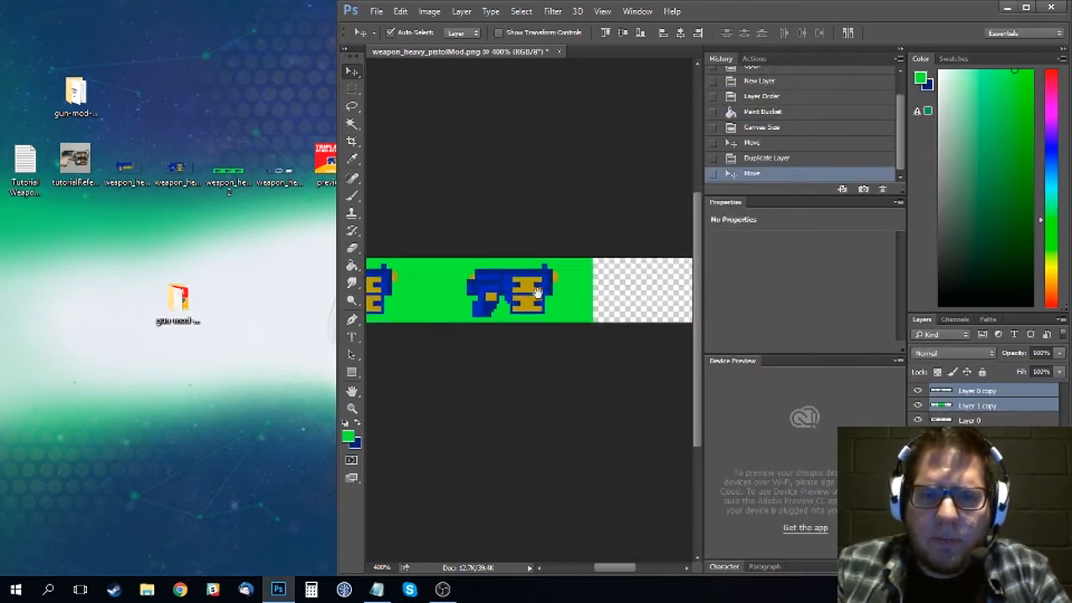
- Duplicate the middle gun and background layers and move the new copies into the empty right third of the canvas
{"action": "right_click", "coordinate": [986, 396]}
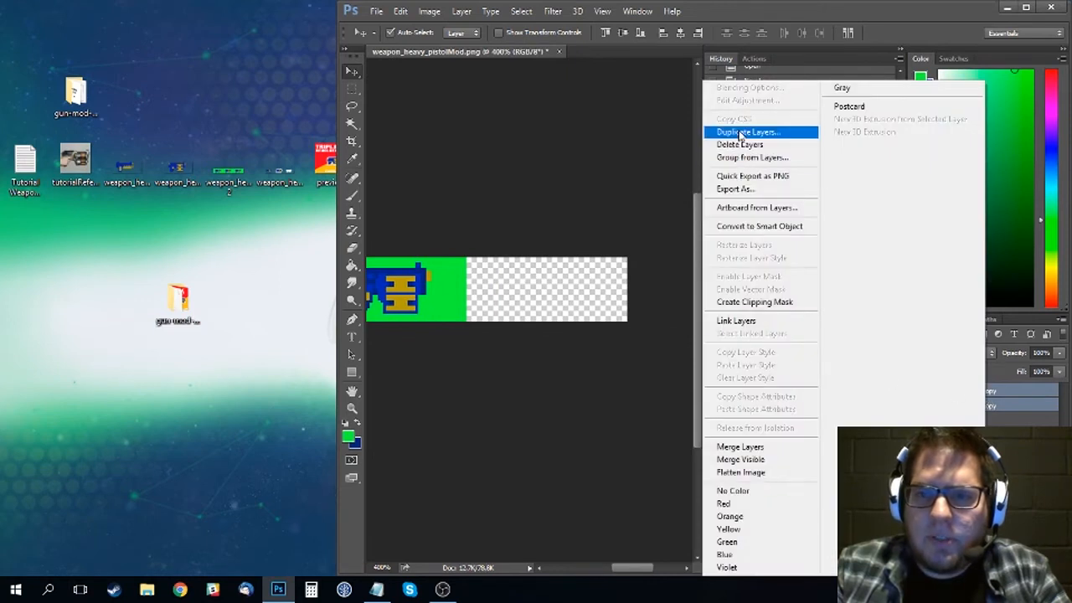
{"action": "left_click", "coordinate": [747, 131]}
{"action": "key", "text": "Return"}
{"action": "left_click_drag", "start_coordinate": [435, 291], "coordinate": [596, 292]}
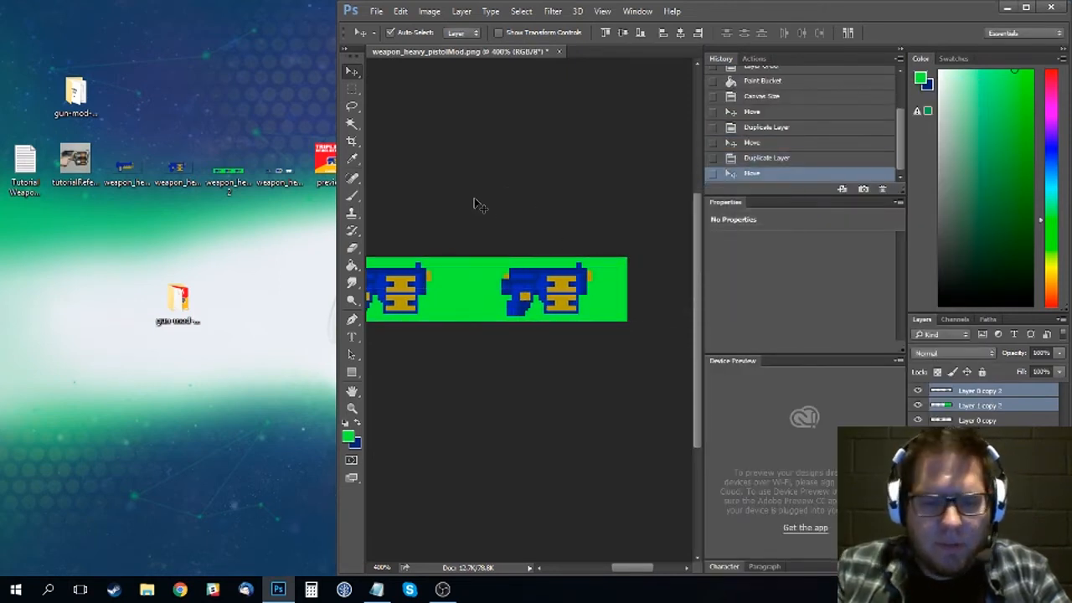
- Add a new empty layer above the original gun layer for drawing the outline
{"action": "key", "text": "z"}
{"action": "left_click", "coordinate": [495, 231], "text": "alt"}
{"action": "left_click", "coordinate": [470, 237], "text": "alt"}
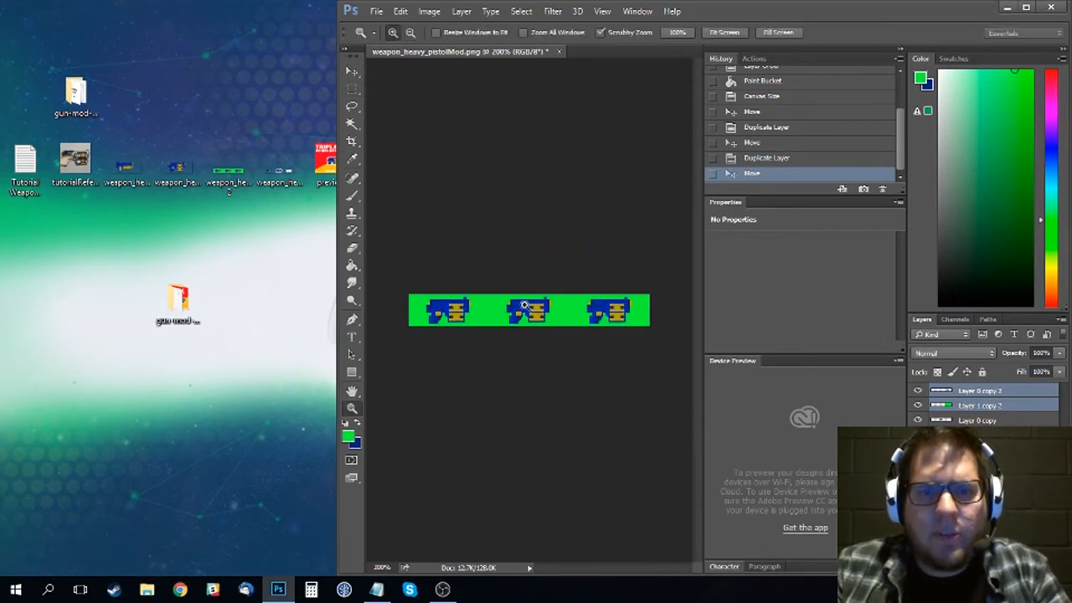
{"action": "left_click", "coordinate": [525, 307]}
{"action": "key", "text": "v"}
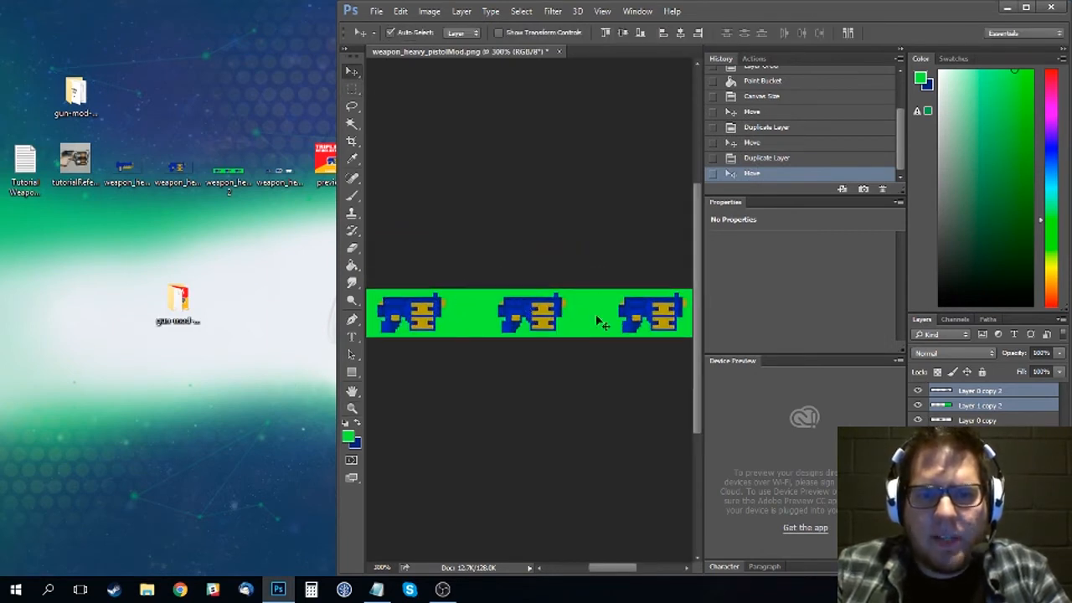
{"action": "key", "text": "space"}
{"action": "left_click_drag", "start_coordinate": [546, 291], "coordinate": [557, 248]}
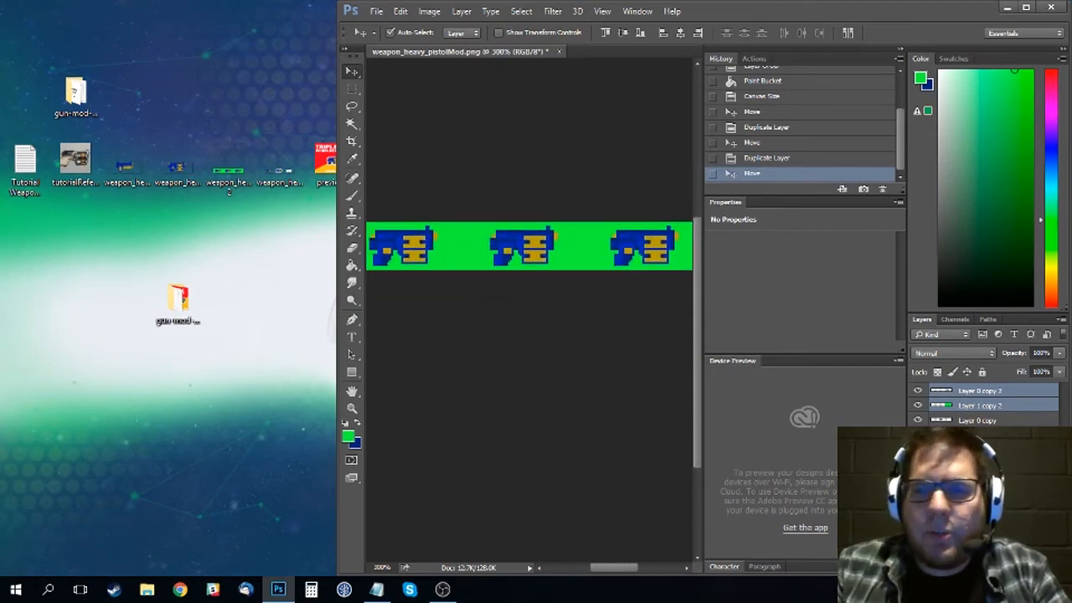
{"action": "left_click", "coordinate": [978, 450]}
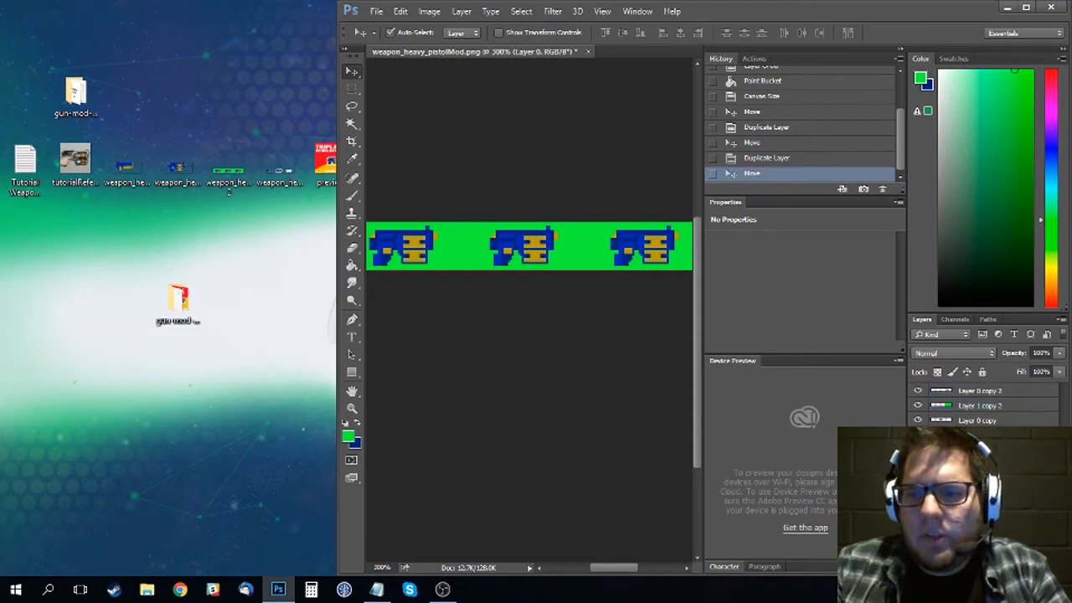
{"action": "left_click", "coordinate": [1031, 567]}
- Set the foreground colour to white and switch to the Pencil tool for outlining the first gun
{"action": "key", "text": "z"}
{"action": "left_click", "coordinate": [510, 242]}
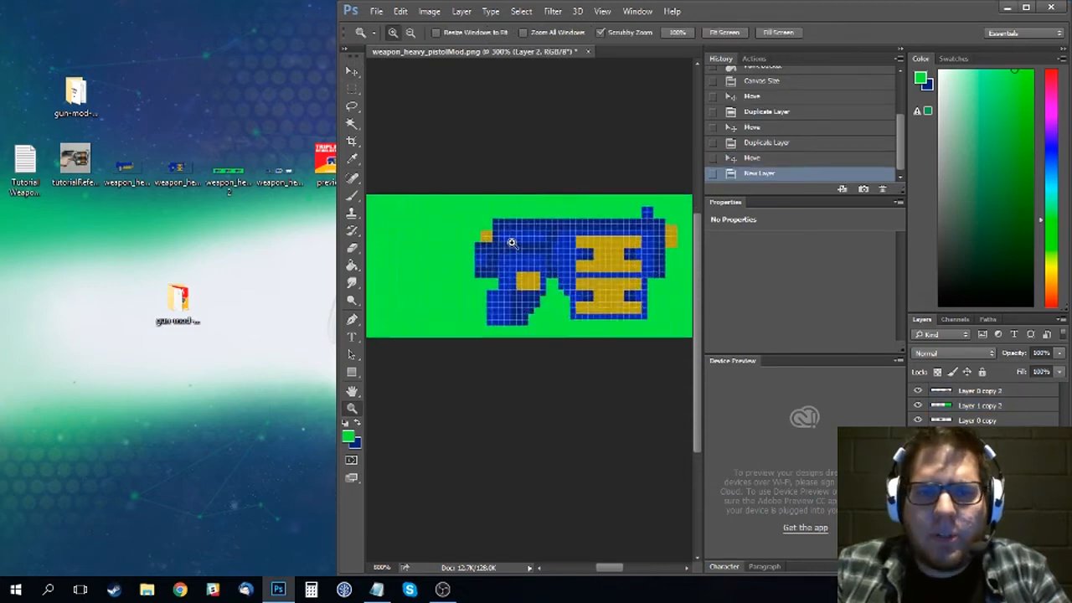
{"action": "left_click_drag", "start_coordinate": [511, 242], "coordinate": [511, 242]}
{"action": "key", "text": "b"}
{"action": "left_click", "coordinate": [355, 441]}
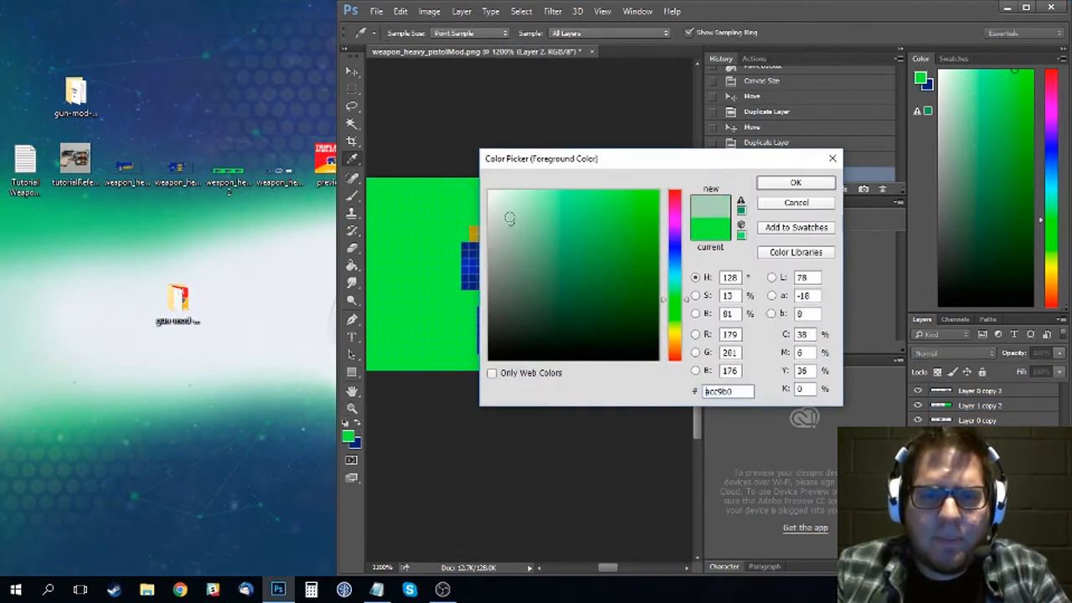
{"action": "left_click", "coordinate": [558, 178]}
{"action": "left_click", "coordinate": [775, 182]}
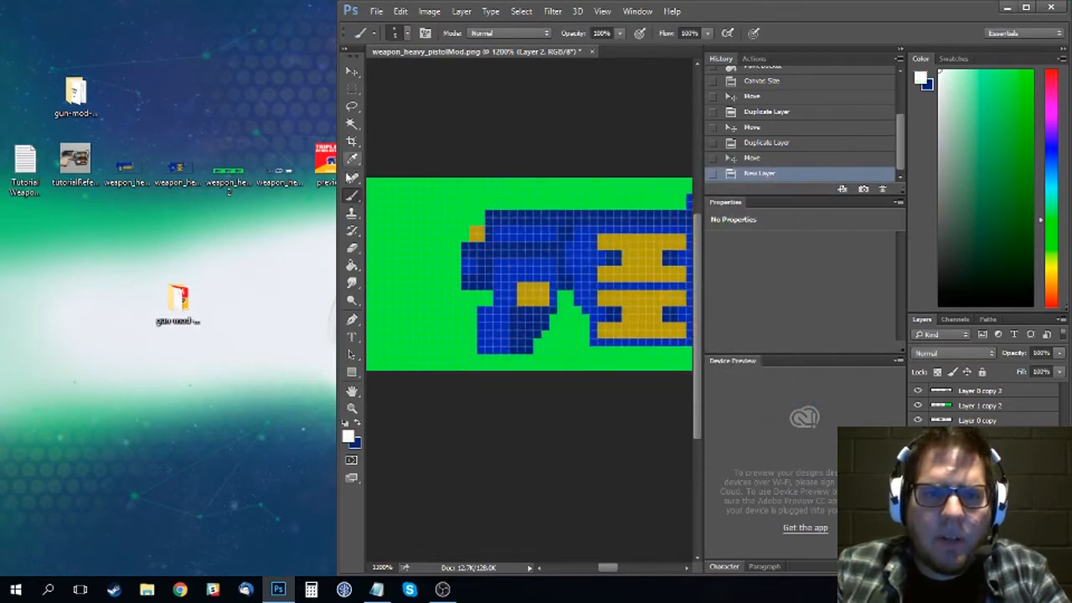
{"action": "right_click", "coordinate": [358, 201]}
{"action": "left_click", "coordinate": [393, 206]}
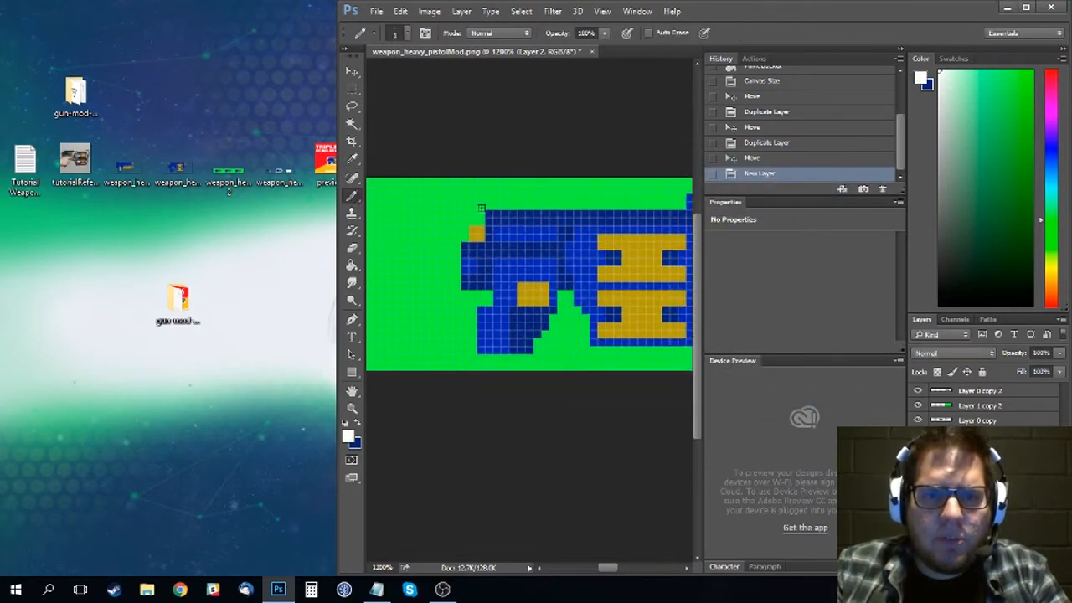
- Move the new layer above the green background layers and pencil a white outline around the rear of the first gun
{"action": "left_click", "coordinate": [476, 208]}
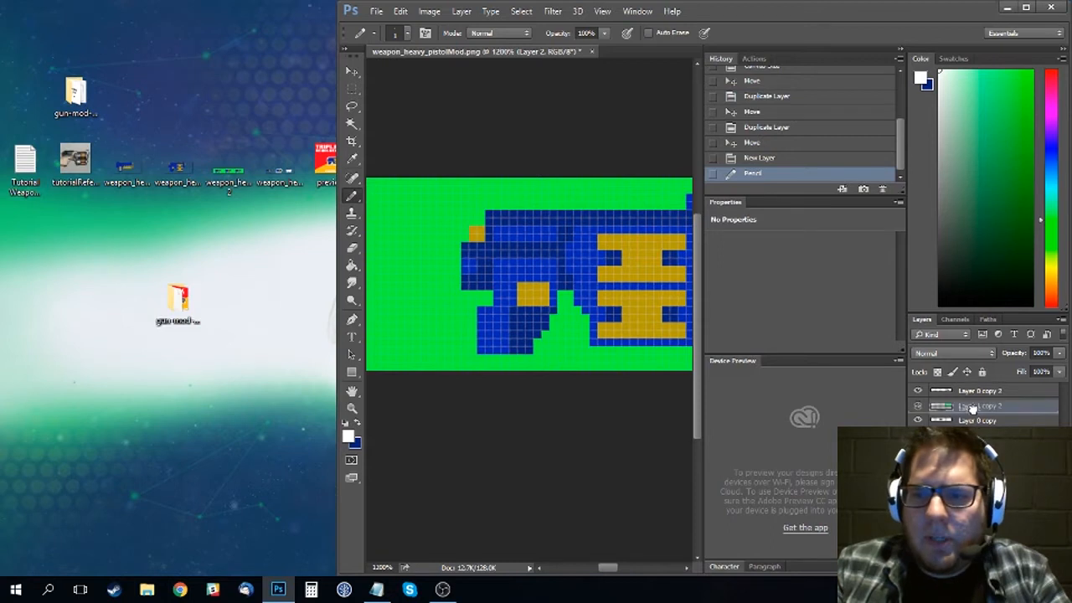
{"action": "left_click_drag", "start_coordinate": [969, 408], "coordinate": [972, 399]}
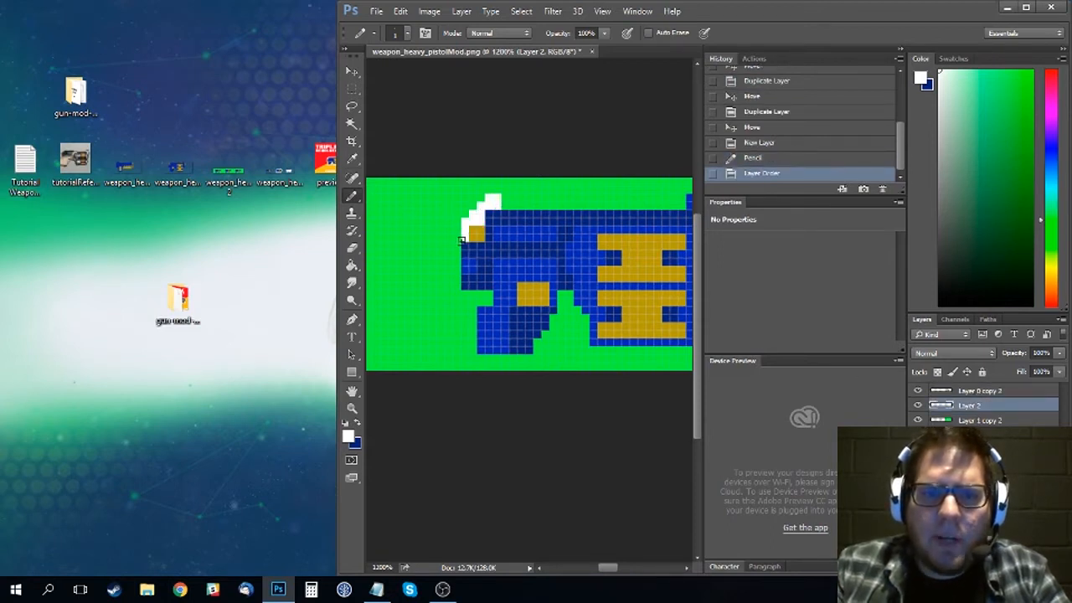
{"action": "key", "text": "ctrl+z"}
{"action": "left_click_drag", "start_coordinate": [451, 250], "coordinate": [448, 241]}
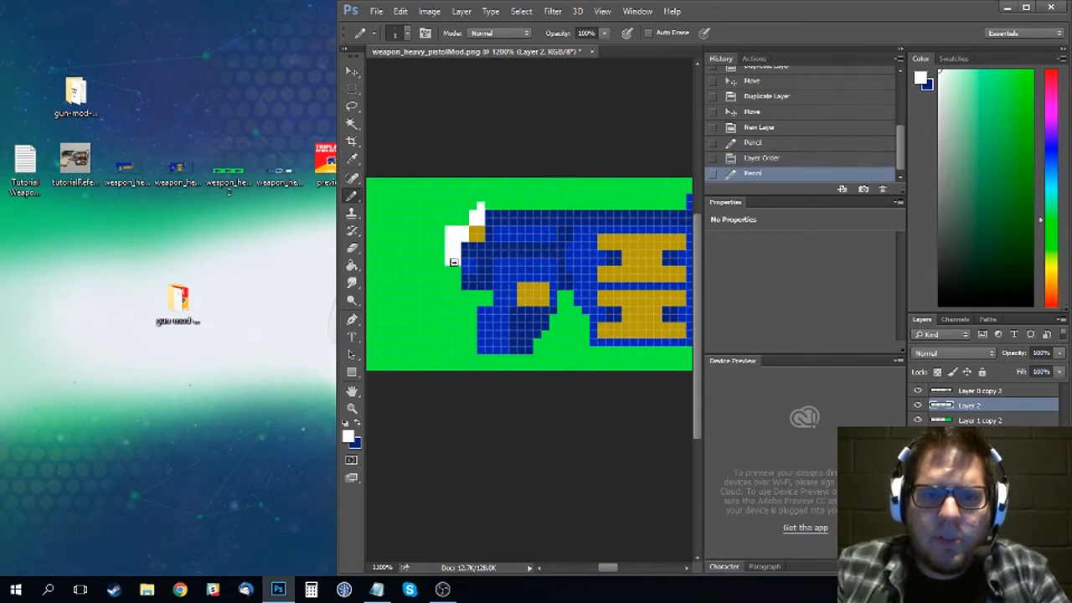
{"action": "left_click", "coordinate": [453, 288]}
{"action": "left_click", "coordinate": [451, 293]}
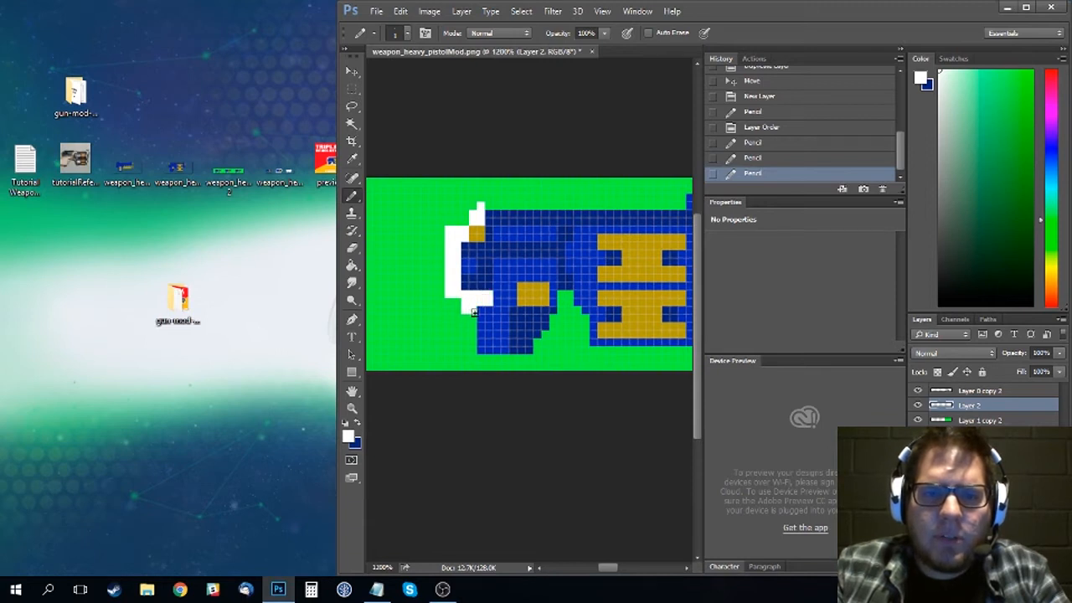
{"action": "left_click", "coordinate": [465, 317]}
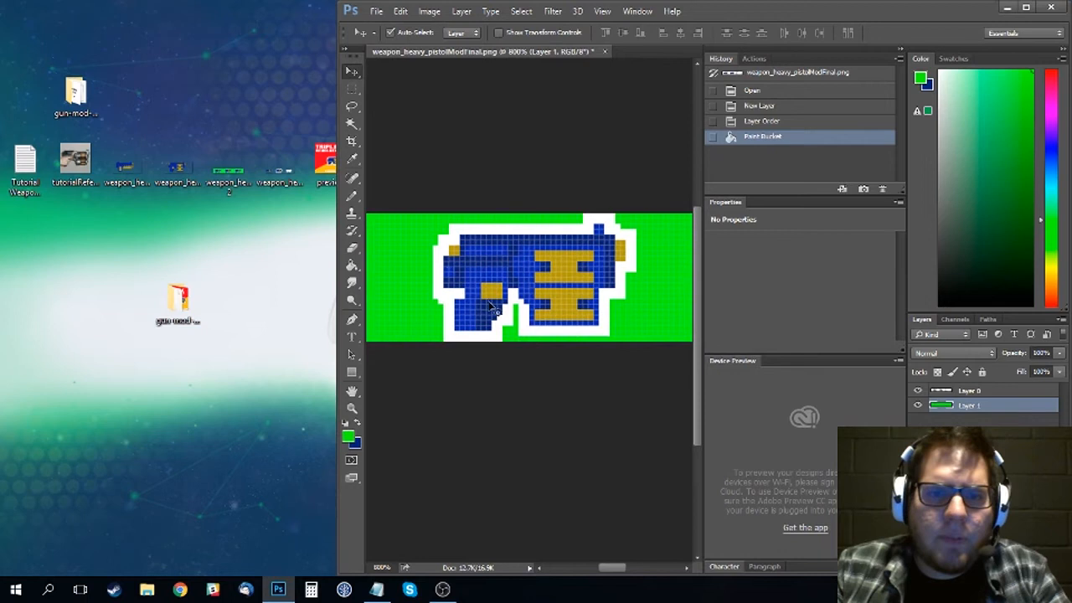
- Examine the gun frames in weapon_heavy_pistolModFinal.png, comparing the white-outlined gun with the solid white silhouette
{"action": "left_click_drag", "start_coordinate": [454, 270], "coordinate": [706, 267]}
{"action": "left_click_drag", "start_coordinate": [401, 268], "coordinate": [518, 266]}
{"action": "left_click_drag", "start_coordinate": [653, 266], "coordinate": [508, 252]}
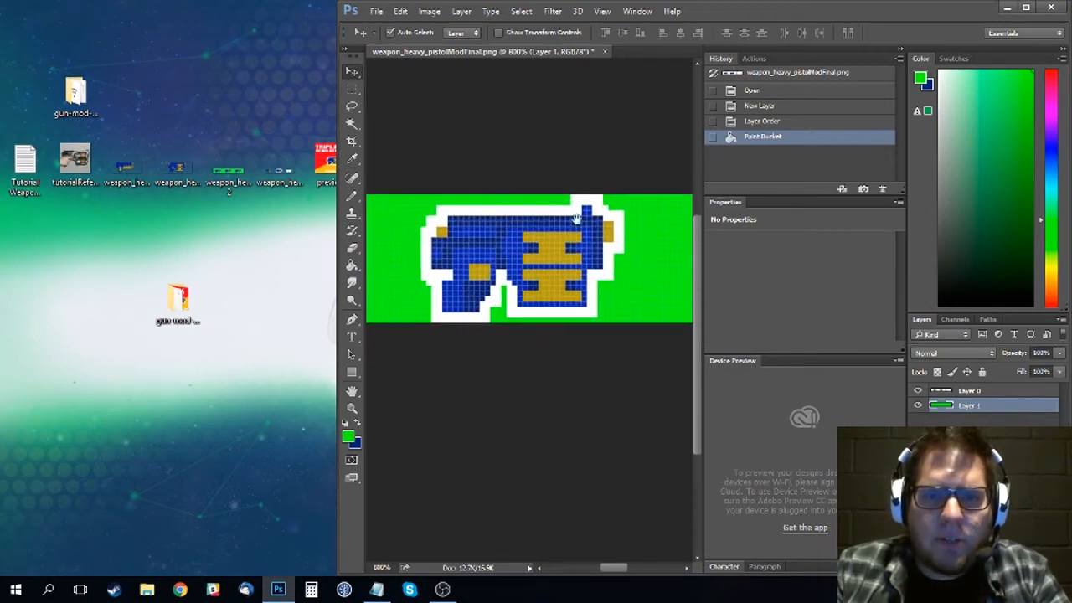
{"action": "left_click_drag", "start_coordinate": [636, 245], "coordinate": [520, 245]}
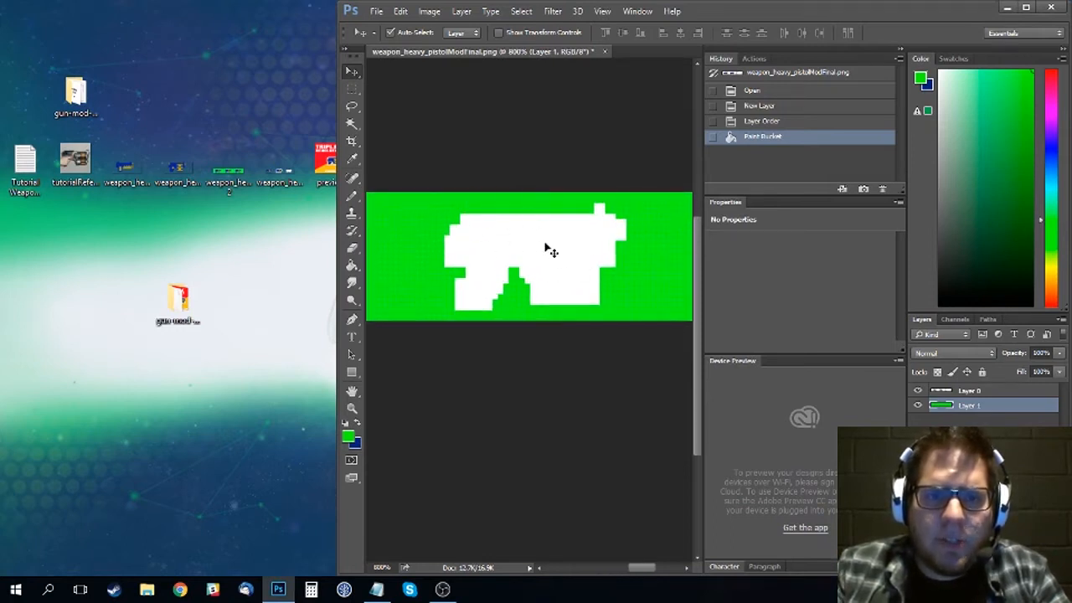
{"action": "left_click_drag", "start_coordinate": [496, 205], "coordinate": [598, 165]}
- Open weapon_heavy_pistolMod.png from the desktop alongside the final file and enlarge the sprite to 800%
{"action": "left_click_drag", "start_coordinate": [227, 167], "coordinate": [637, 56]}
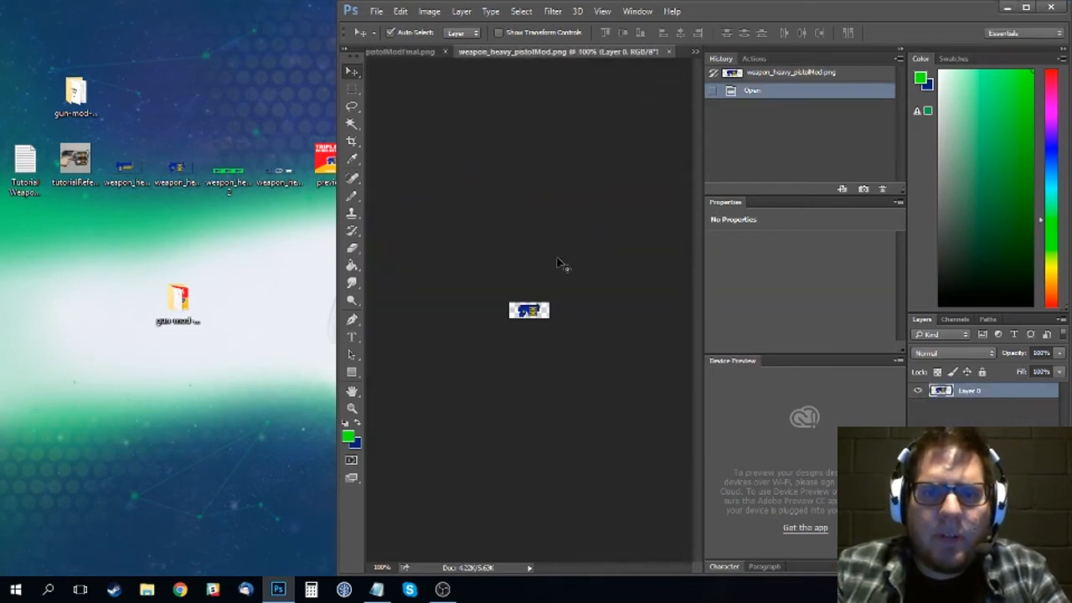
{"action": "key", "text": "z"}
{"action": "left_click", "coordinate": [531, 311]}
{"action": "left_click", "coordinate": [532, 312]}
{"action": "left_click", "coordinate": [533, 314]}
{"action": "left_click", "coordinate": [533, 313]}
{"action": "left_click", "coordinate": [533, 313]}
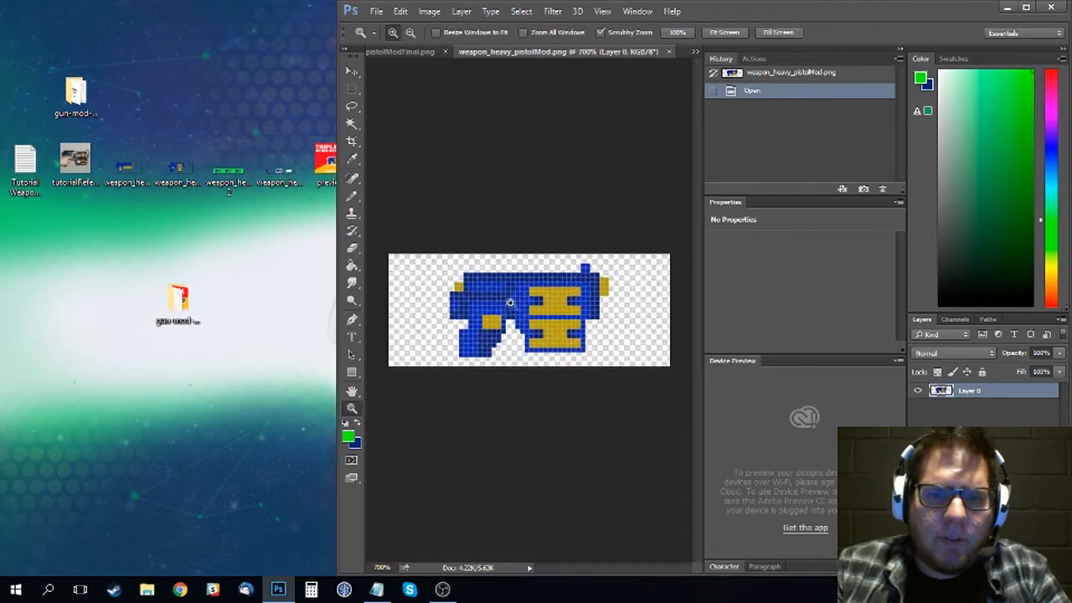
{"action": "left_click", "coordinate": [533, 313]}
{"action": "key", "text": "v"}
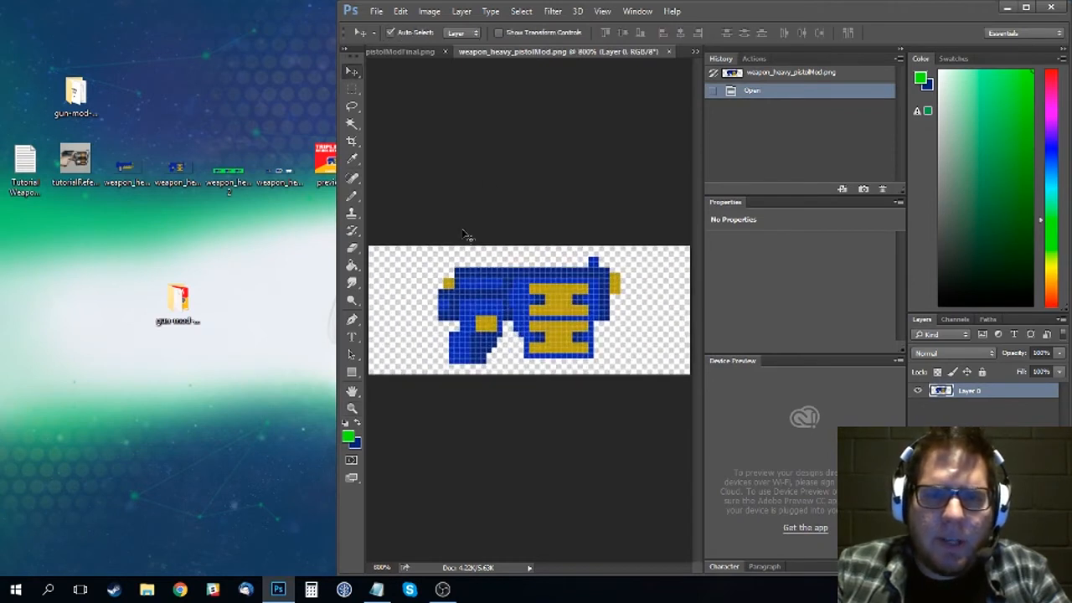
- Preview the gun as a solid white silhouette with a Hue/Saturation adjustment at Lightness +100, then cancel it
{"action": "left_click", "coordinate": [430, 11]}
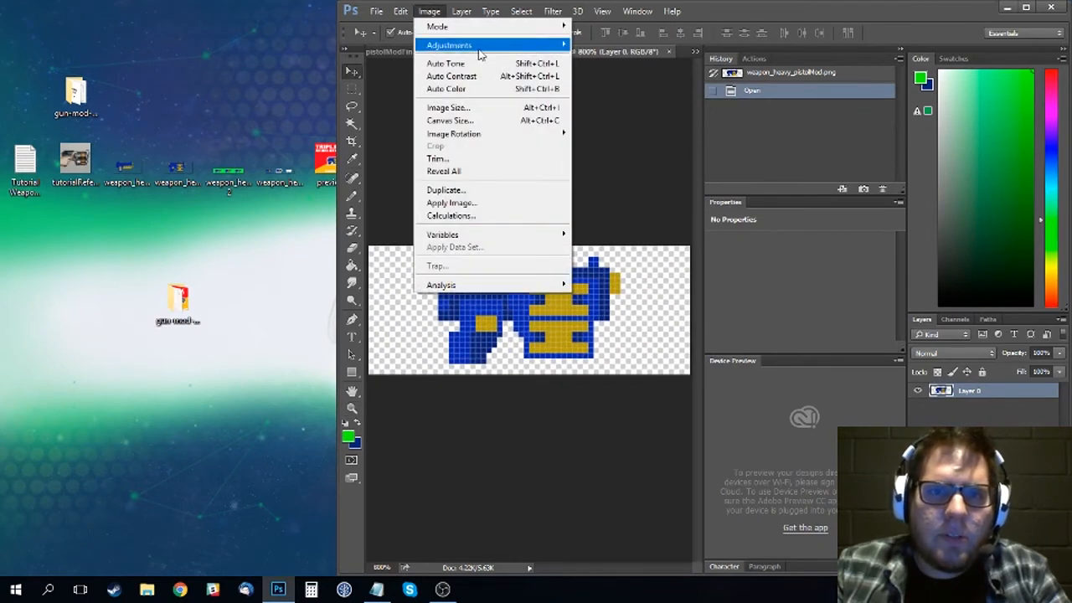
{"action": "mouse_move", "coordinate": [480, 44]}
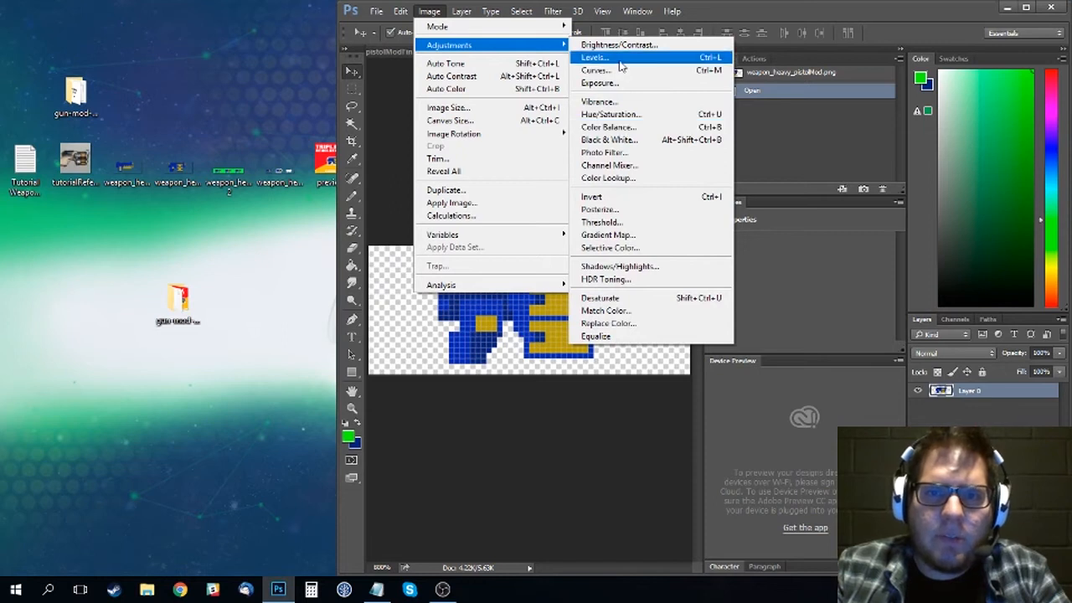
{"action": "left_click", "coordinate": [641, 120]}
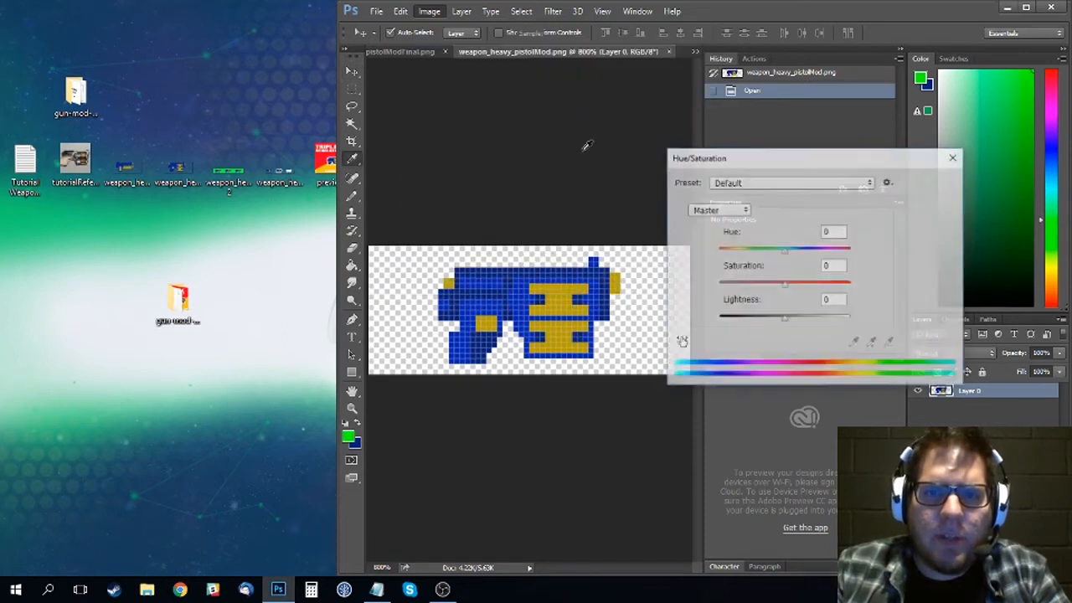
{"action": "left_click_drag", "start_coordinate": [825, 333], "coordinate": [906, 332]}
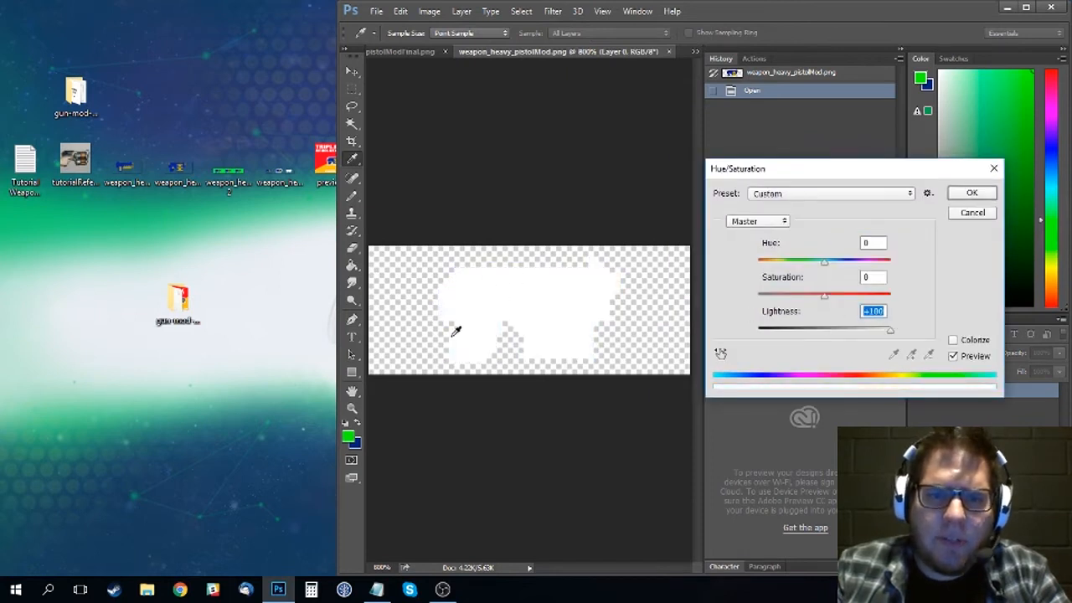
{"action": "left_click", "coordinate": [973, 213]}
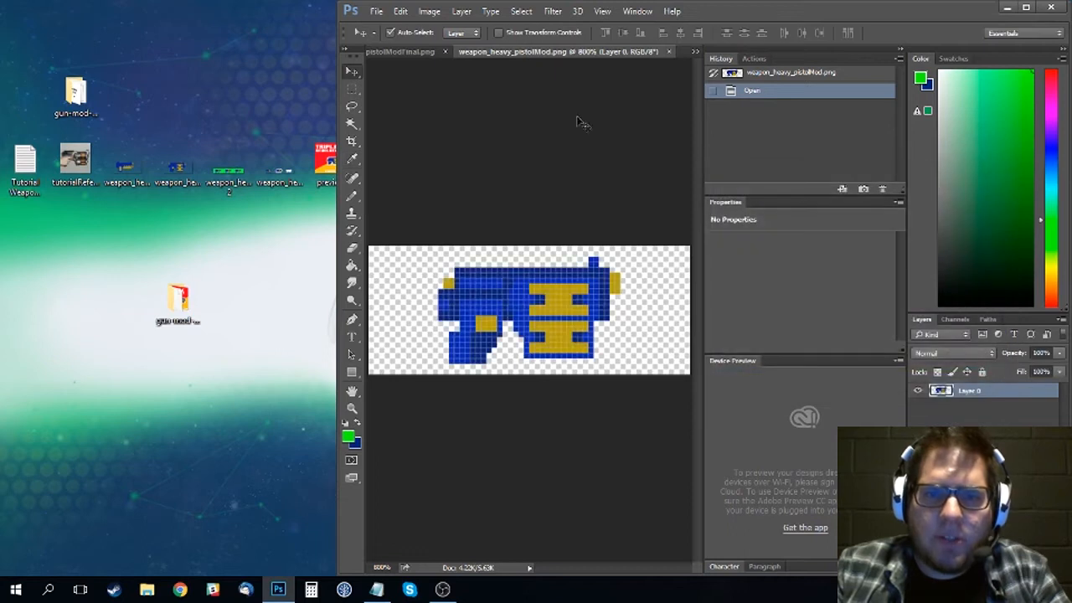
- Close weapon_heavy_pistolMod.png and examine the plain, outlined and silhouette gun frames of the final sheet, comparing them with the green background hidden and shown
{"action": "left_click", "coordinate": [670, 51]}
{"action": "key", "text": "z"}
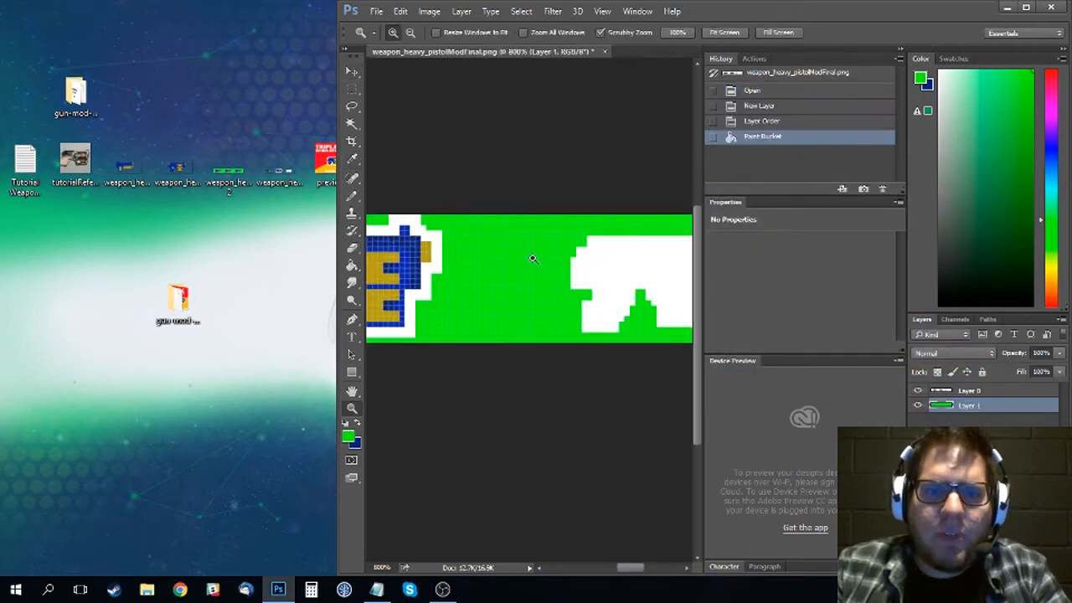
{"action": "left_click", "coordinate": [538, 264], "text": "alt"}
{"action": "left_click", "coordinate": [918, 405]}
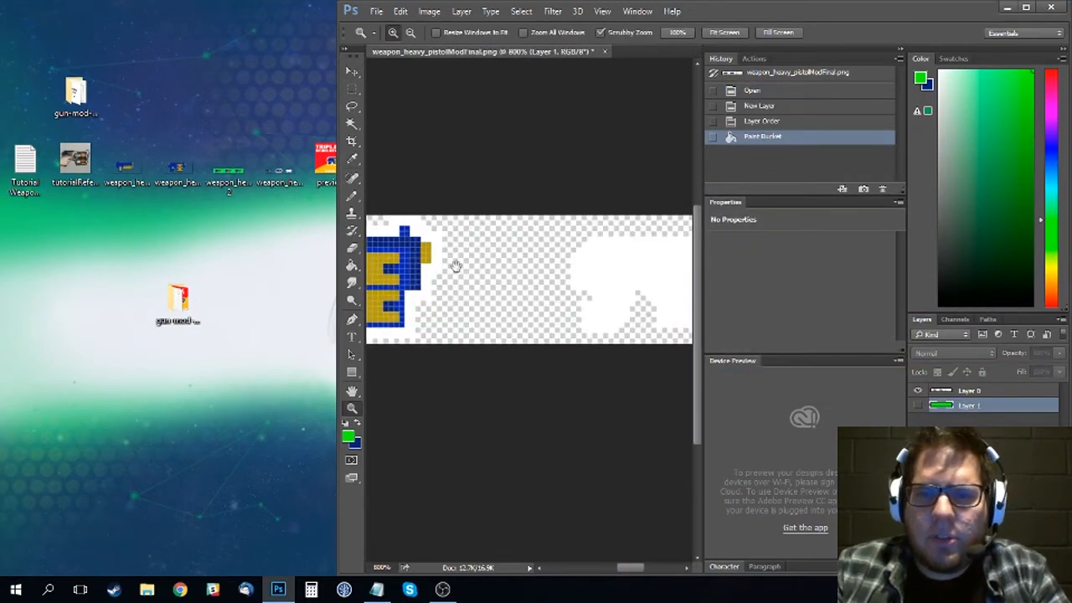
{"action": "left_click_drag", "start_coordinate": [456, 266], "coordinate": [666, 249]}
{"action": "left_click", "coordinate": [918, 405]}
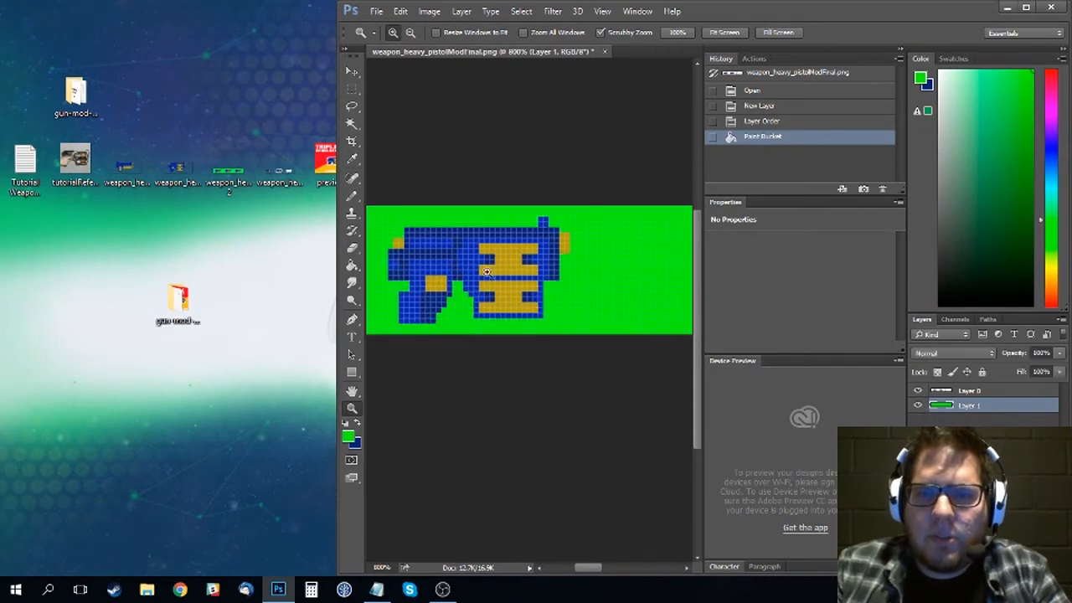
{"action": "left_click", "coordinate": [1026, 8]}
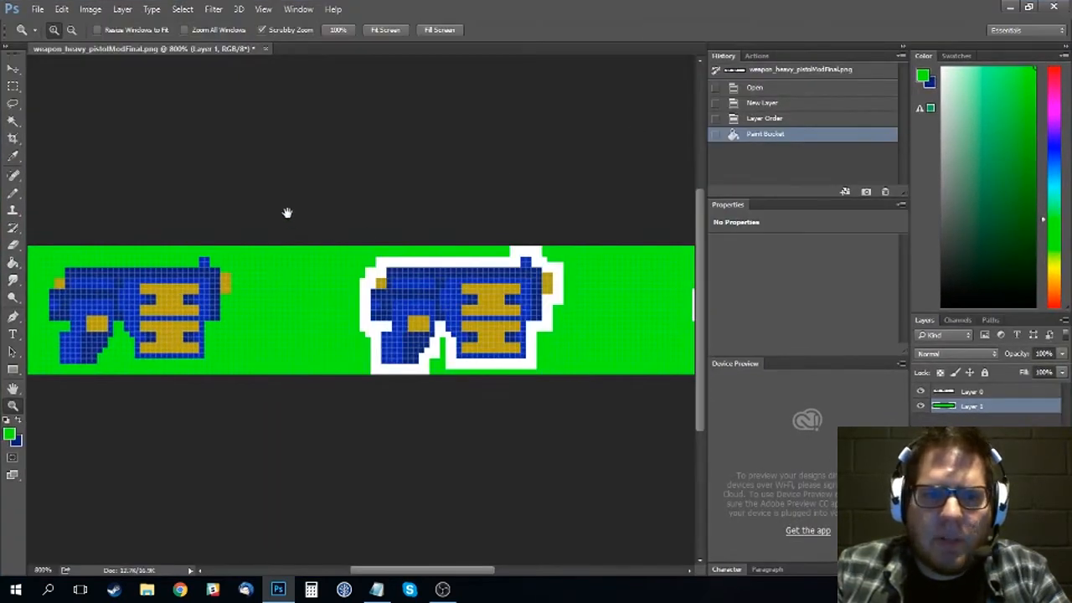
{"action": "left_click_drag", "start_coordinate": [287, 210], "coordinate": [447, 175]}
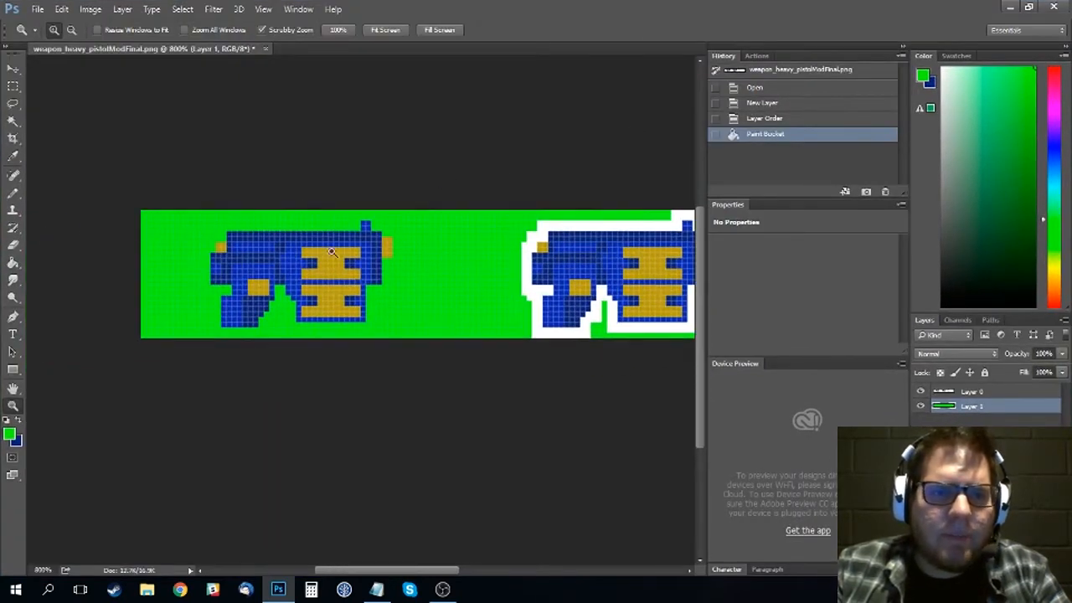
{"action": "left_click_drag", "start_coordinate": [532, 278], "coordinate": [289, 240]}
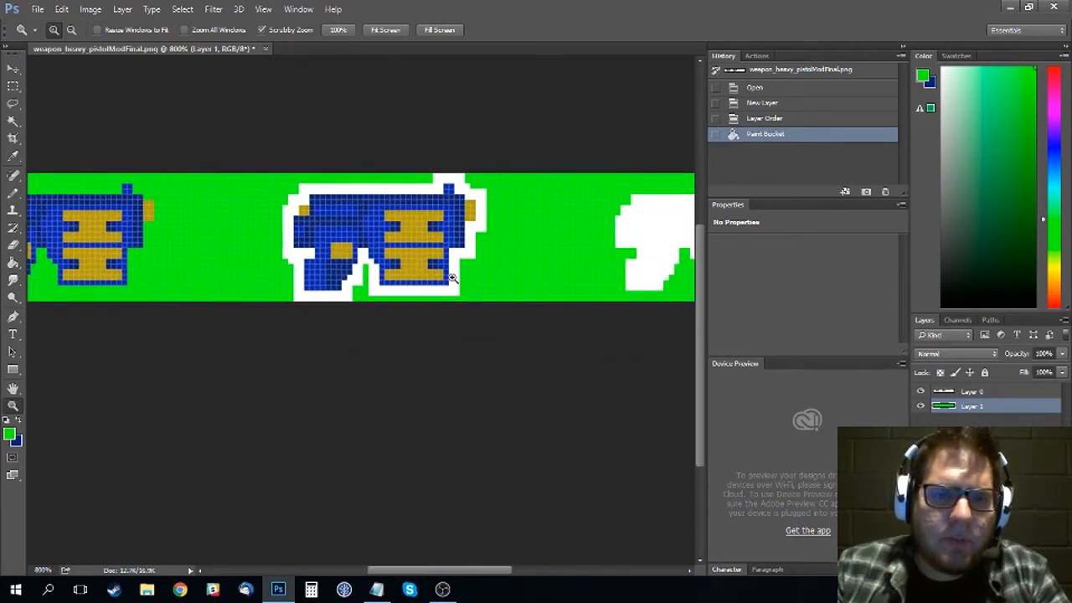
{"action": "left_click_drag", "start_coordinate": [587, 209], "coordinate": [354, 179]}
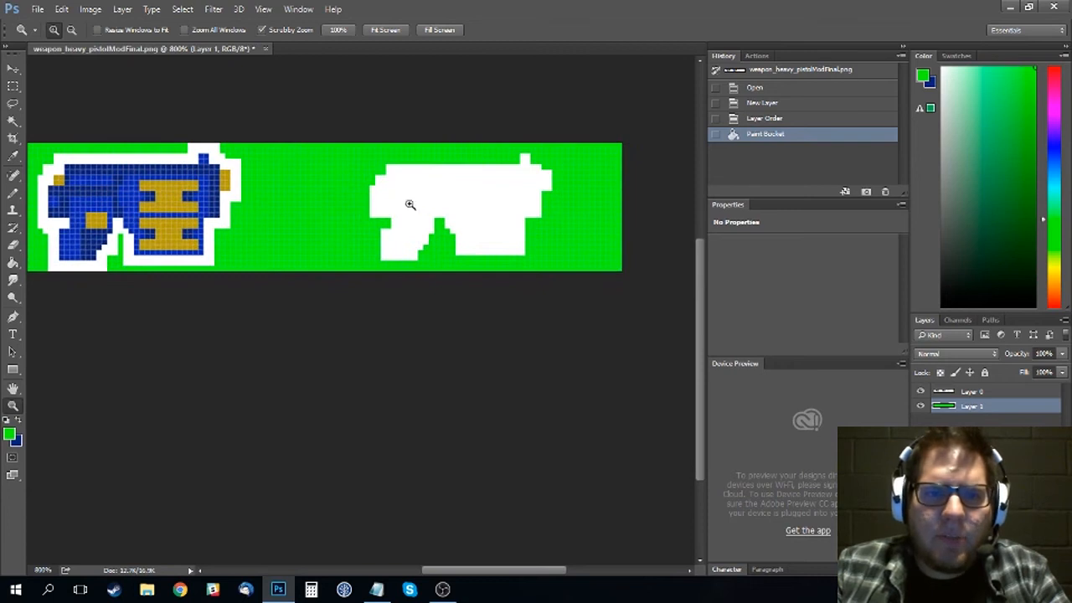
{"action": "left_click_drag", "start_coordinate": [315, 121], "coordinate": [557, 158]}
- Hide the green background layer and reduce the view to 400% so all three gun frames fit
{"action": "left_click", "coordinate": [922, 407]}
{"action": "left_click", "coordinate": [548, 263], "text": "alt"}
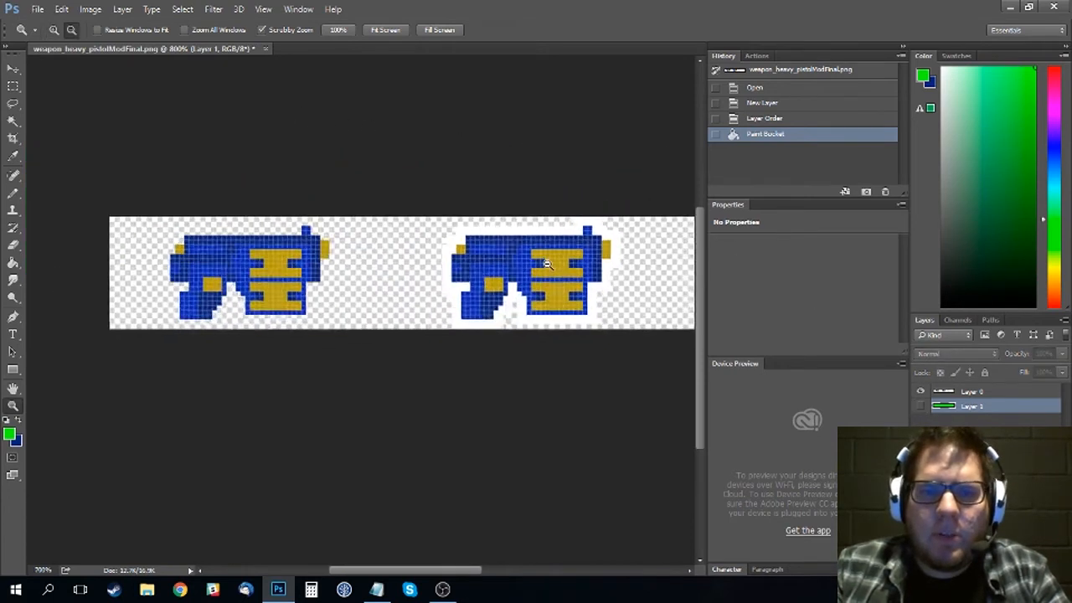
{"action": "left_click", "coordinate": [552, 268], "text": "alt"}
{"action": "left_click", "coordinate": [553, 277], "text": "alt"}
{"action": "left_click", "coordinate": [548, 282], "text": "alt"}
{"action": "left_click", "coordinate": [548, 281], "text": "alt"}
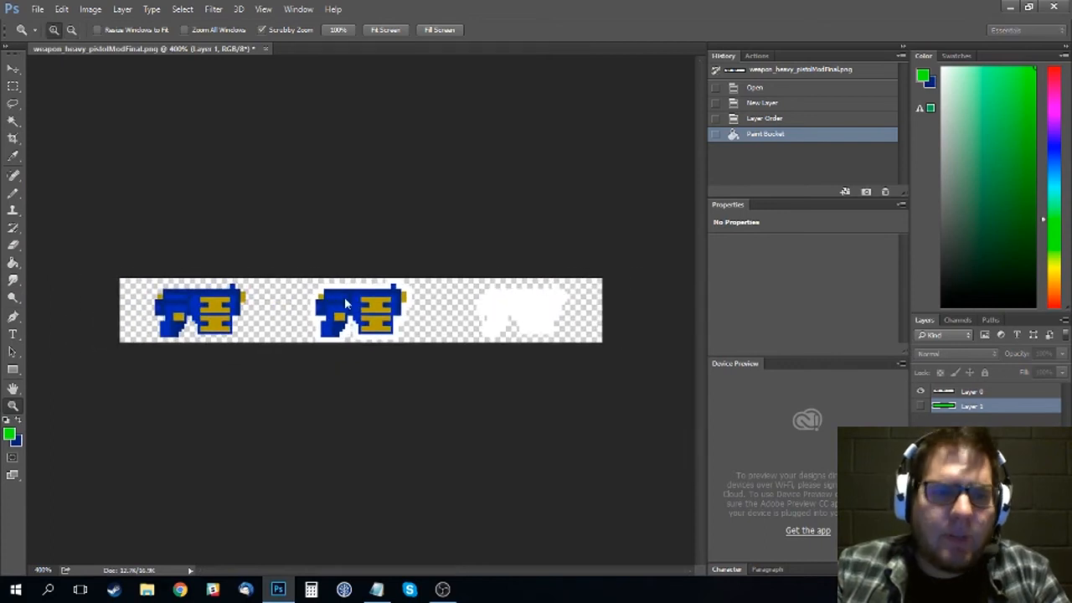
- Save the sheet as a PNG over spritesheet in the contents folder of gun-mod-example2
{"action": "key", "text": "ctrl+shift+s"}
{"action": "left_click", "coordinate": [251, 321]}
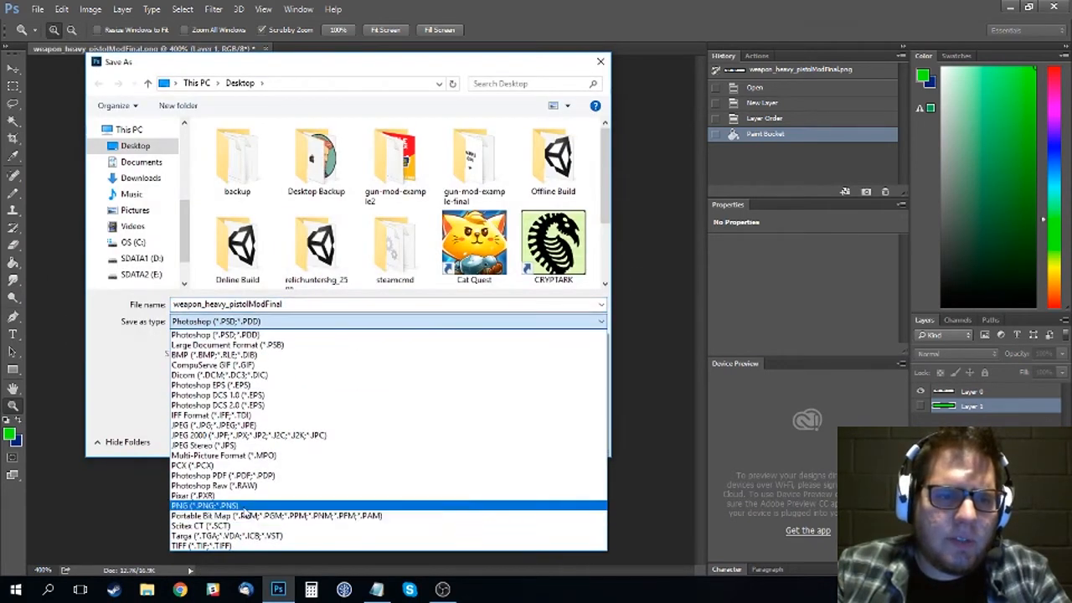
{"action": "left_click", "coordinate": [243, 507]}
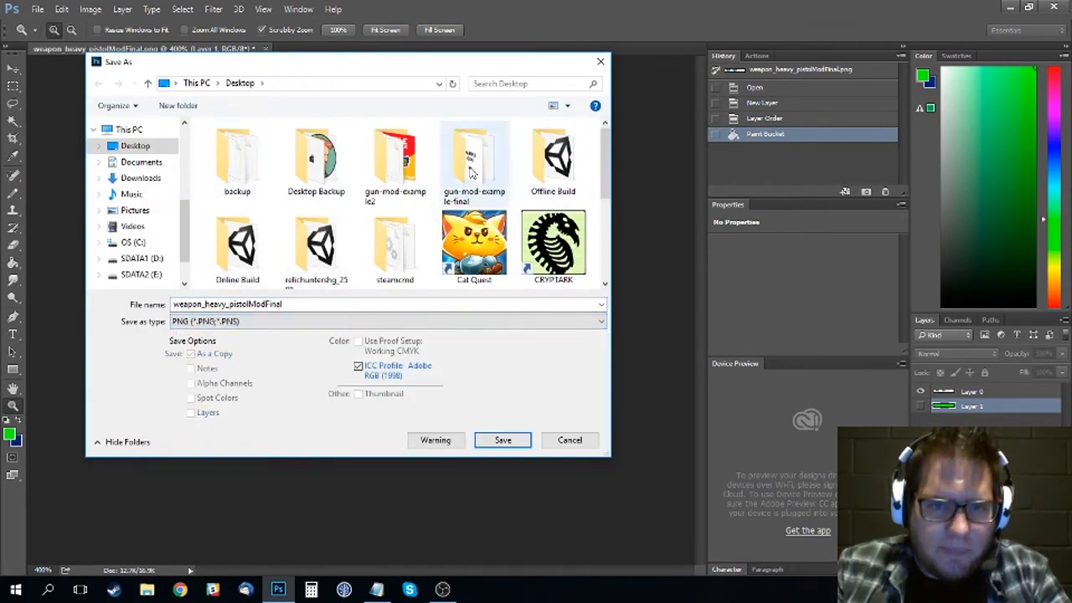
{"action": "double_click", "coordinate": [385, 161]}
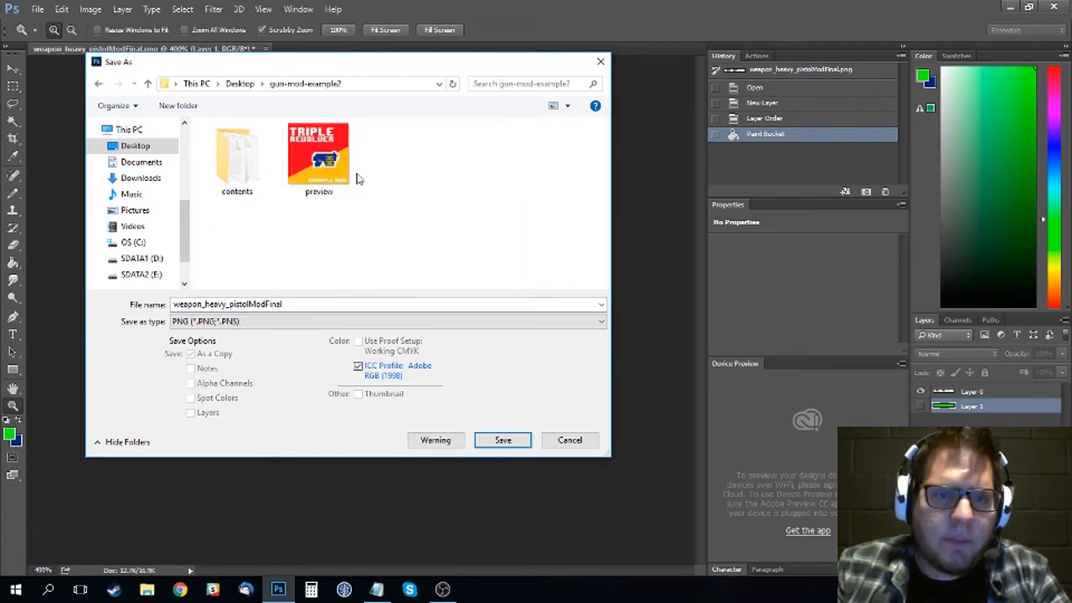
{"action": "double_click", "coordinate": [234, 164]}
{"action": "left_click", "coordinate": [233, 140]}
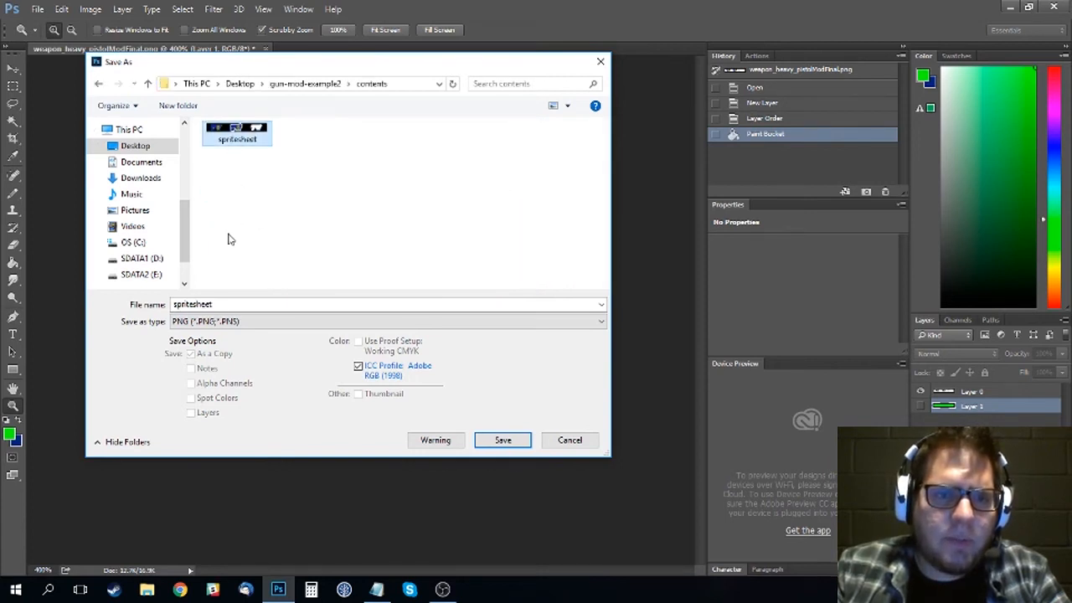
{"action": "left_click", "coordinate": [496, 440]}
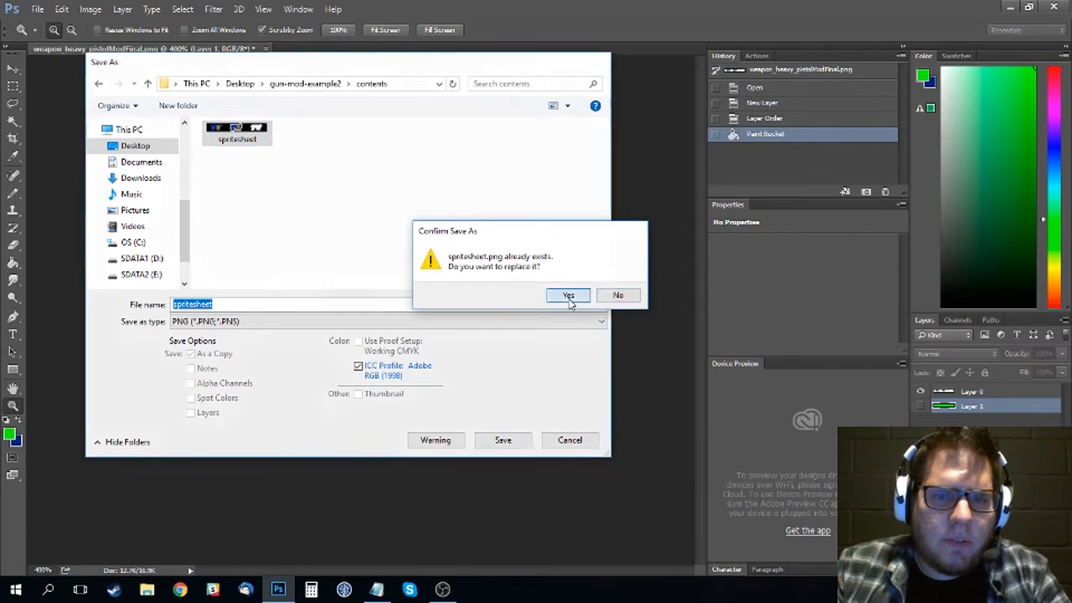
{"action": "left_click", "coordinate": [569, 298]}
{"action": "left_click", "coordinate": [664, 222]}
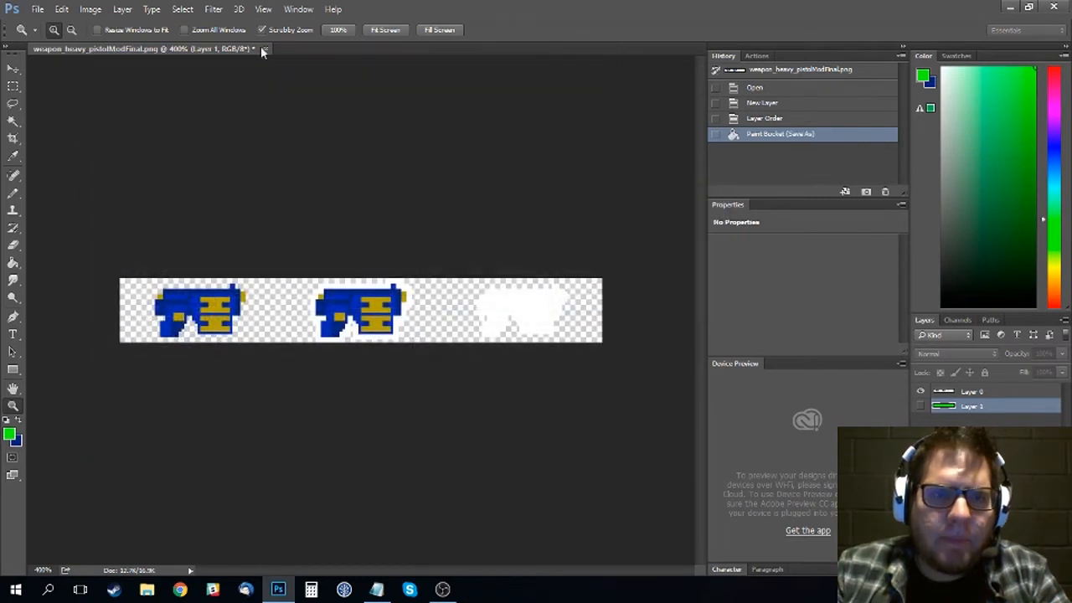
- Close weapon_heavy_pistolModFinal.png without saving its changes and minimize Photoshop to reveal the desktop
{"action": "left_click", "coordinate": [264, 49]}
{"action": "left_click", "coordinate": [697, 230]}
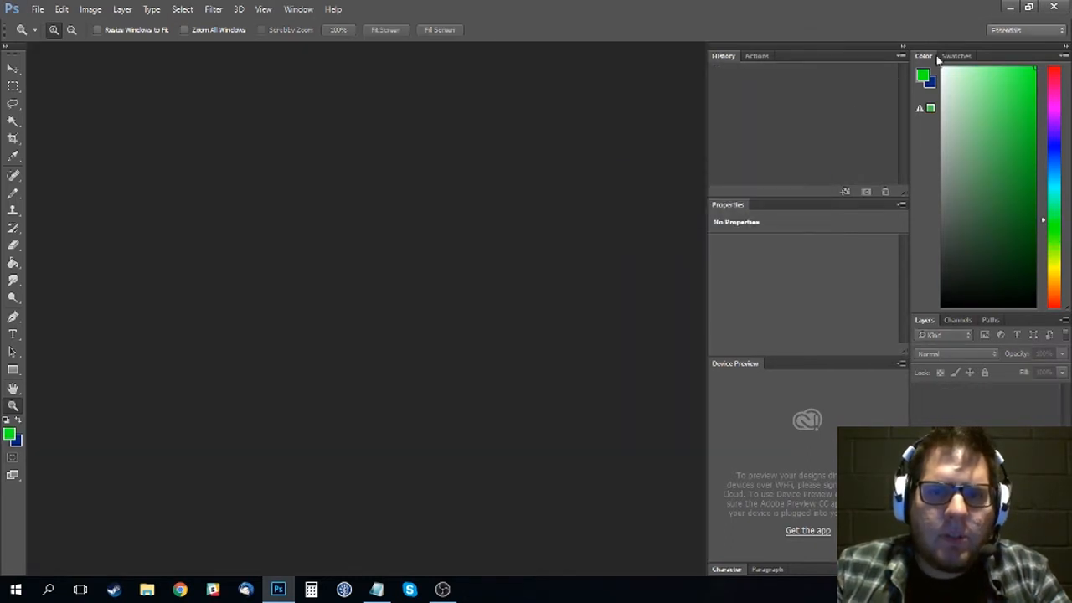
{"action": "left_click", "coordinate": [1011, 7]}
- Move the gun-mod-example2 folder beside the gun-mod-example-final folder on the desktop
{"action": "double_click", "coordinate": [382, 164]}
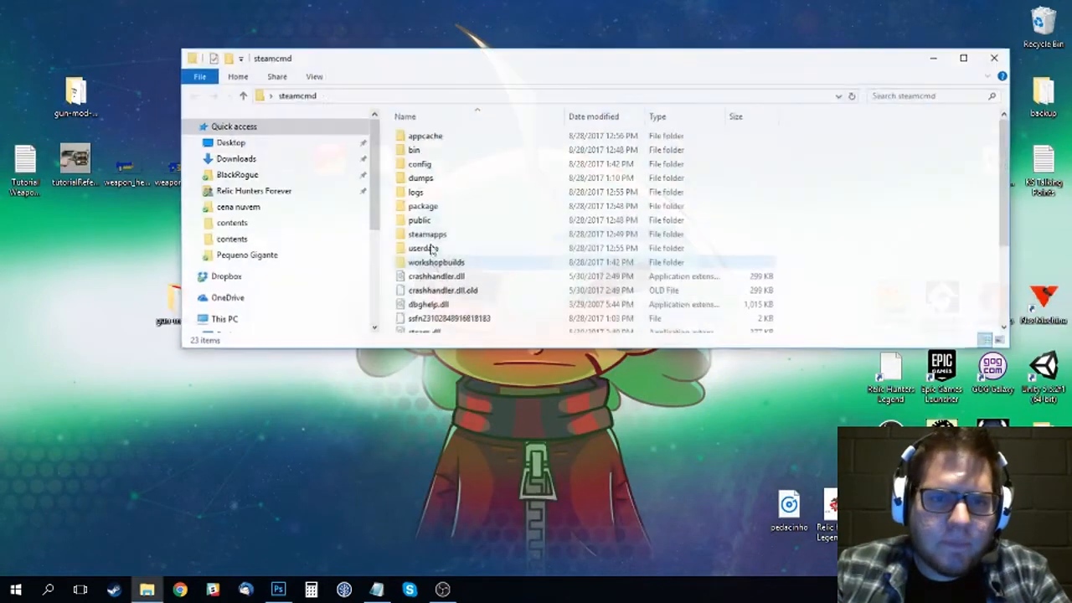
{"action": "left_click", "coordinate": [994, 58]}
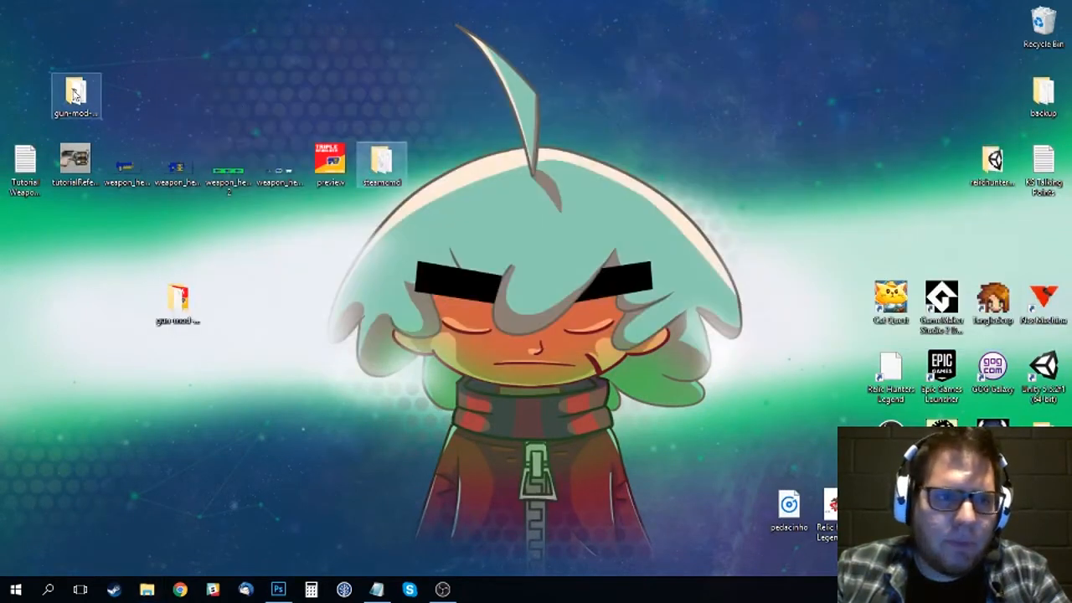
{"action": "left_click", "coordinate": [74, 95]}
{"action": "left_click", "coordinate": [213, 98]}
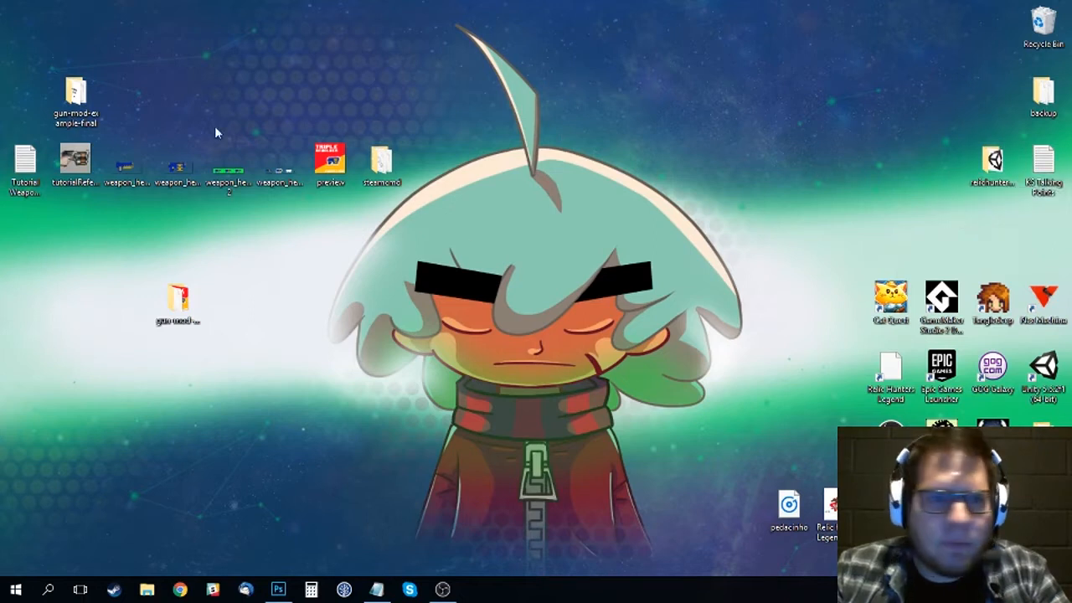
{"action": "left_click_drag", "start_coordinate": [175, 297], "coordinate": [126, 95]}
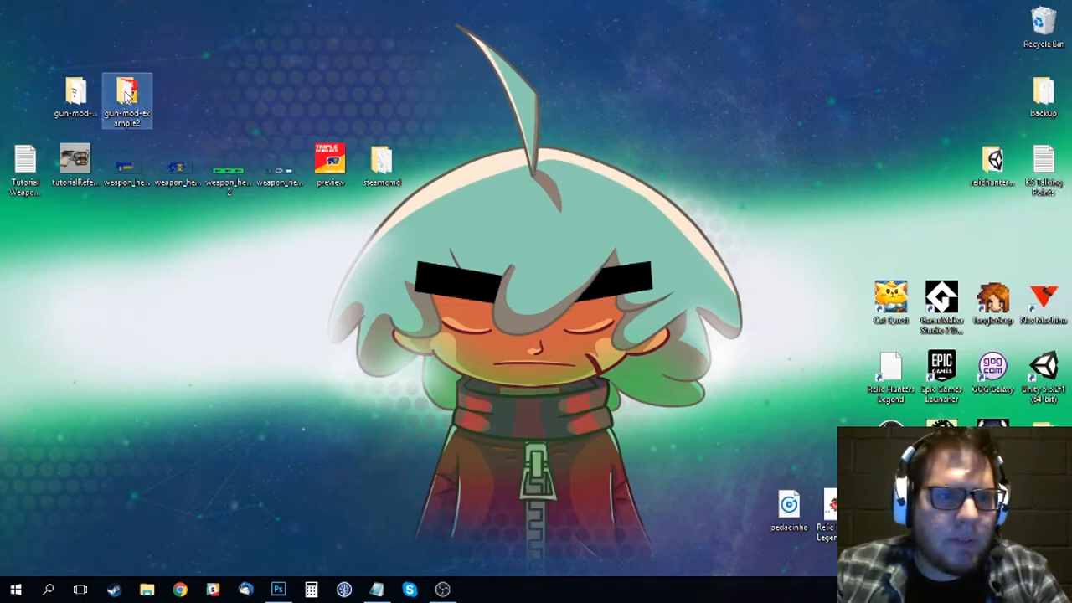
- View spritesheet.png from the contents folder of gun-mod-example2 in Photos to check its three frames, then close the viewer
{"action": "double_click", "coordinate": [125, 94]}
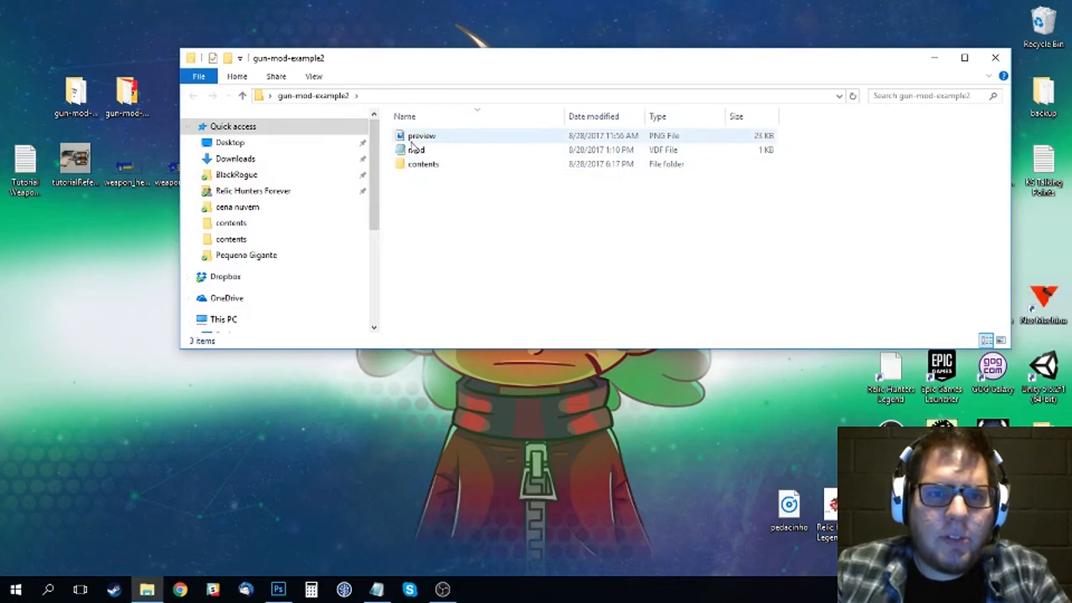
{"action": "double_click", "coordinate": [415, 165]}
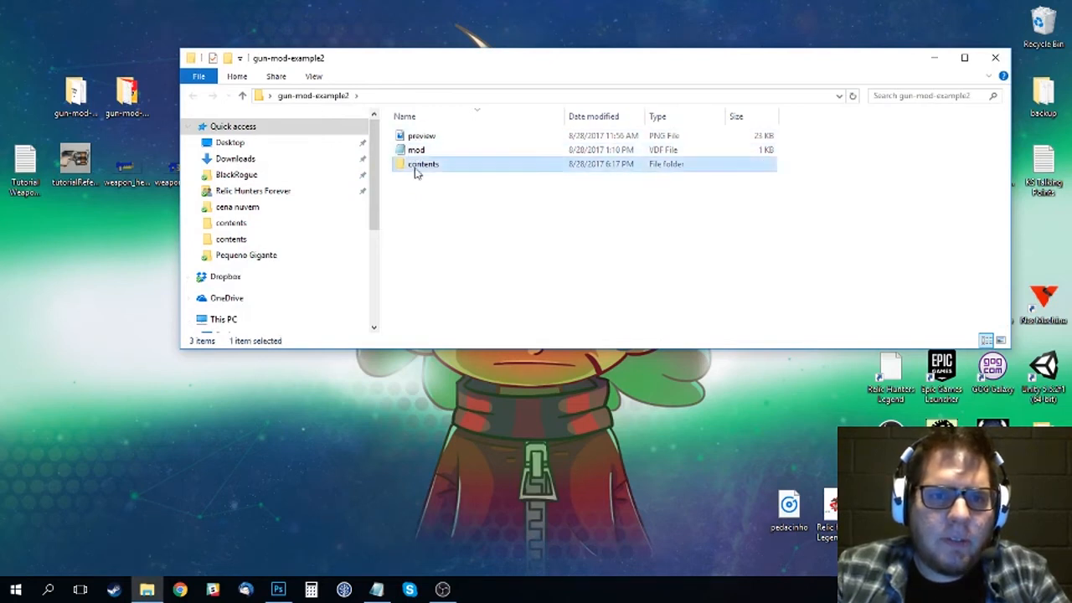
{"action": "left_click", "coordinate": [431, 168]}
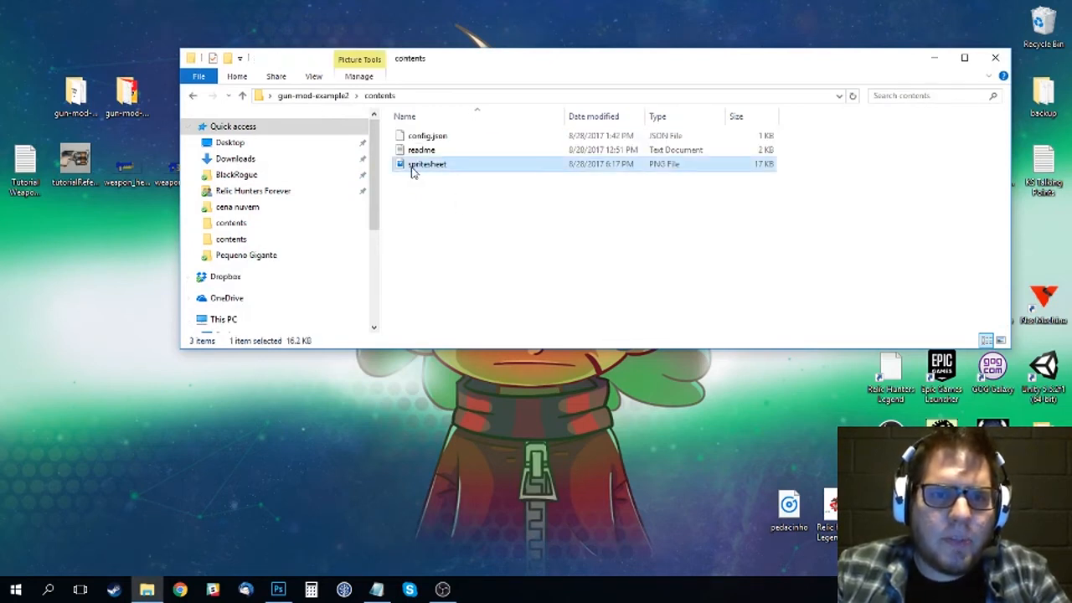
{"action": "right_click", "coordinate": [416, 170]}
{"action": "left_click", "coordinate": [440, 116]}
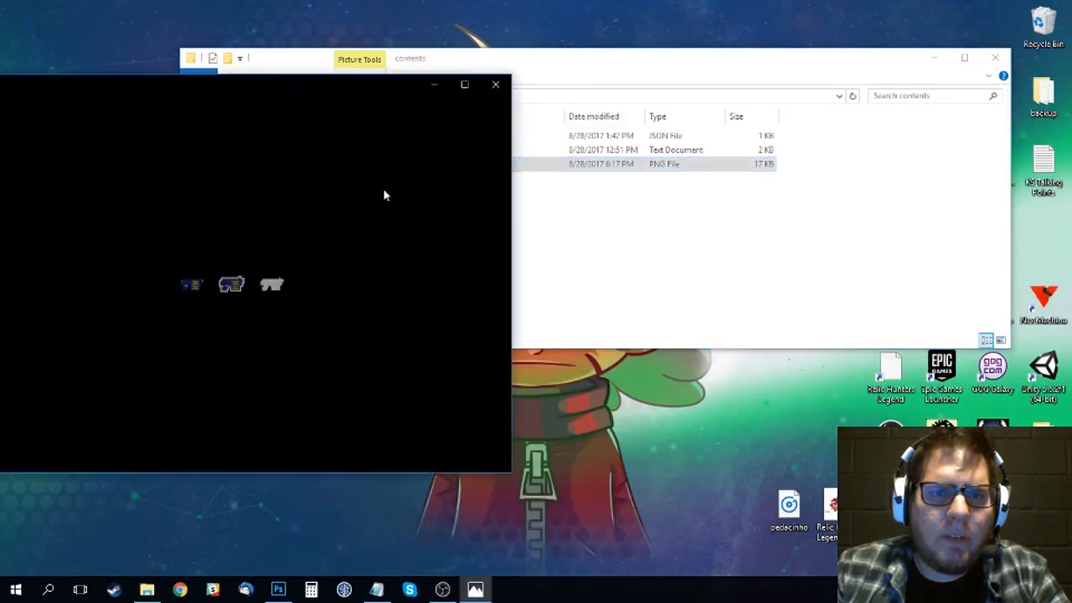
{"action": "left_click_drag", "start_coordinate": [249, 93], "coordinate": [358, 85]}
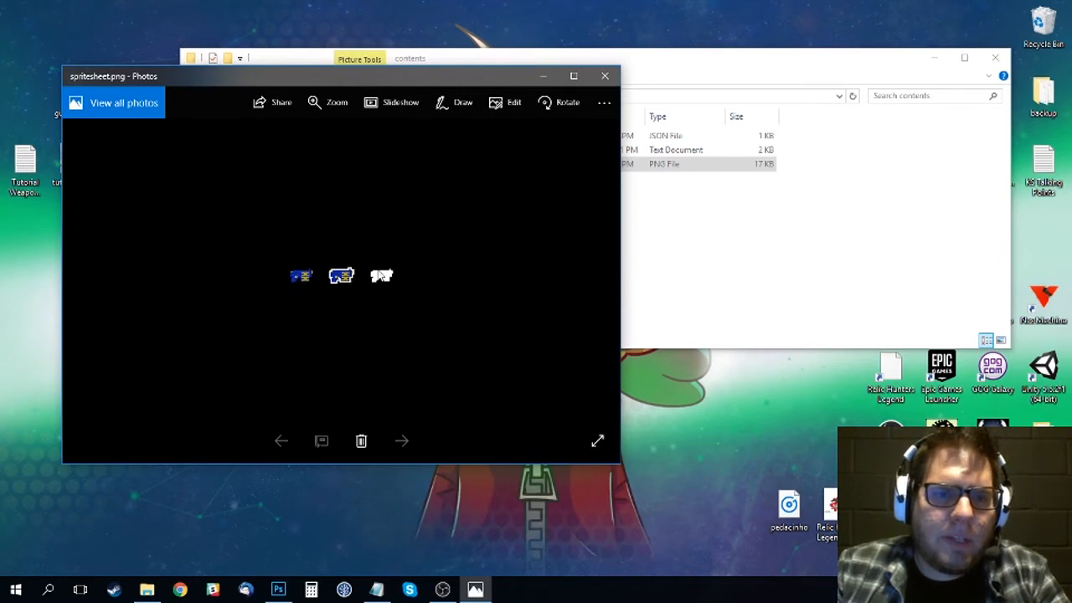
{"action": "left_click", "coordinate": [606, 77]}
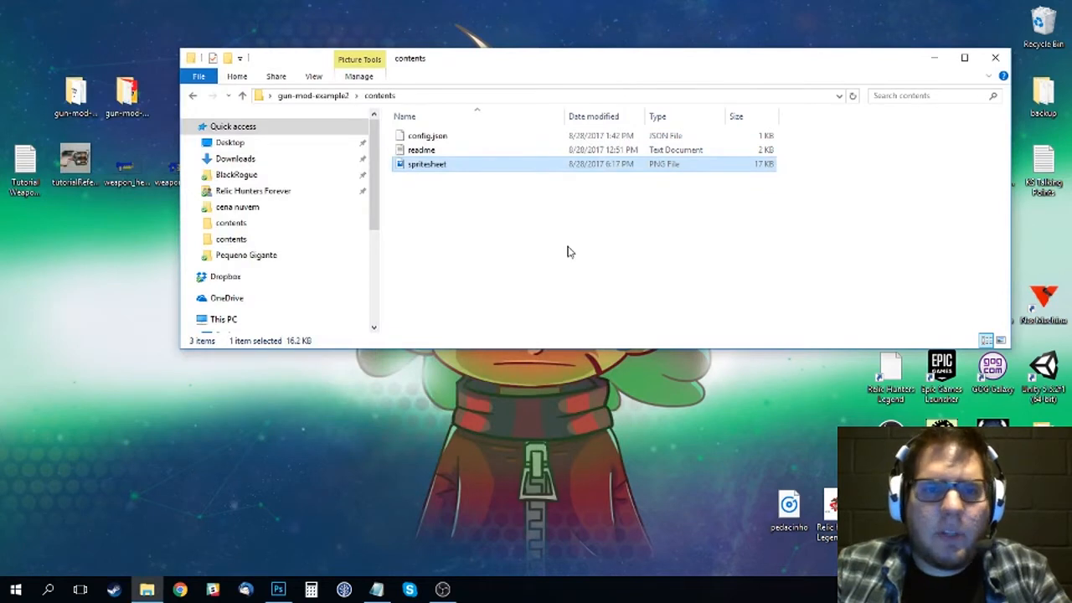
- Locate the preview image in the gun-mod-example2 folder and create a new 512 × 512 pixel document in Photoshop
{"action": "left_click", "coordinate": [334, 97]}
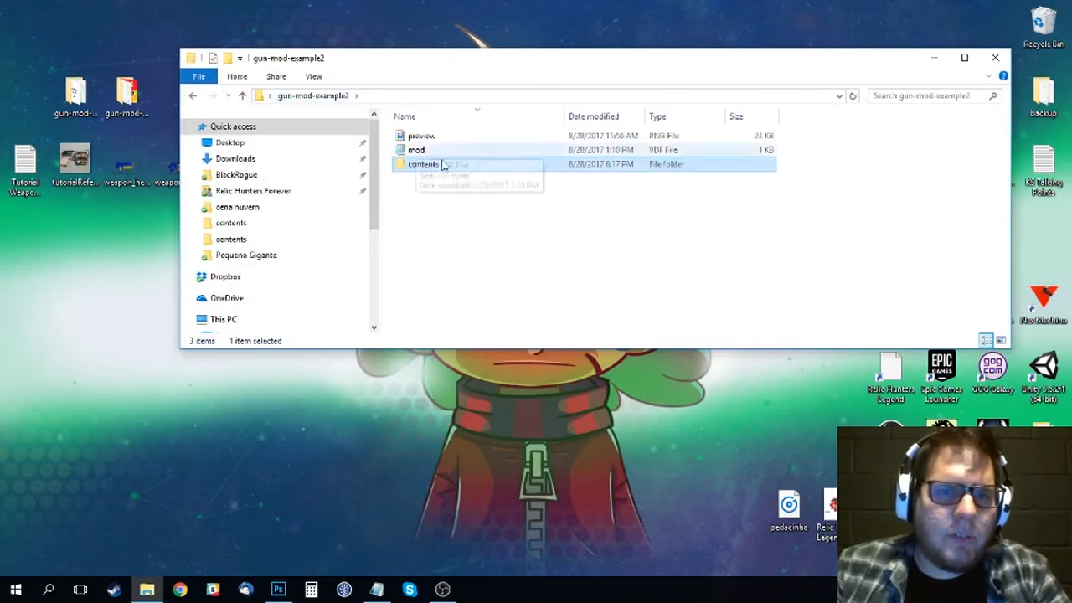
{"action": "left_click", "coordinate": [409, 137]}
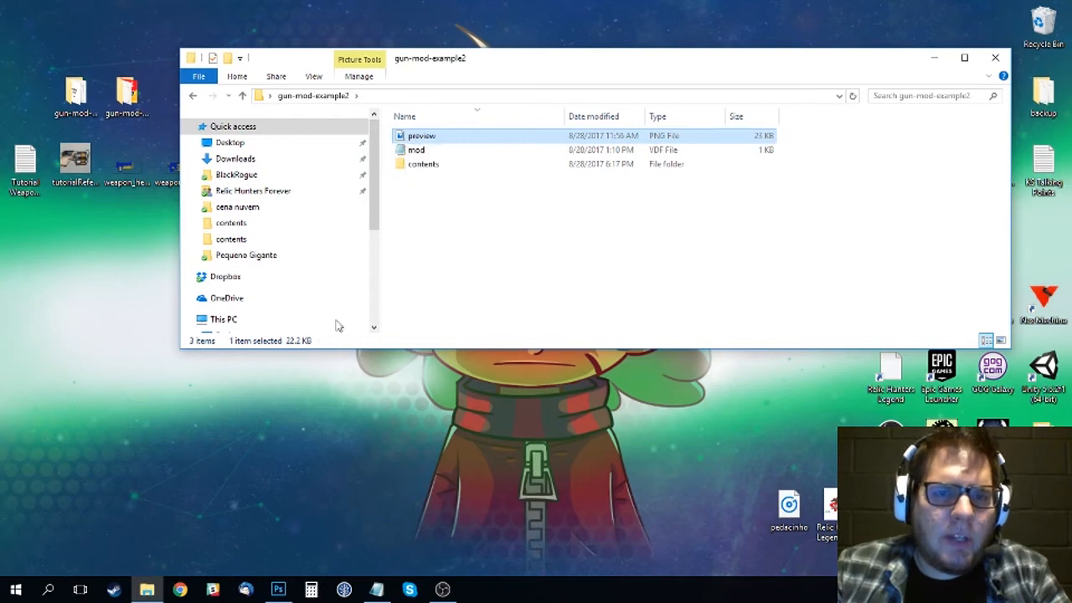
{"action": "left_click", "coordinate": [278, 590]}
{"action": "left_click", "coordinate": [38, 10]}
{"action": "left_click", "coordinate": [49, 25]}
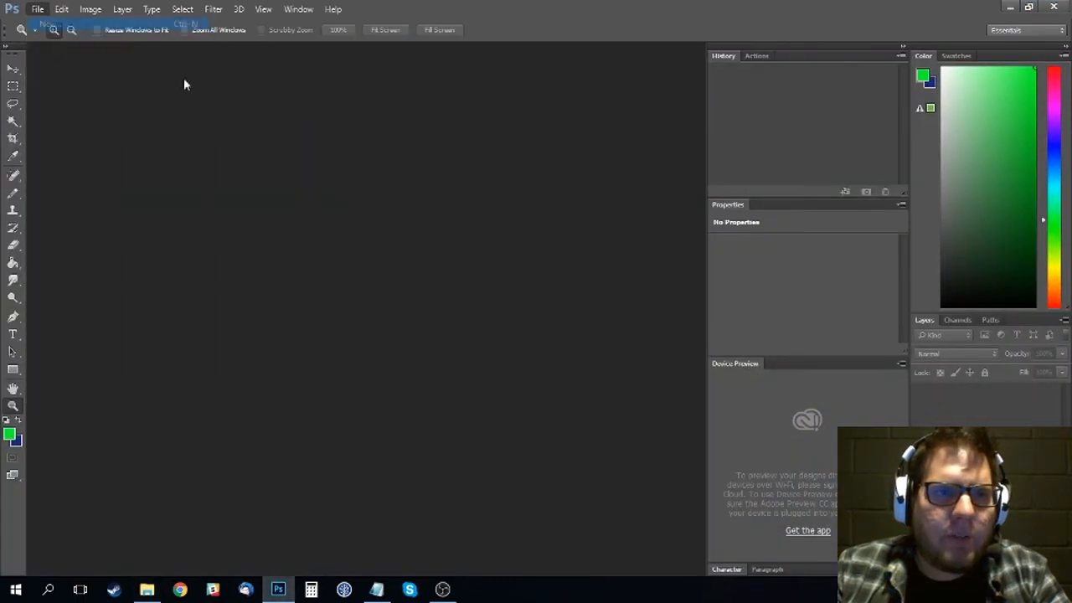
{"action": "left_click", "coordinate": [590, 229]}
{"action": "key", "text": "Tab"}
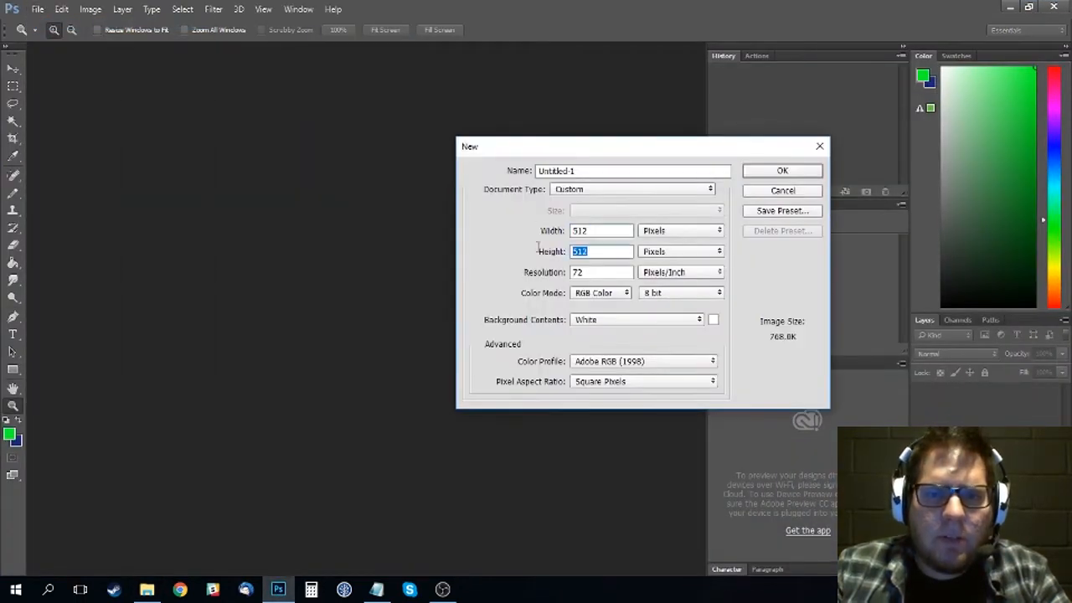
{"action": "left_click", "coordinate": [782, 171]}
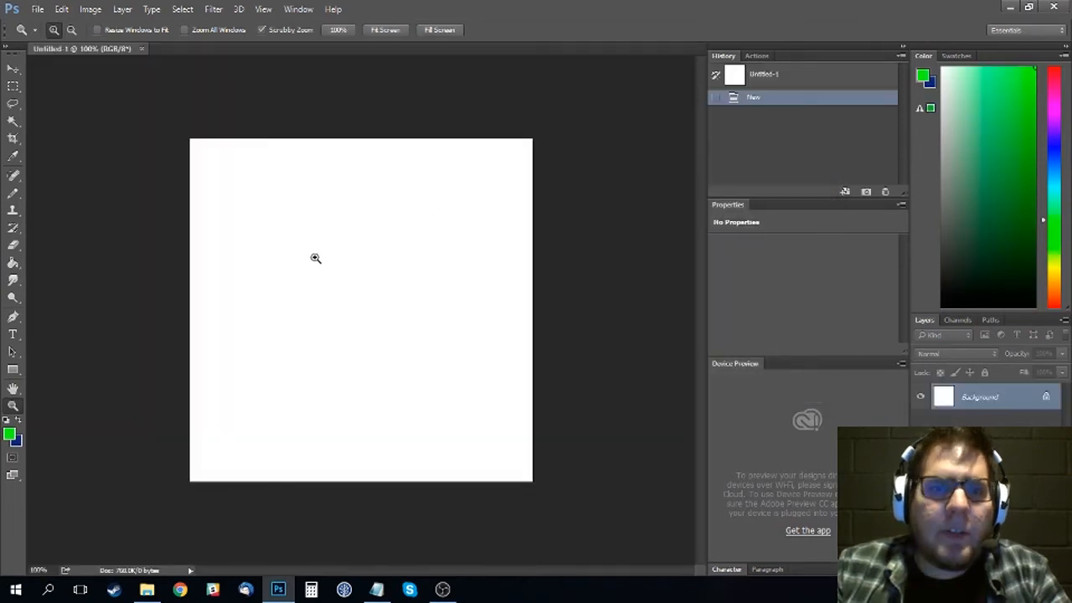
- Place the weapon_heavy_pistolMod image from the desktop onto the blank canvas as an embedded object
{"action": "key", "text": "b"}
{"action": "left_click", "coordinate": [146, 590]}
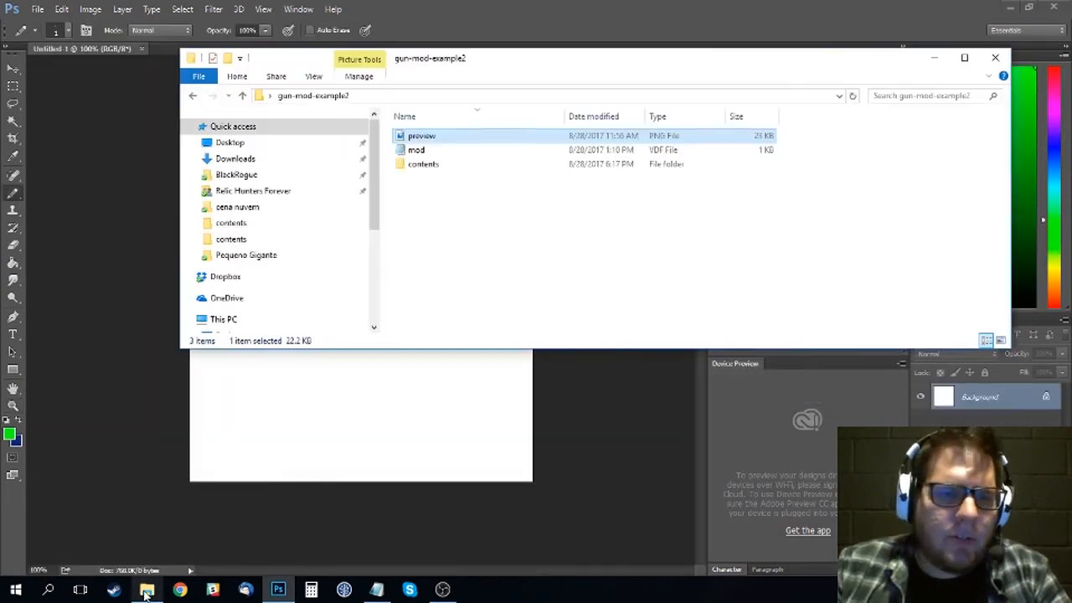
{"action": "key", "text": "super+d"}
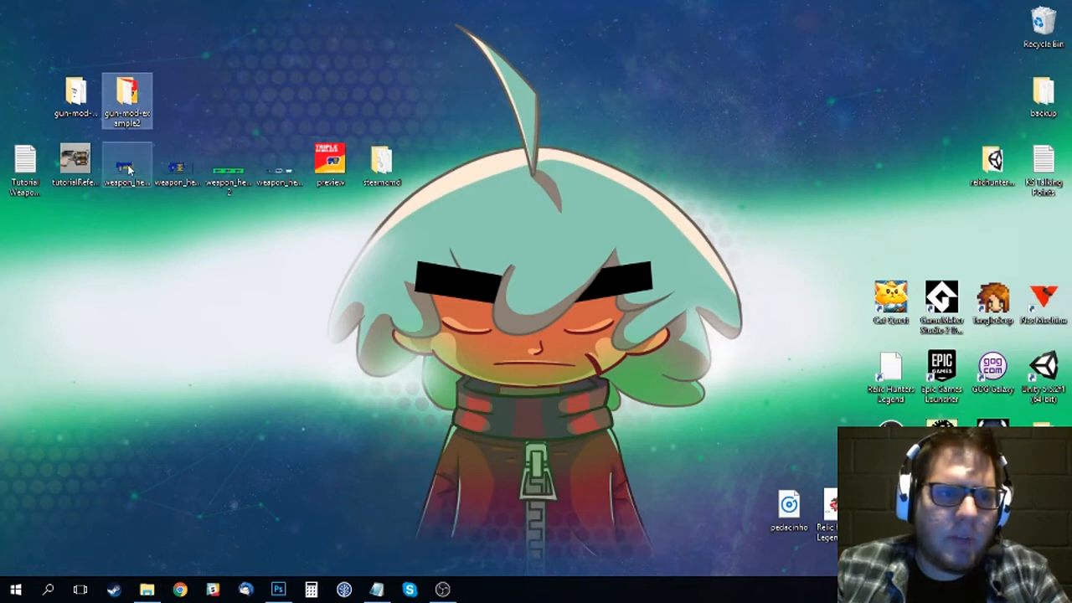
{"action": "left_click_drag", "start_coordinate": [177, 167], "coordinate": [332, 277]}
{"action": "key", "text": "Return"}
{"action": "key", "text": "v"}
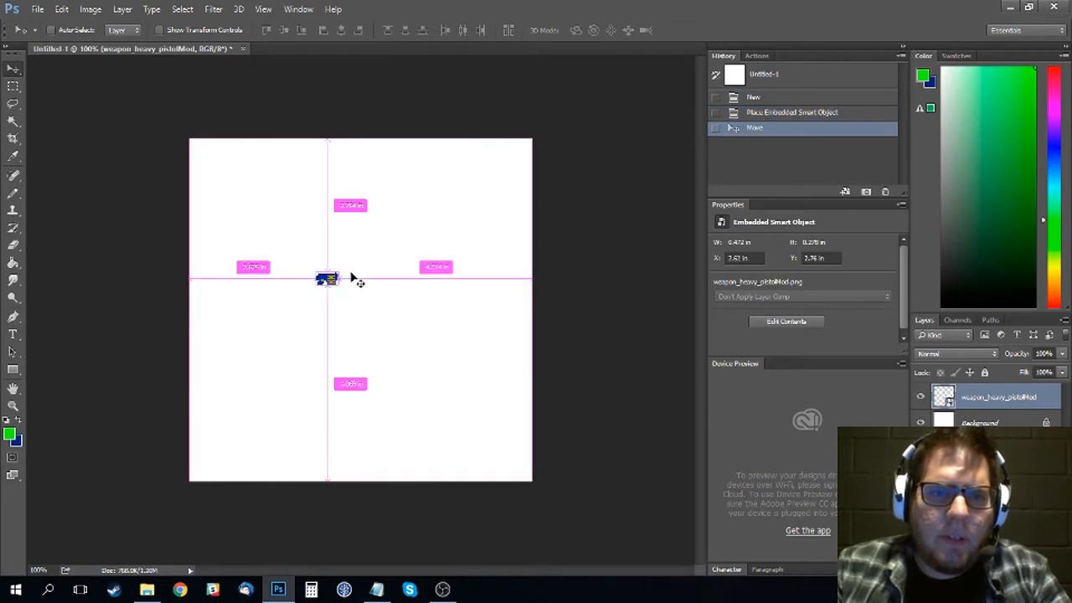
- Enlarge the gun sprite to about 440%, reposition it on the canvas's left half, and close the document without saving
{"action": "key", "text": "ctrl+t"}
{"action": "left_click_drag", "start_coordinate": [354, 268], "coordinate": [474, 179]}
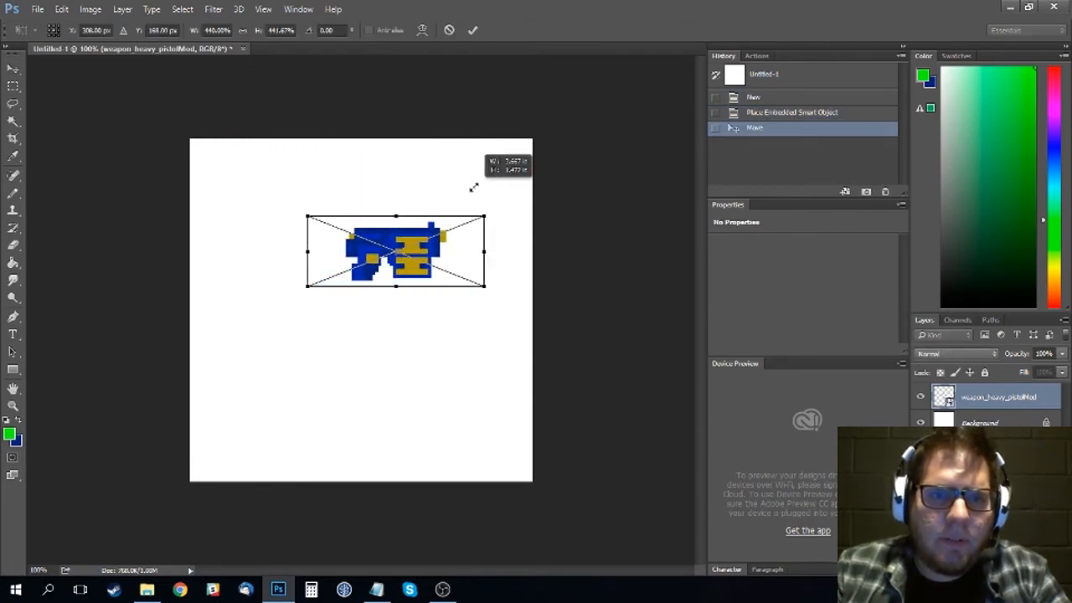
{"action": "key", "text": "Return"}
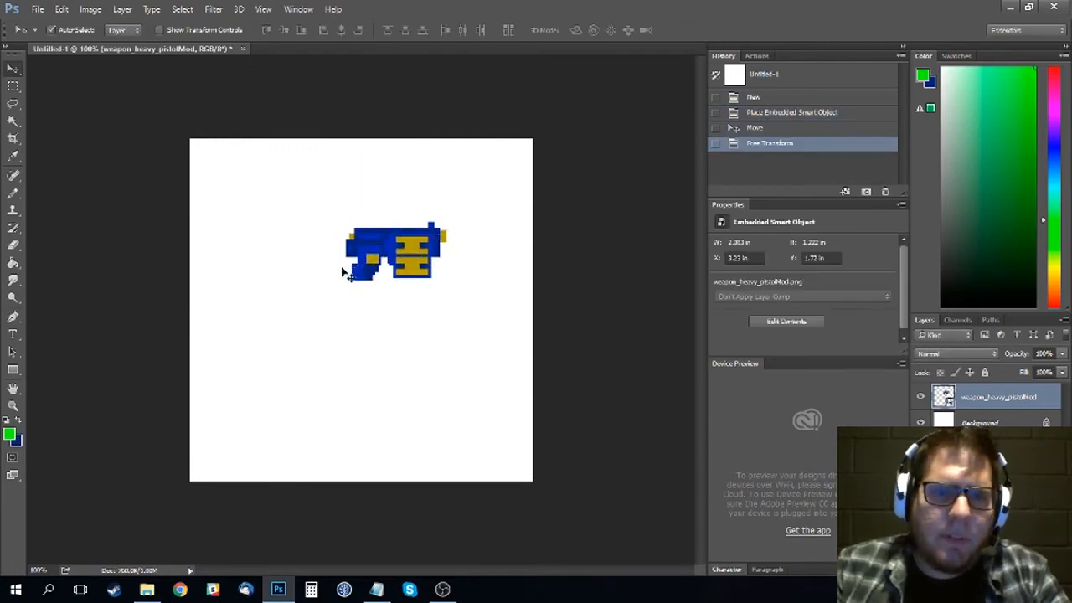
{"action": "left_click_drag", "start_coordinate": [348, 269], "coordinate": [255, 308]}
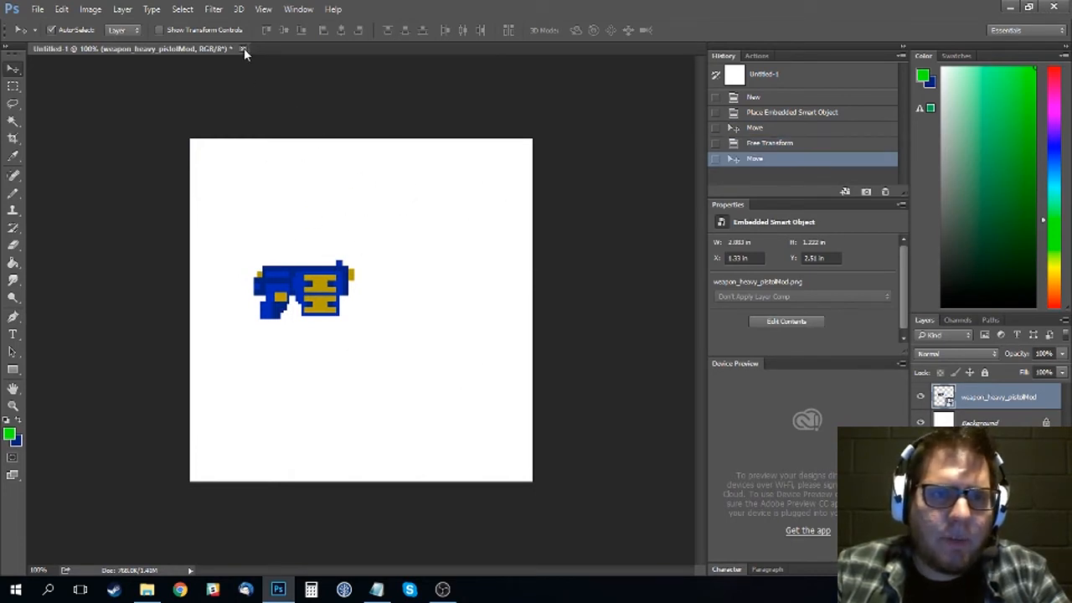
{"action": "left_click", "coordinate": [244, 47]}
{"action": "left_click", "coordinate": [712, 228]}
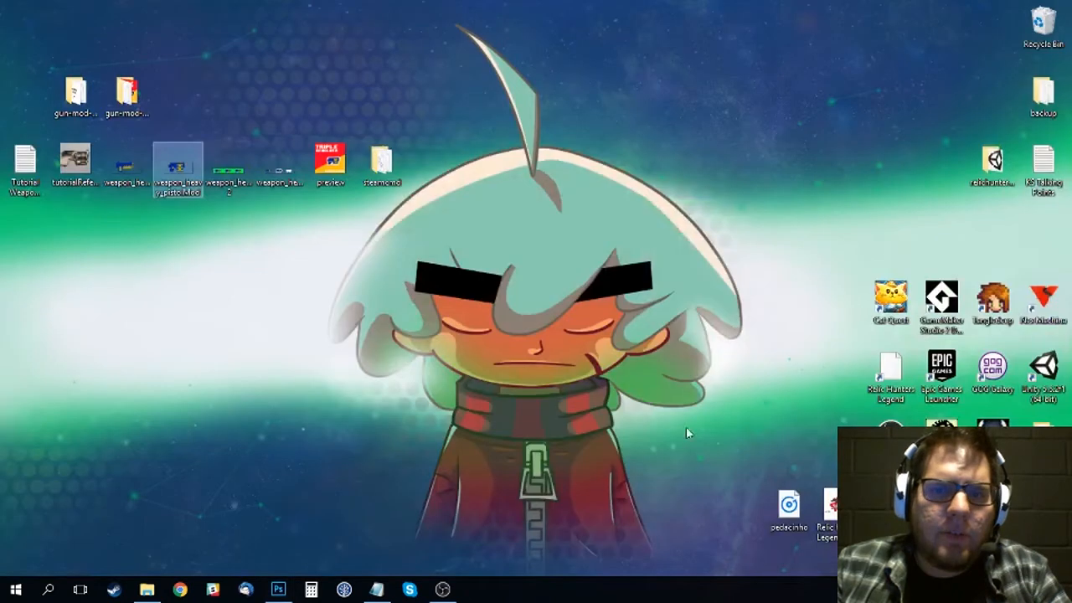
- View the desktop's preview.png in Photoshop to check the finished mod artwork, close it, and return to the desktop
{"action": "left_click_drag", "start_coordinate": [331, 160], "coordinate": [337, 360]}
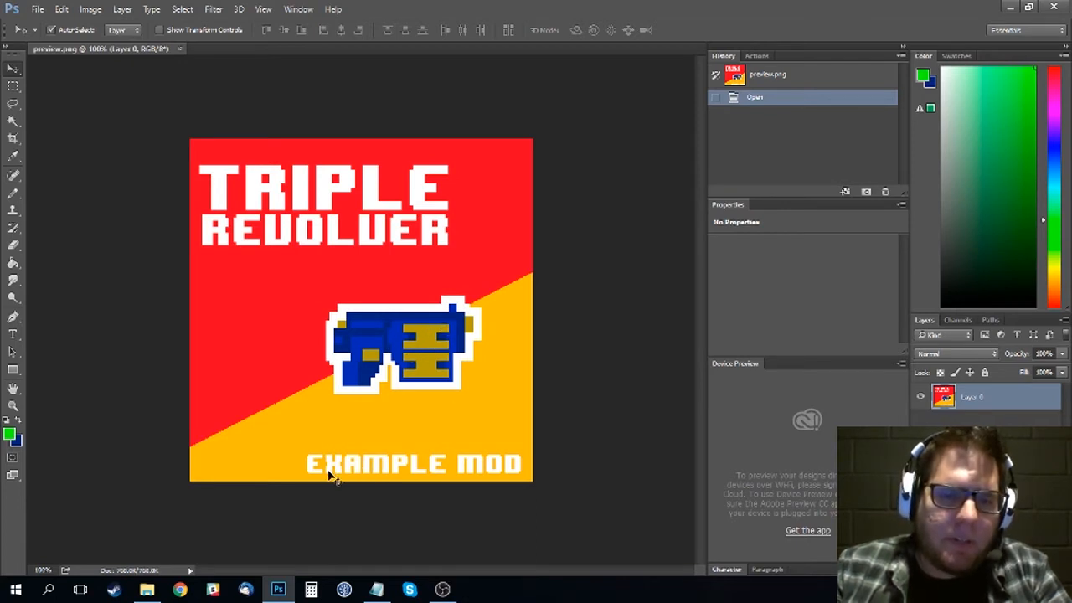
{"action": "left_click", "coordinate": [179, 49]}
{"action": "left_click", "coordinate": [1010, 6]}
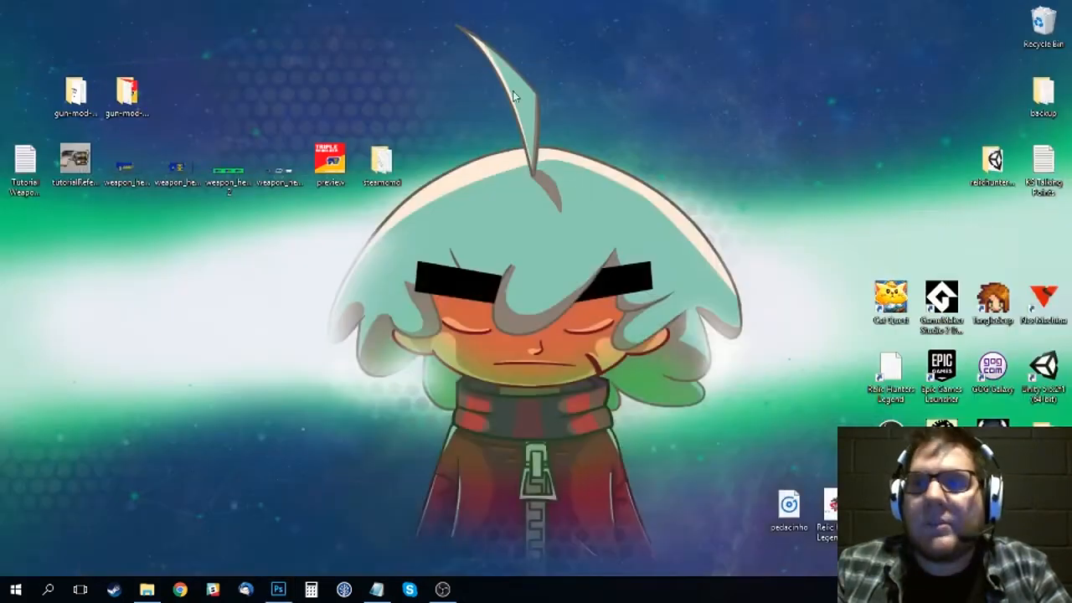
- Look through the gun-mod-example2 folder and its contents subfolder to review the mod files, and close the window
{"action": "left_click", "coordinate": [126, 92]}
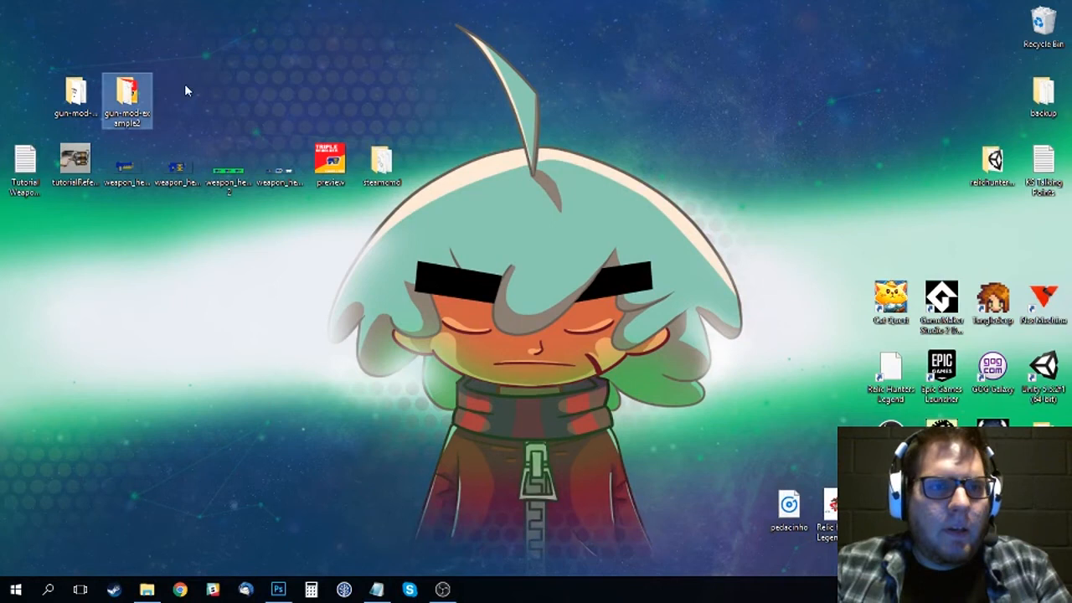
{"action": "double_click", "coordinate": [138, 92]}
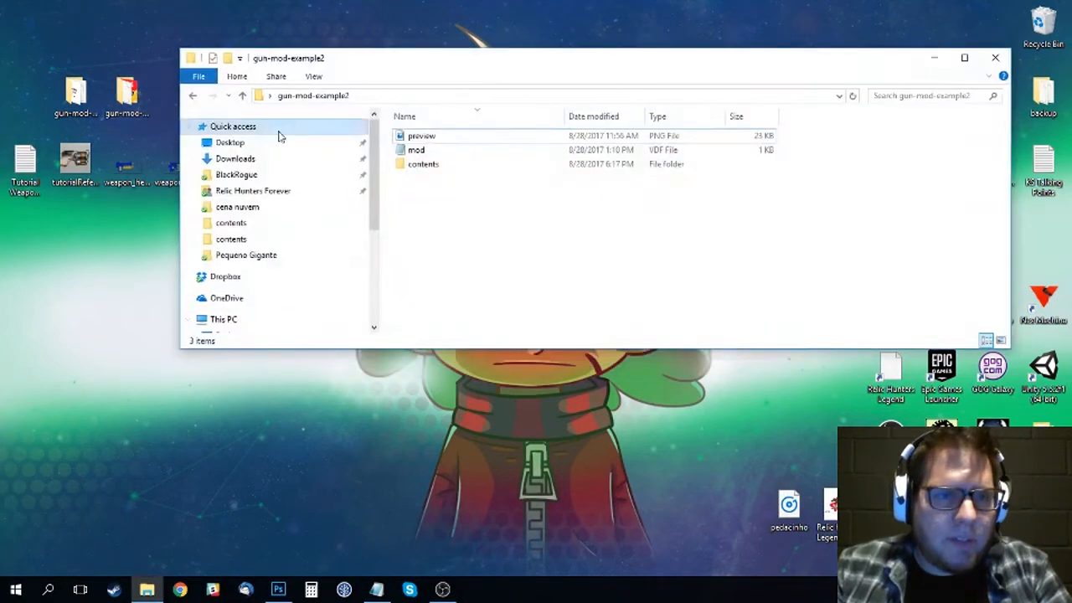
{"action": "left_click_drag", "start_coordinate": [483, 64], "coordinate": [429, 81]}
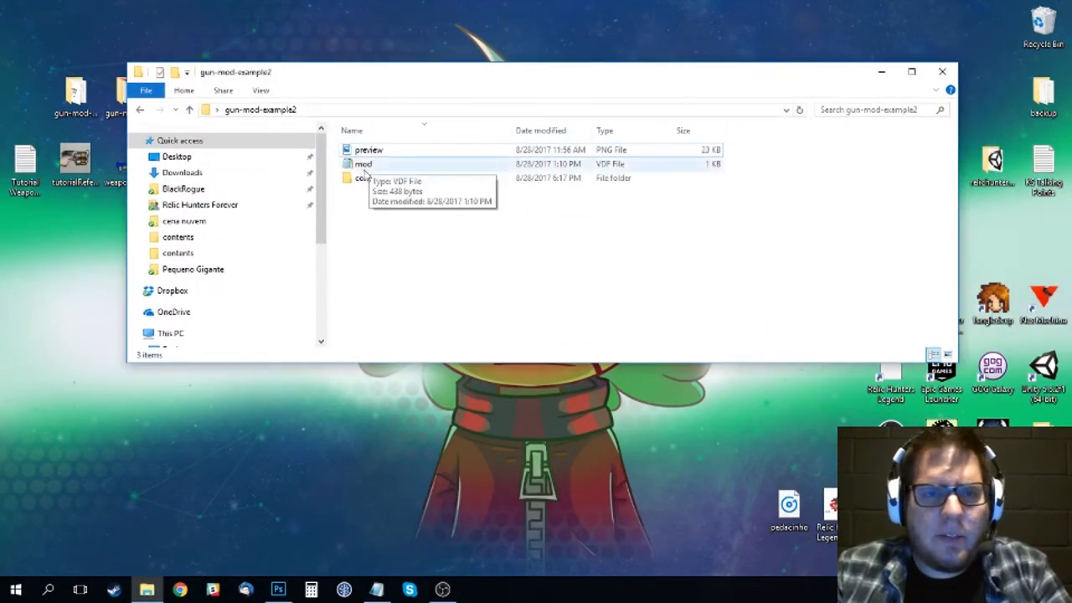
{"action": "double_click", "coordinate": [362, 179]}
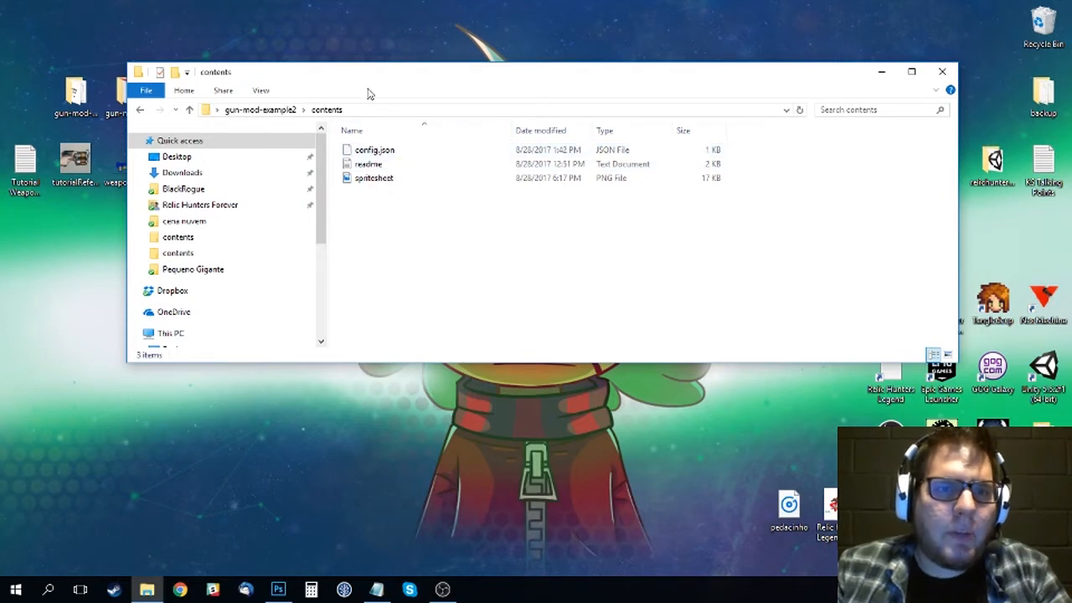
{"action": "left_click_drag", "start_coordinate": [370, 78], "coordinate": [448, 227]}
{"action": "left_click", "coordinate": [383, 186]}
{"action": "left_click", "coordinate": [1005, 218]}
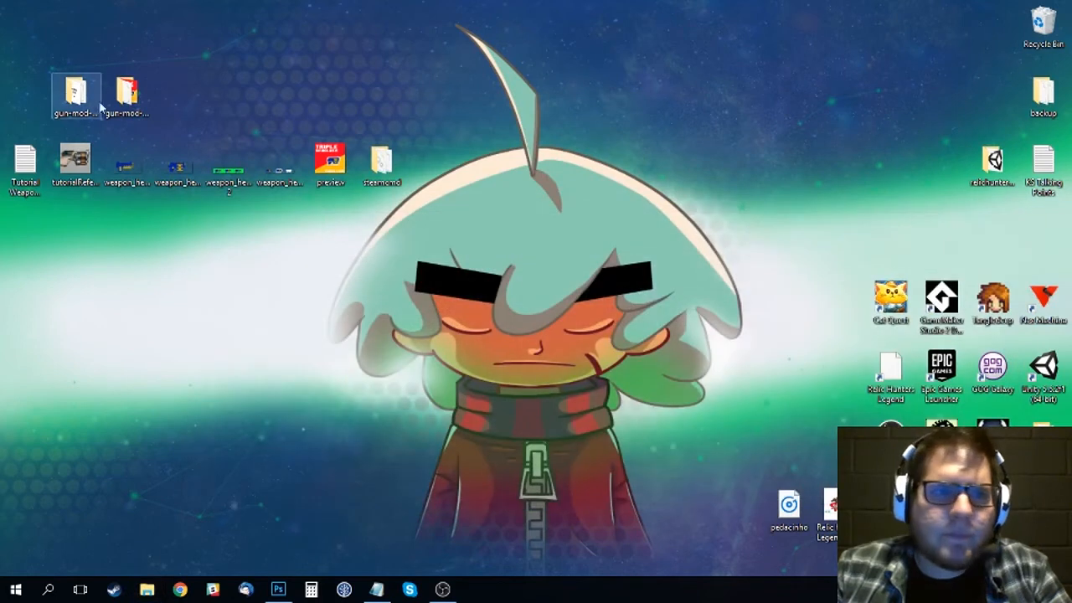
- Open the contents folder of gun-mod-example-final and point out config.json and configGunExample.json
{"action": "double_click", "coordinate": [91, 101]}
{"action": "double_click", "coordinate": [441, 292]}
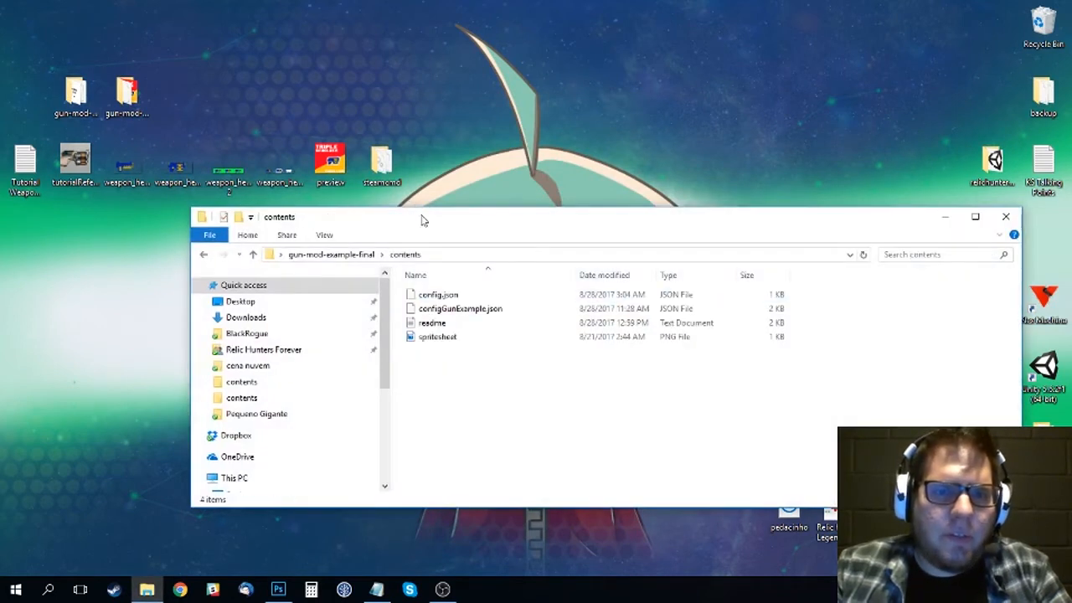
{"action": "left_click_drag", "start_coordinate": [463, 225], "coordinate": [400, 128]}
{"action": "left_click", "coordinate": [383, 215]}
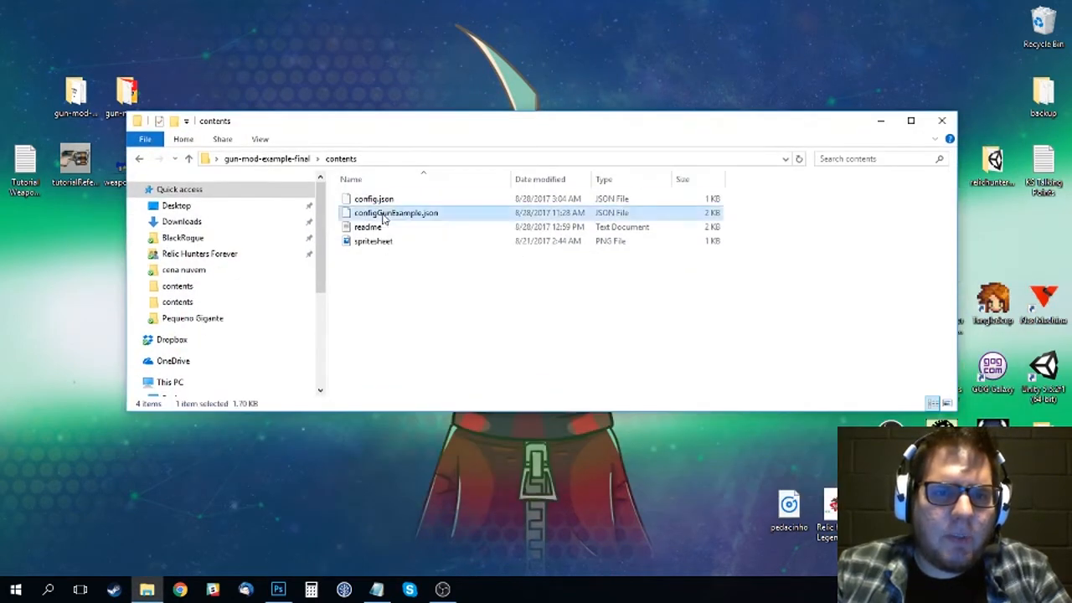
{"action": "key", "text": "Up"}
{"action": "key", "text": "Down"}
{"action": "key", "text": "Up"}
{"action": "key", "text": "Down"}
{"action": "key", "text": "Up"}
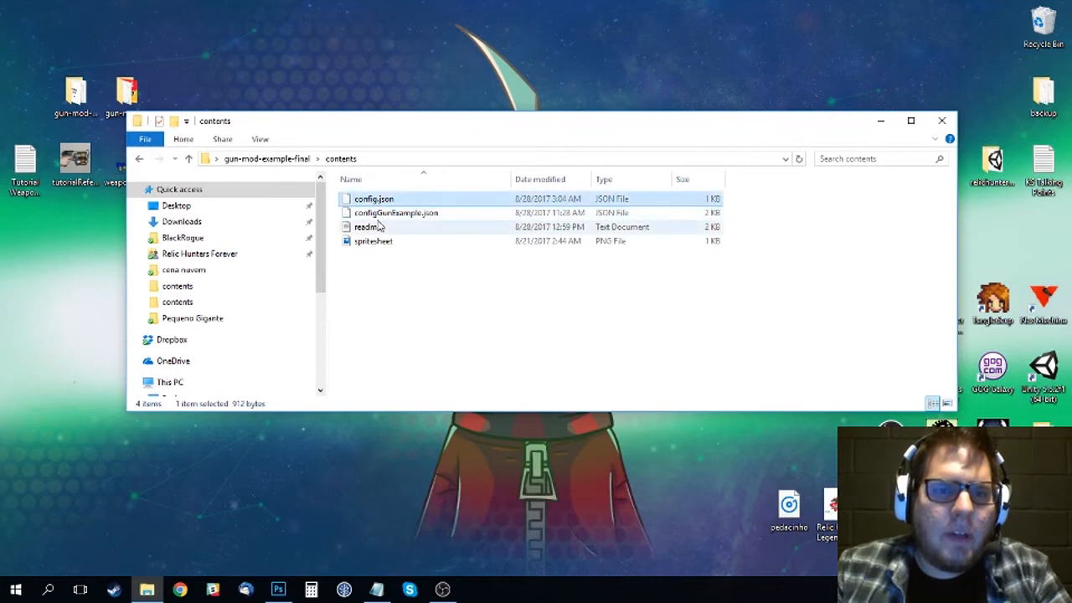
{"action": "left_click", "coordinate": [379, 215]}
{"action": "left_click", "coordinate": [380, 202]}
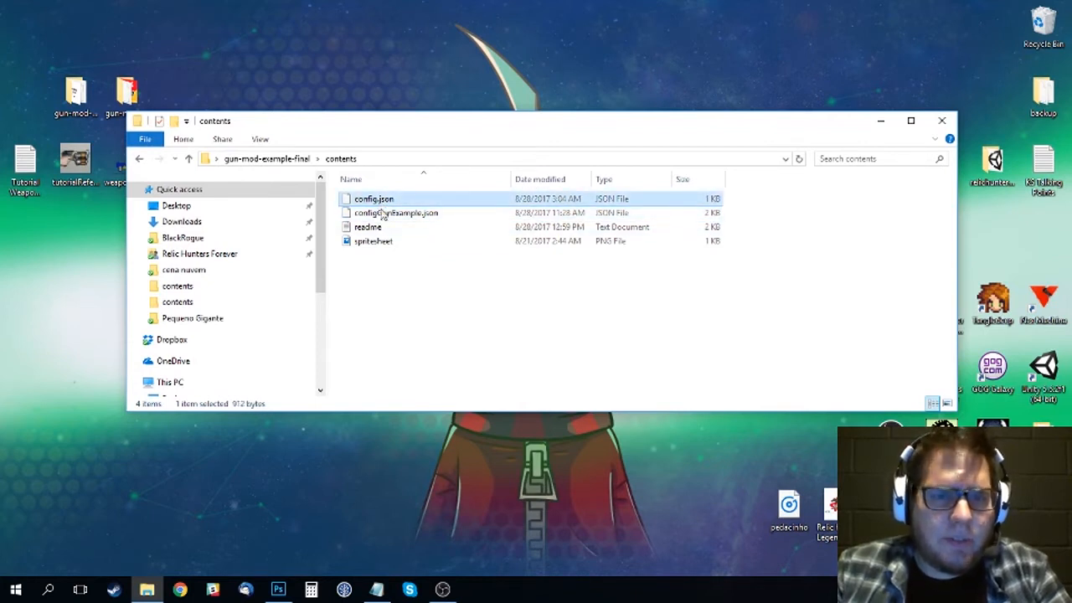
{"action": "left_click", "coordinate": [382, 214]}
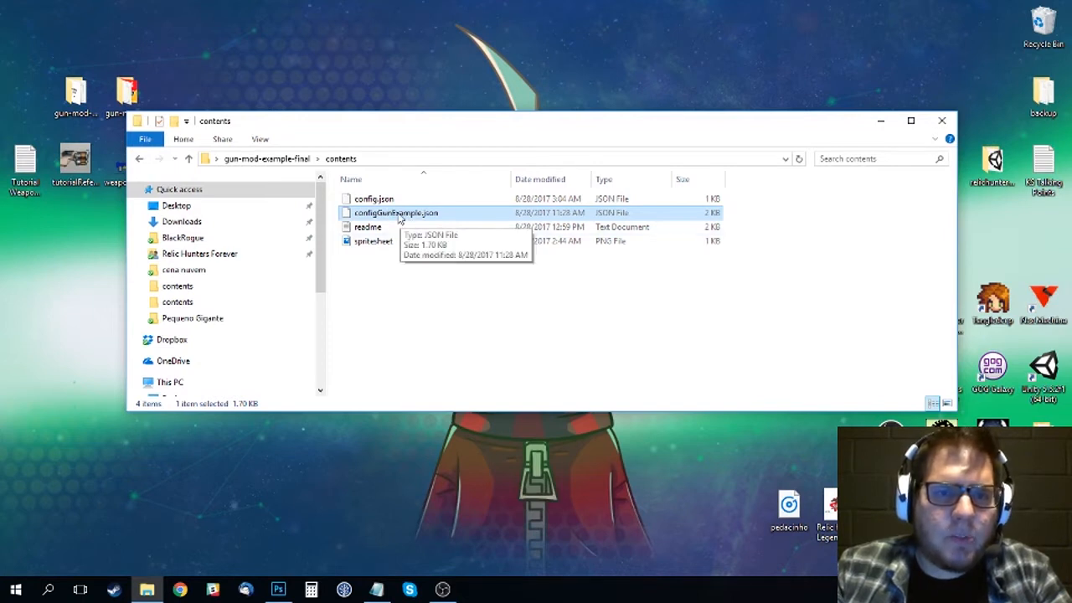
- View configGunExample.json in Notepad++ to check the accepted values for each gun property, and close the file
{"action": "right_click", "coordinate": [399, 214]}
{"action": "left_click", "coordinate": [440, 238]}
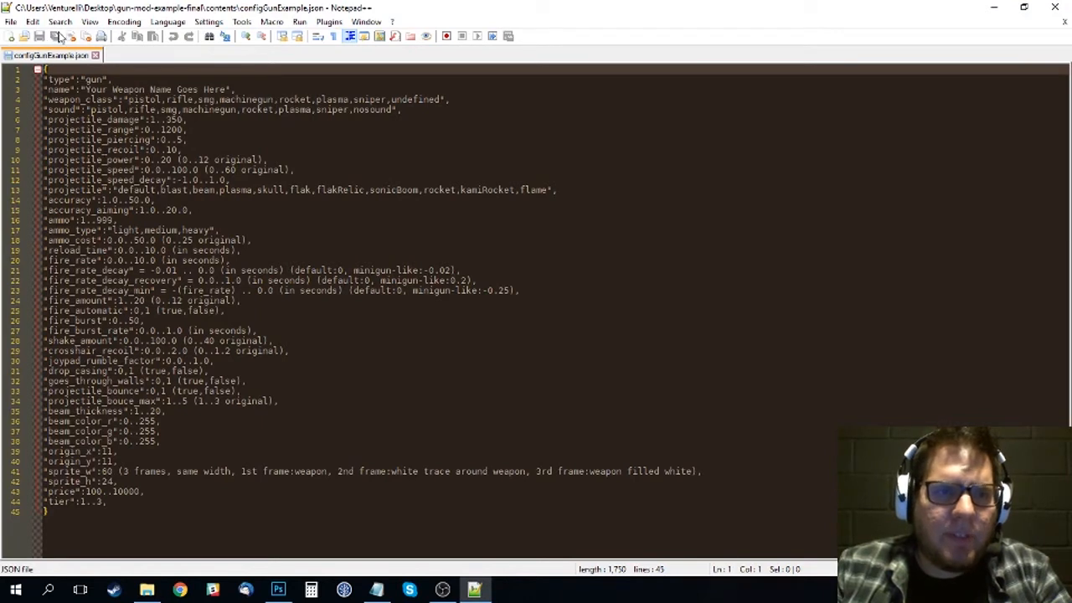
{"action": "left_click", "coordinate": [95, 55]}
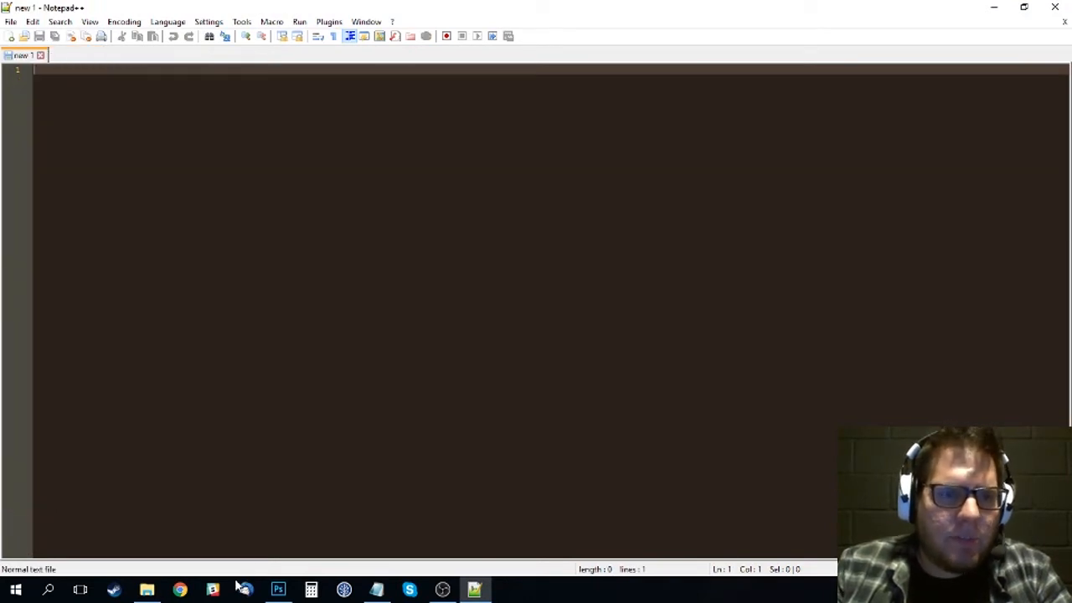
{"action": "left_click", "coordinate": [146, 590]}
{"action": "right_click", "coordinate": [379, 202]}
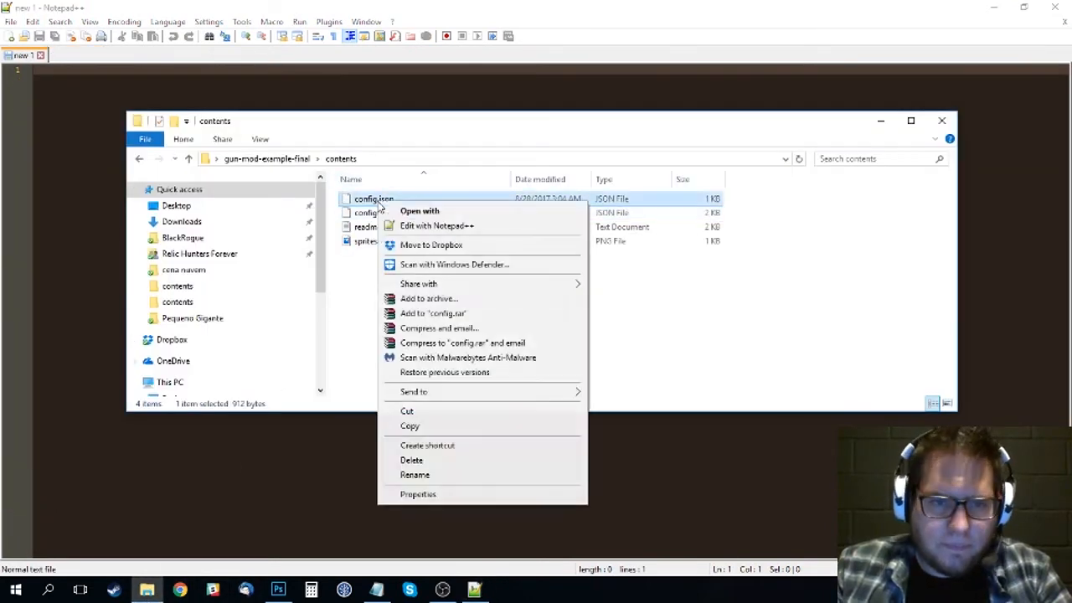
{"action": "left_click", "coordinate": [951, 122]}
{"action": "left_click", "coordinate": [992, 10]}
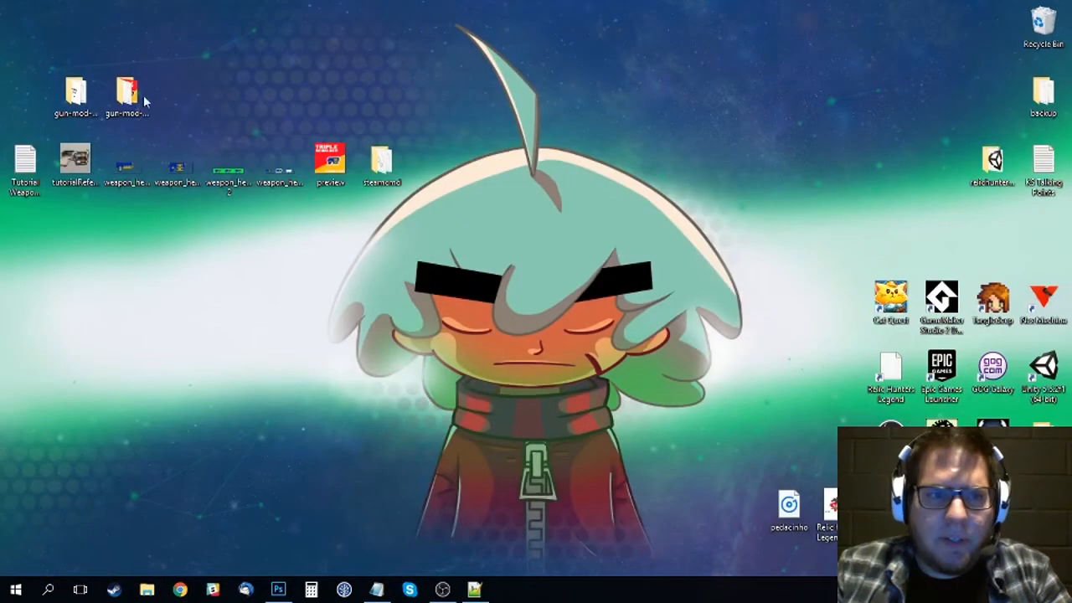
- Open config.json from the contents folder of gun-mod-example2 in Notepad++
{"action": "double_click", "coordinate": [127, 94]}
{"action": "double_click", "coordinate": [365, 228]}
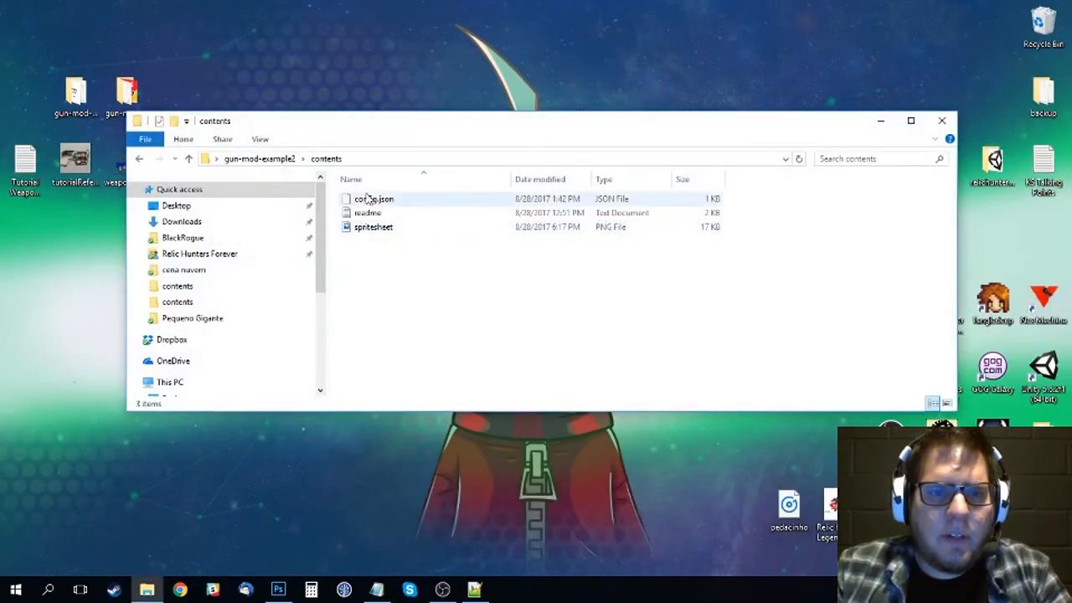
{"action": "left_click", "coordinate": [368, 201]}
{"action": "right_click", "coordinate": [364, 201]}
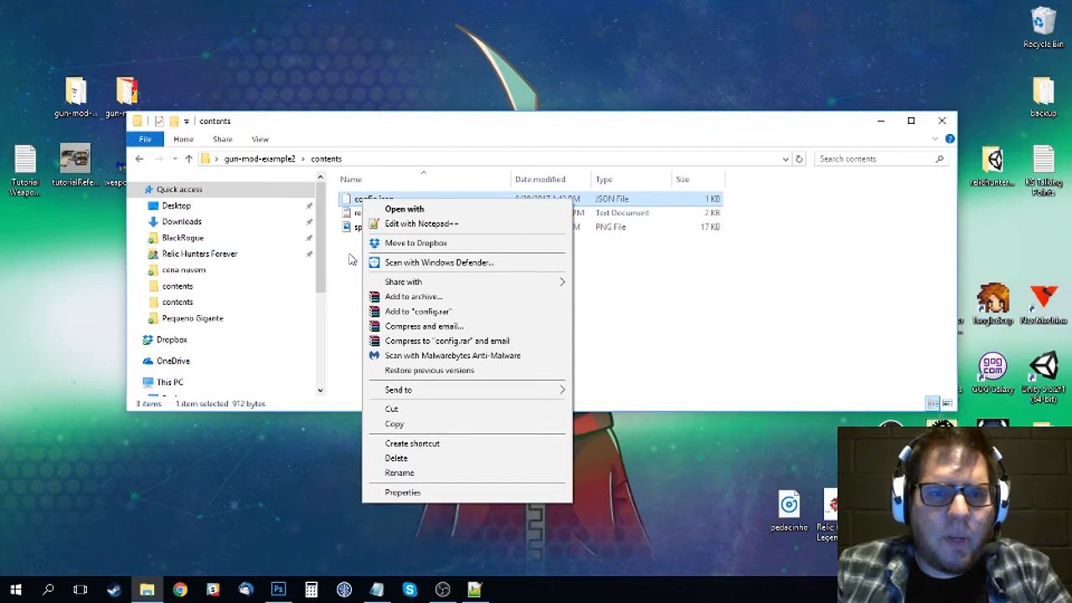
{"action": "left_click", "coordinate": [411, 224]}
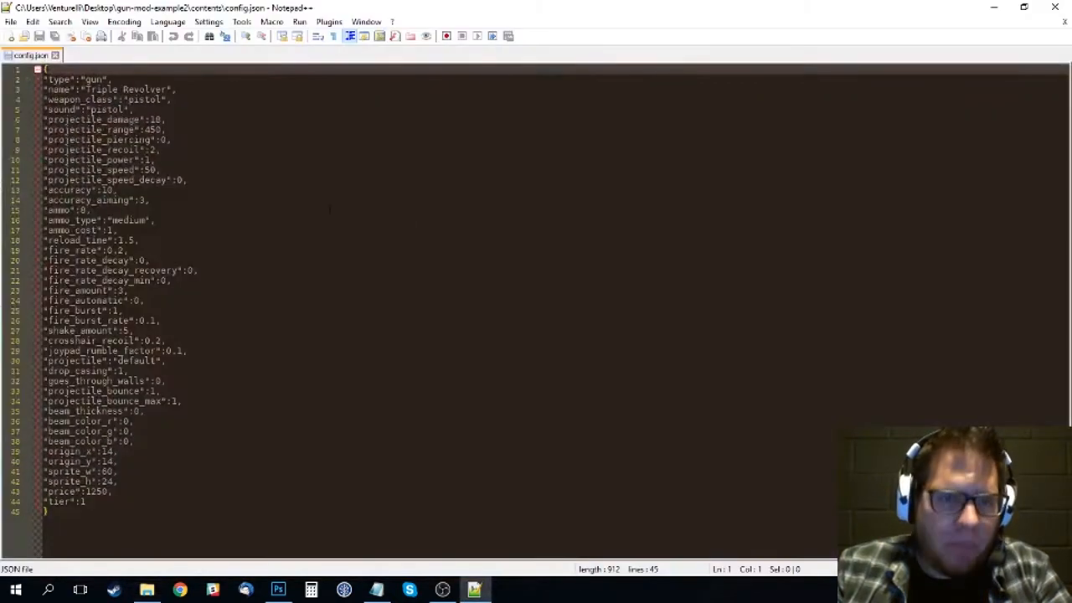
- Examine the gun's configuration entries in config.json, highlighting the value of the type property
{"action": "left_click", "coordinate": [93, 509]}
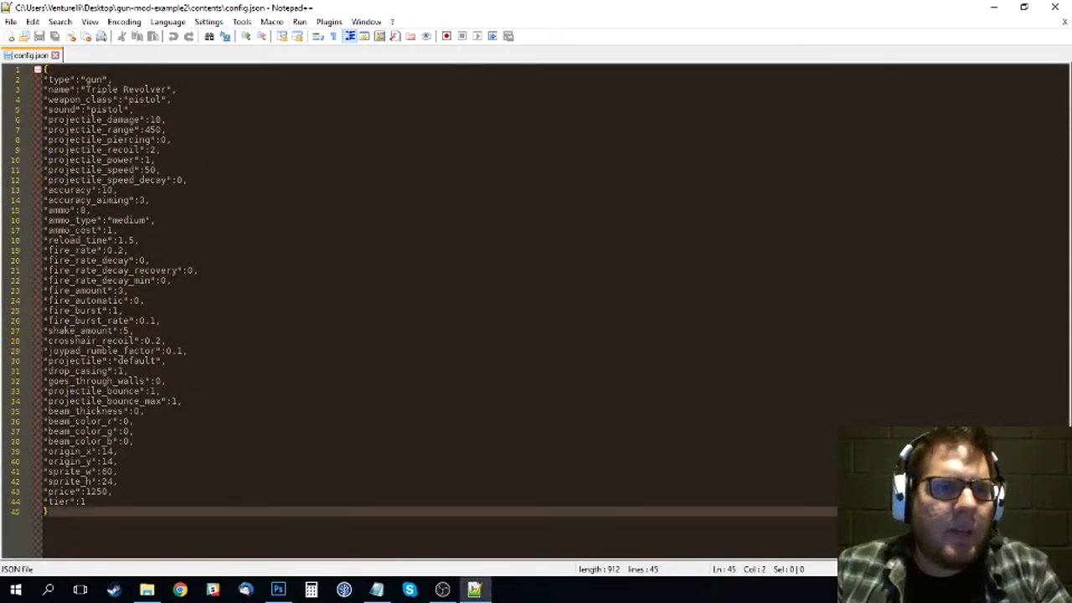
{"action": "left_click", "coordinate": [107, 81]}
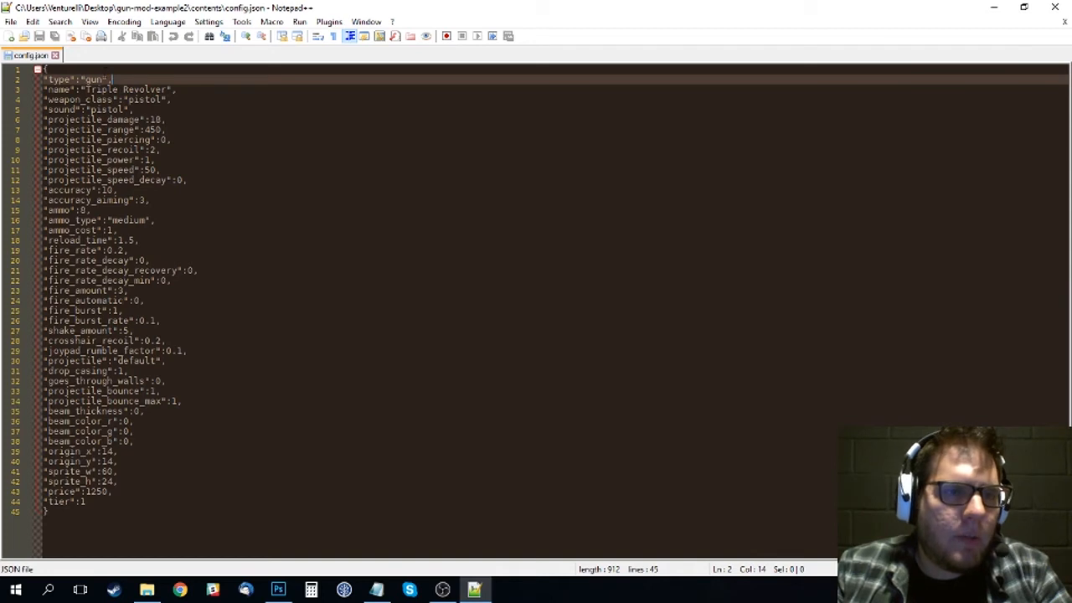
{"action": "key", "text": "Left"}
{"action": "key", "text": "Left"}
{"action": "key", "text": "Left"}
{"action": "key", "text": "Left"}
{"action": "key", "text": "shift+Right"}
{"action": "key", "text": "shift+Right"}
{"action": "key", "text": "shift+Right"}
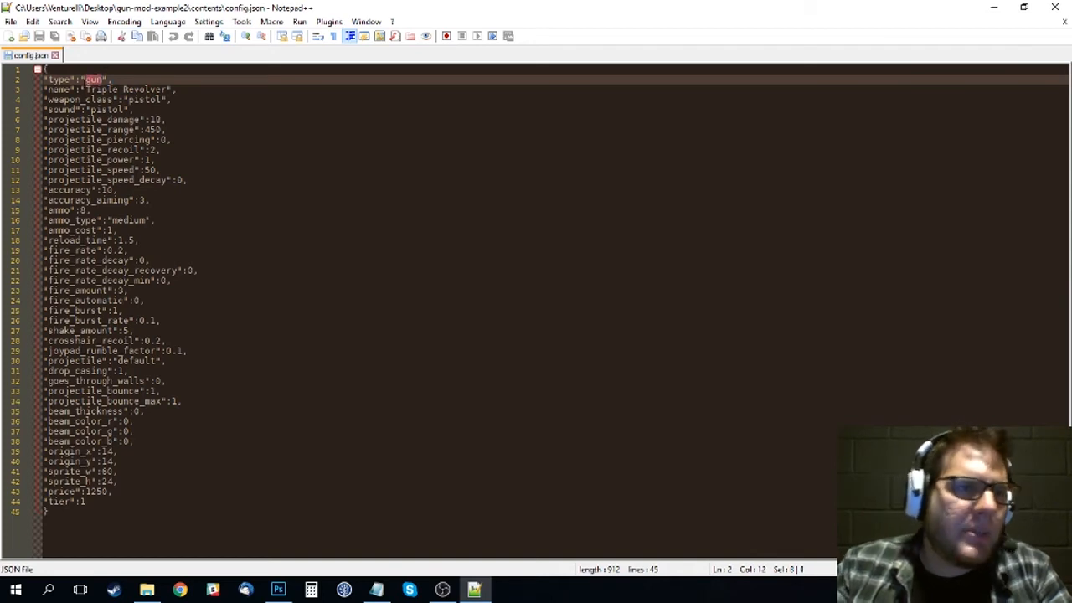
{"action": "left_click", "coordinate": [124, 79]}
{"action": "left_click_drag", "start_coordinate": [87, 80], "coordinate": [104, 82]}
{"action": "left_click", "coordinate": [122, 80]}
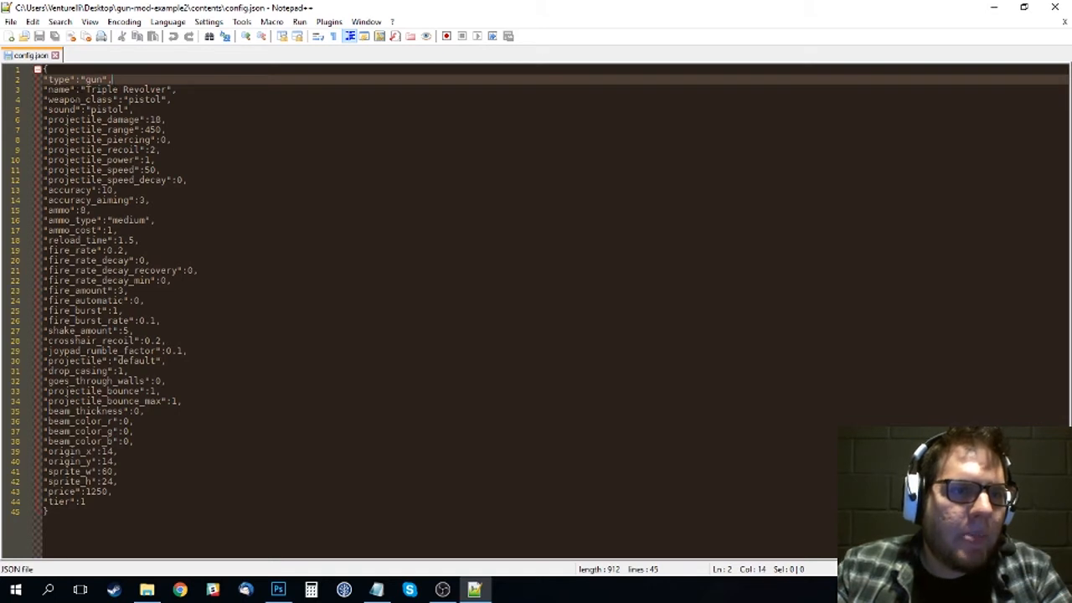
- Examine the type and name entries in config.json, highlighting the gun's name value
{"action": "left_click_drag", "start_coordinate": [84, 90], "coordinate": [167, 89]}
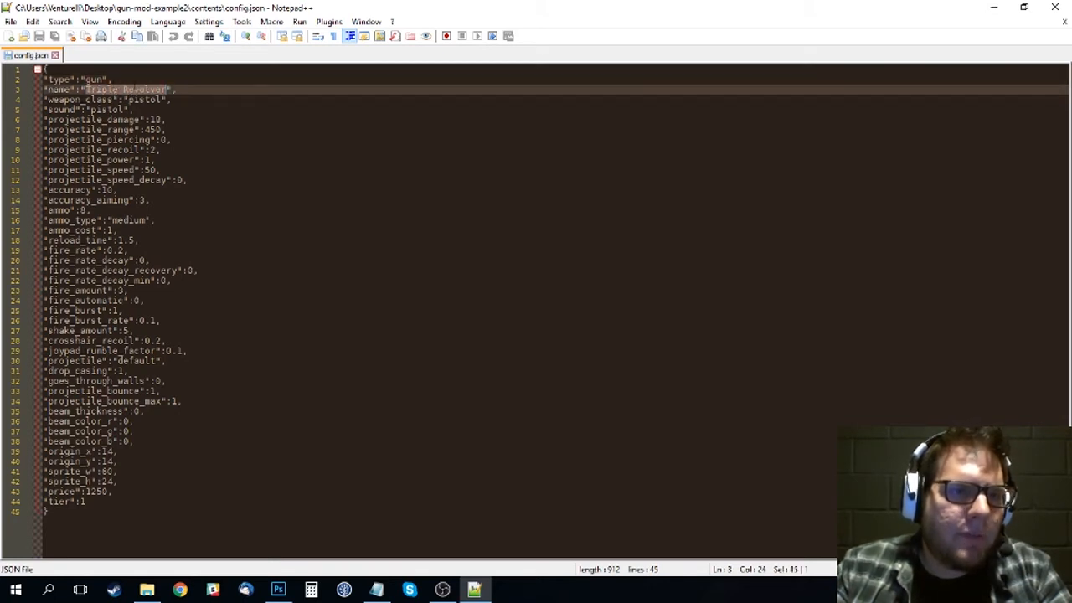
{"action": "left_click", "coordinate": [122, 90]}
{"action": "key", "text": "Up"}
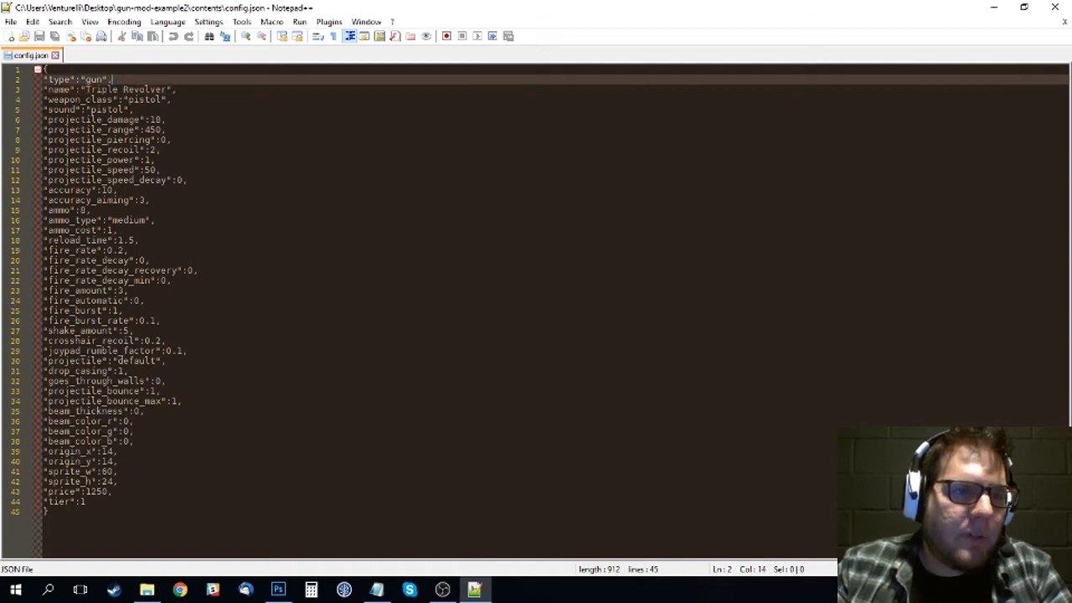
{"action": "key", "text": "Down"}
{"action": "key", "text": "Up"}
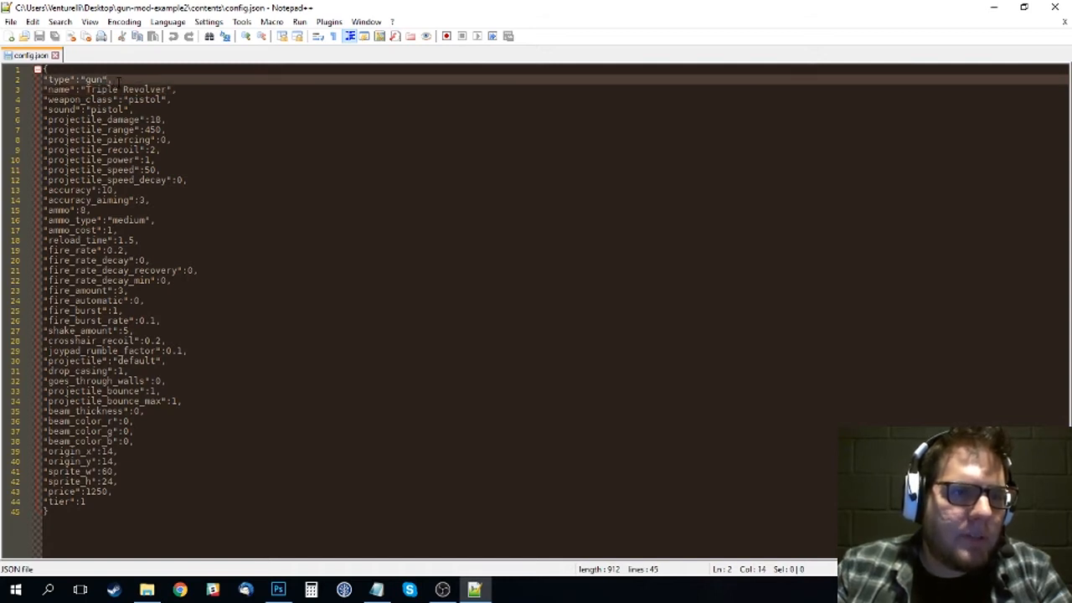
{"action": "key", "text": "Left"}
{"action": "key", "text": "Left"}
{"action": "key", "text": "Left"}
{"action": "key", "text": "Left"}
{"action": "key", "text": "shift+Left"}
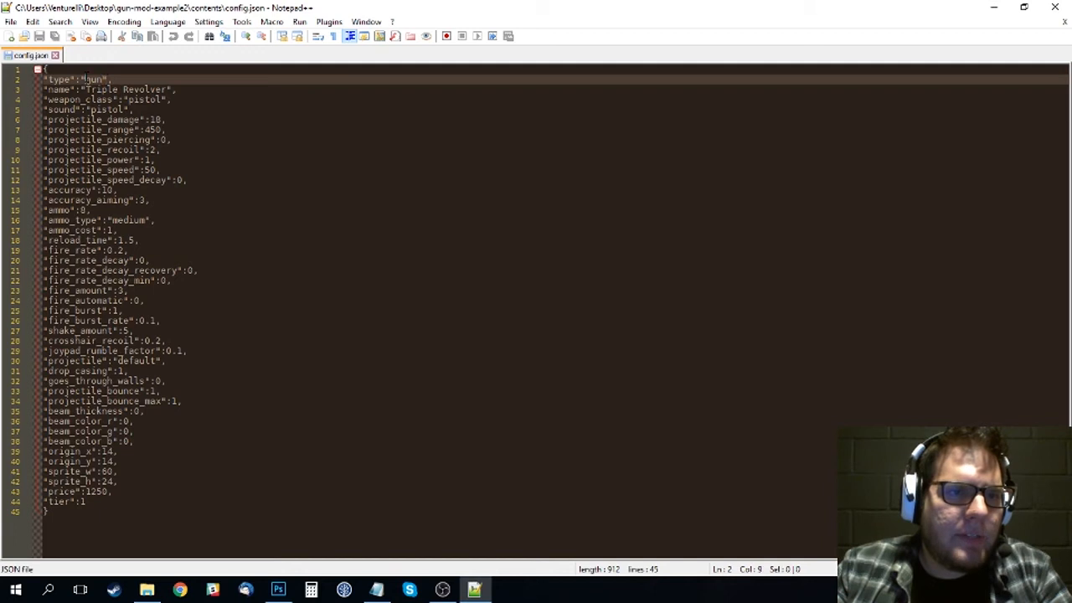
{"action": "key", "text": "End"}
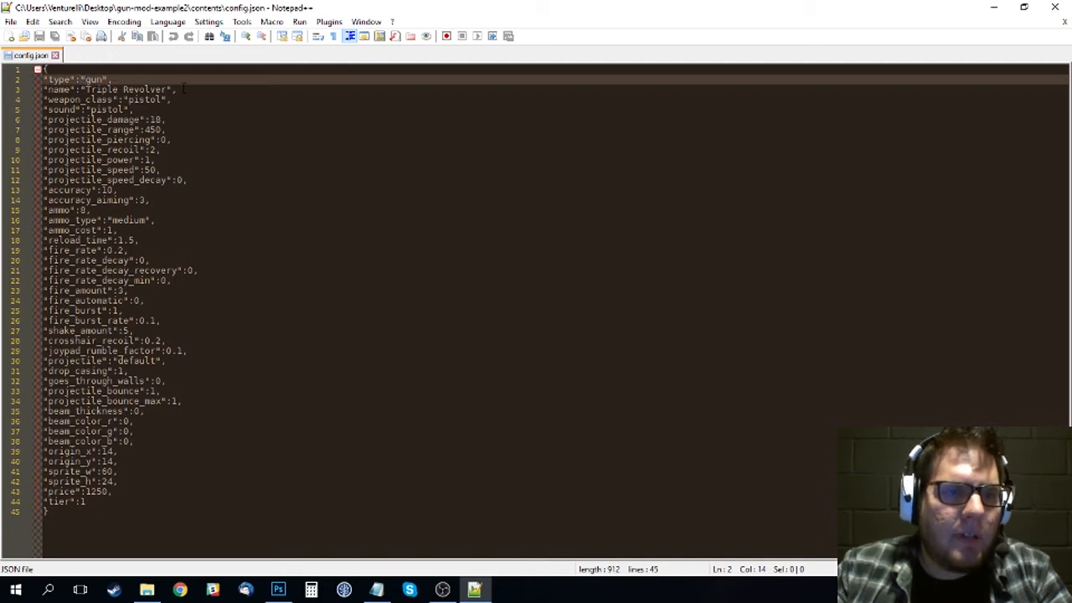
- Compare the weapon_class and sound entries in config.json by highlighting the value of each
{"action": "left_click", "coordinate": [176, 100]}
{"action": "key", "text": "Down"}
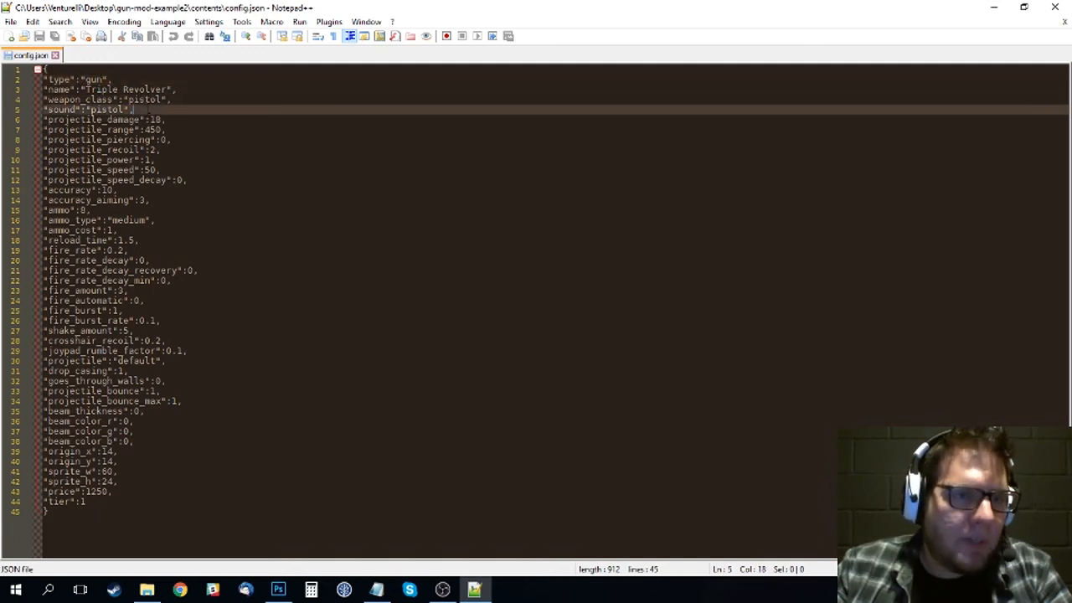
{"action": "key", "text": "Up"}
{"action": "key", "text": "Up"}
{"action": "key", "text": "Down"}
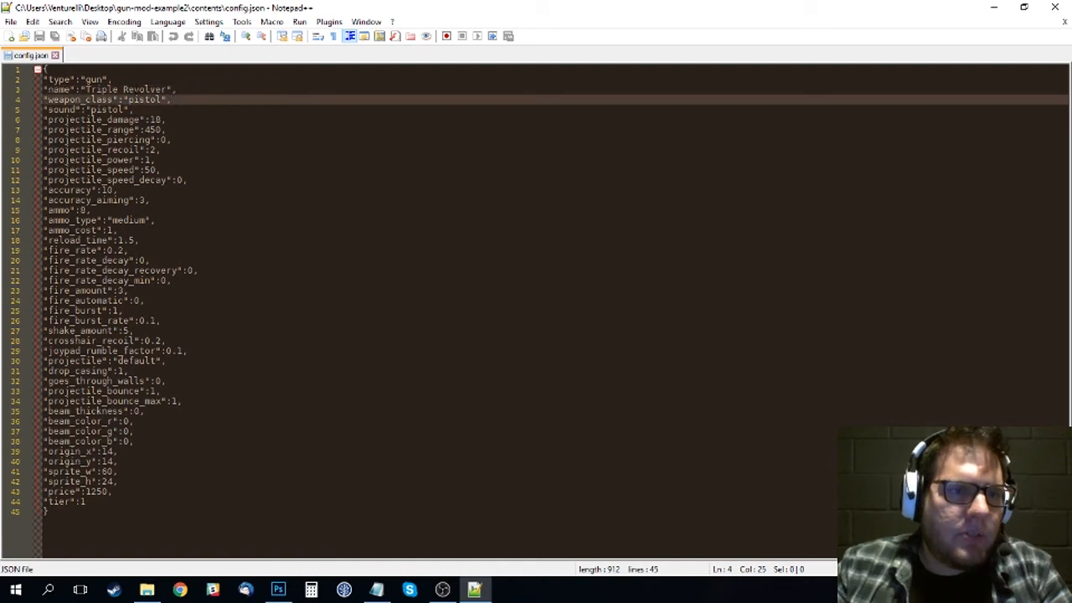
{"action": "double_click", "coordinate": [139, 99]}
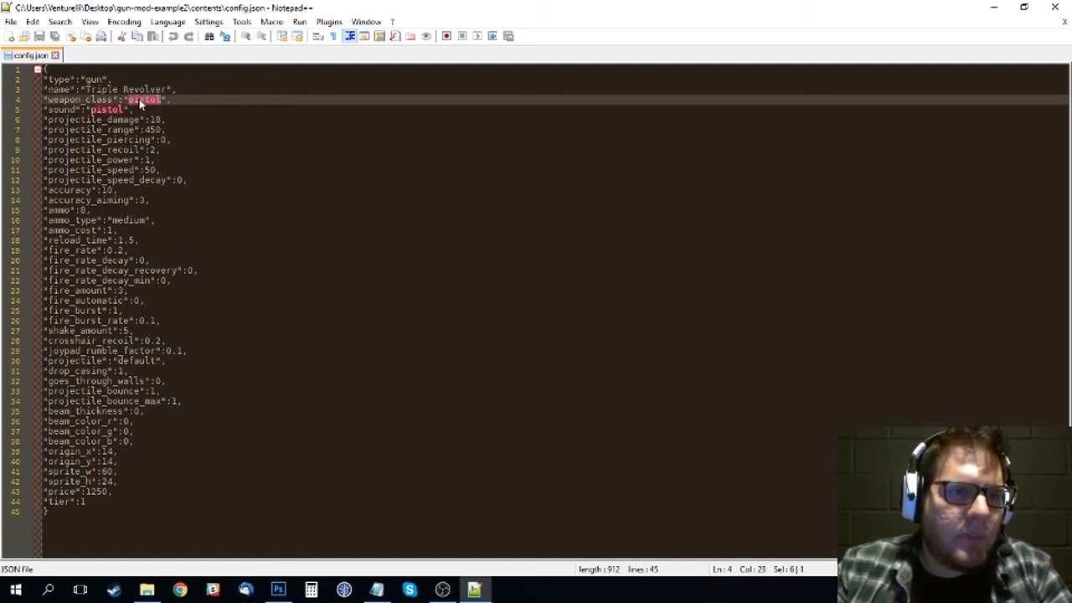
{"action": "left_click", "coordinate": [98, 109]}
{"action": "double_click", "coordinate": [84, 100]}
{"action": "double_click", "coordinate": [110, 110]}
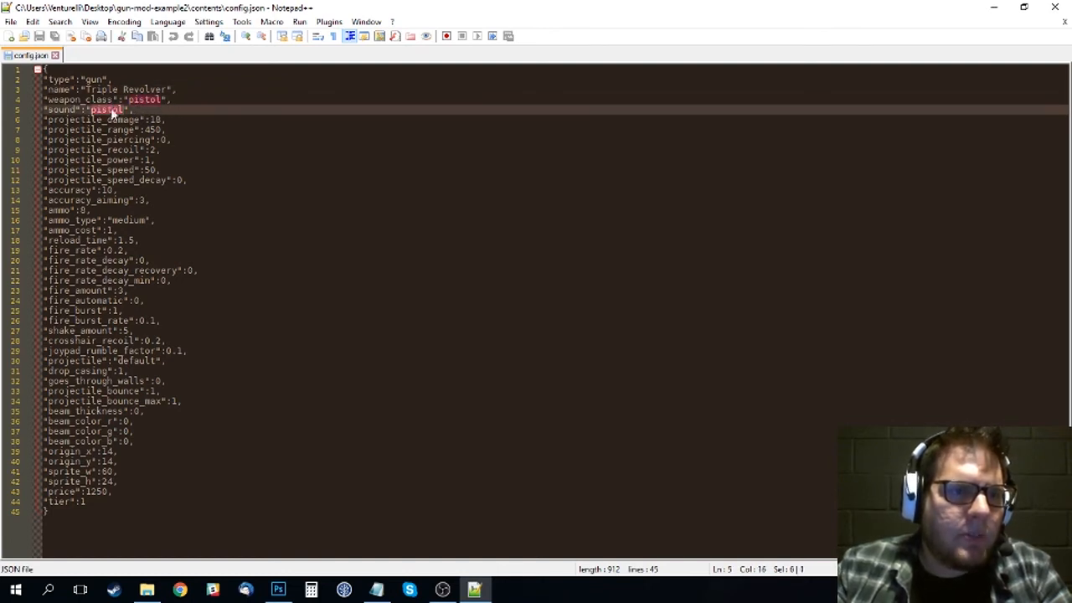
{"action": "left_click", "coordinate": [111, 109]}
{"action": "double_click", "coordinate": [146, 99]}
{"action": "double_click", "coordinate": [111, 110]}
{"action": "double_click", "coordinate": [146, 100]}
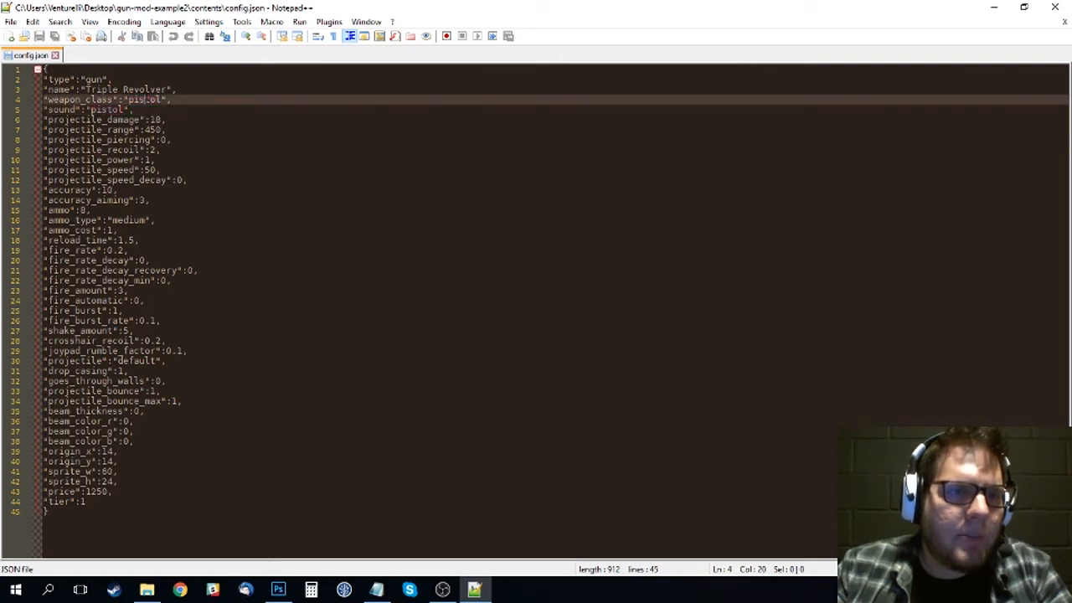
{"action": "double_click", "coordinate": [111, 110]}
- Open configGunExample.json from the contents folder of gun-mod-example-final in Notepad++
{"action": "left_click", "coordinate": [148, 590]}
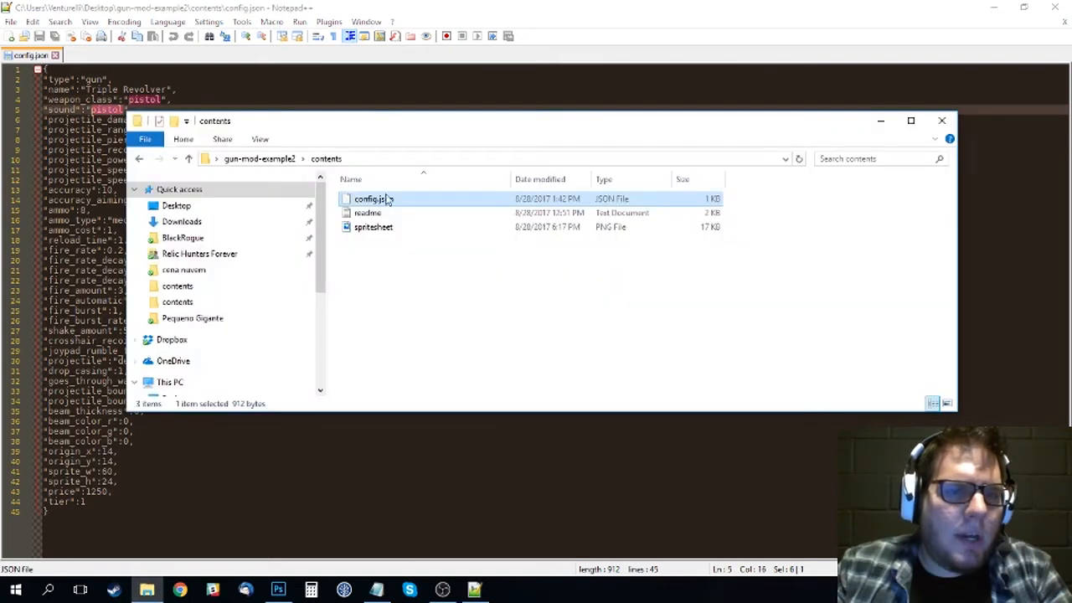
{"action": "key", "text": "super+d"}
{"action": "double_click", "coordinate": [75, 94]}
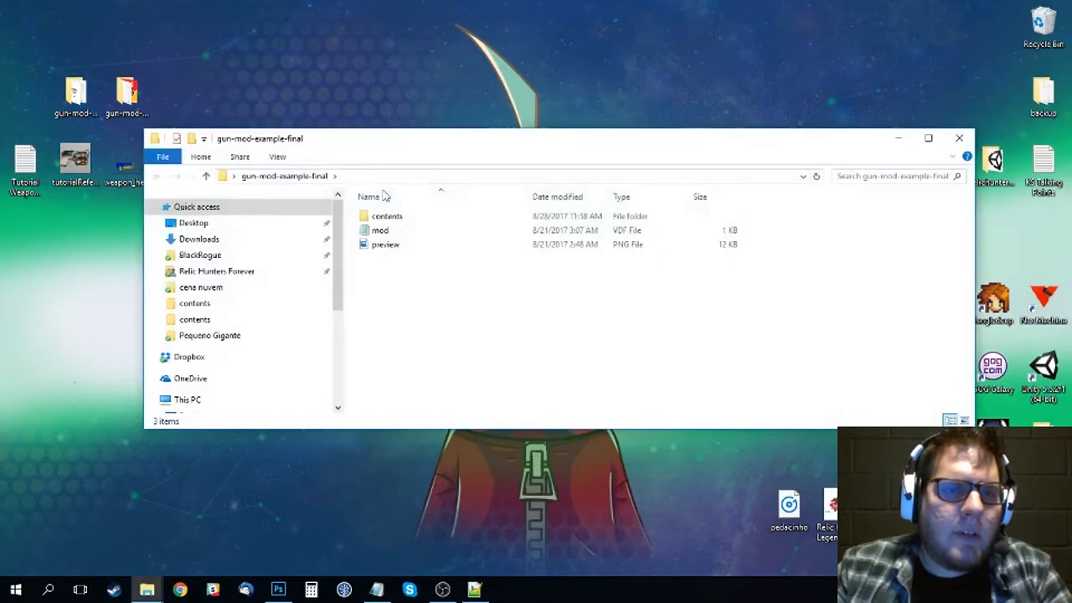
{"action": "double_click", "coordinate": [389, 215]}
{"action": "right_click", "coordinate": [400, 230]}
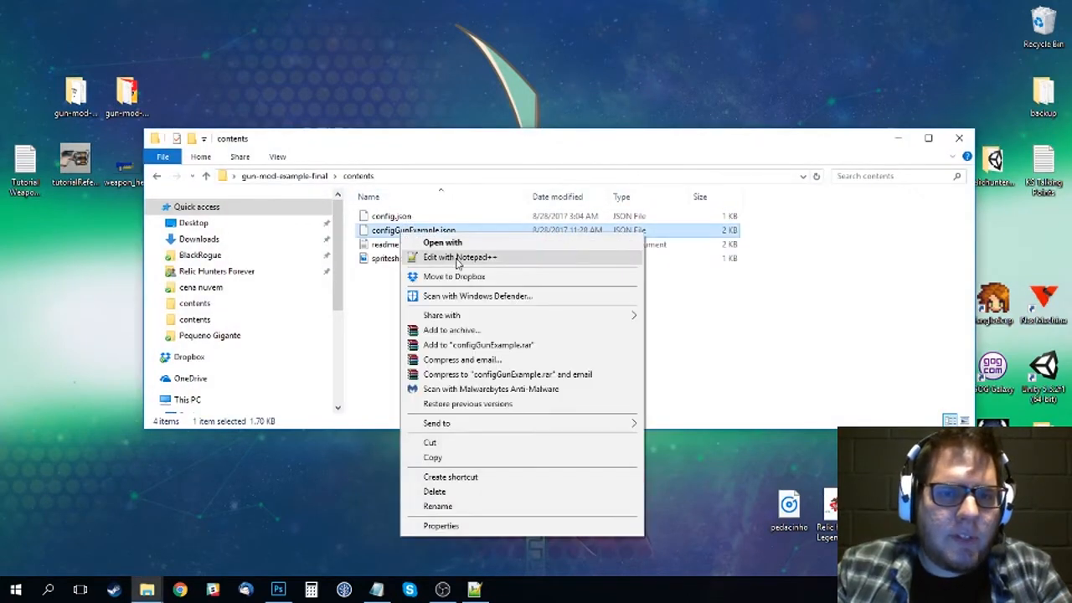
{"action": "left_click", "coordinate": [444, 251]}
- Check the accepted values of the sound property in configGunExample.json, highlighting the whole list and the rifle option
{"action": "left_click_drag", "start_coordinate": [89, 110], "coordinate": [395, 110]}
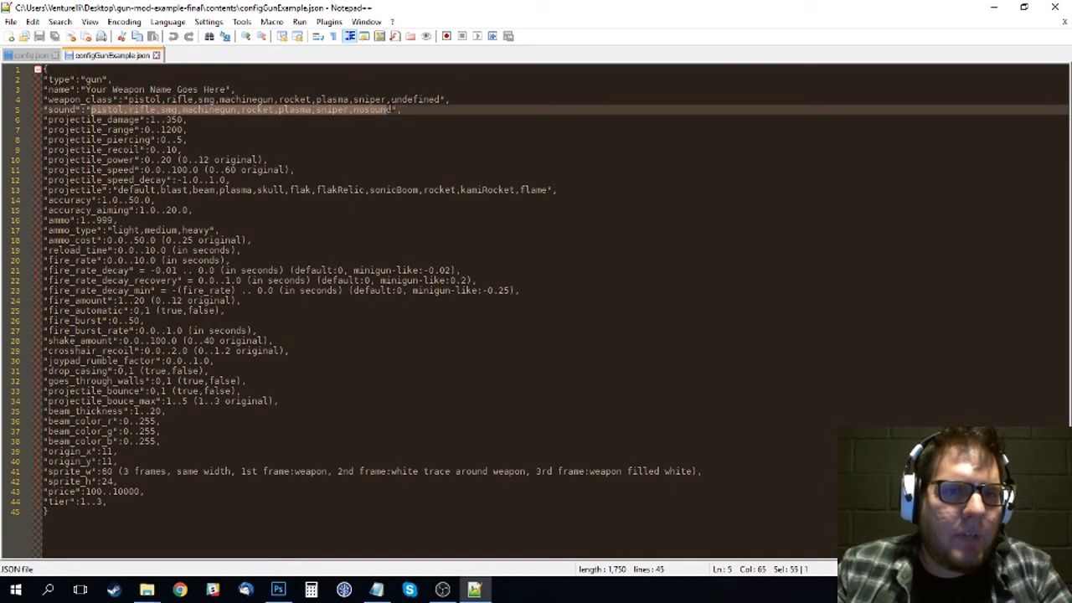
{"action": "left_click", "coordinate": [145, 118]}
{"action": "double_click", "coordinate": [142, 109]}
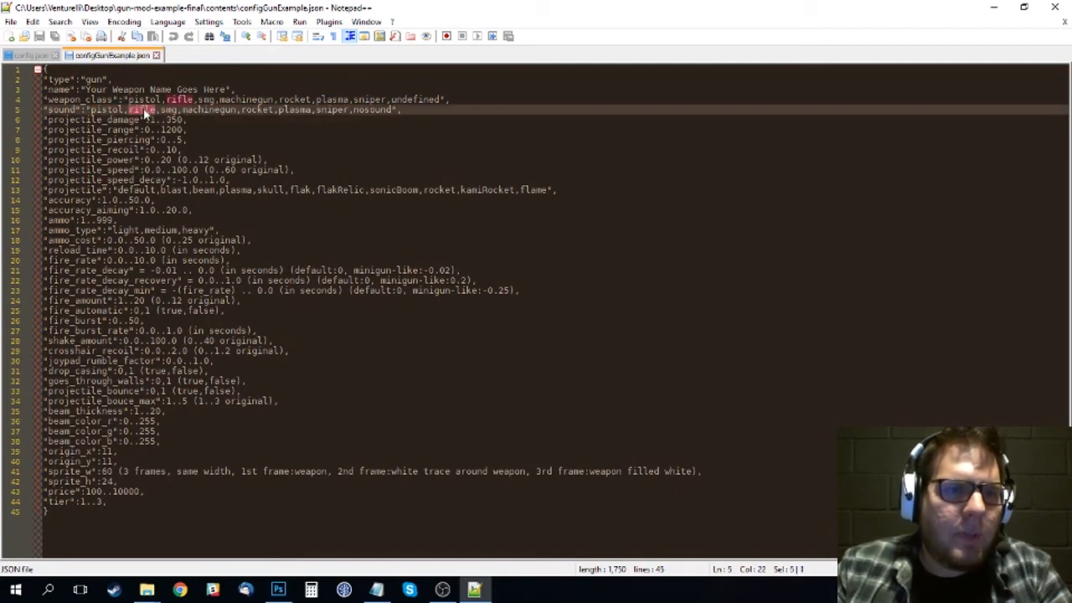
- Return to config.json, close configGunExample.json, and review the weapon_class and sound values
{"action": "left_click", "coordinate": [31, 55]}
{"action": "left_click", "coordinate": [106, 110]}
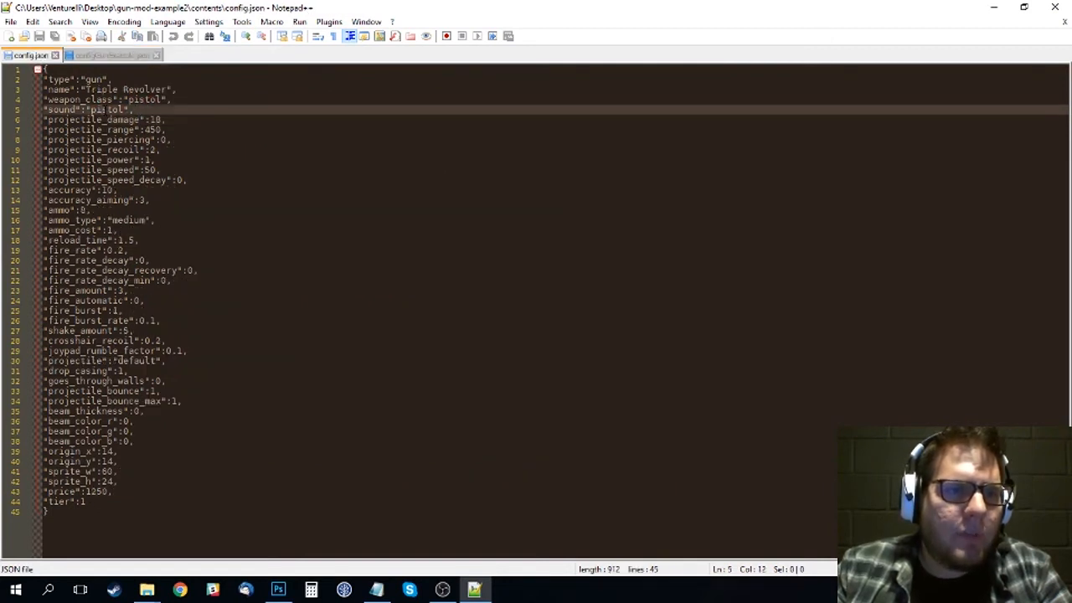
{"action": "double_click", "coordinate": [149, 101]}
{"action": "left_click", "coordinate": [146, 110]}
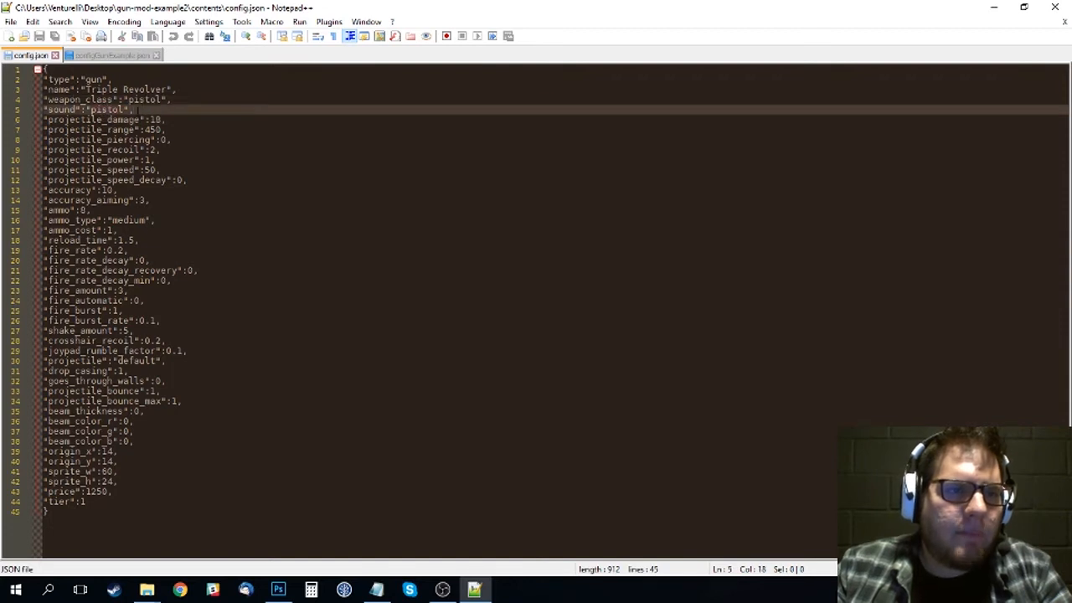
{"action": "left_click", "coordinate": [157, 55]}
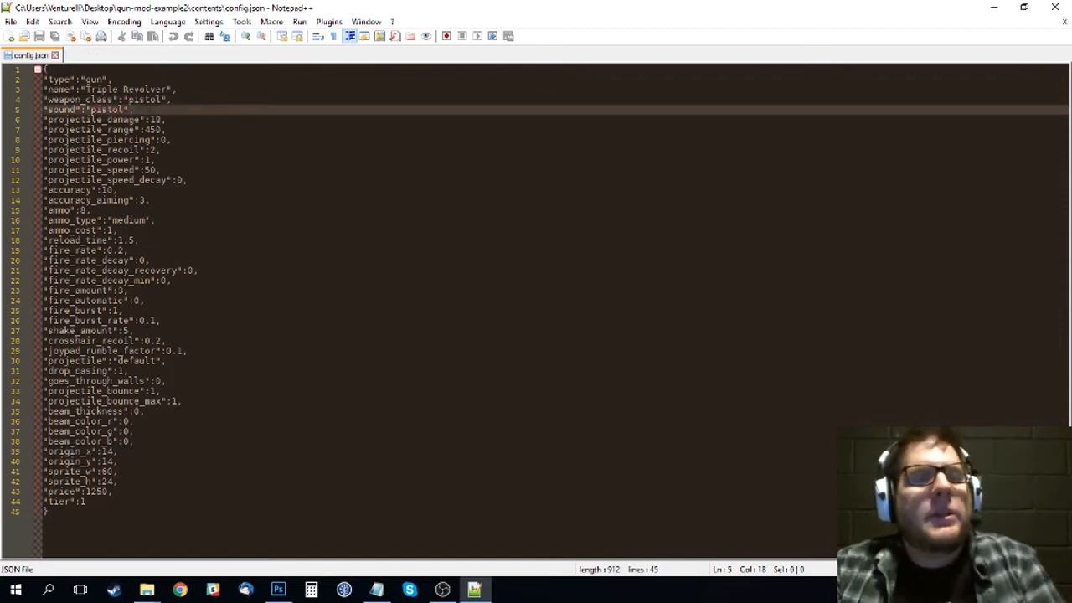
{"action": "left_click", "coordinate": [147, 99]}
{"action": "double_click", "coordinate": [99, 111]}
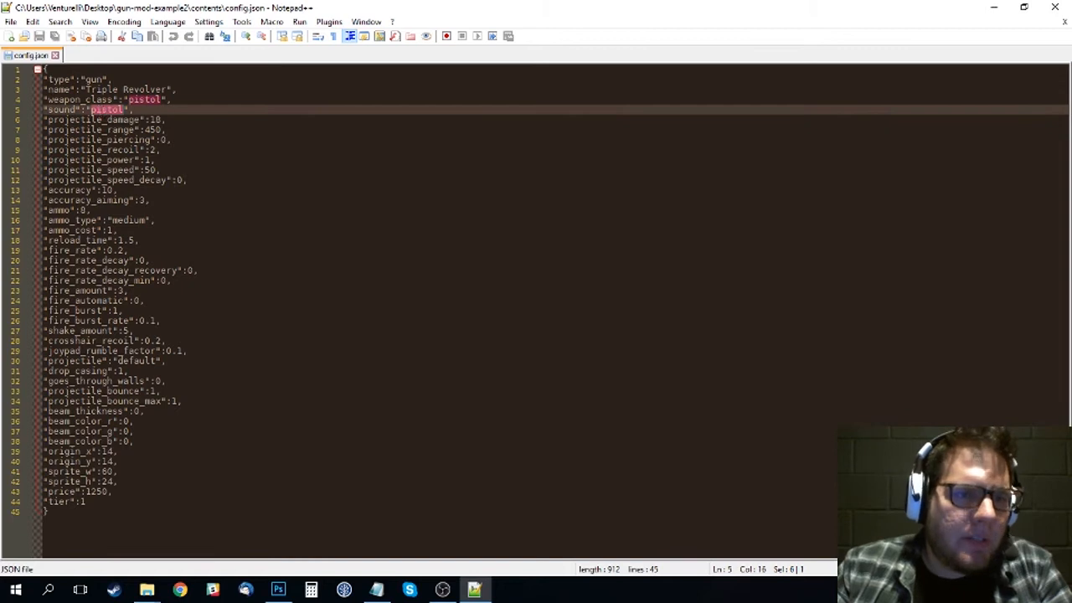
- Review the projectile_damage, projectile_range and projectile_piercing entries in config.json
{"action": "left_click", "coordinate": [176, 120]}
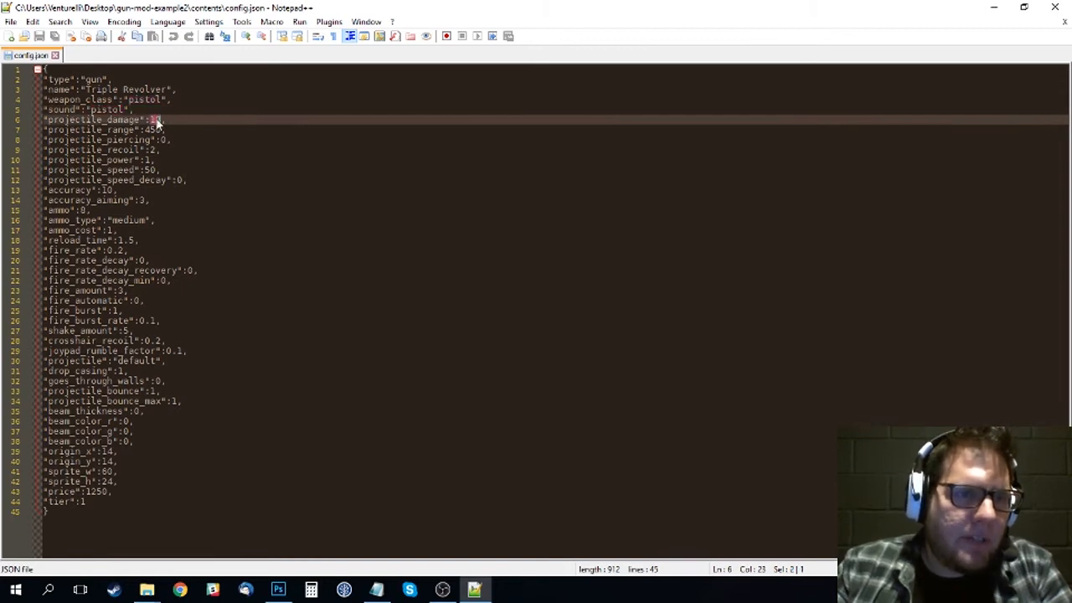
{"action": "double_click", "coordinate": [154, 119]}
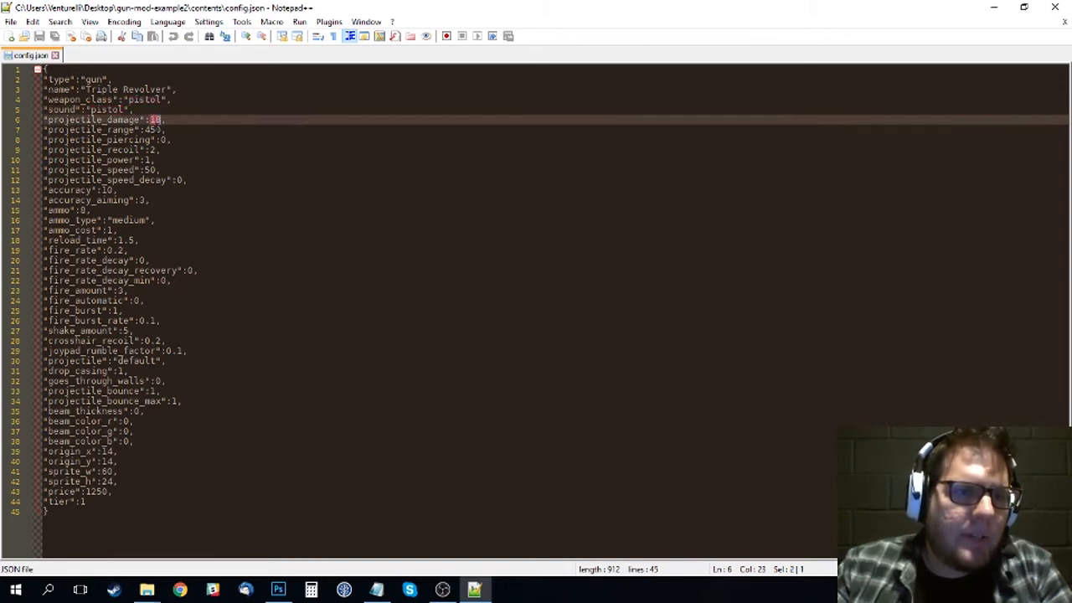
{"action": "double_click", "coordinate": [155, 130]}
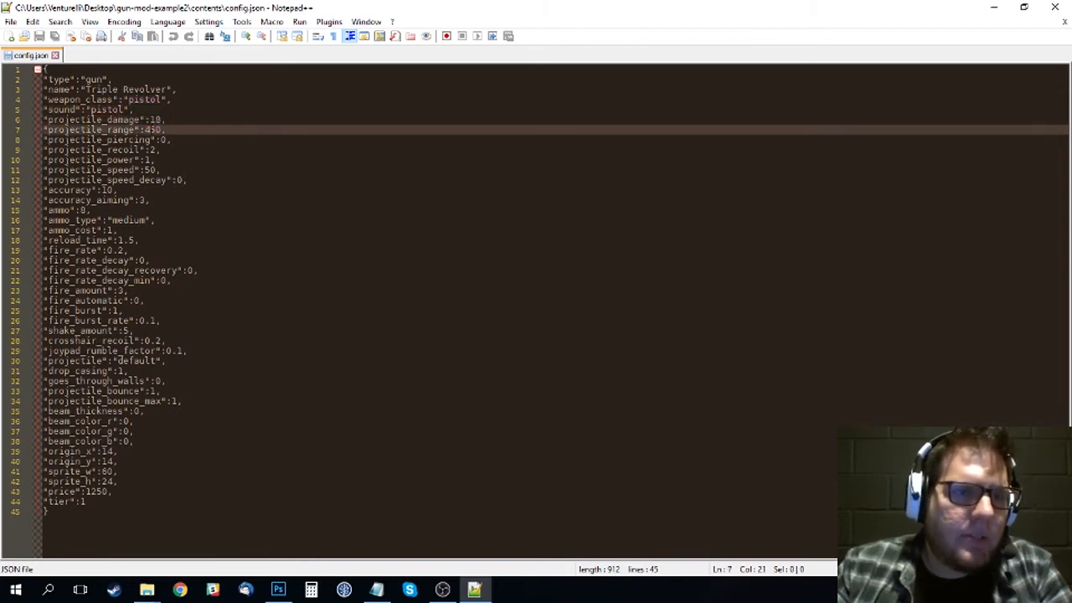
{"action": "left_click", "coordinate": [167, 130]}
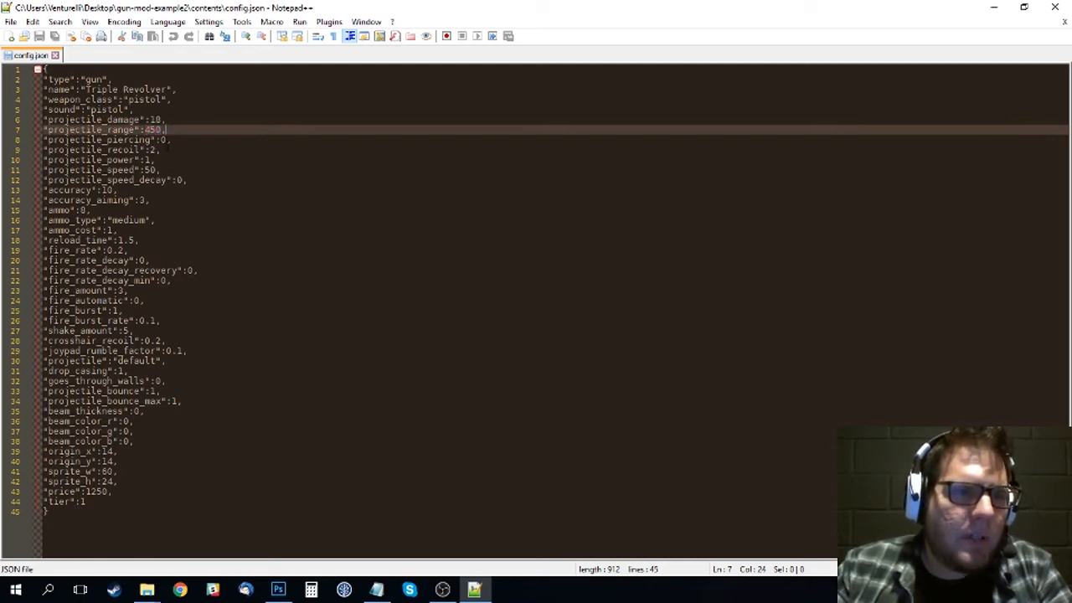
{"action": "left_click", "coordinate": [171, 140]}
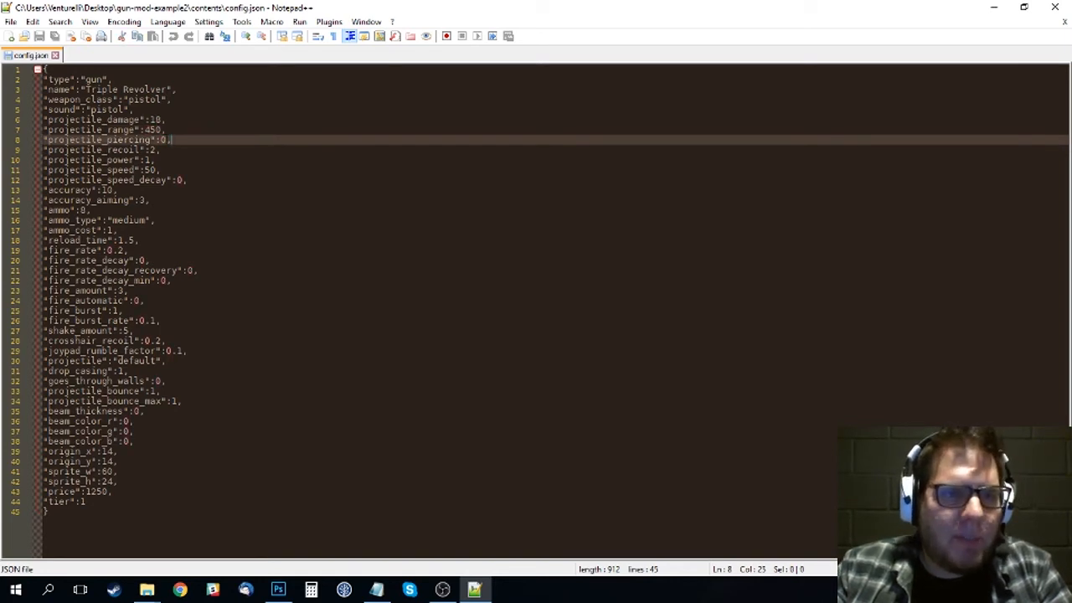
{"action": "left_click", "coordinate": [172, 140]}
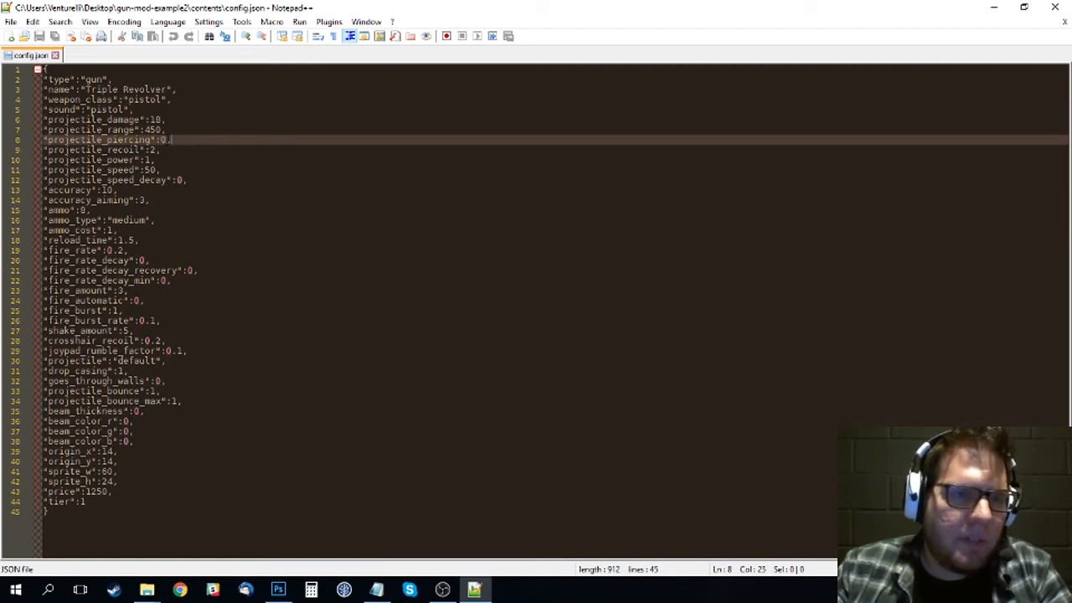
- Examine the projectile_recoil entry in config.json, highlighting its value
{"action": "left_click", "coordinate": [166, 150]}
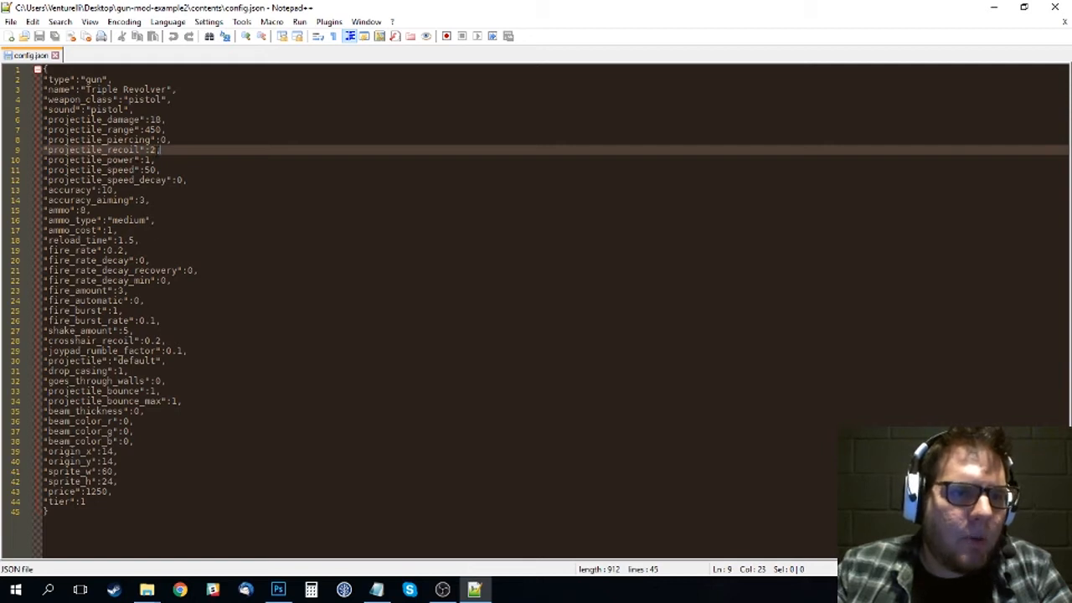
{"action": "key", "text": "shift+Left"}
{"action": "key", "text": "Right"}
{"action": "key", "text": "Right"}
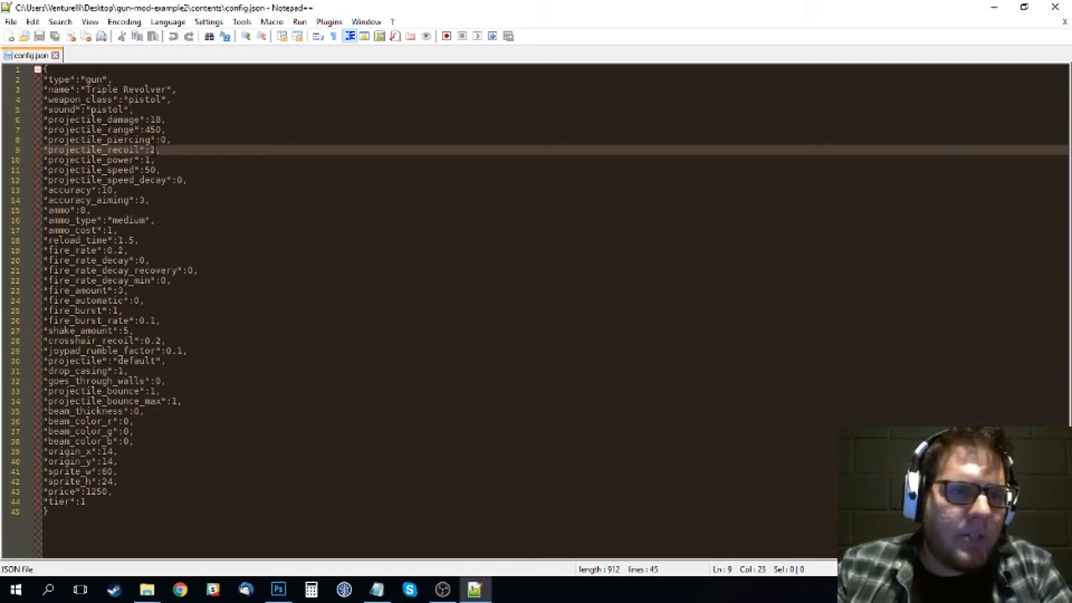
{"action": "key", "text": "shift+Left"}
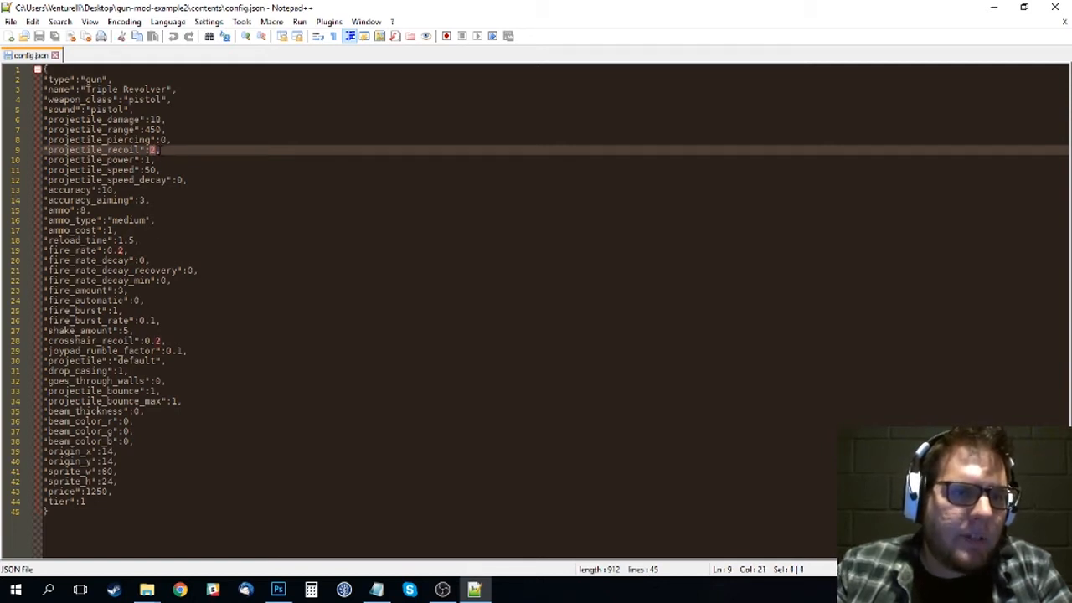
{"action": "key", "text": "Right"}
{"action": "key", "text": "Right"}
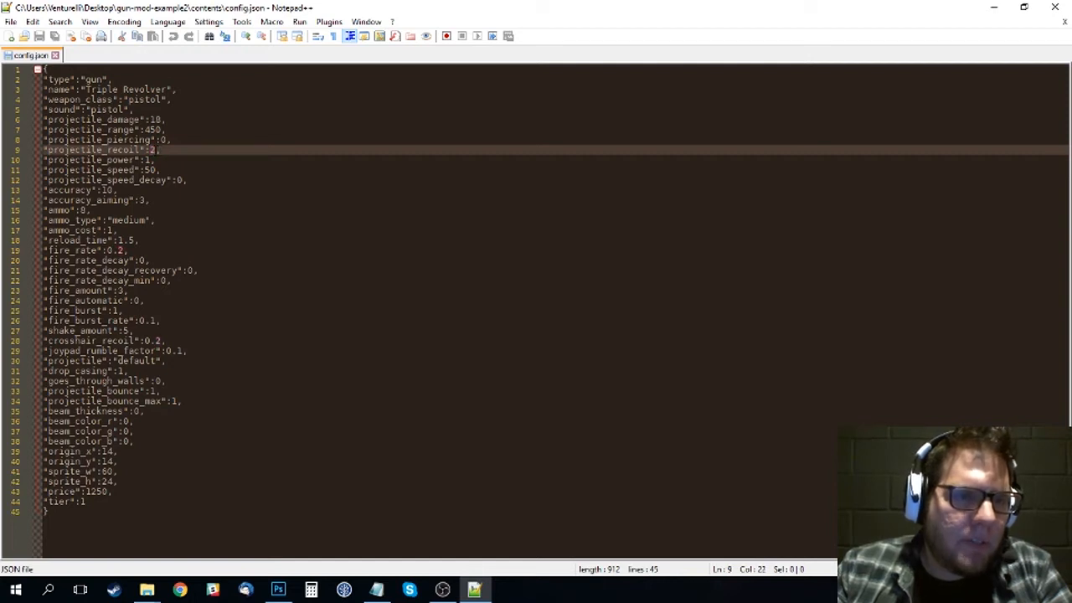
{"action": "key", "text": "shift+Left"}
{"action": "key", "text": "Right"}
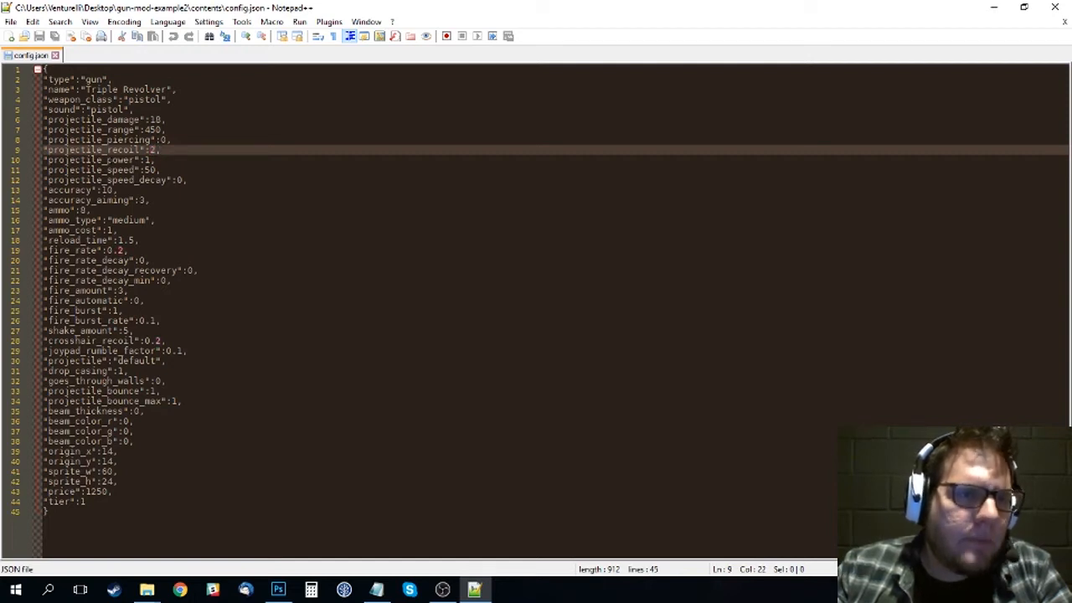
- Examine the projectile_power entry in config.json, highlighting its value, and point out the projectile_speed entry
{"action": "left_click", "coordinate": [108, 162]}
{"action": "key", "text": "shift+Left"}
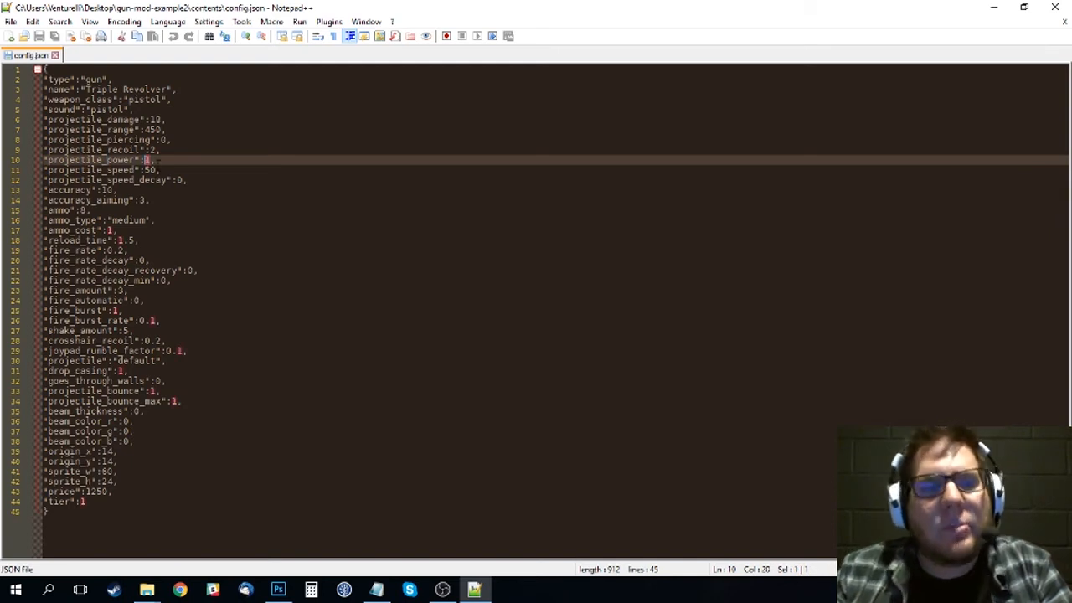
{"action": "key", "text": "Right"}
{"action": "key", "text": "Right"}
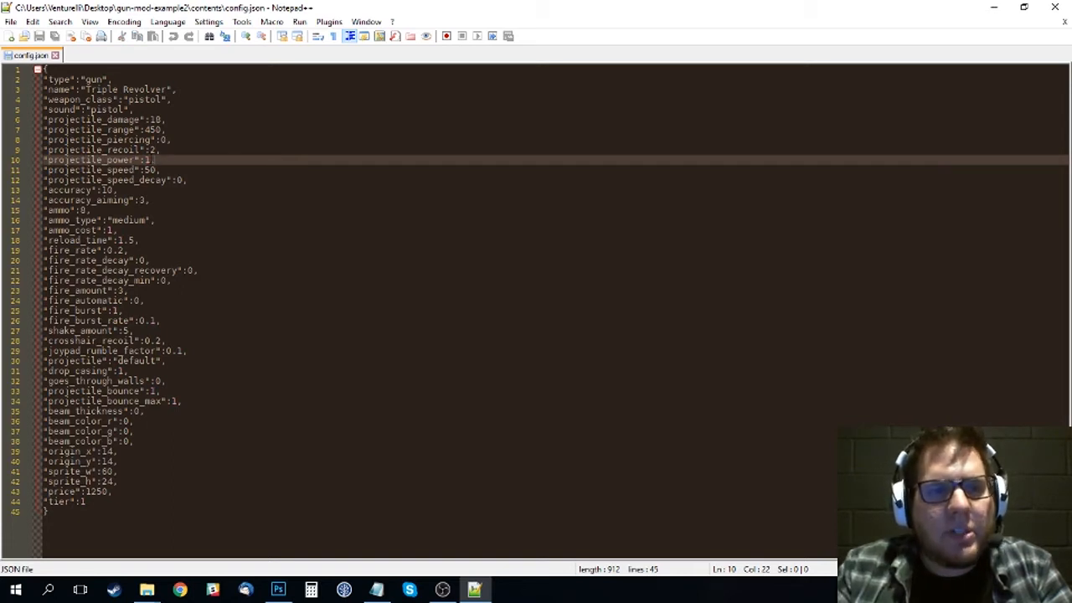
{"action": "key", "text": "Left"}
{"action": "key", "text": "shift+Left"}
{"action": "key", "text": "Right"}
{"action": "key", "text": "Right"}
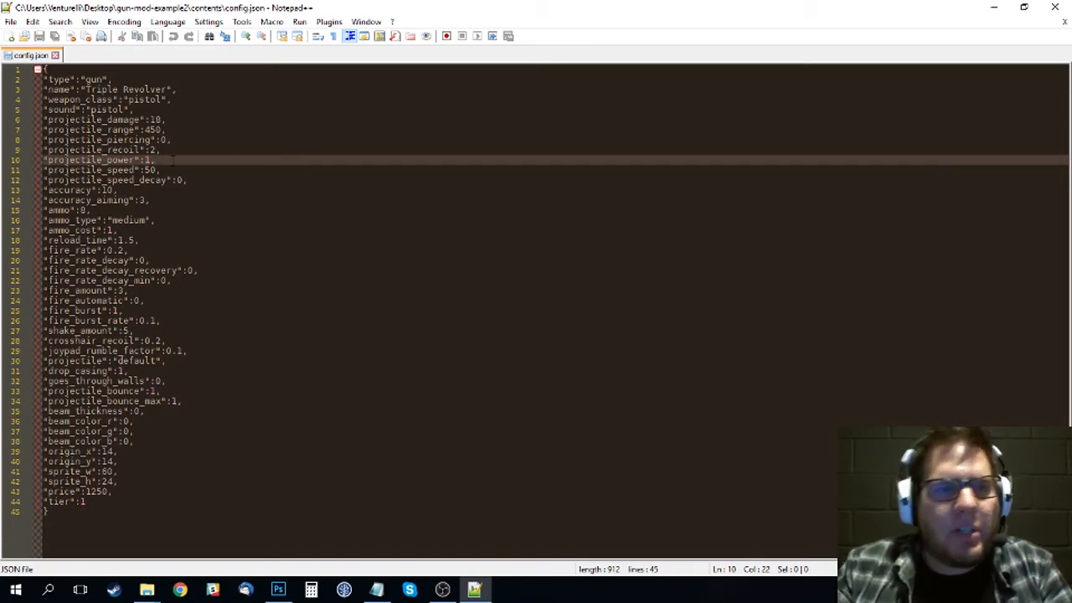
{"action": "left_click", "coordinate": [172, 170]}
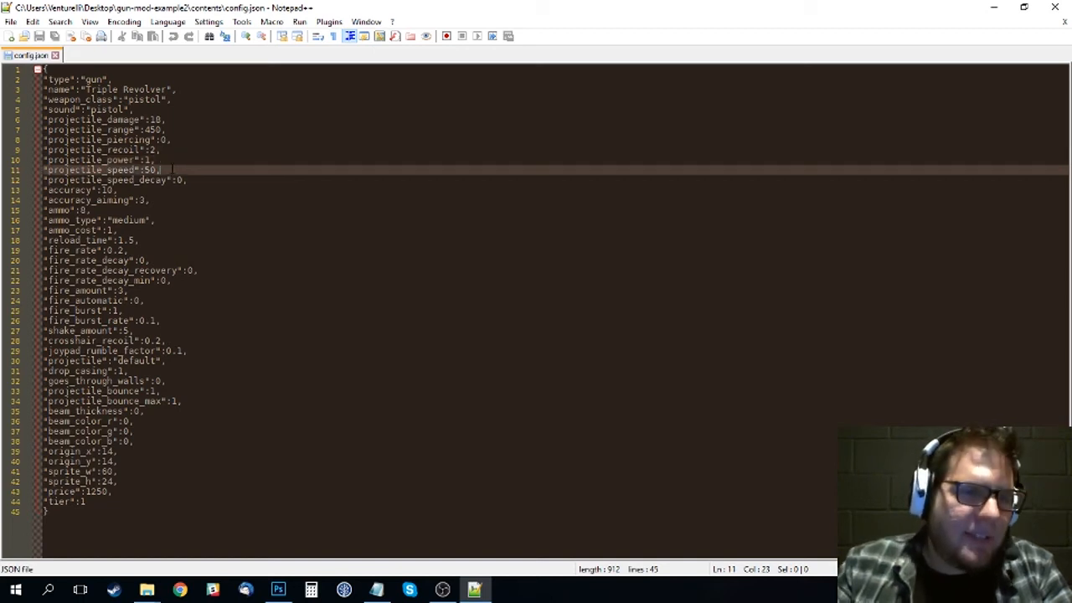
{"action": "left_click", "coordinate": [165, 159]}
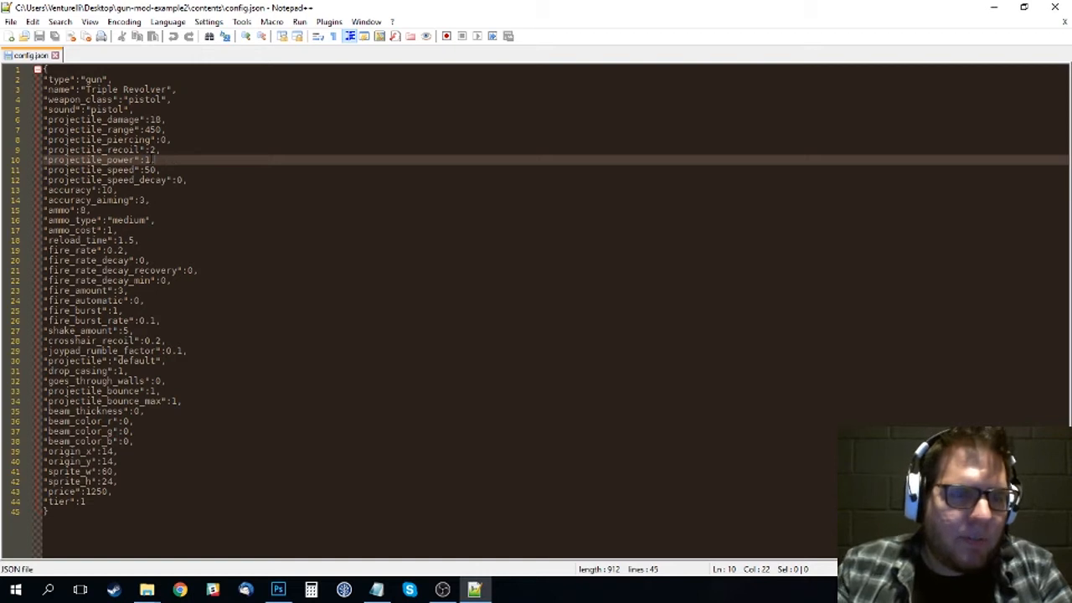
- Highlight the projectile_power value in config.json and examine the projectile_speed entry, highlighting its value
{"action": "key", "text": "shift+Left"}
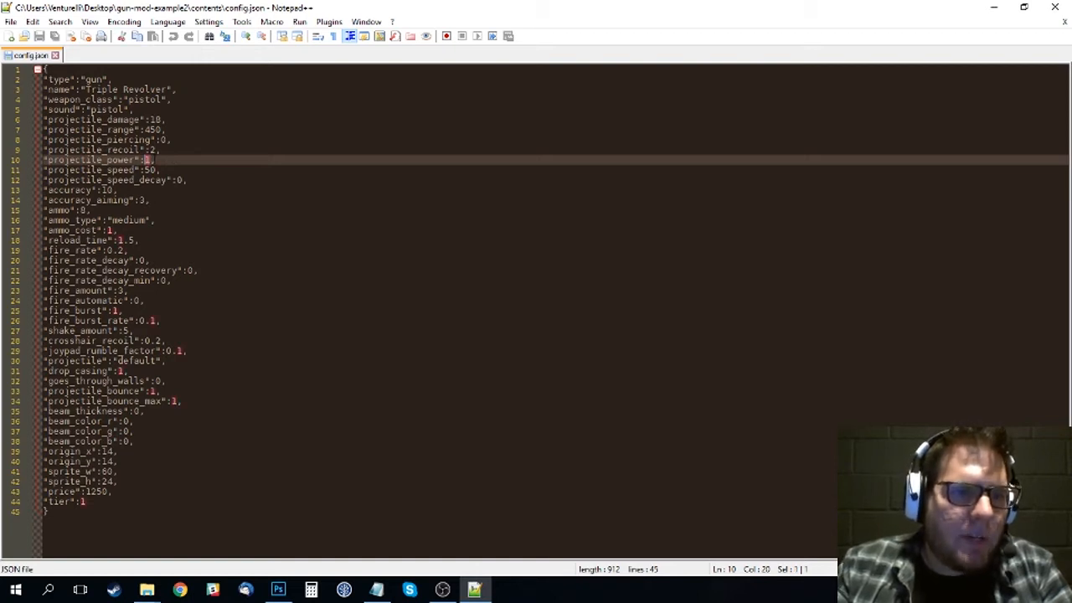
{"action": "left_click", "coordinate": [170, 164]}
{"action": "left_click", "coordinate": [198, 175]}
{"action": "double_click", "coordinate": [149, 170]}
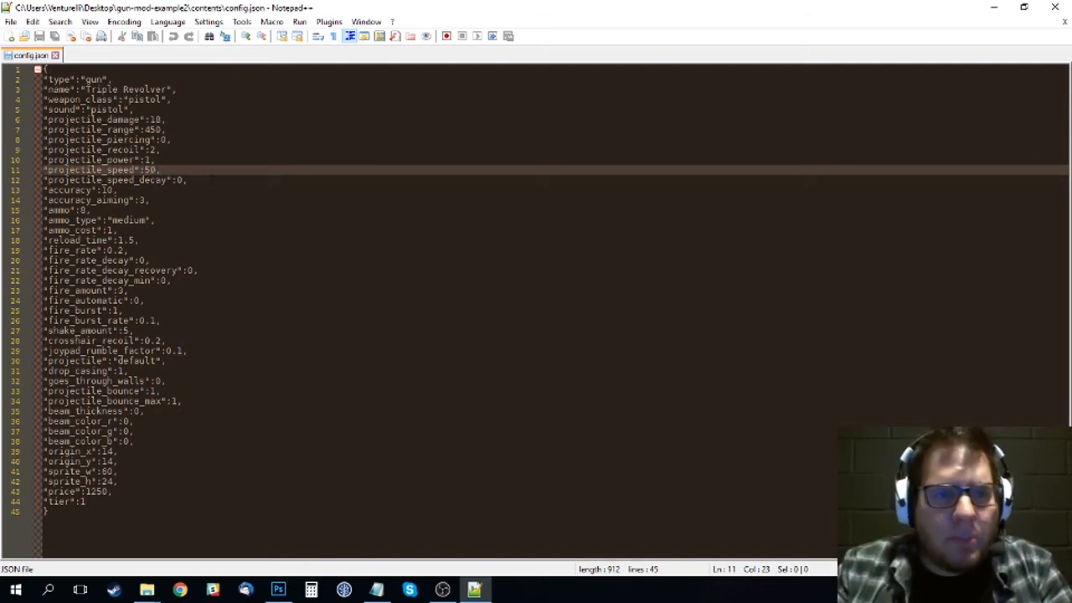
{"action": "left_click", "coordinate": [190, 180]}
{"action": "left_click", "coordinate": [164, 170]}
{"action": "double_click", "coordinate": [150, 170]}
{"action": "left_click", "coordinate": [168, 170]}
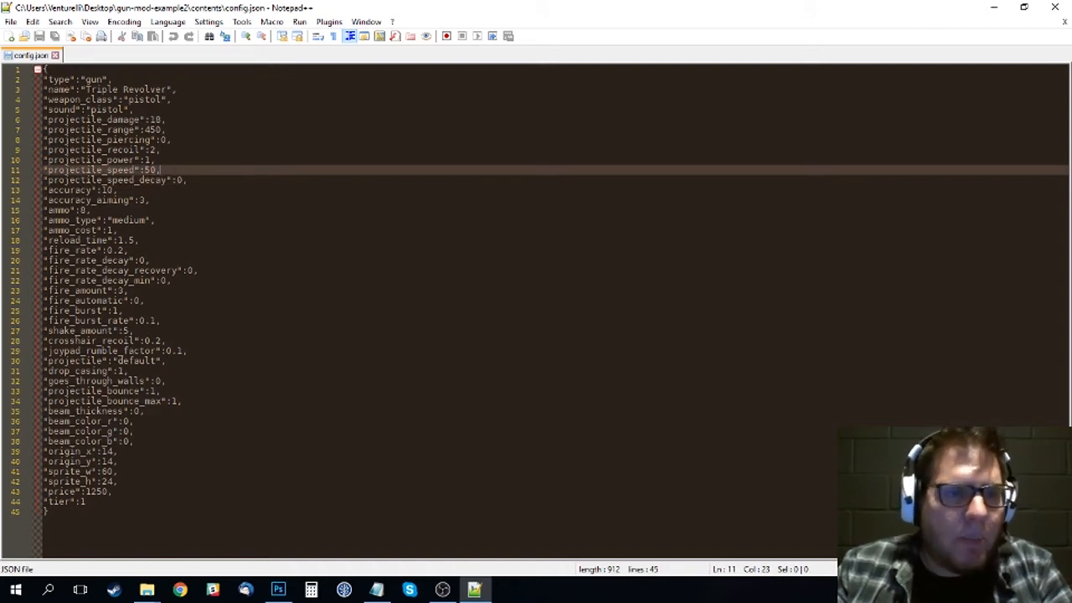
{"action": "double_click", "coordinate": [149, 170]}
{"action": "left_click", "coordinate": [176, 167]}
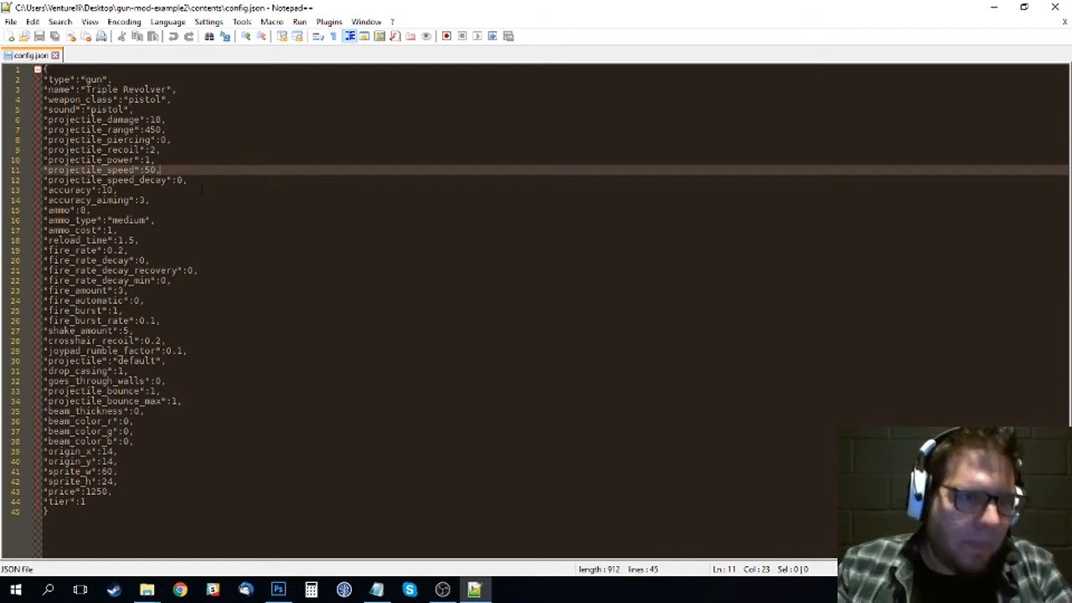
- Examine the projectile_speed_decay entry in config.json, highlighting its value and comparing it with projectile_speed
{"action": "left_click", "coordinate": [199, 180]}
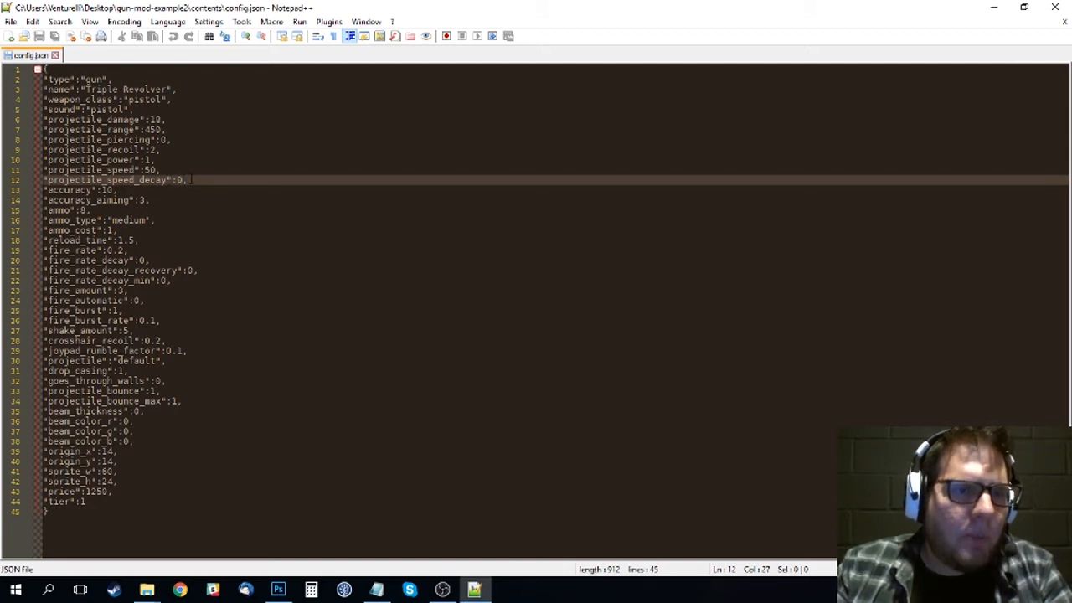
{"action": "key", "text": "shift+Left"}
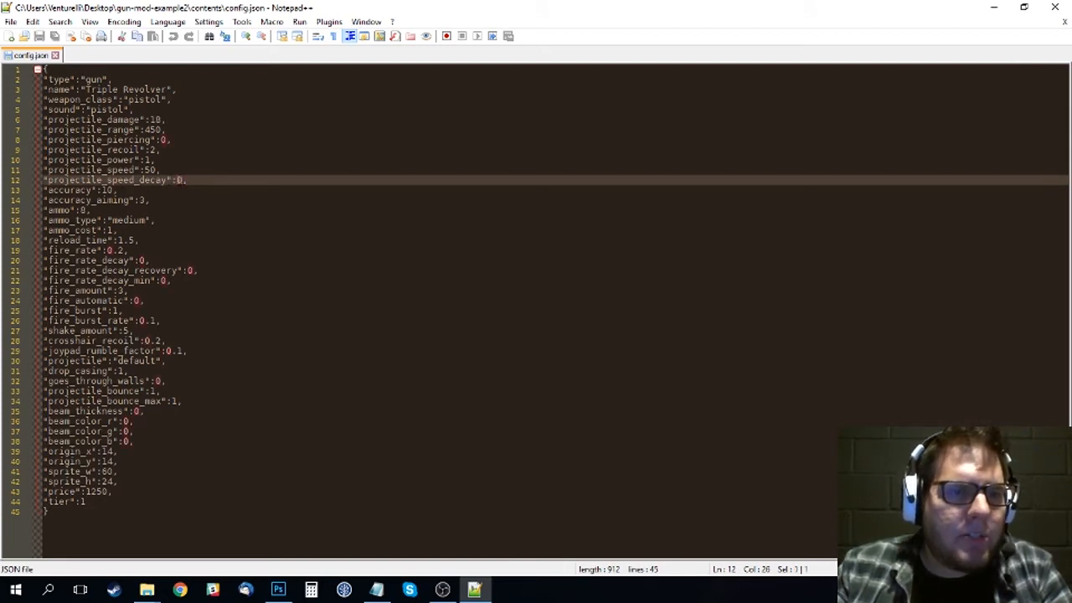
{"action": "left_click", "coordinate": [203, 180]}
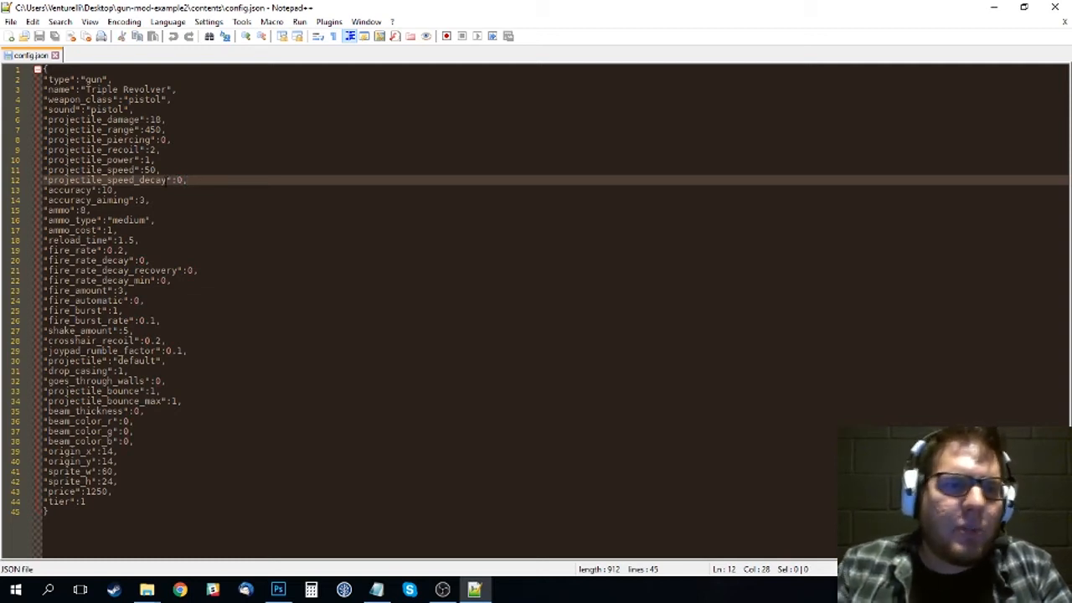
{"action": "type", "text": ","}
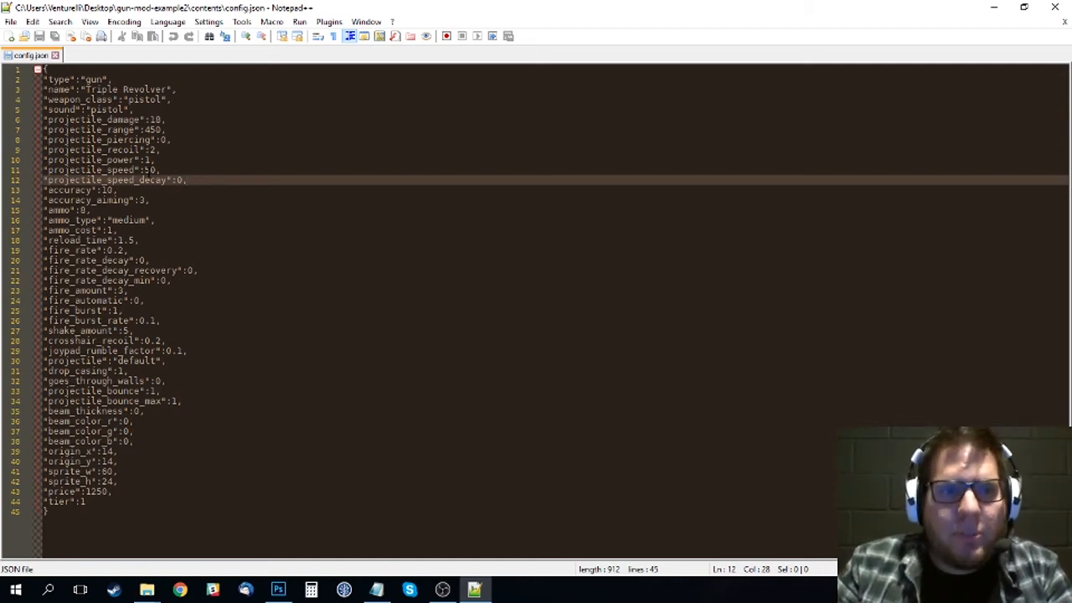
{"action": "double_click", "coordinate": [148, 170]}
{"action": "left_click", "coordinate": [184, 180]}
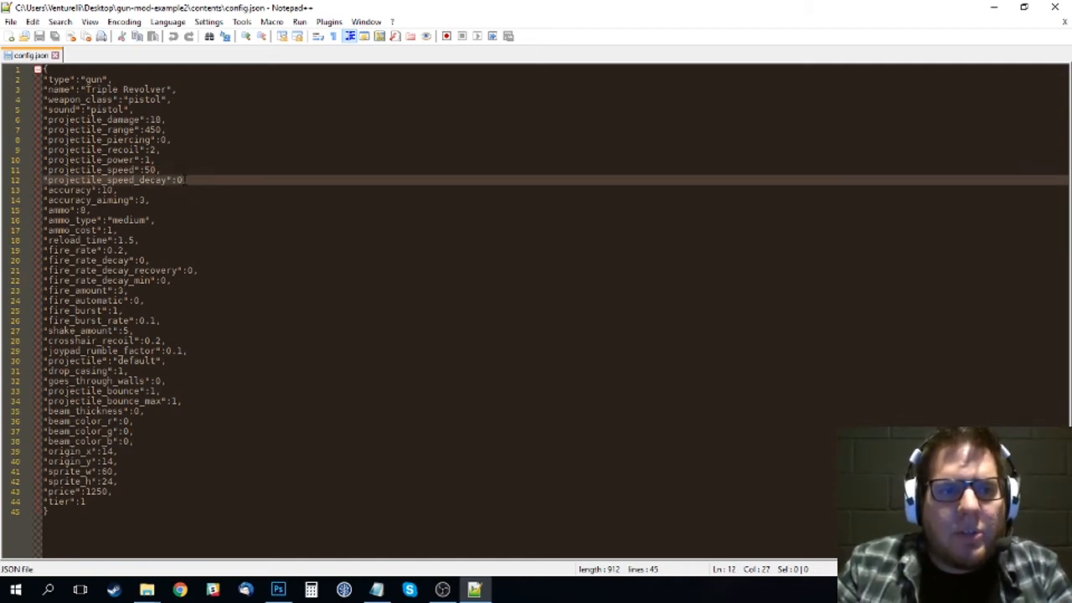
{"action": "key", "text": "shift+Left"}
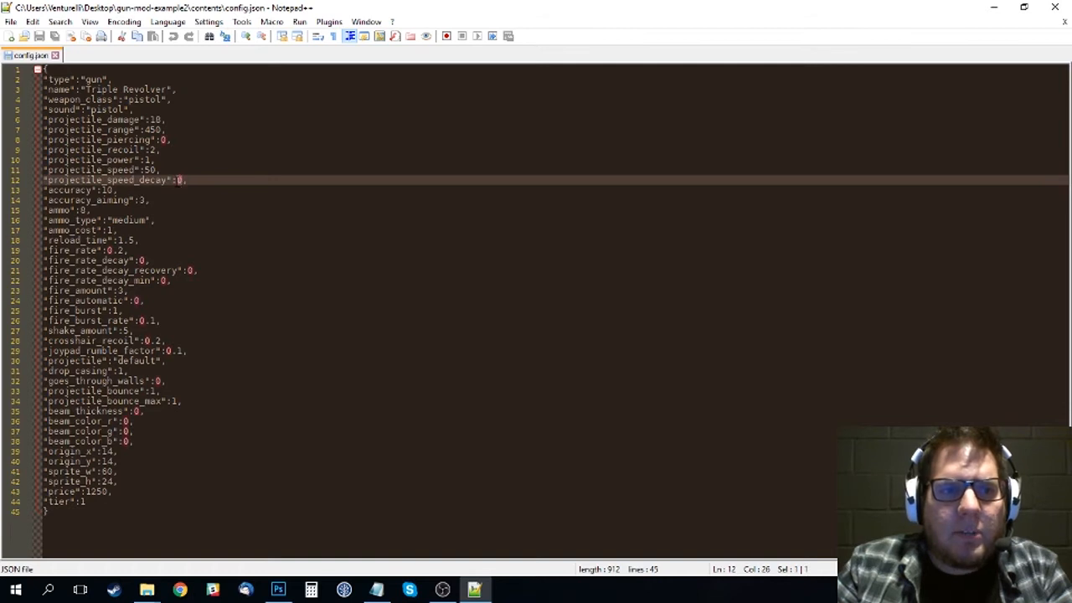
{"action": "left_click", "coordinate": [200, 181]}
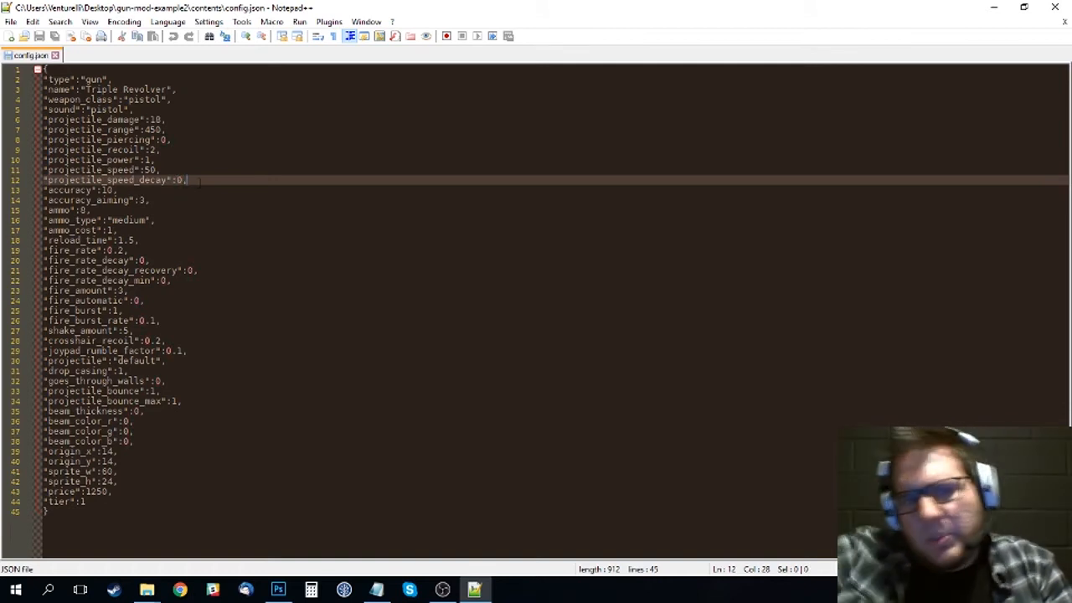
- Examine the accuracy entry in config.json, highlighting its value
{"action": "left_click", "coordinate": [105, 190]}
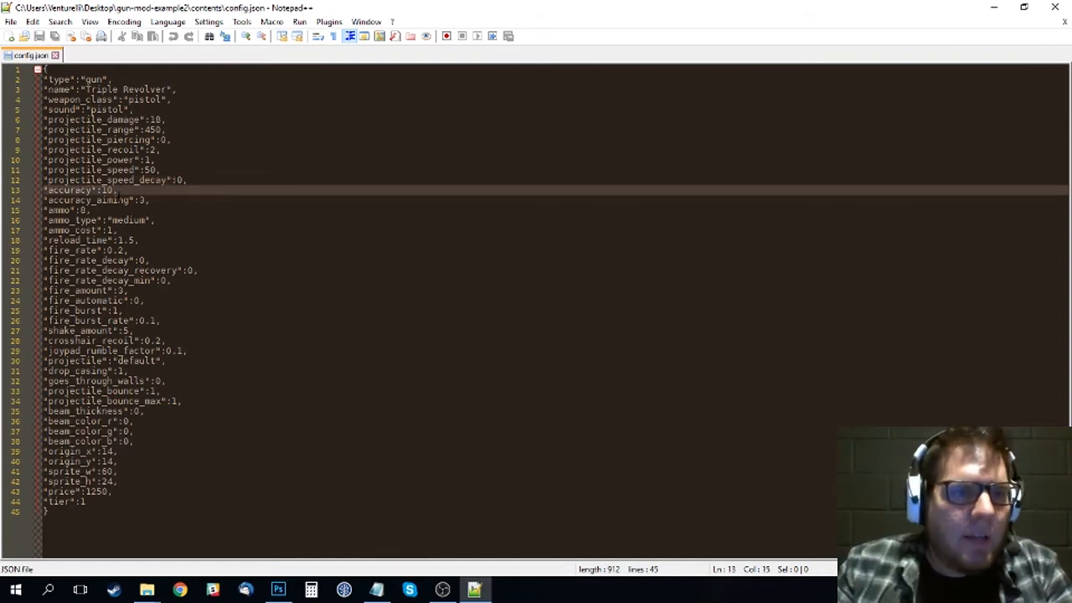
{"action": "double_click", "coordinate": [105, 191]}
{"action": "left_click", "coordinate": [122, 190]}
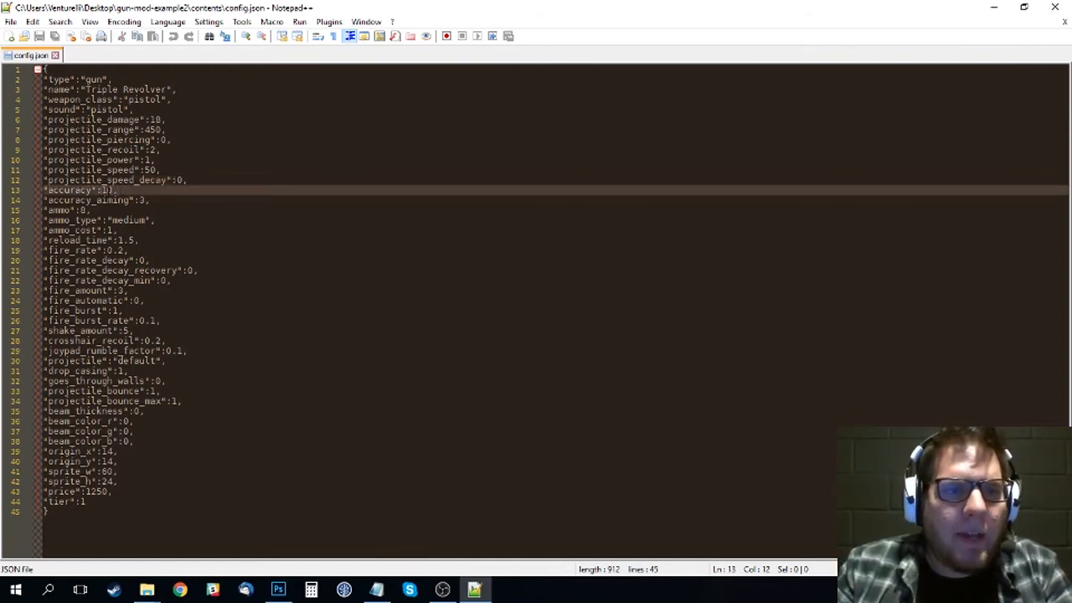
{"action": "double_click", "coordinate": [106, 191]}
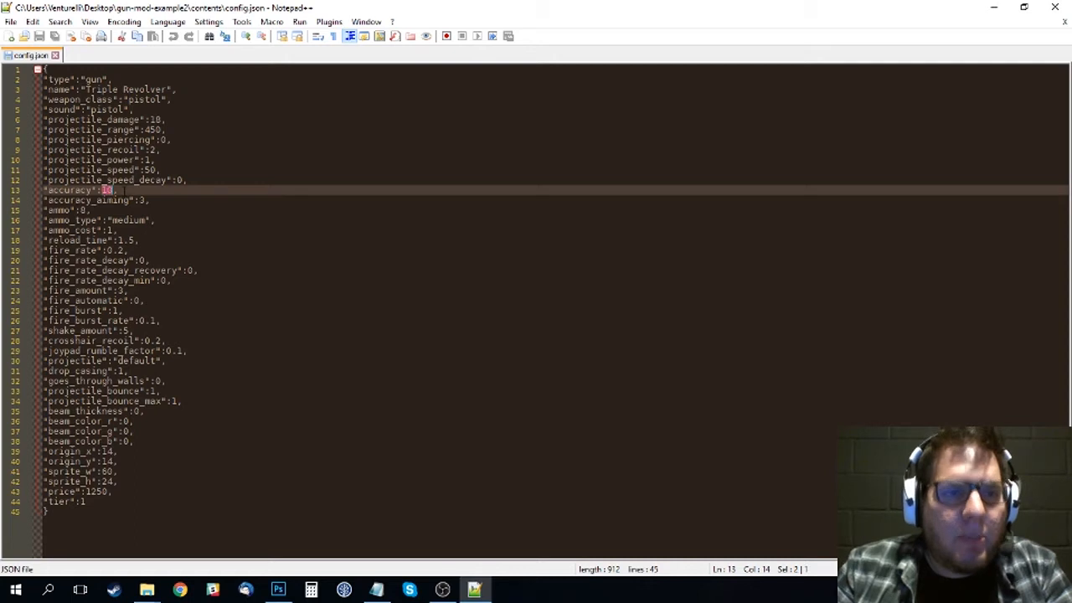
{"action": "left_click", "coordinate": [120, 190]}
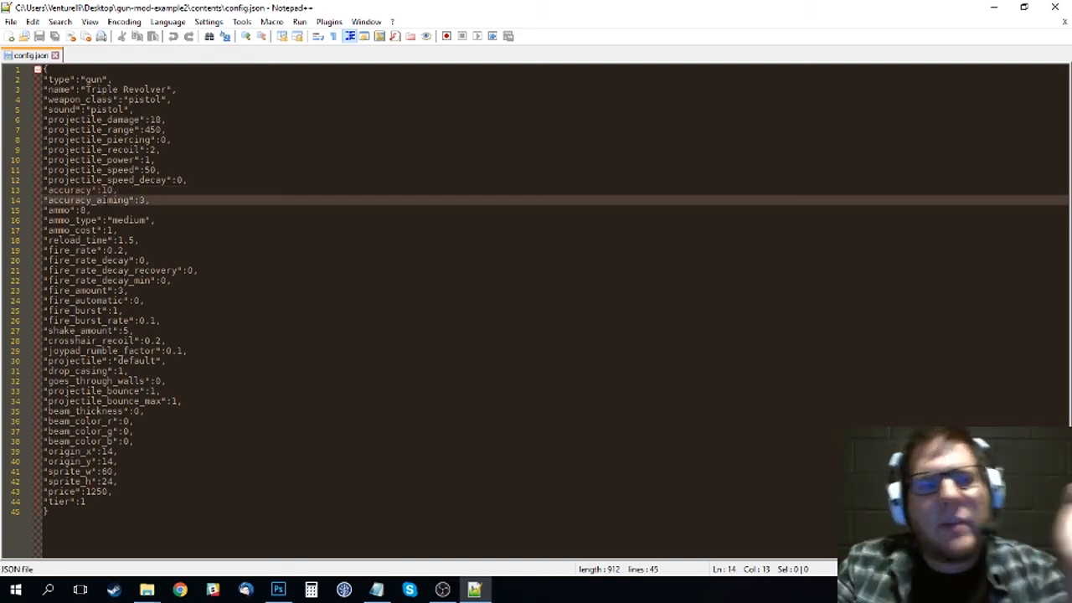
- Examine the accuracy_aiming entry in config.json, highlighting its value
{"action": "double_click", "coordinate": [108, 202]}
{"action": "left_click", "coordinate": [157, 201]}
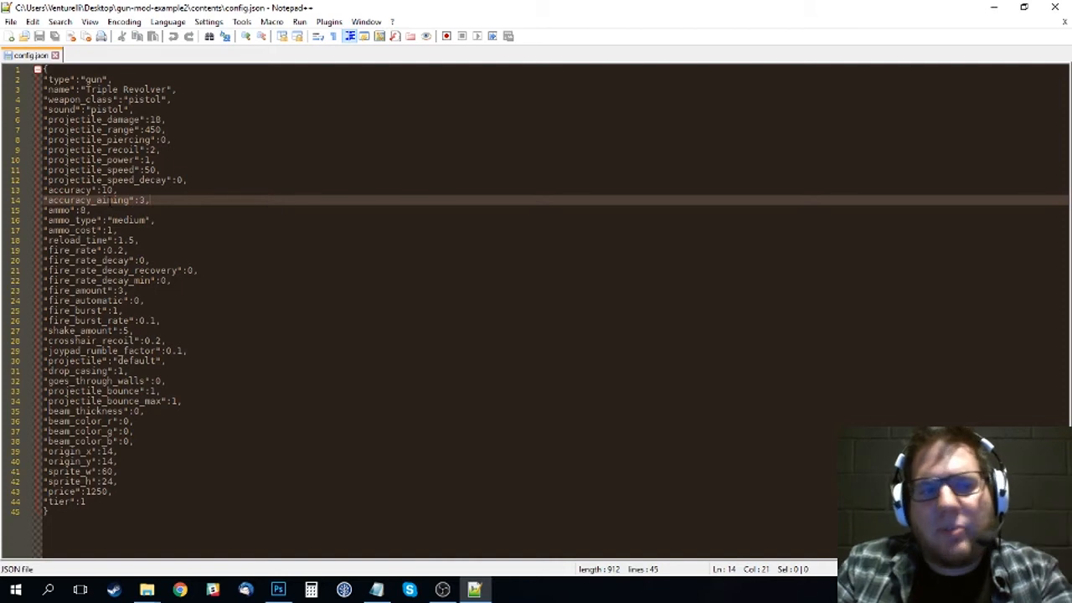
{"action": "left_click", "coordinate": [94, 201]}
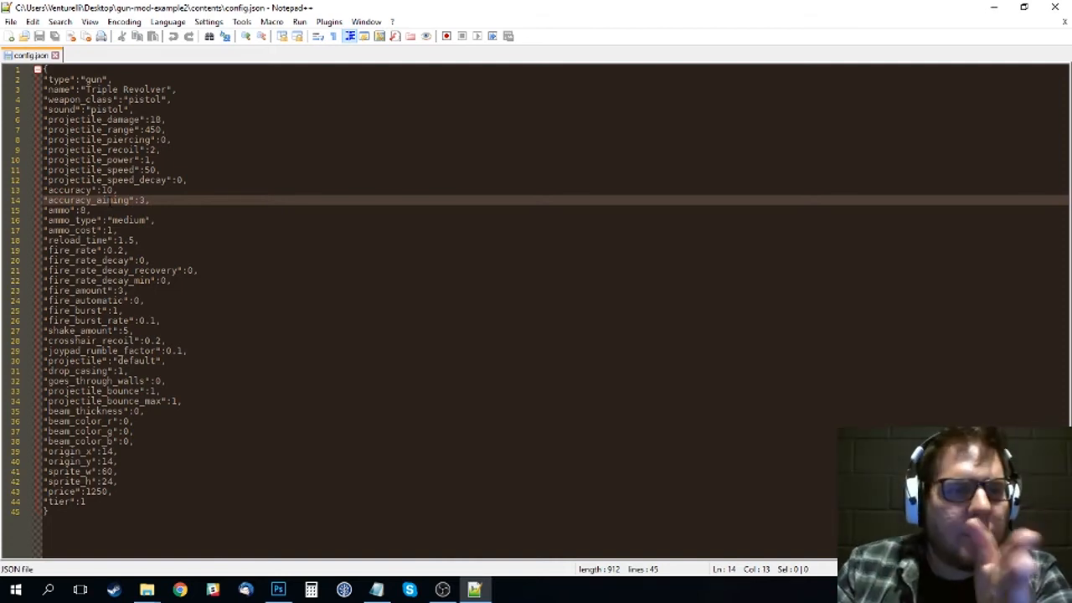
{"action": "double_click", "coordinate": [154, 201]}
{"action": "left_click", "coordinate": [144, 201]}
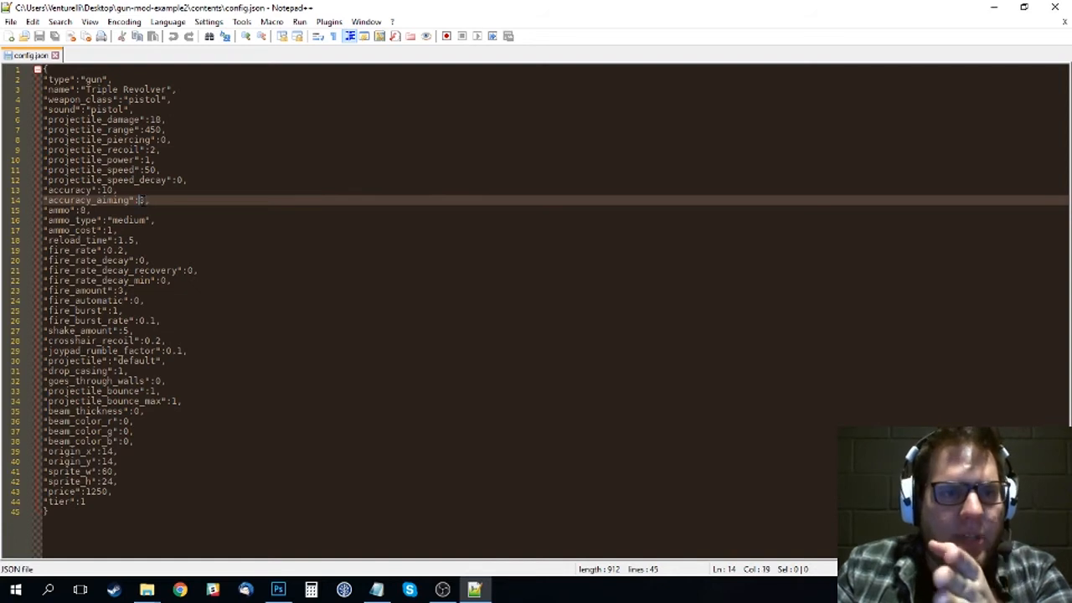
{"action": "key", "text": "shift+Left"}
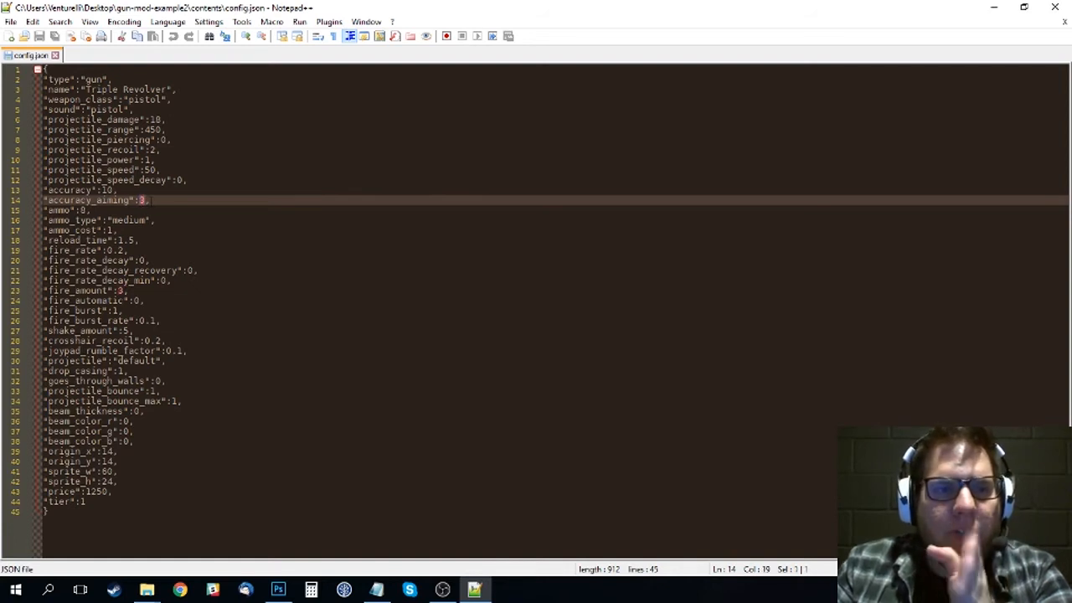
- Examine the ammo entry in config.json, highlighting its value
{"action": "left_click", "coordinate": [116, 210]}
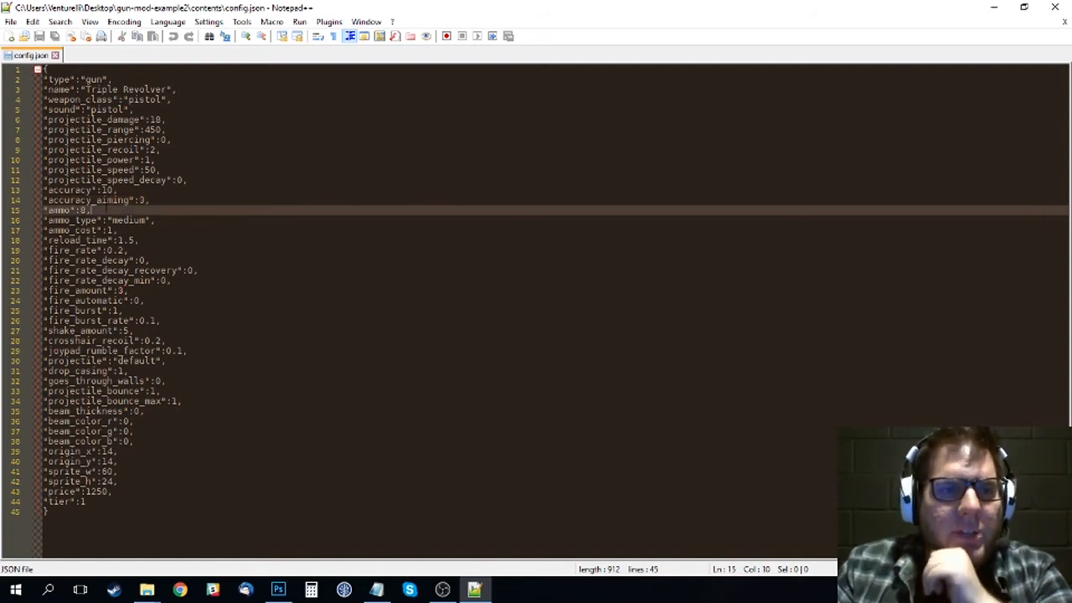
{"action": "left_click_drag", "start_coordinate": [86, 210], "coordinate": [81, 211]}
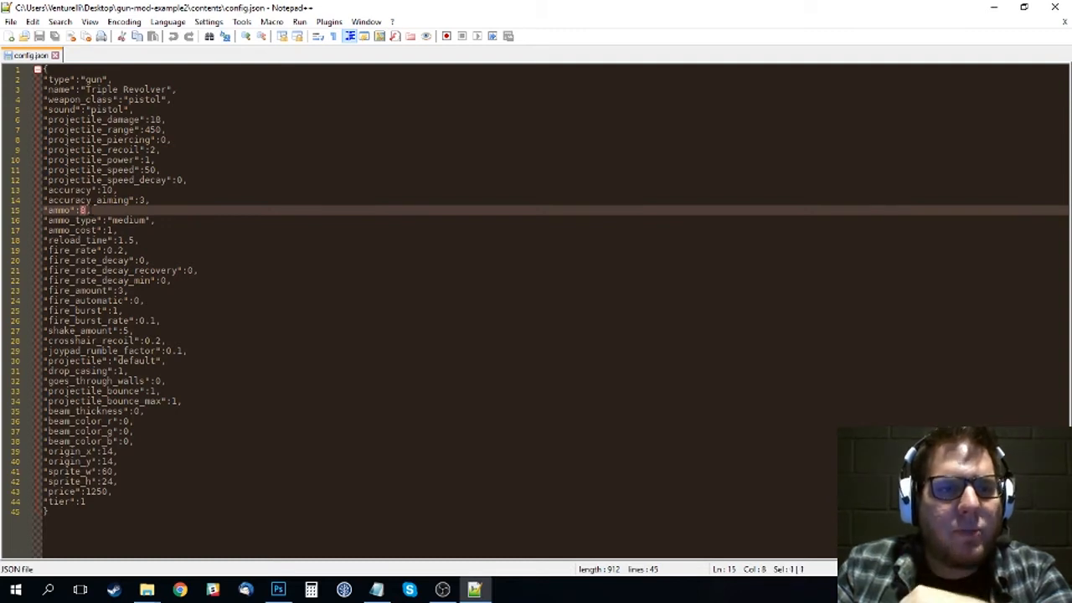
{"action": "left_click", "coordinate": [90, 210]}
{"action": "key", "text": "Left"}
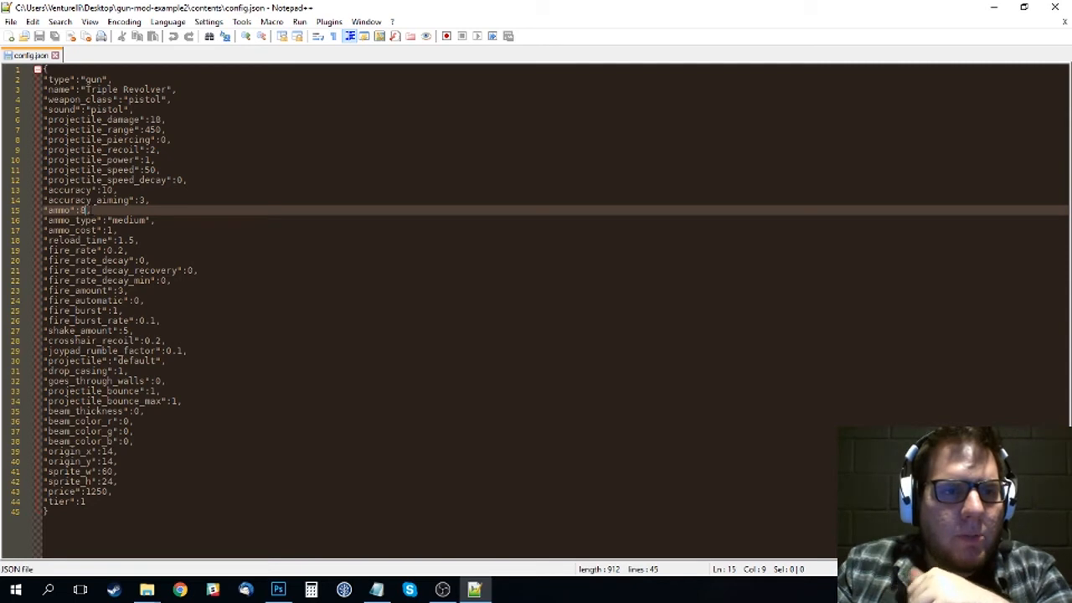
{"action": "key", "text": "Right"}
{"action": "left_click_drag", "start_coordinate": [87, 211], "coordinate": [81, 211]}
{"action": "left_click", "coordinate": [104, 208]}
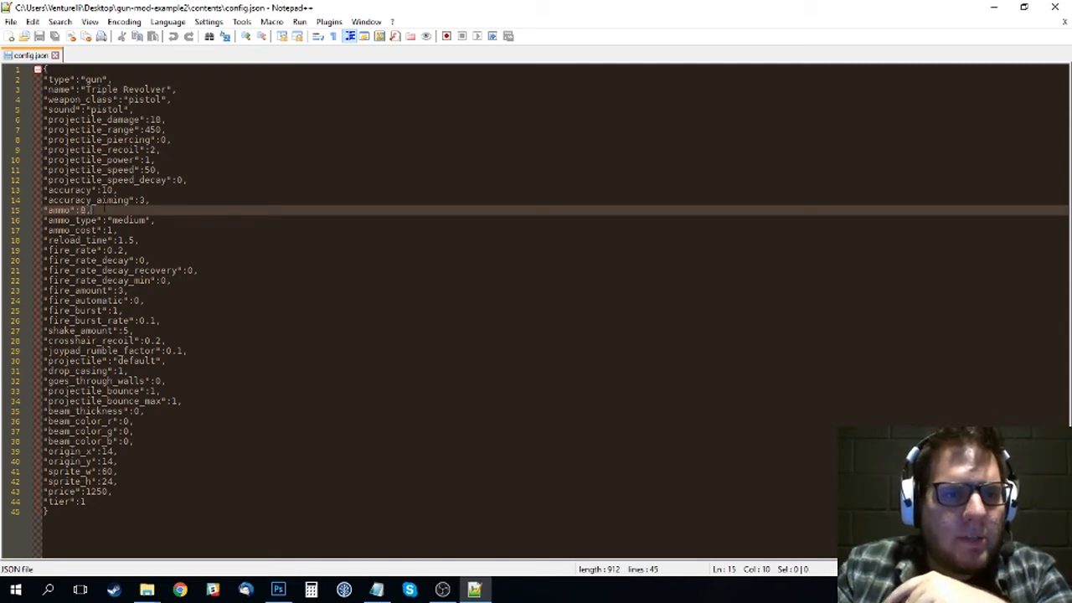
- Review the ammo_type, ammo_cost and reload_time entries in config.json, highlighting the ammo type and reload time values
{"action": "double_click", "coordinate": [127, 221]}
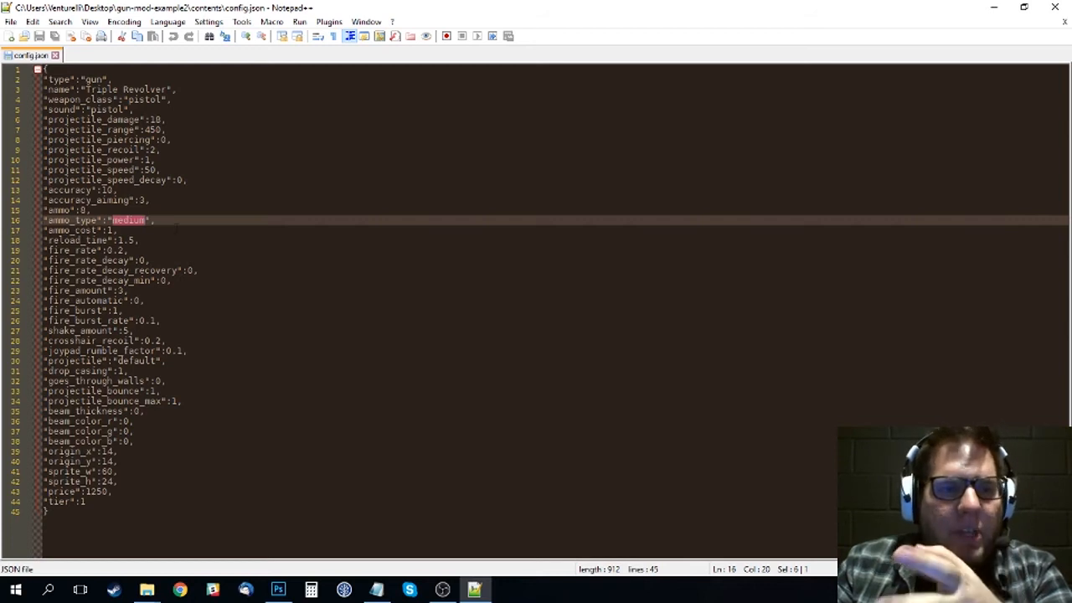
{"action": "left_click", "coordinate": [171, 222]}
{"action": "left_click", "coordinate": [130, 229]}
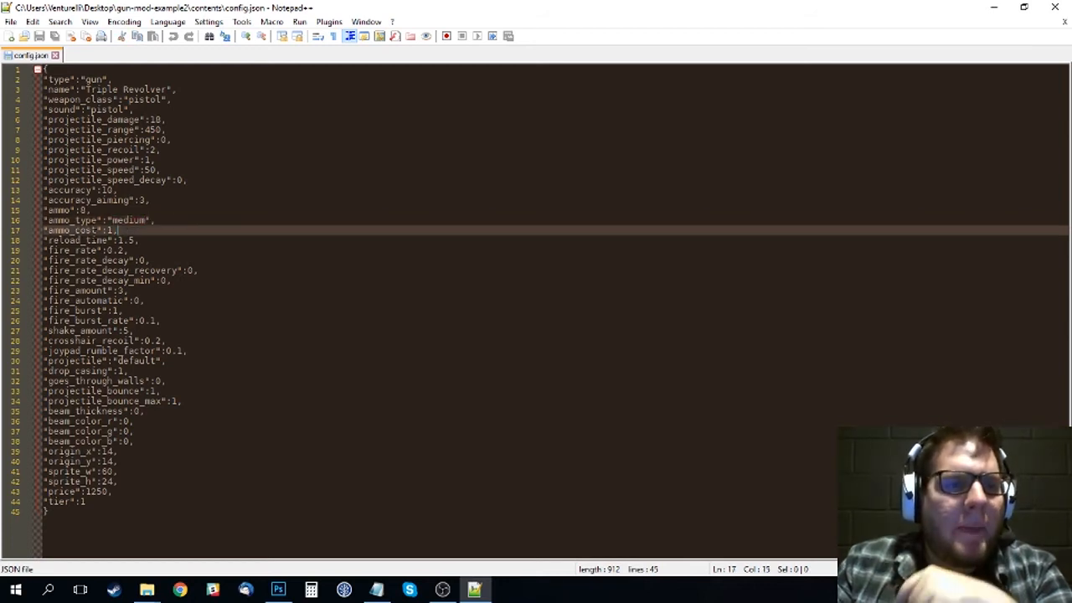
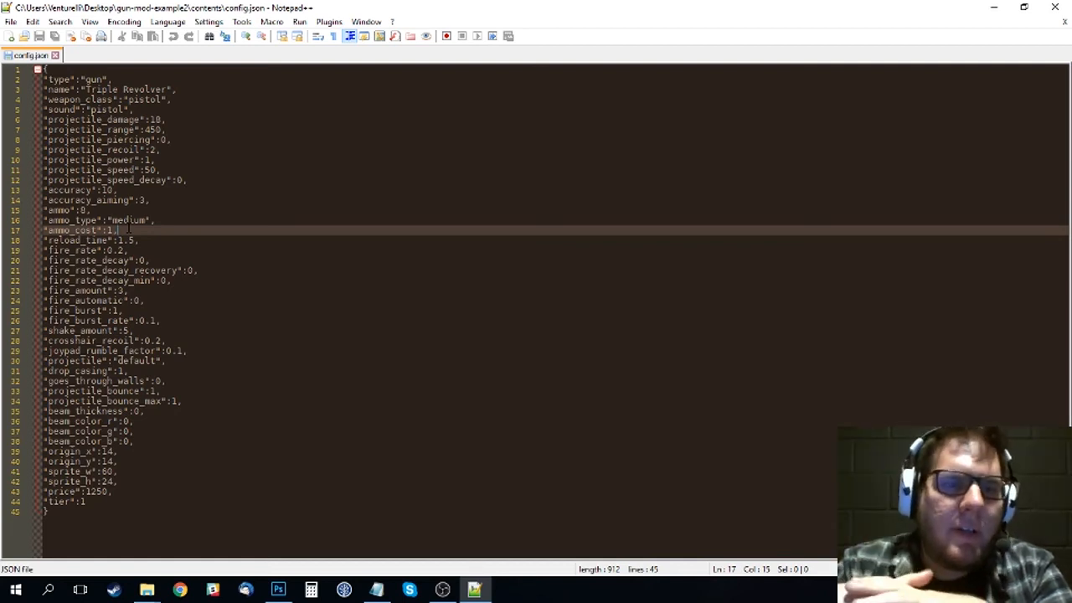
{"action": "left_click", "coordinate": [139, 241]}
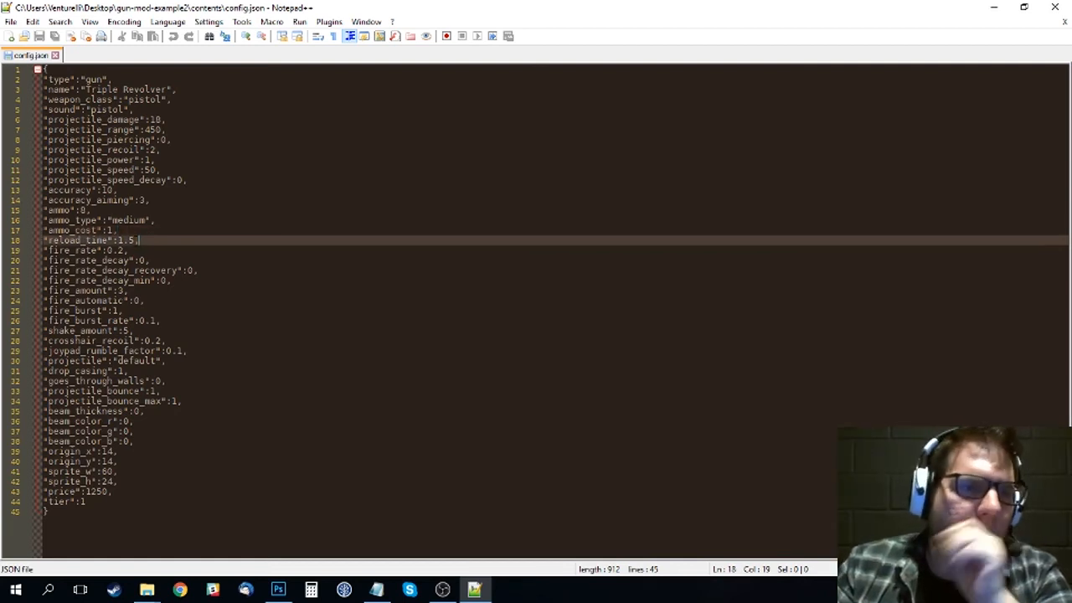
{"action": "left_click_drag", "start_coordinate": [135, 241], "coordinate": [119, 244]}
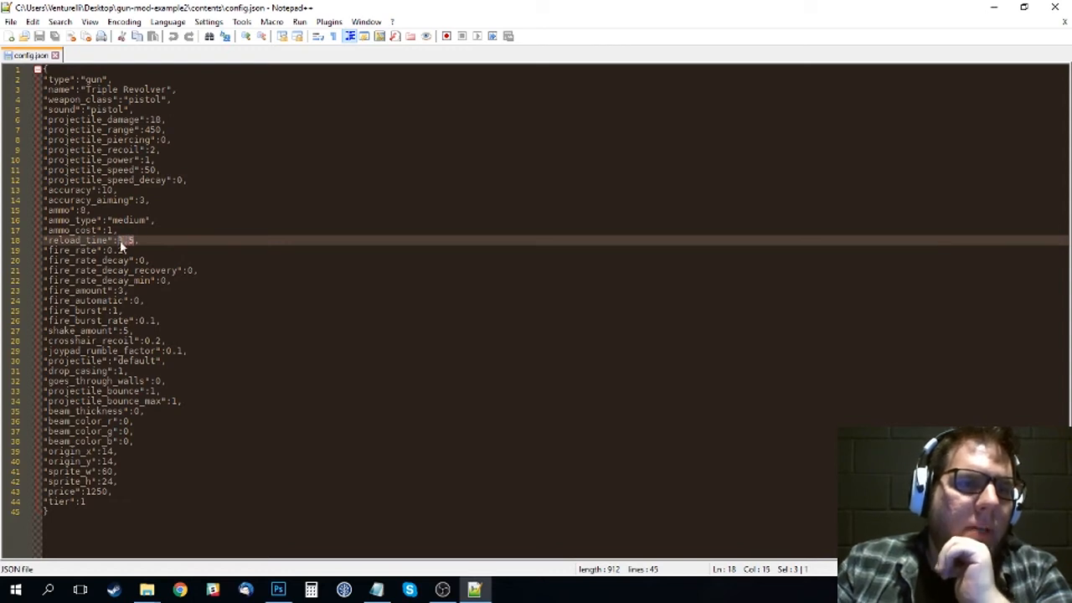
{"action": "left_click", "coordinate": [156, 241]}
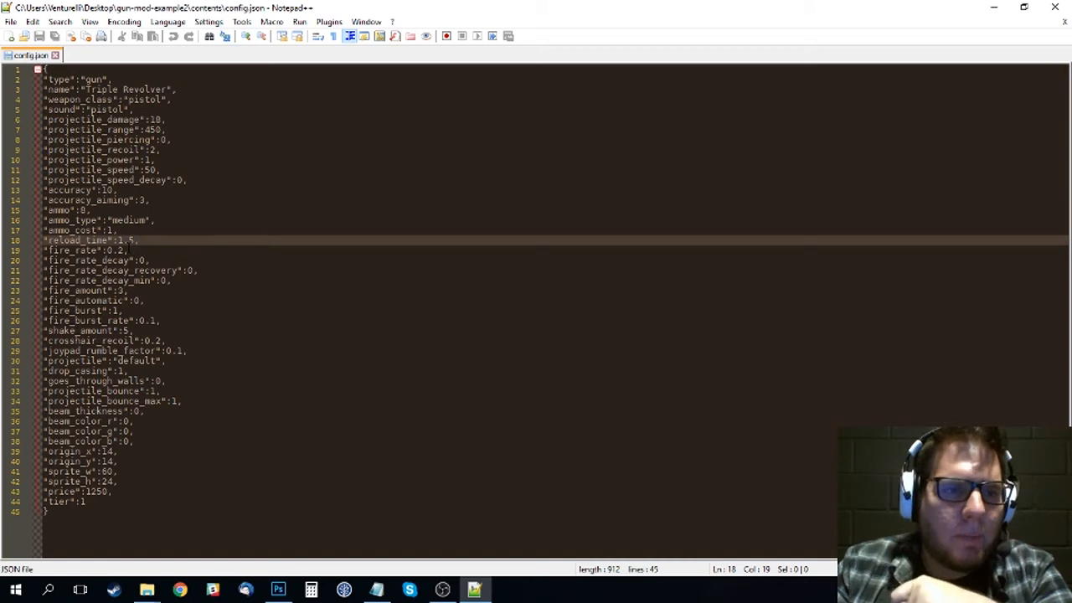
- Examine the fire_rate entry in config.json, highlighting its value
{"action": "left_click", "coordinate": [133, 250]}
{"action": "left_click_drag", "start_coordinate": [106, 251], "coordinate": [123, 250]}
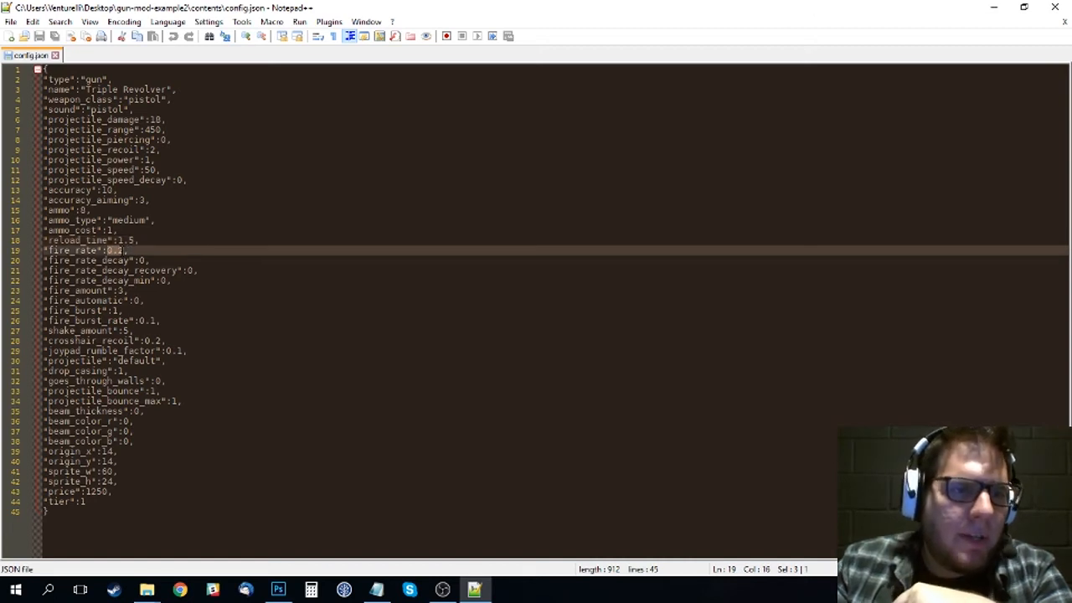
{"action": "left_click", "coordinate": [133, 251]}
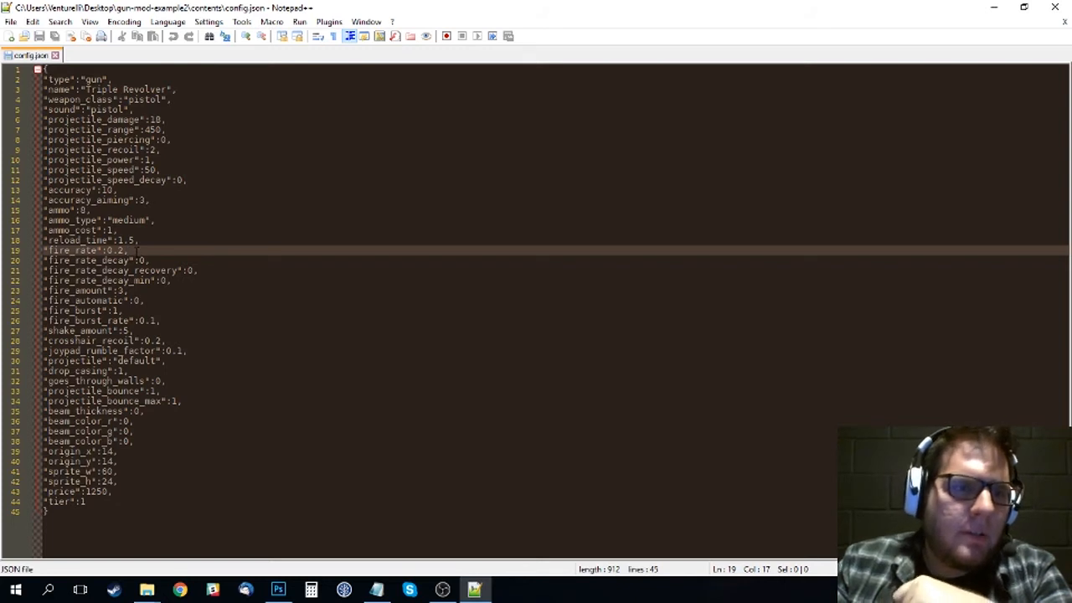
{"action": "left_click_drag", "start_coordinate": [108, 250], "coordinate": [124, 251]}
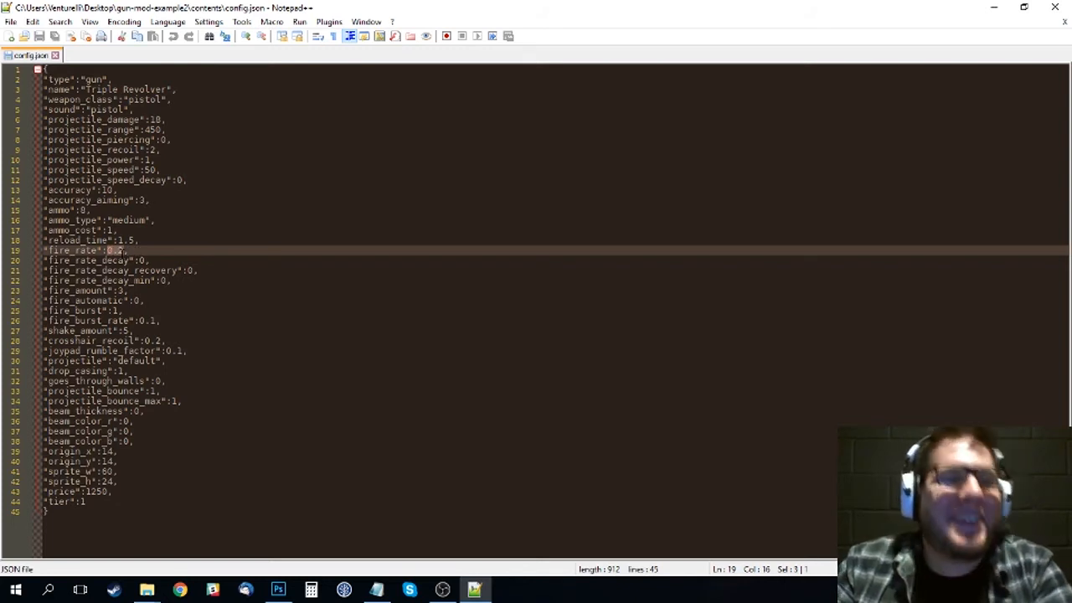
{"action": "left_click", "coordinate": [129, 251]}
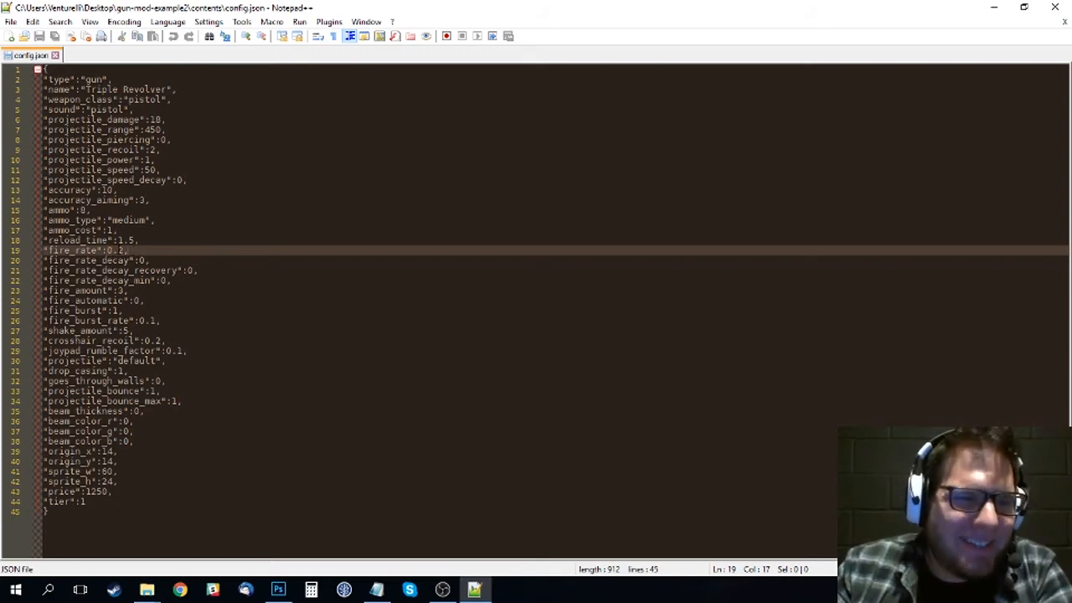
{"action": "left_click_drag", "start_coordinate": [125, 250], "coordinate": [106, 250]}
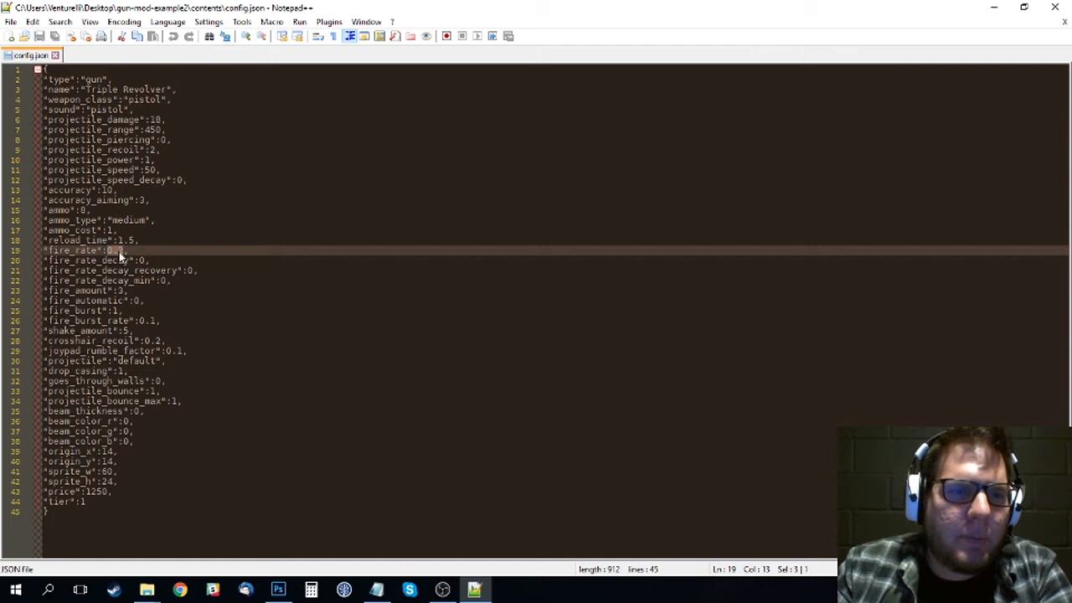
{"action": "key", "text": "Right"}
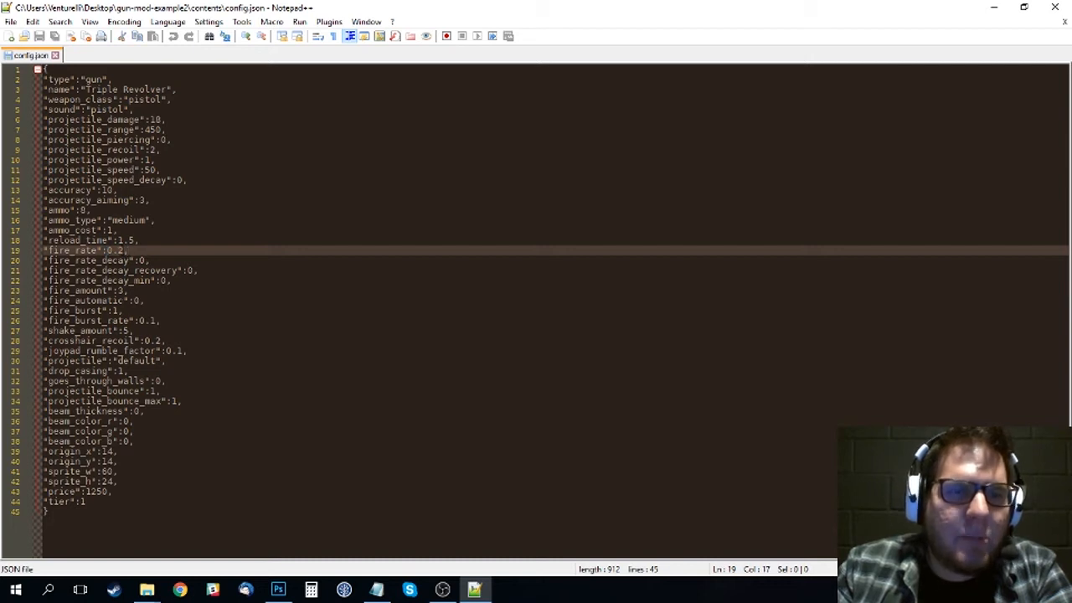
- Review the fire_rate and fire_rate_decay entries in config.json, highlighting the fire rate value and the fire_rate_decay property name
{"action": "key", "text": "shift+Left"}
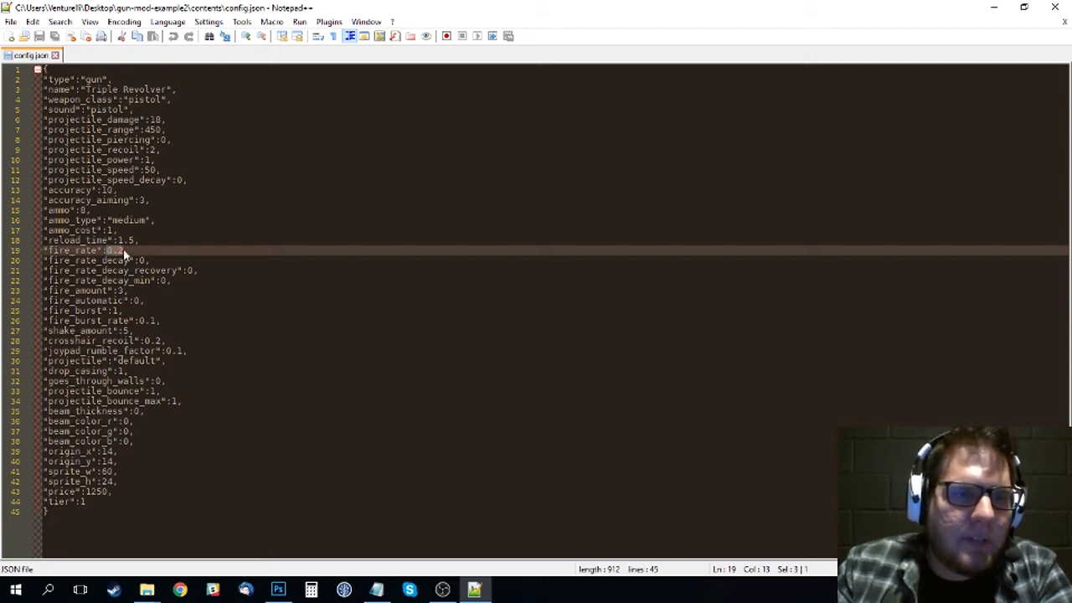
{"action": "left_click", "coordinate": [133, 250]}
{"action": "left_click", "coordinate": [154, 260]}
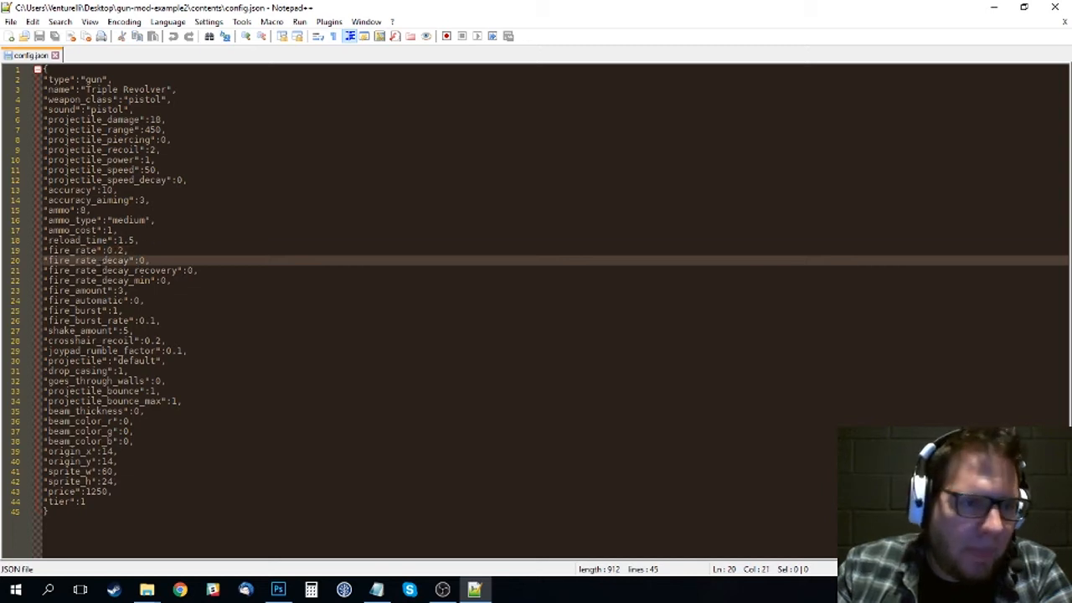
{"action": "double_click", "coordinate": [116, 262]}
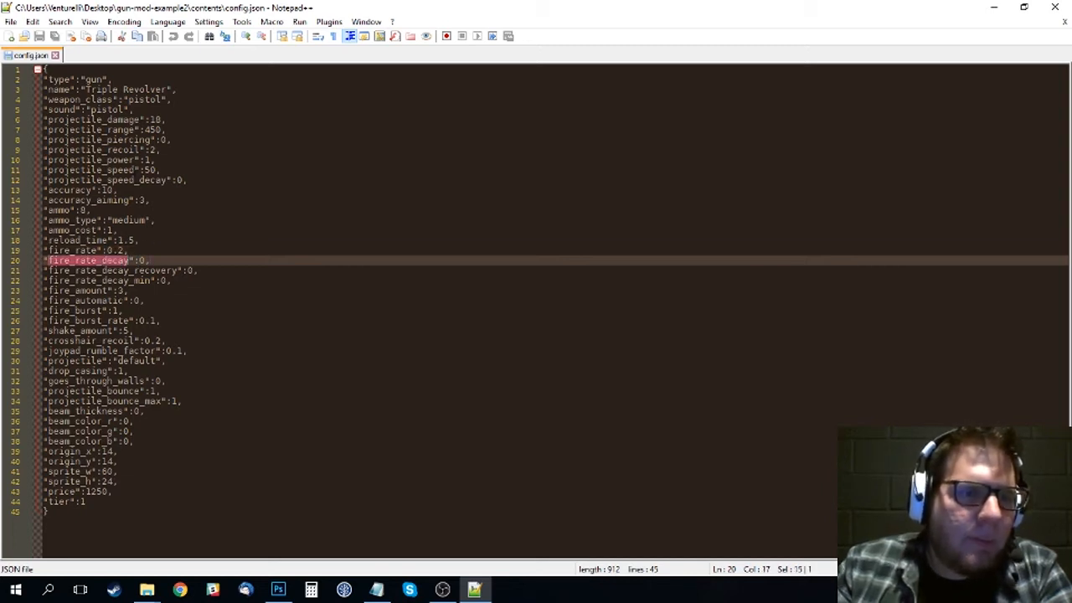
{"action": "double_click", "coordinate": [126, 181]}
{"action": "left_click", "coordinate": [117, 262]}
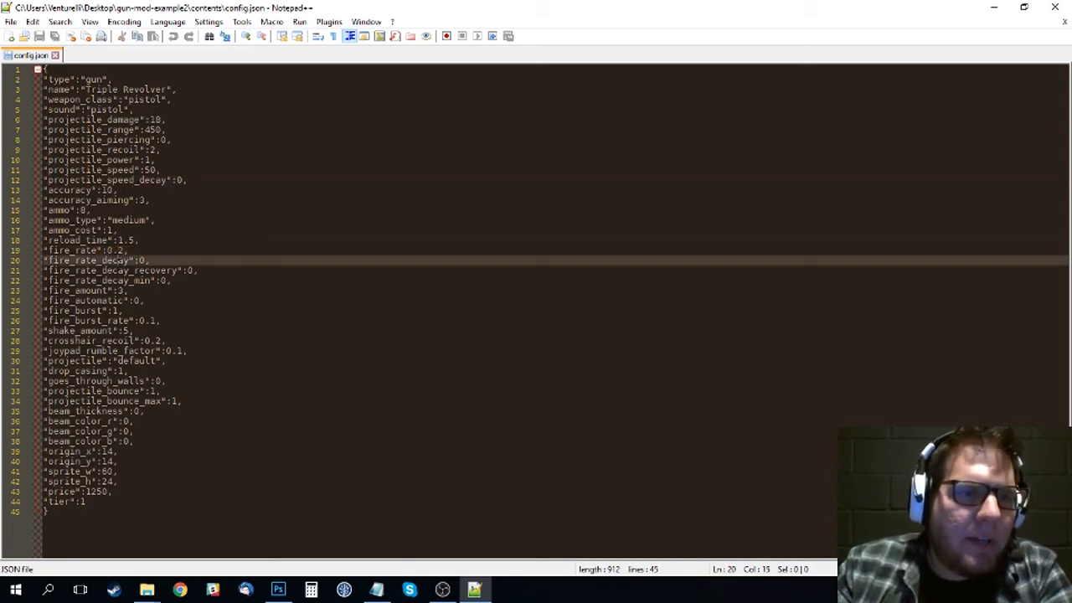
{"action": "left_click", "coordinate": [178, 260]}
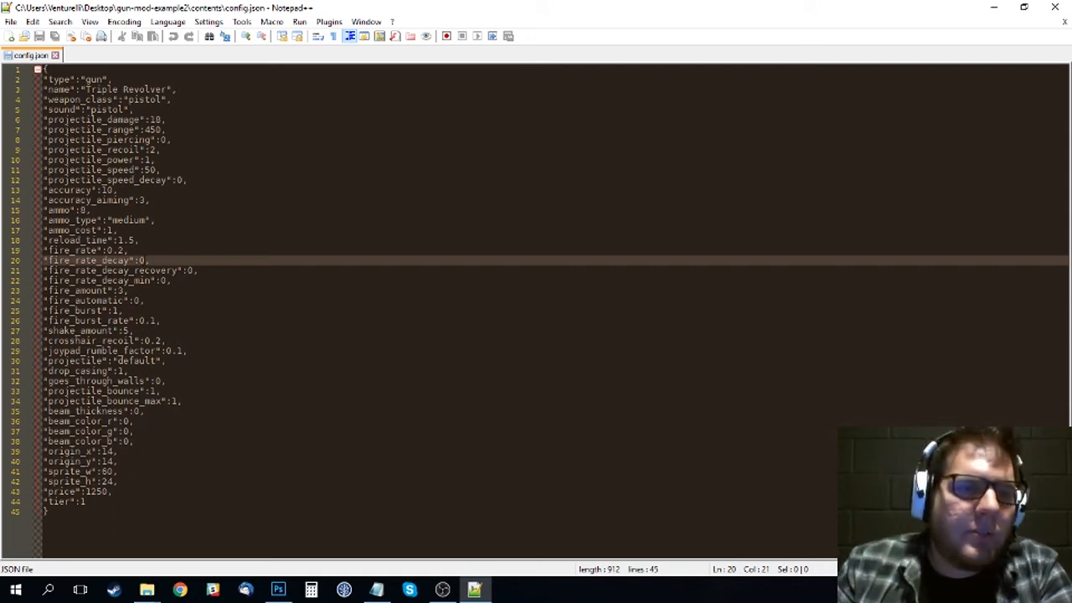
{"action": "key", "text": "Right"}
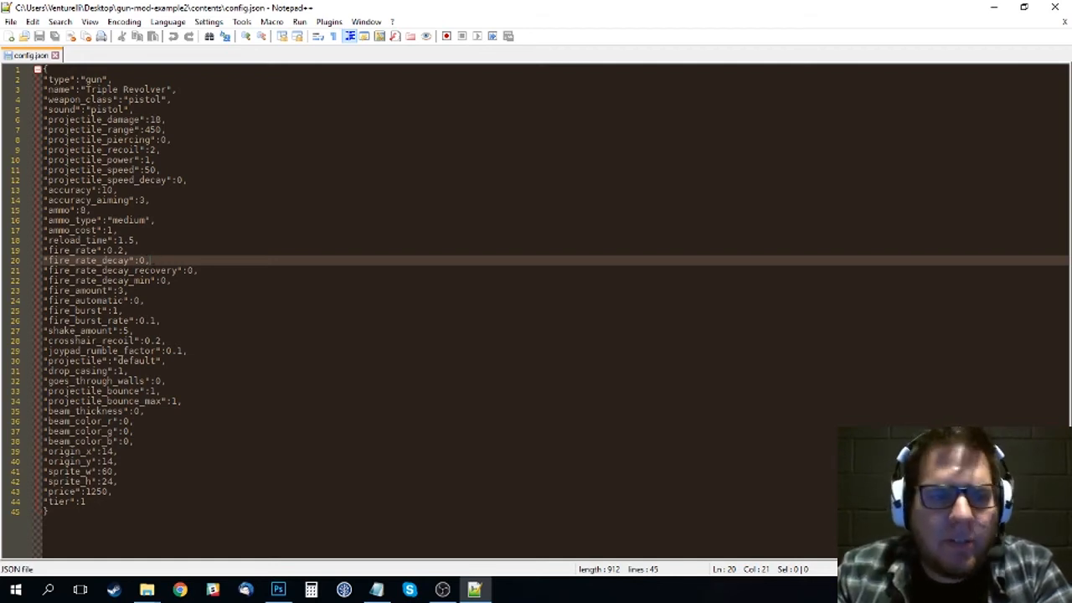
- Examine the fire_rate_decay_recovery and fire_rate_decay_min settings in the gun's config.json
{"action": "left_click", "coordinate": [187, 271]}
{"action": "left_click", "coordinate": [103, 271]}
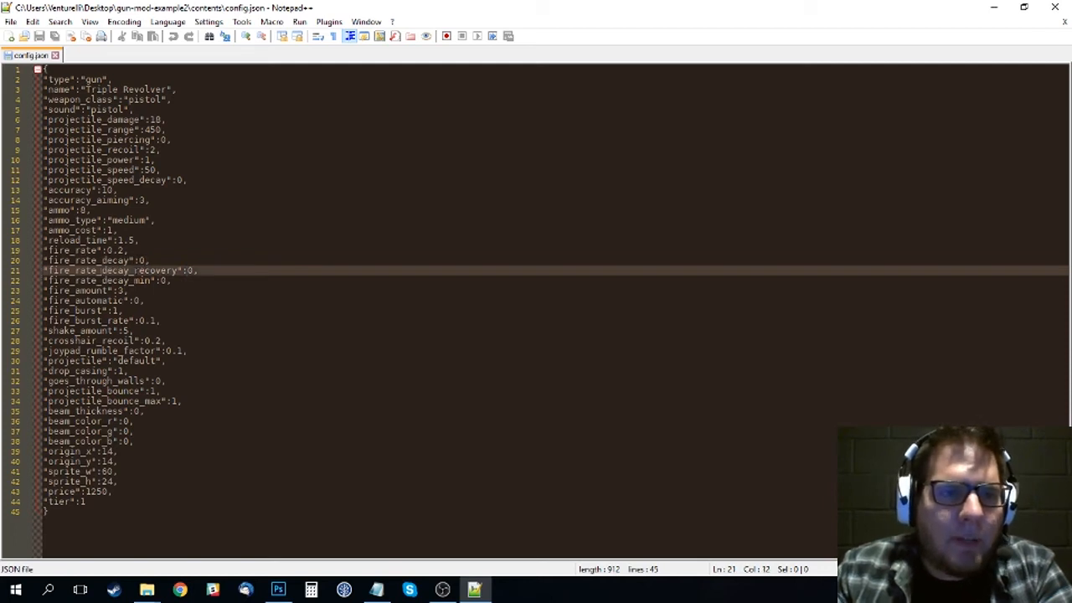
{"action": "left_click_drag", "start_coordinate": [134, 271], "coordinate": [177, 271]}
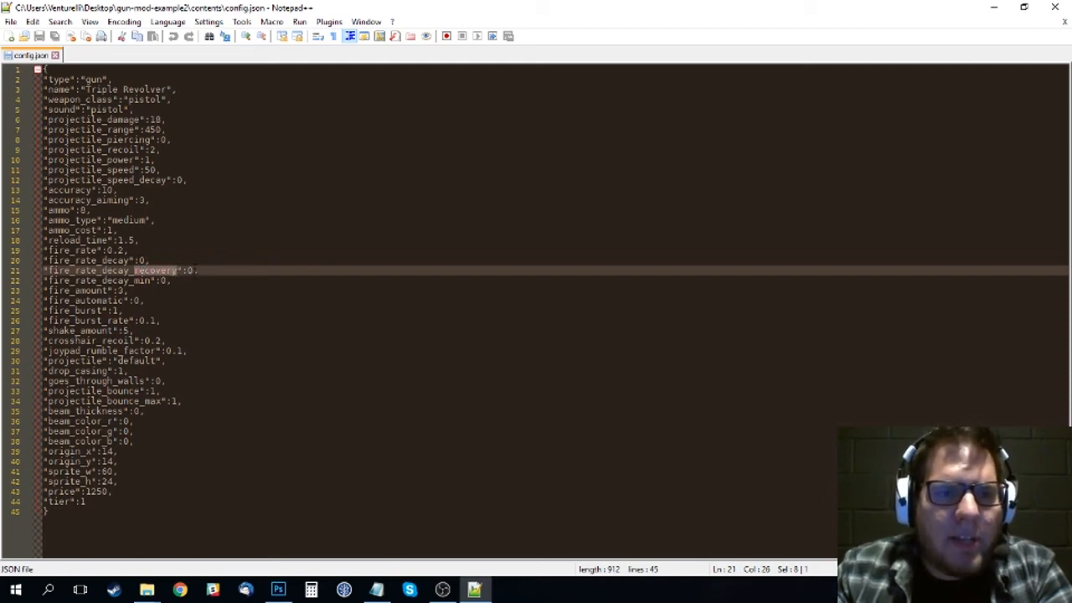
{"action": "left_click", "coordinate": [193, 270]}
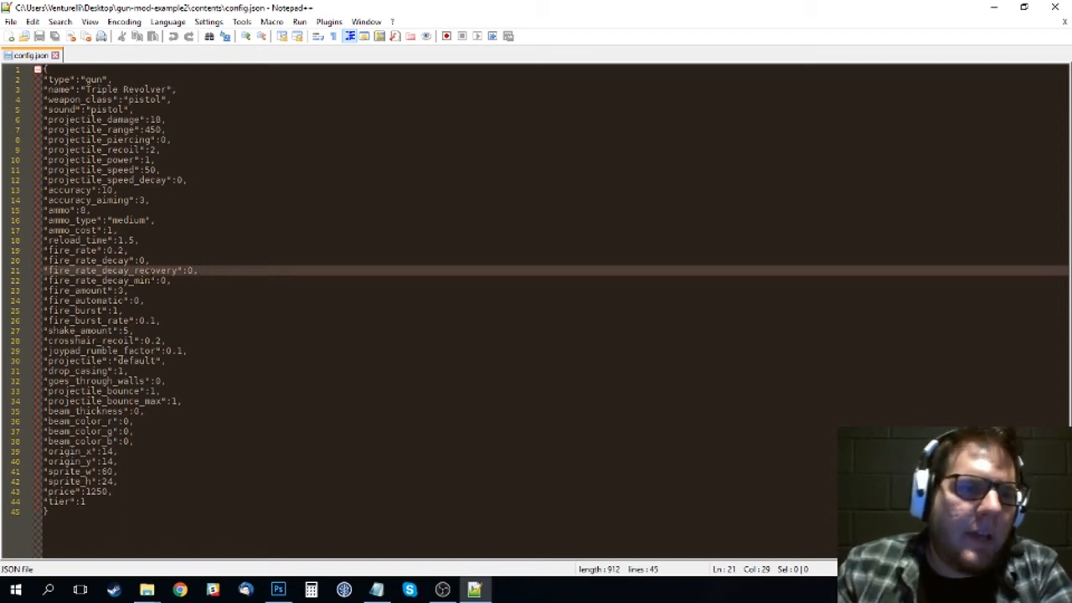
{"action": "left_click", "coordinate": [150, 281]}
{"action": "double_click", "coordinate": [150, 280]}
{"action": "left_click", "coordinate": [164, 279]}
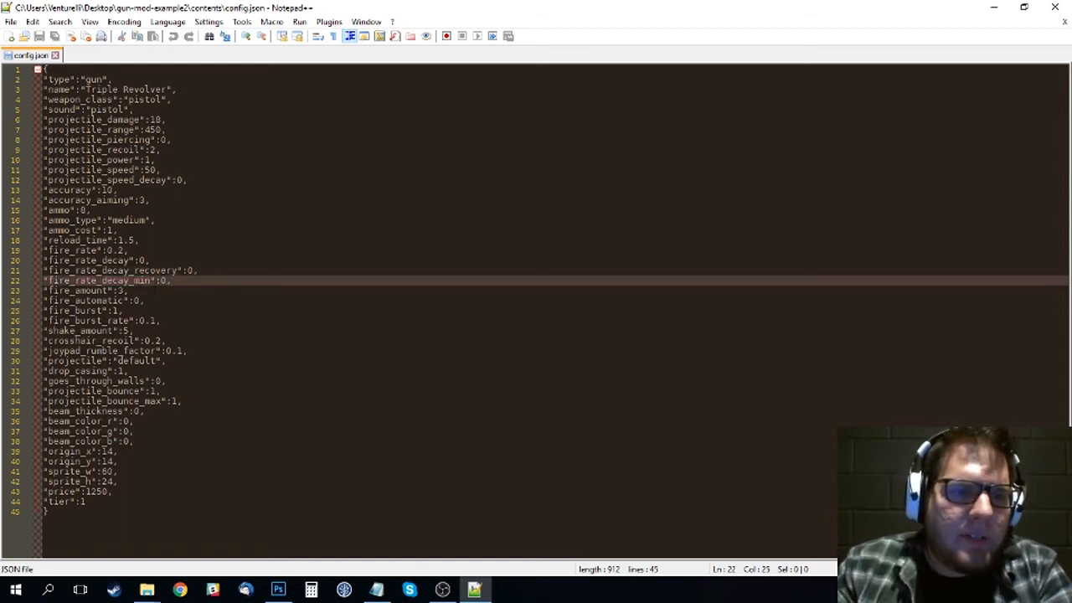
{"action": "key", "text": "Down"}
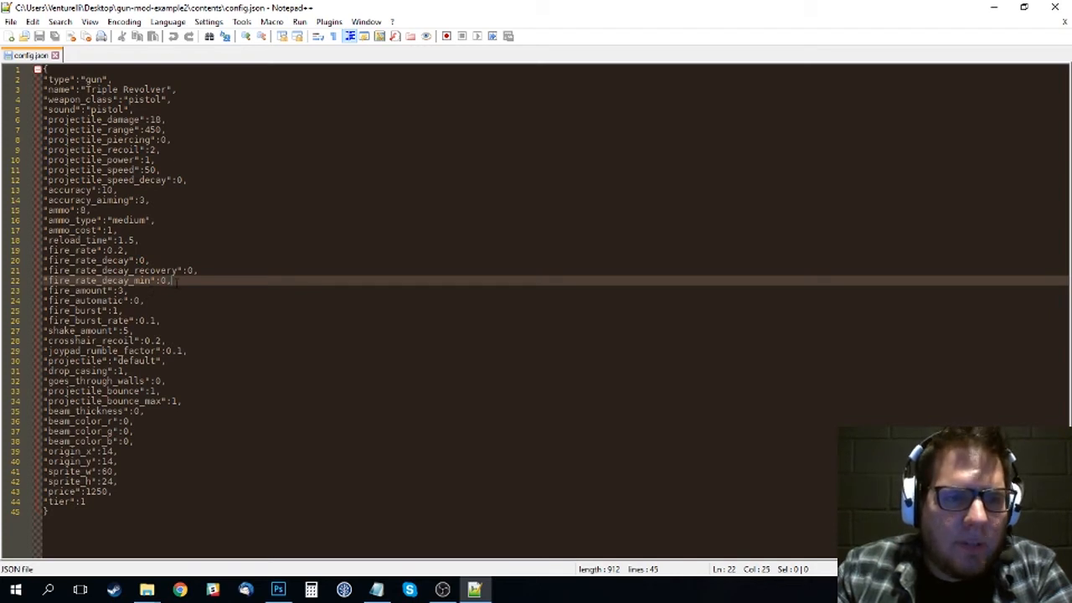
- Examine the fire_amount setting, highlighting its name to review how many projectiles each shot fires
{"action": "left_click", "coordinate": [136, 293]}
{"action": "double_click", "coordinate": [99, 291]}
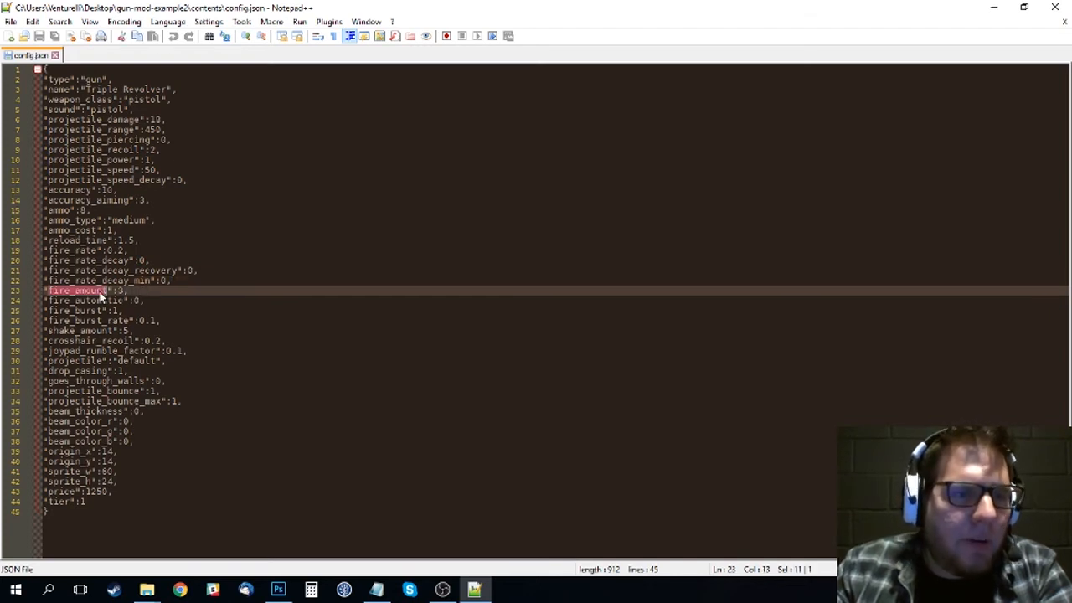
{"action": "left_click", "coordinate": [131, 292]}
{"action": "double_click", "coordinate": [78, 292]}
{"action": "left_click", "coordinate": [141, 290]}
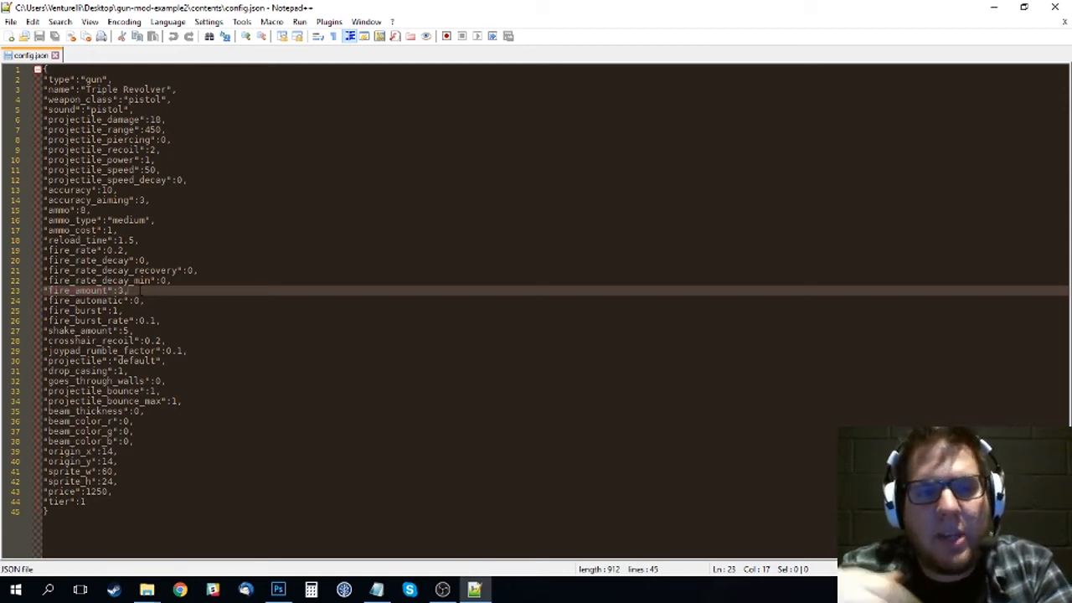
{"action": "double_click", "coordinate": [77, 292]}
{"action": "left_click", "coordinate": [75, 293]}
{"action": "double_click", "coordinate": [75, 292]}
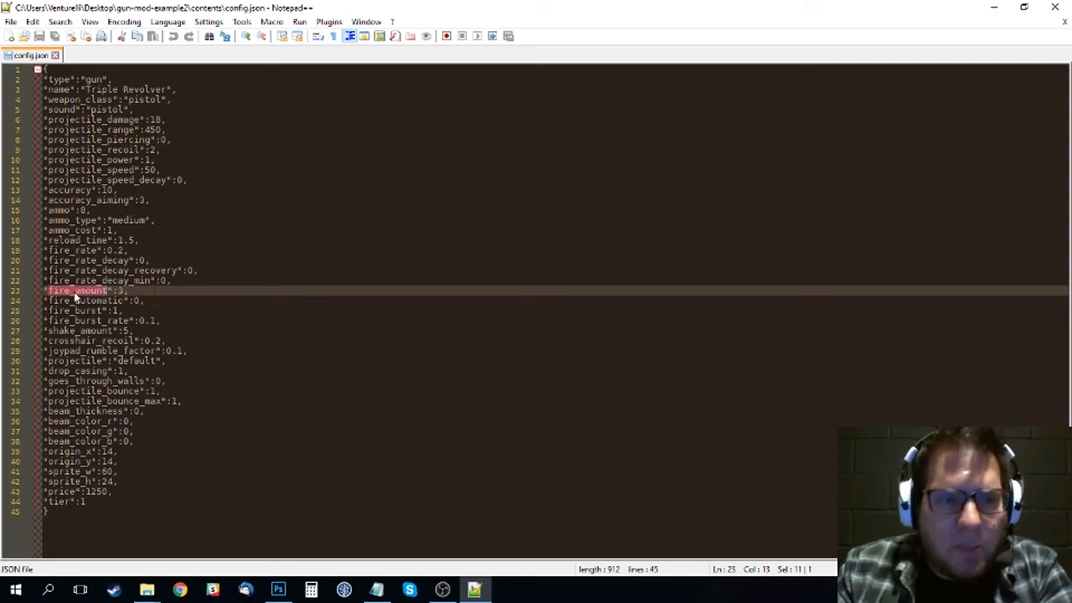
{"action": "left_click", "coordinate": [132, 291]}
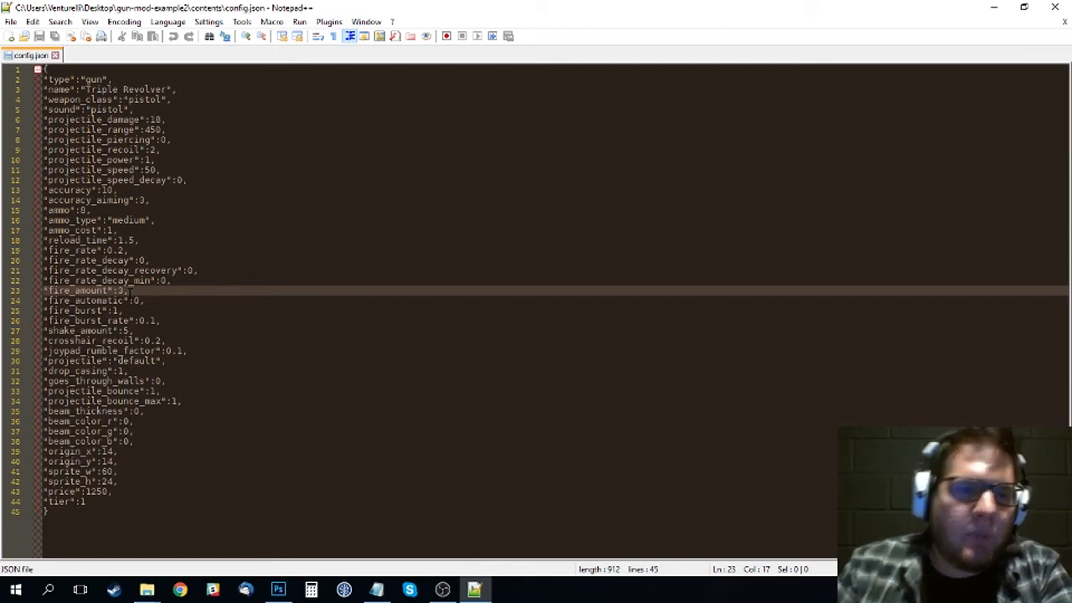
{"action": "left_click", "coordinate": [156, 301]}
{"action": "key", "text": "Up"}
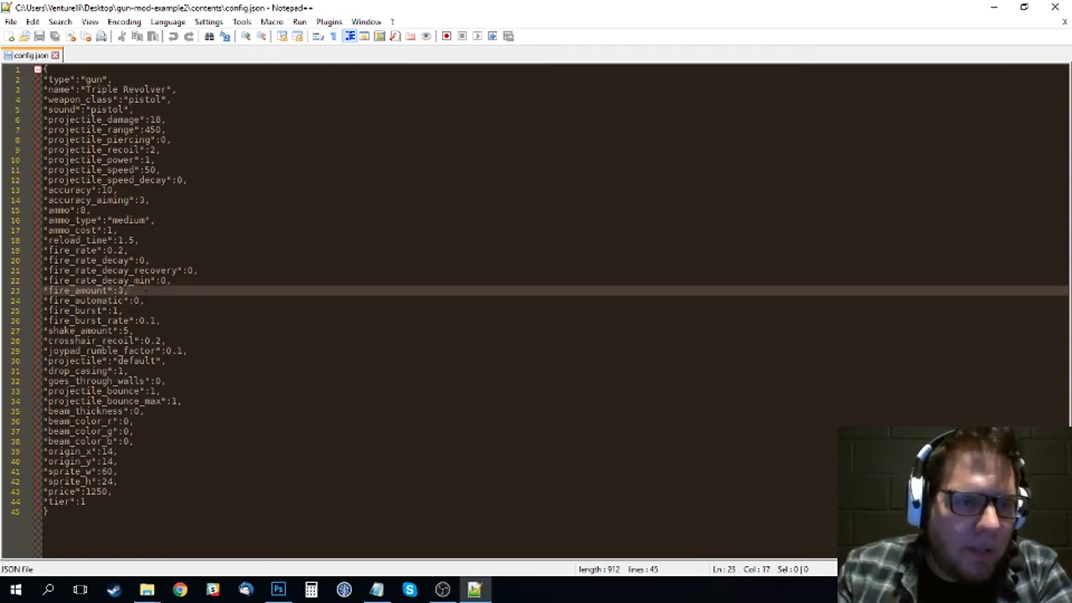
- Examine the fire_automatic setting by highlighting its value
{"action": "key", "text": "Down"}
{"action": "key", "text": "Left"}
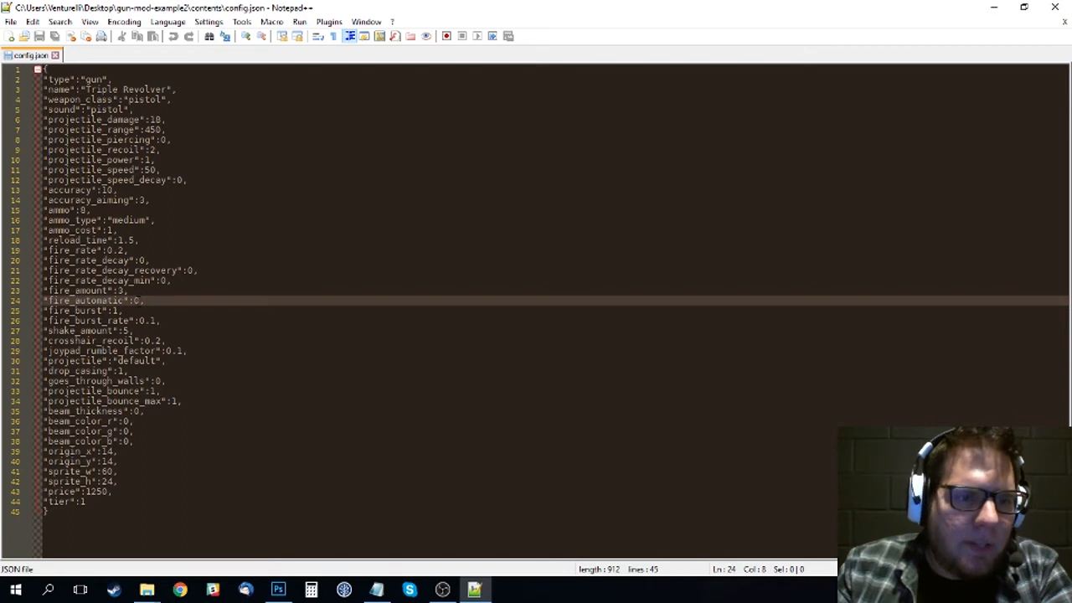
{"action": "key", "text": "shift+Left"}
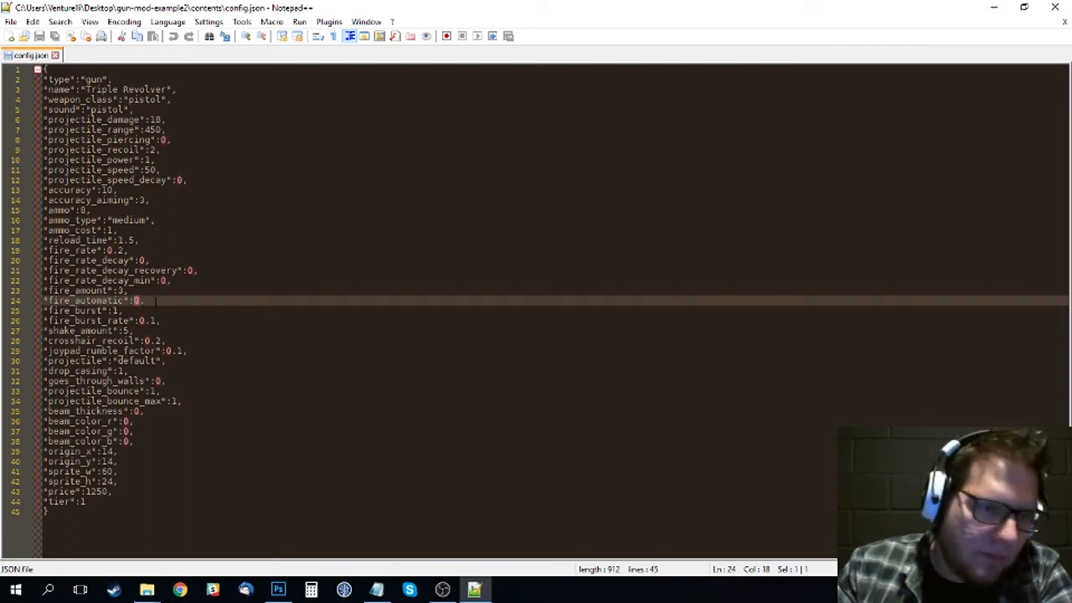
{"action": "key", "text": "End"}
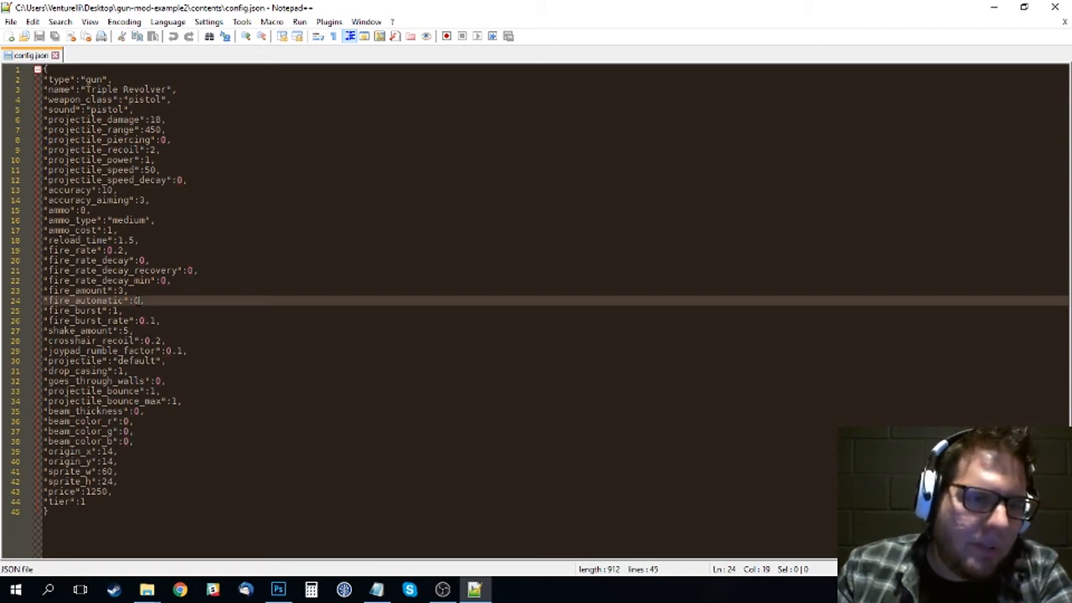
{"action": "key", "text": "End"}
{"action": "key", "text": "Left"}
{"action": "key", "text": "shift+Left"}
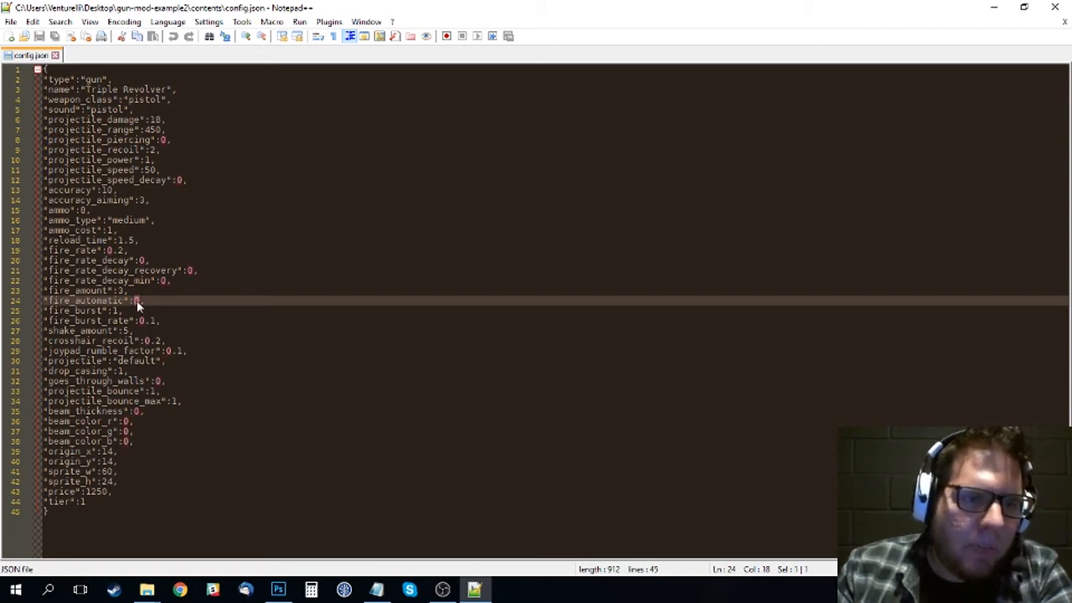
{"action": "key", "text": "Right"}
{"action": "key", "text": "Right"}
{"action": "key", "text": "Left"}
{"action": "key", "text": "shift+Left"}
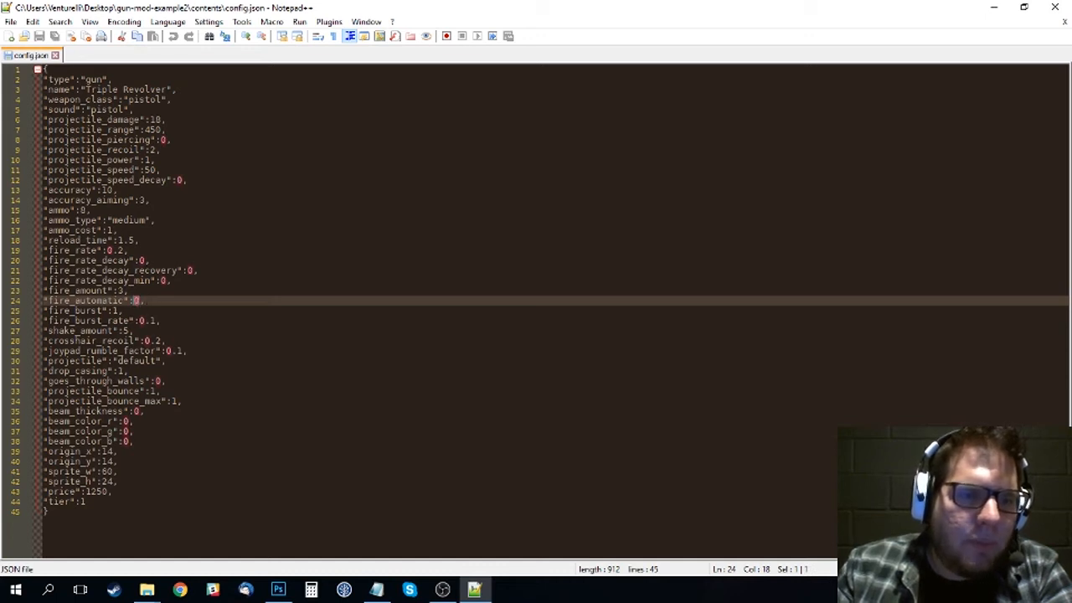
- Examine the fire_burst and fire_burst_rate settings, highlighting the value of each
{"action": "key", "text": "Down"}
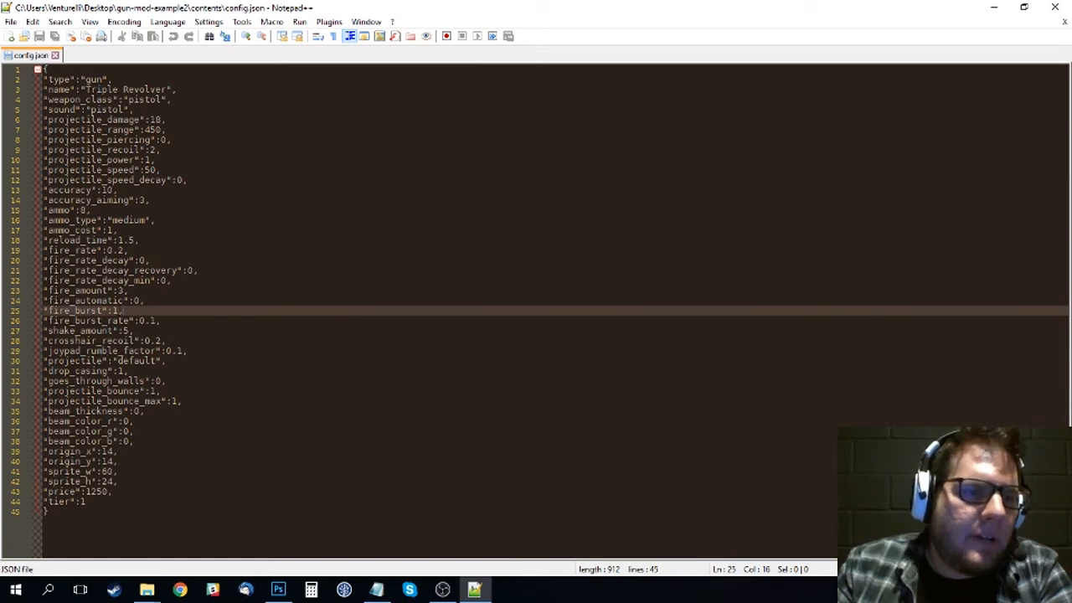
{"action": "key", "text": "Left"}
{"action": "key", "text": "shift+Left"}
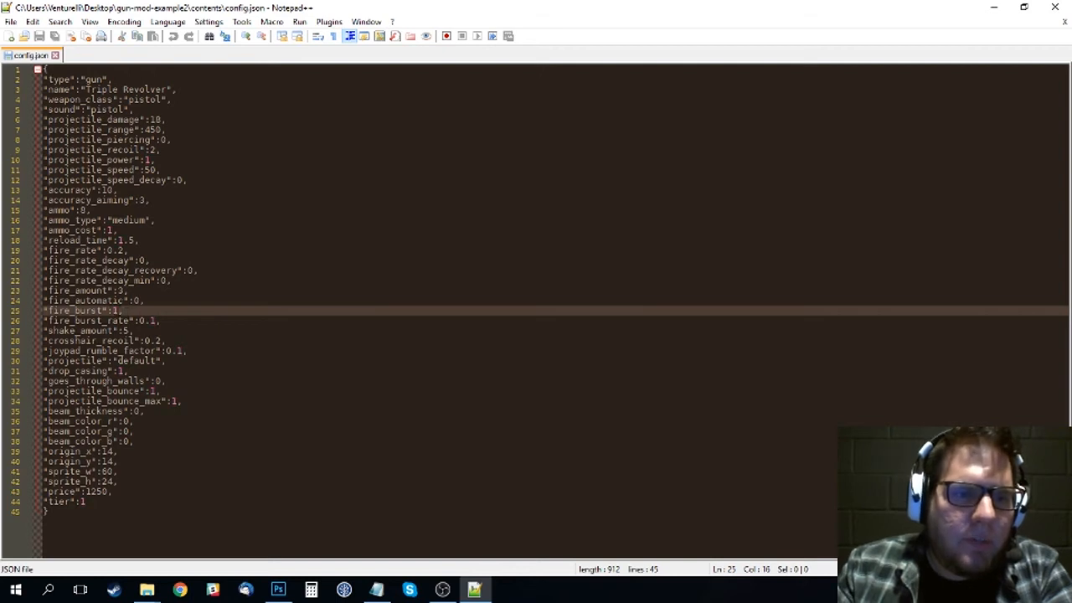
{"action": "left_click", "coordinate": [125, 311]}
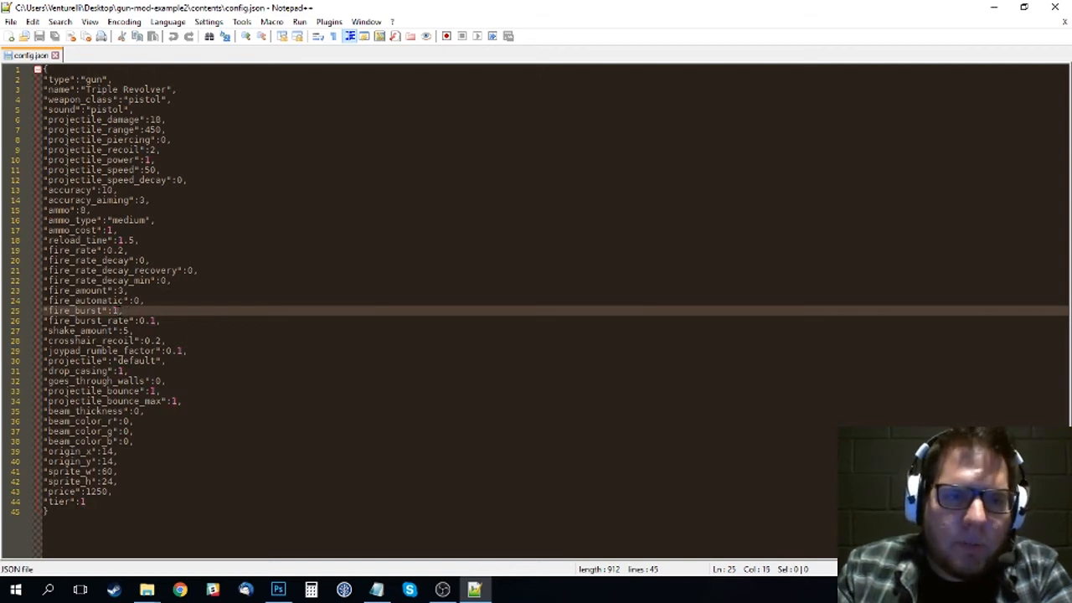
{"action": "mouse_move", "coordinate": [119, 311]}
{"action": "left_mouse_down"}
{"action": "mouse_move", "coordinate": [152, 321]}
{"action": "mouse_move", "coordinate": [112, 311]}
{"action": "left_mouse_up"}
{"action": "left_click", "coordinate": [126, 312]}
{"action": "left_click", "coordinate": [85, 320]}
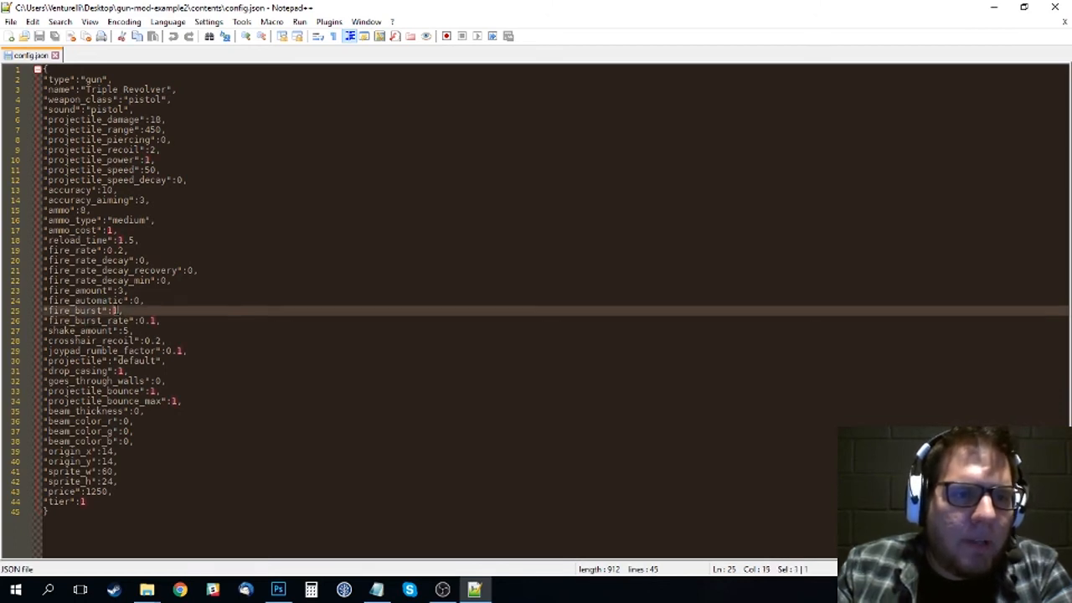
{"action": "left_click", "coordinate": [158, 320]}
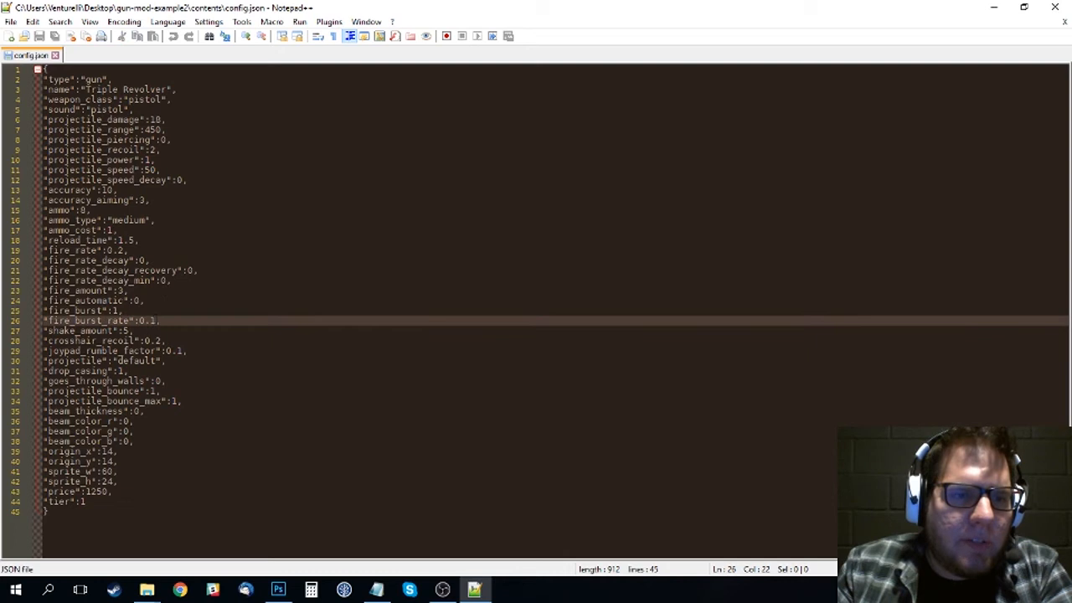
{"action": "left_click_drag", "start_coordinate": [158, 321], "coordinate": [139, 323]}
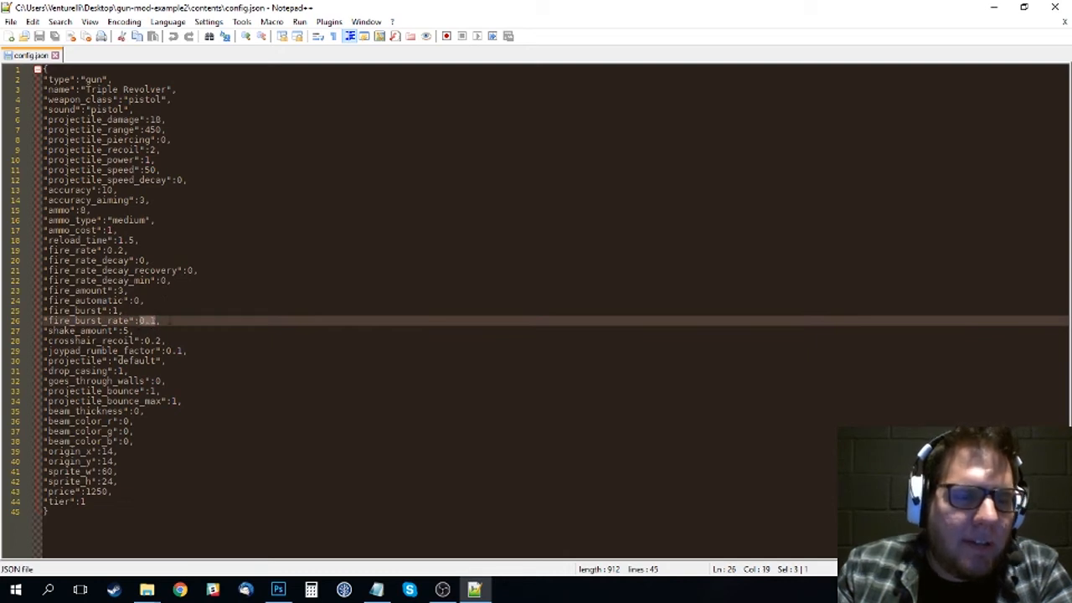
- Examine the shake_amount and crosshair_recoil settings, highlighting their names and values
{"action": "left_click", "coordinate": [133, 331]}
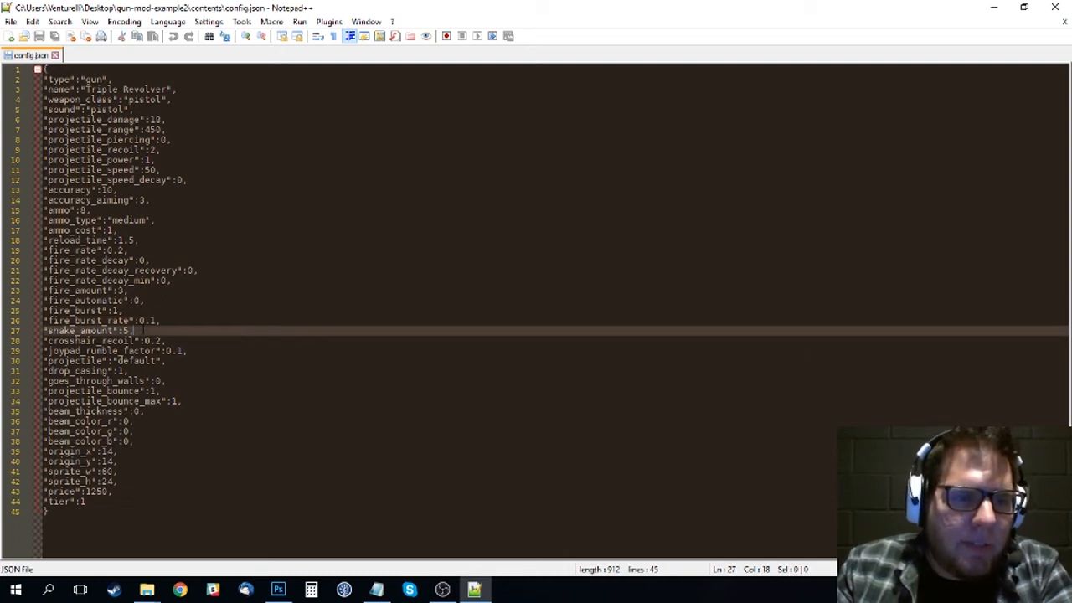
{"action": "double_click", "coordinate": [80, 331]}
{"action": "left_click_drag", "start_coordinate": [133, 331], "coordinate": [123, 331]}
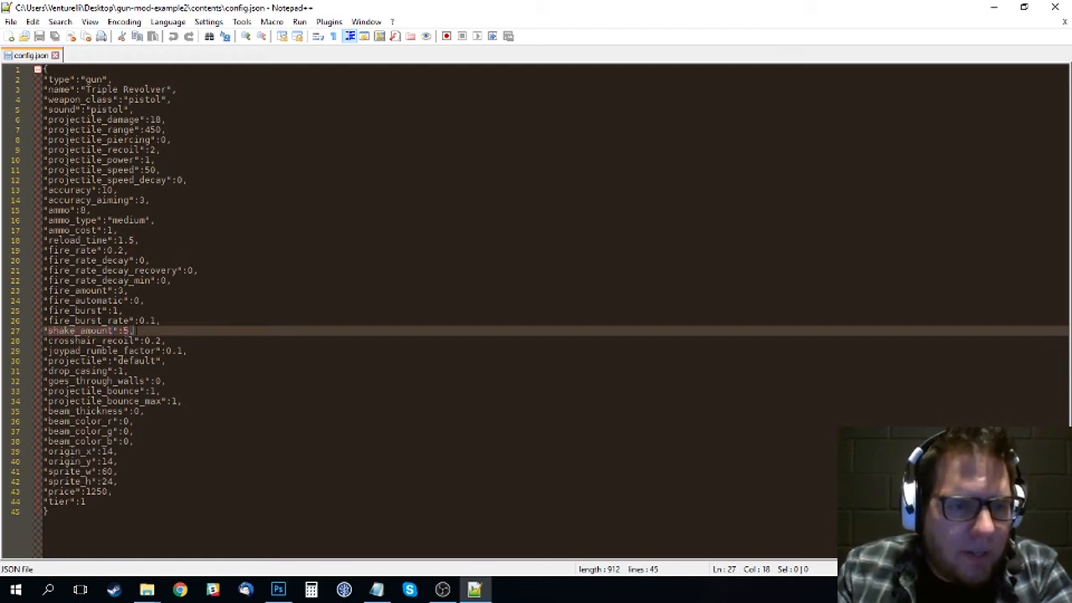
{"action": "left_click", "coordinate": [135, 332]}
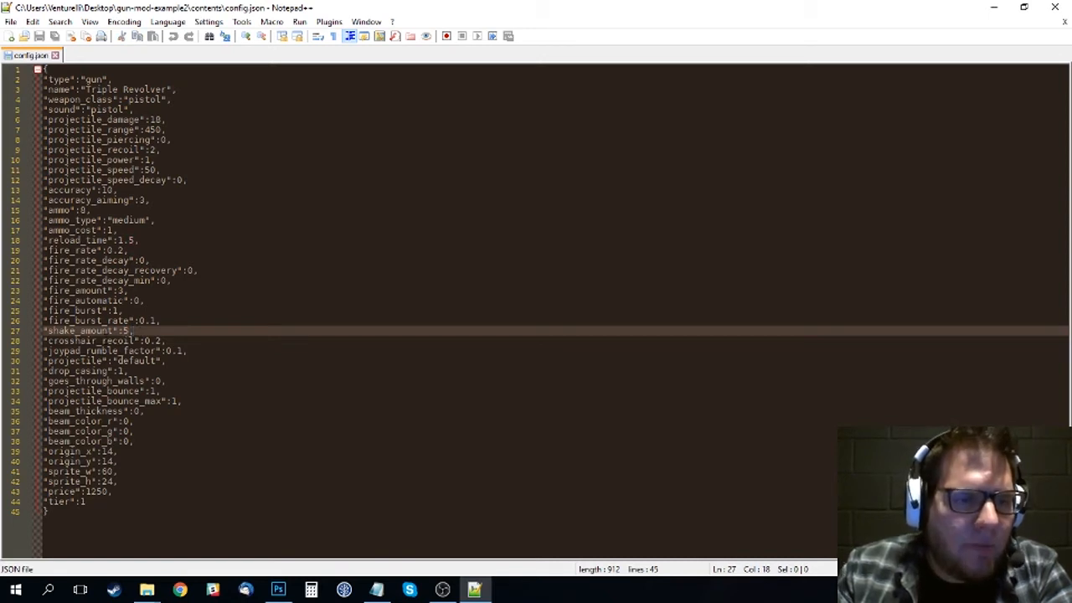
{"action": "double_click", "coordinate": [93, 341]}
{"action": "left_click", "coordinate": [161, 341]}
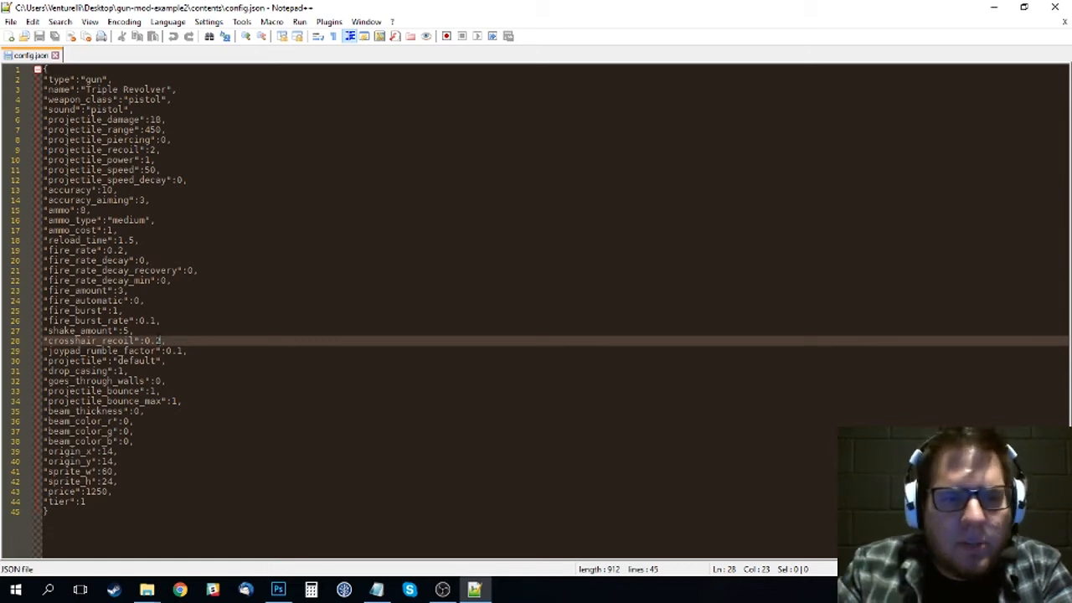
{"action": "key", "text": "shift+Left"}
{"action": "key", "text": "shift+Left"}
{"action": "key", "text": "shift+Left"}
{"action": "left_click", "coordinate": [174, 342]}
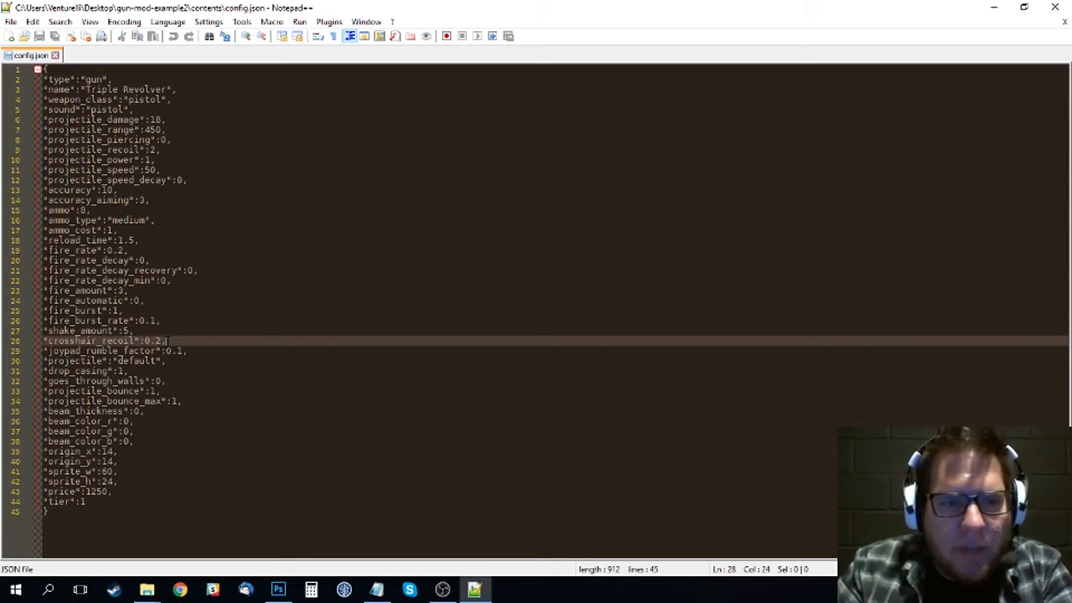
{"action": "type", "text": ","}
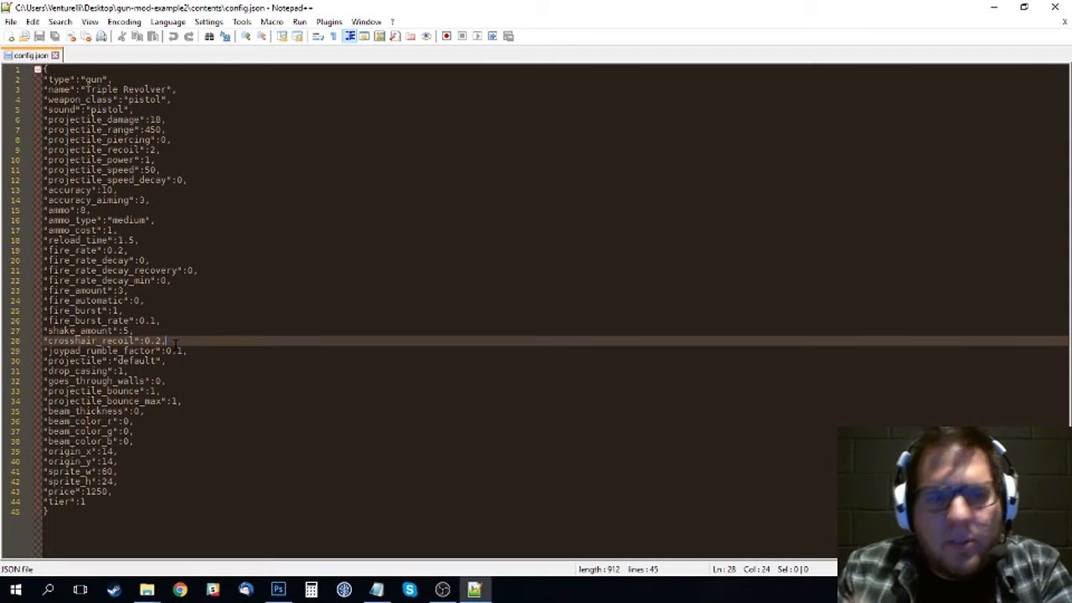
- Examine the joypad_rumble_factor setting, highlighting its name and its value
{"action": "left_click", "coordinate": [175, 351]}
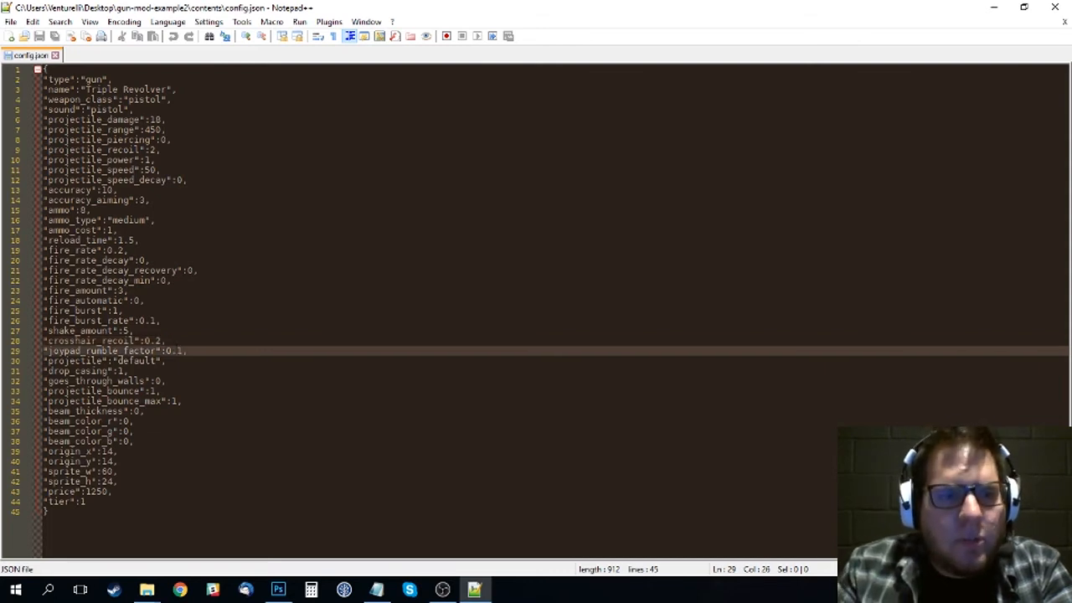
{"action": "double_click", "coordinate": [98, 352]}
{"action": "left_click", "coordinate": [128, 354]}
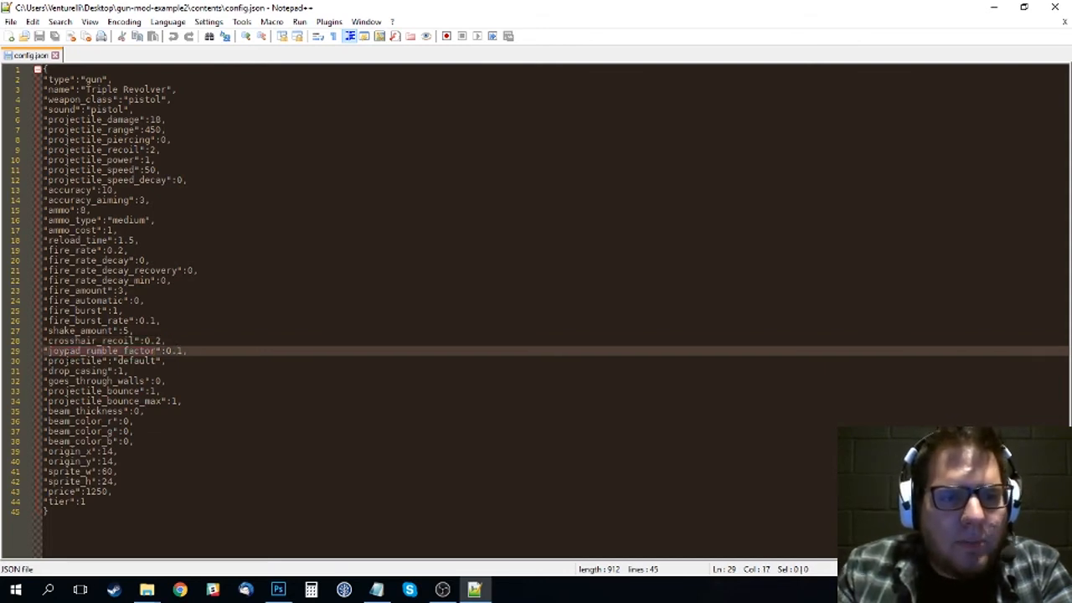
{"action": "left_click", "coordinate": [66, 361]}
{"action": "double_click", "coordinate": [65, 361]}
{"action": "double_click", "coordinate": [82, 355]}
{"action": "left_click", "coordinate": [179, 351]}
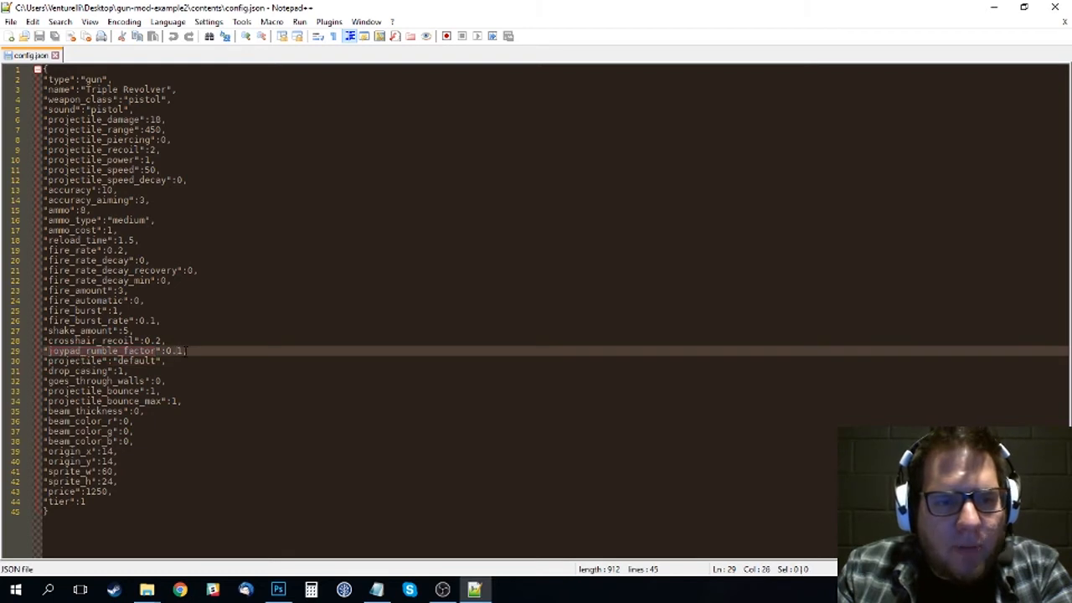
{"action": "left_click", "coordinate": [184, 351]}
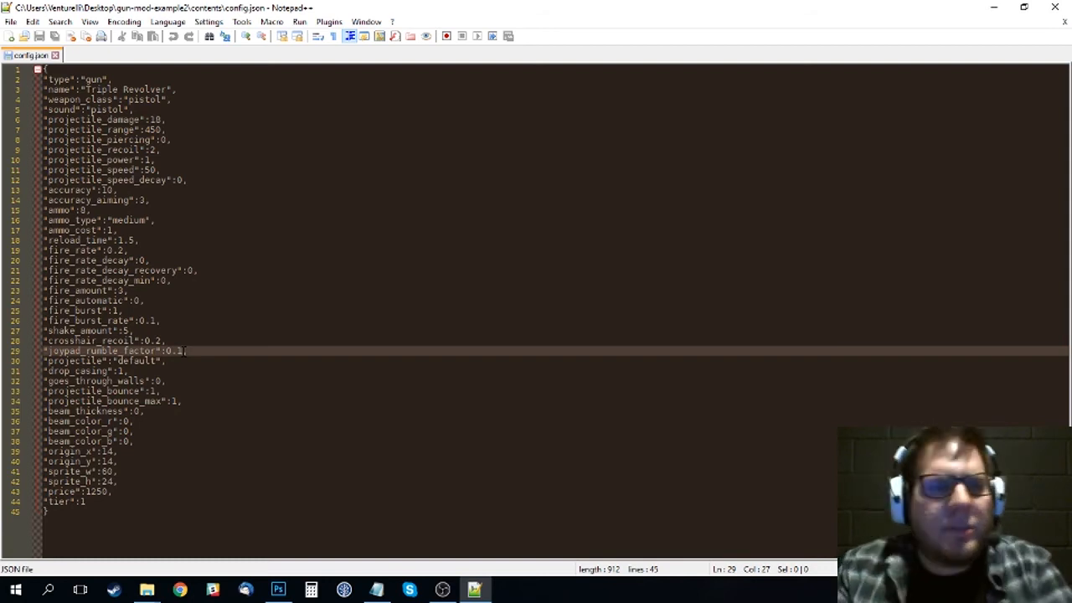
{"action": "left_click", "coordinate": [175, 358]}
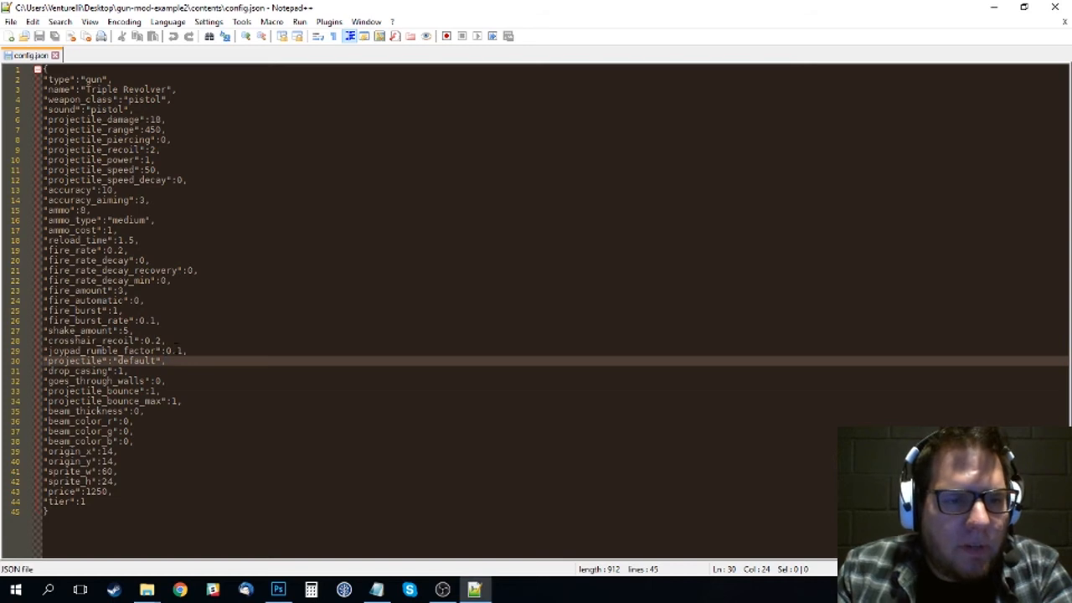
{"action": "left_click_drag", "start_coordinate": [185, 351], "coordinate": [165, 351]}
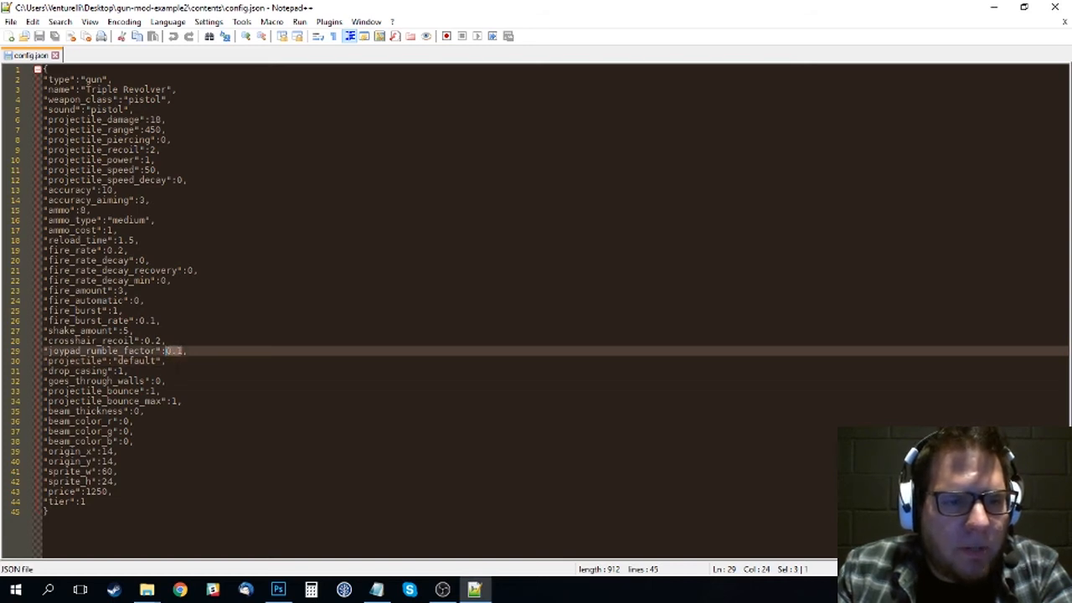
- Examine the projectile setting by highlighting its name and value, and move on to the drop_casing line
{"action": "left_click", "coordinate": [180, 369]}
{"action": "double_click", "coordinate": [88, 362]}
{"action": "double_click", "coordinate": [134, 362]}
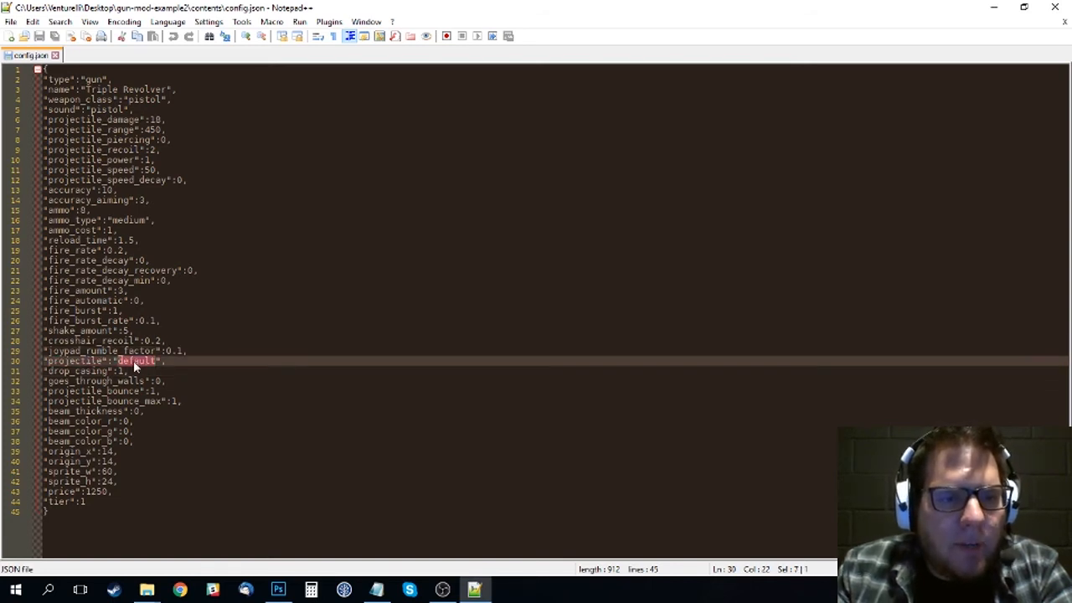
{"action": "left_click", "coordinate": [134, 372]}
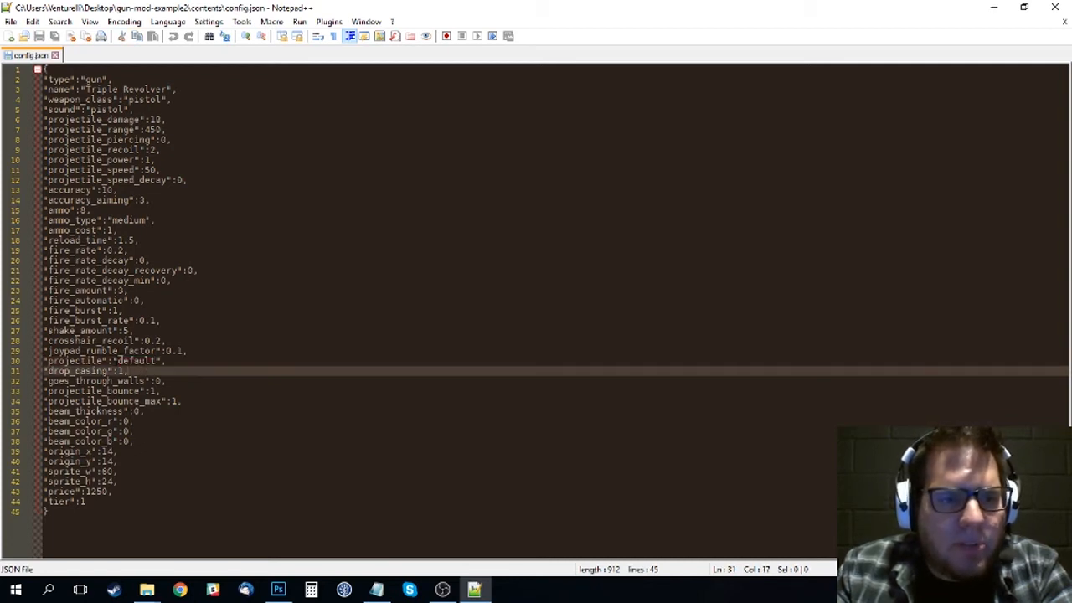
- Examine the drop_casing setting, highlighting its name and its value
{"action": "left_click", "coordinate": [172, 381]}
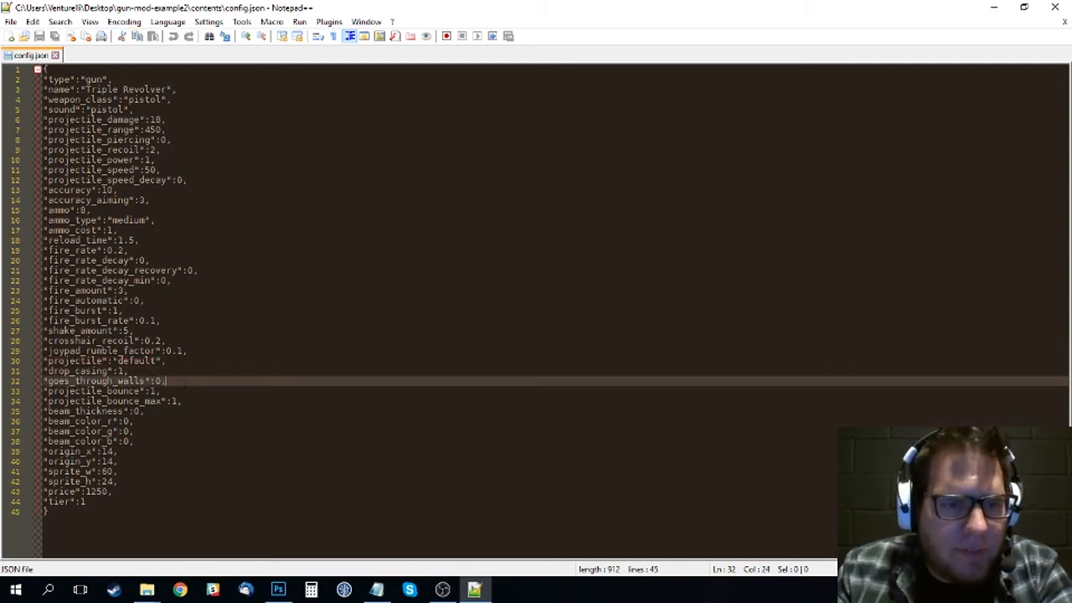
{"action": "left_click", "coordinate": [188, 400]}
{"action": "left_click", "coordinate": [149, 409]}
{"action": "double_click", "coordinate": [80, 371]}
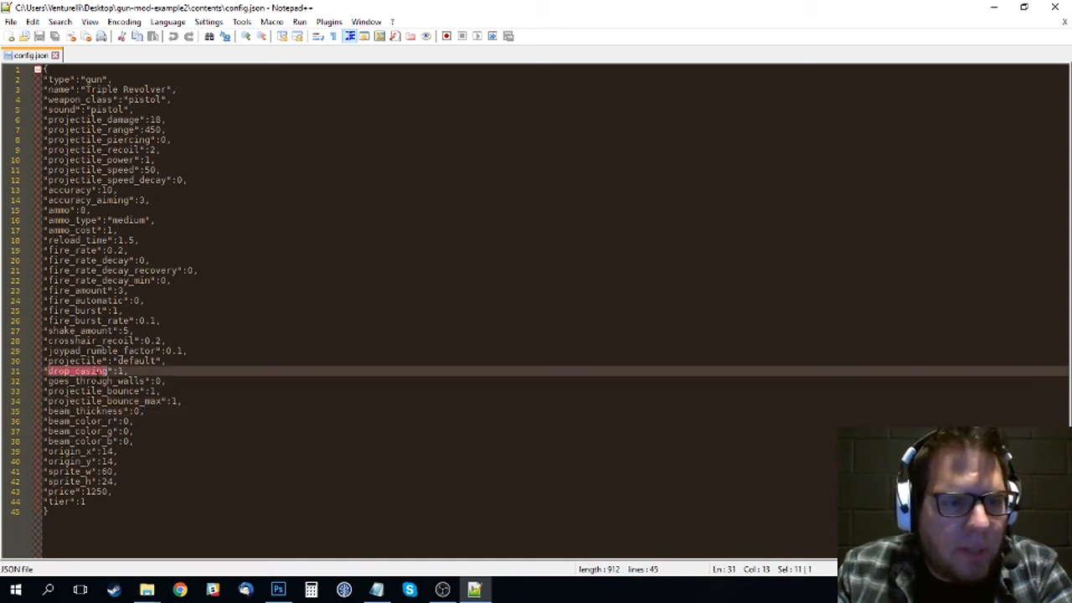
{"action": "double_click", "coordinate": [120, 371]}
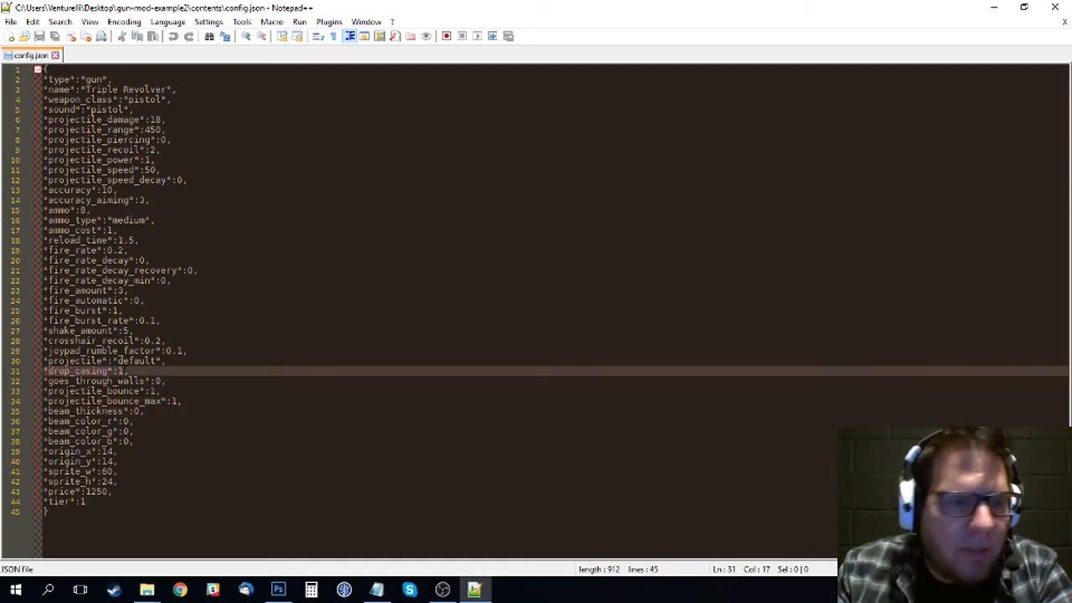
{"action": "left_click", "coordinate": [132, 371]}
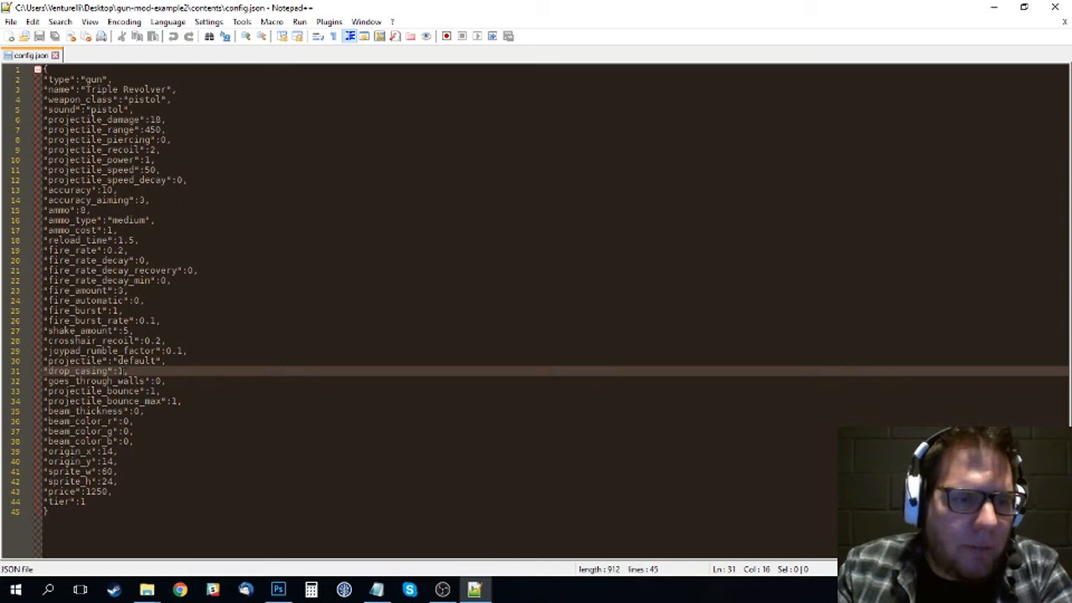
{"action": "double_click", "coordinate": [123, 371]}
{"action": "double_click", "coordinate": [127, 371]}
{"action": "key", "text": "Left"}
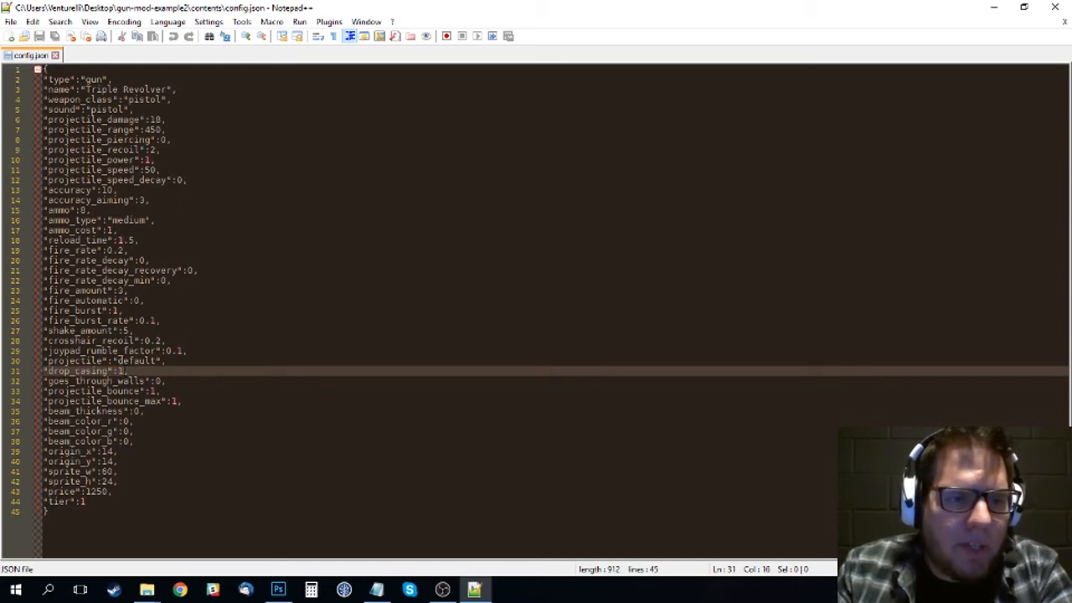
{"action": "left_click_drag", "start_coordinate": [124, 371], "coordinate": [120, 373]}
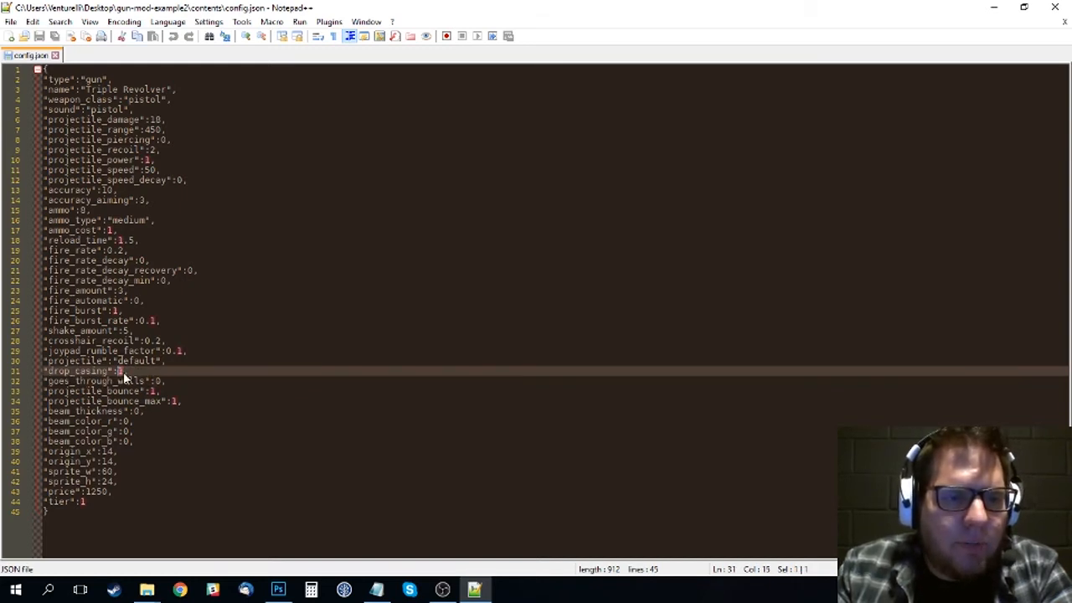
{"action": "left_click", "coordinate": [131, 371]}
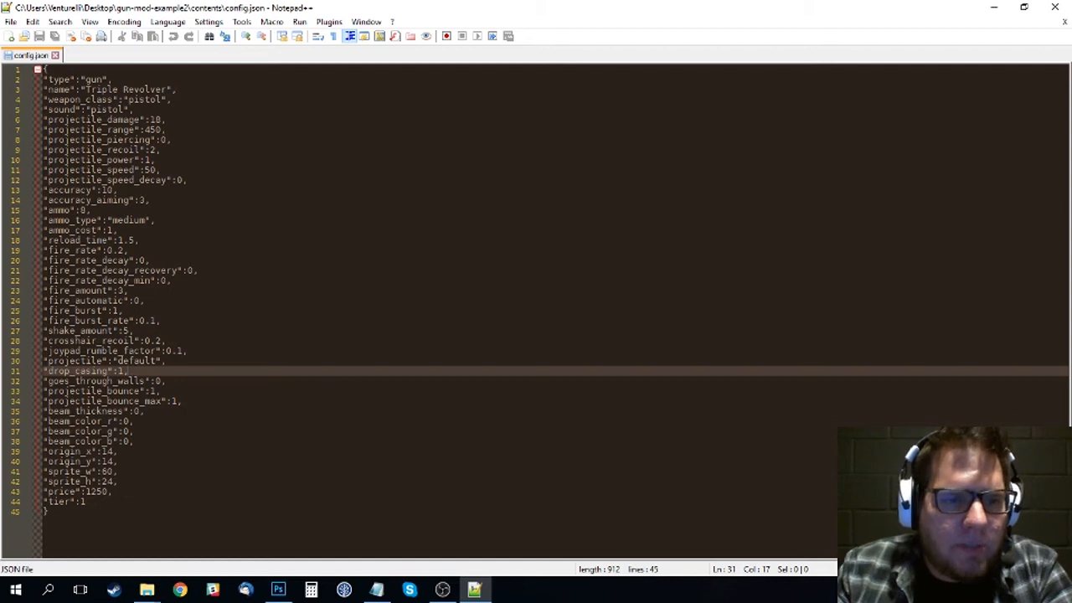
- Examine the goes_through_walls setting, highlighting its value
{"action": "left_click", "coordinate": [192, 382]}
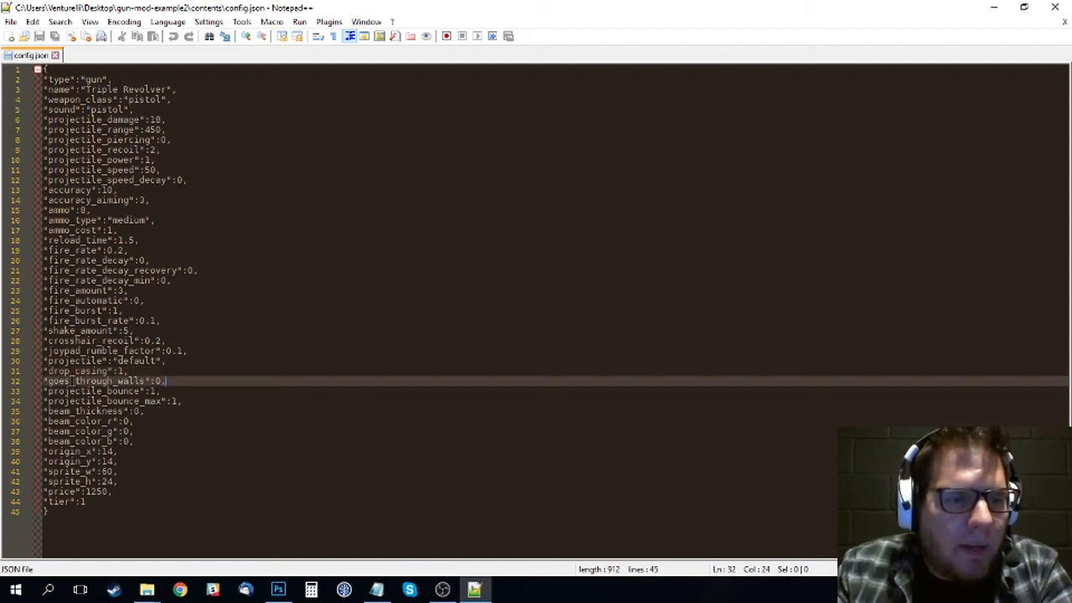
{"action": "left_click", "coordinate": [65, 381]}
{"action": "left_click_drag", "start_coordinate": [162, 382], "coordinate": [155, 382]}
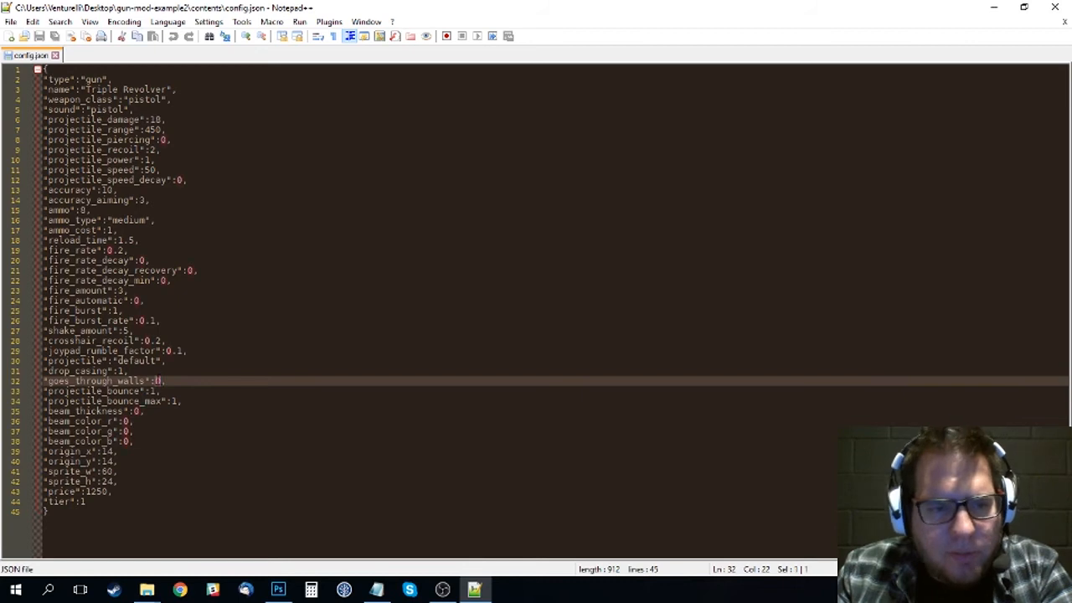
- Set projectile_bounce to 0 and save config.json
{"action": "left_click", "coordinate": [170, 391]}
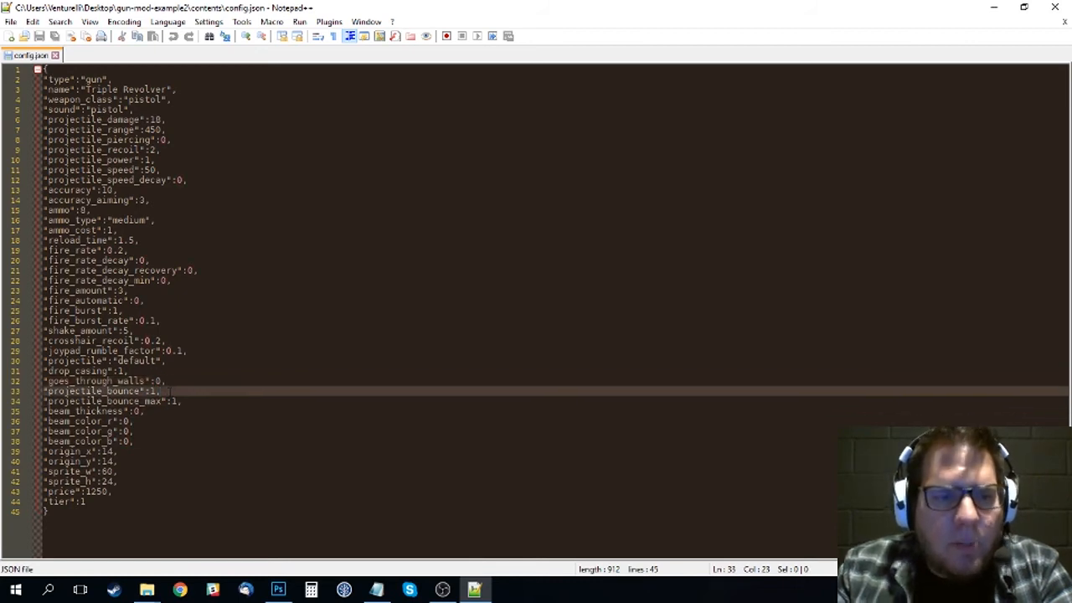
{"action": "left_click_drag", "start_coordinate": [159, 391], "coordinate": [151, 391]}
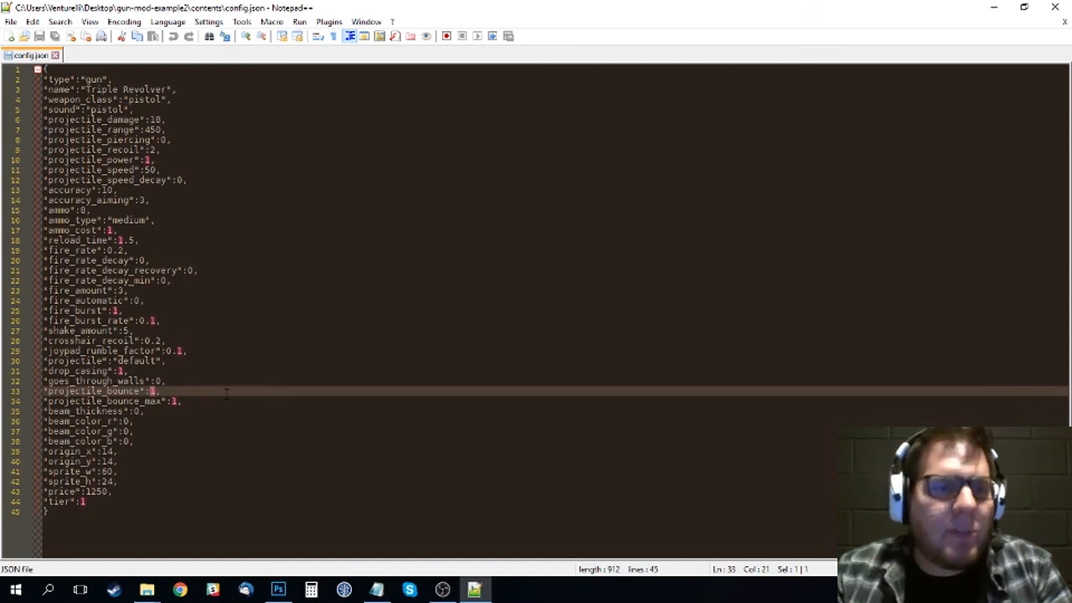
{"action": "type", "text": "0"}
{"action": "key", "text": "ctrl+s"}
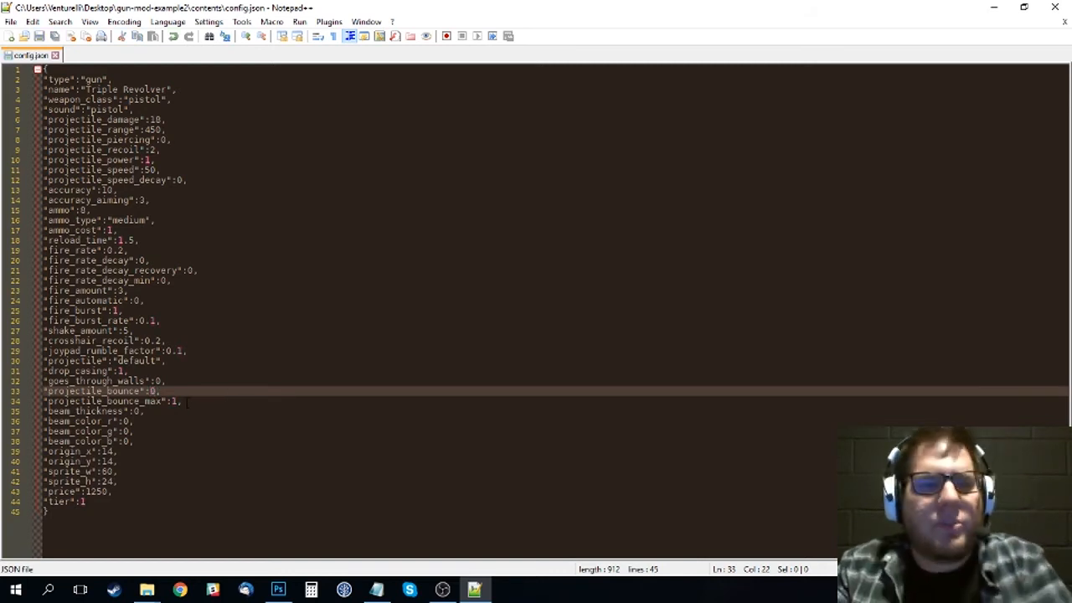
- Examine the projectile_bounce_max setting together with projectile_bounce, and move on to the beam_thickness line
{"action": "left_click", "coordinate": [189, 402]}
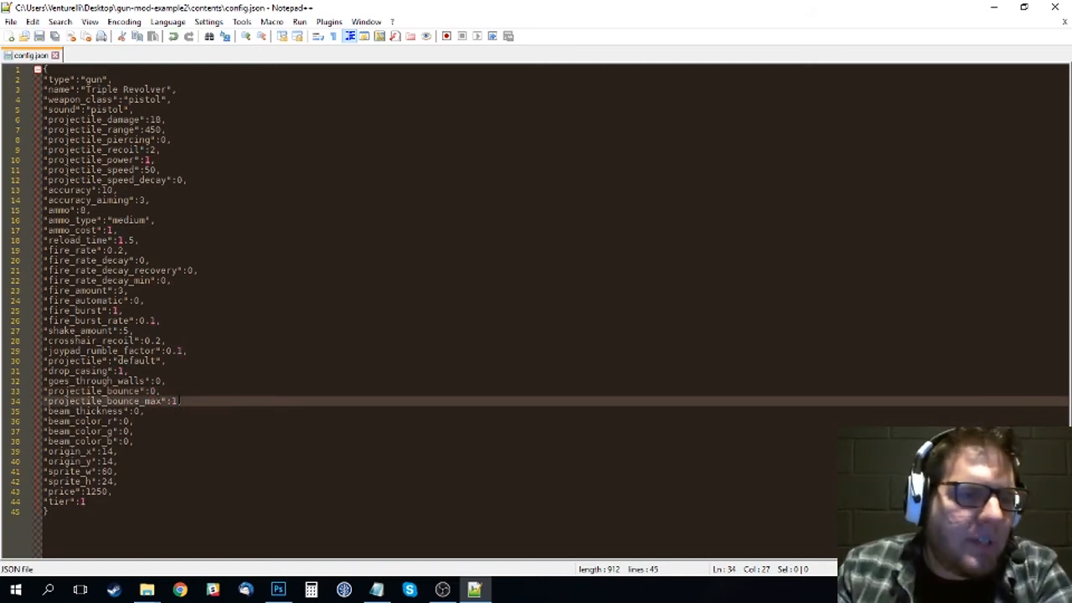
{"action": "left_click", "coordinate": [176, 401]}
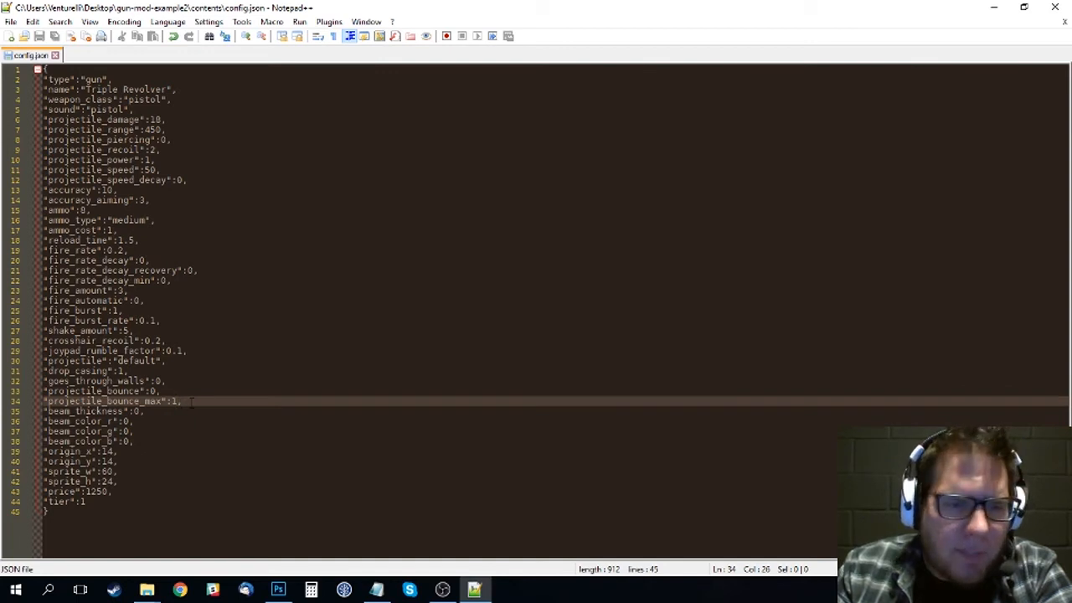
{"action": "key", "text": "Up"}
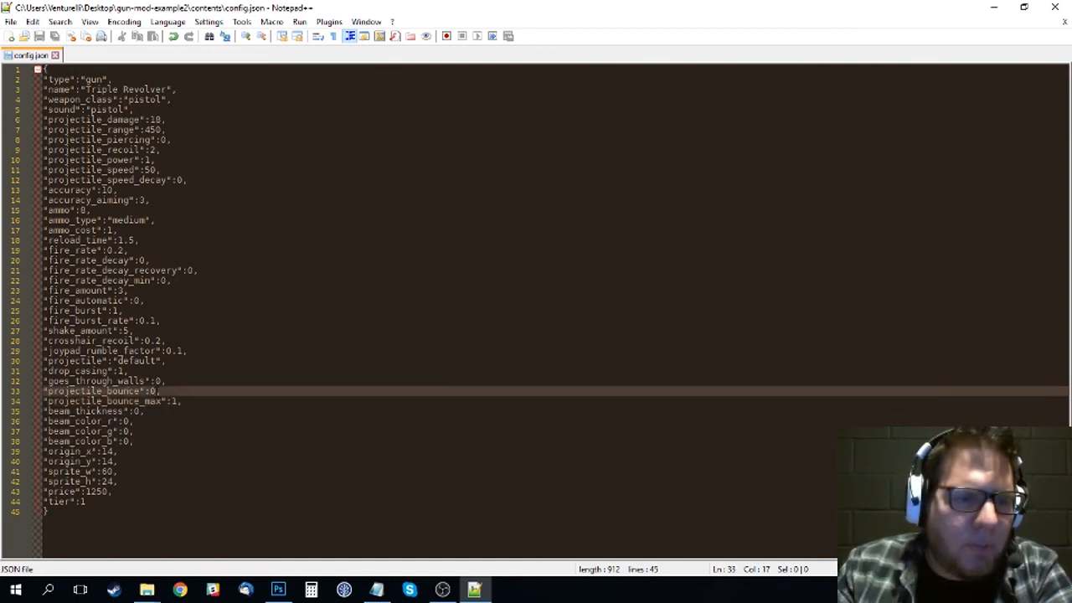
{"action": "key", "text": "shift+Left"}
{"action": "key", "text": "Down"}
{"action": "key", "text": "Down"}
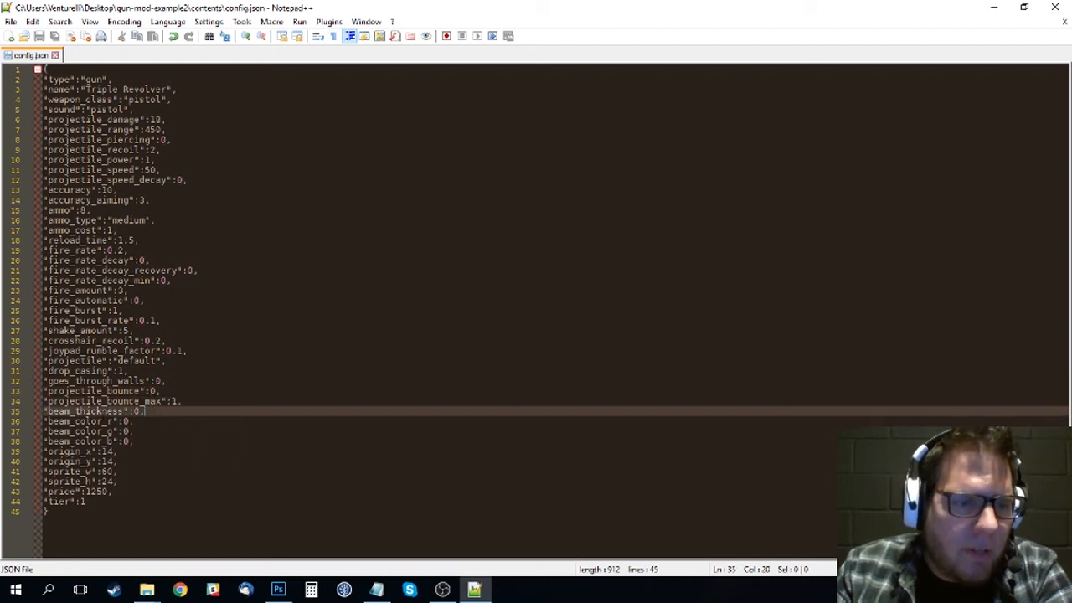
- Examine the beam settings by highlighting the whole block, the beam_thickness value and each beam_color line
{"action": "left_click_drag", "start_coordinate": [48, 411], "coordinate": [154, 445]}
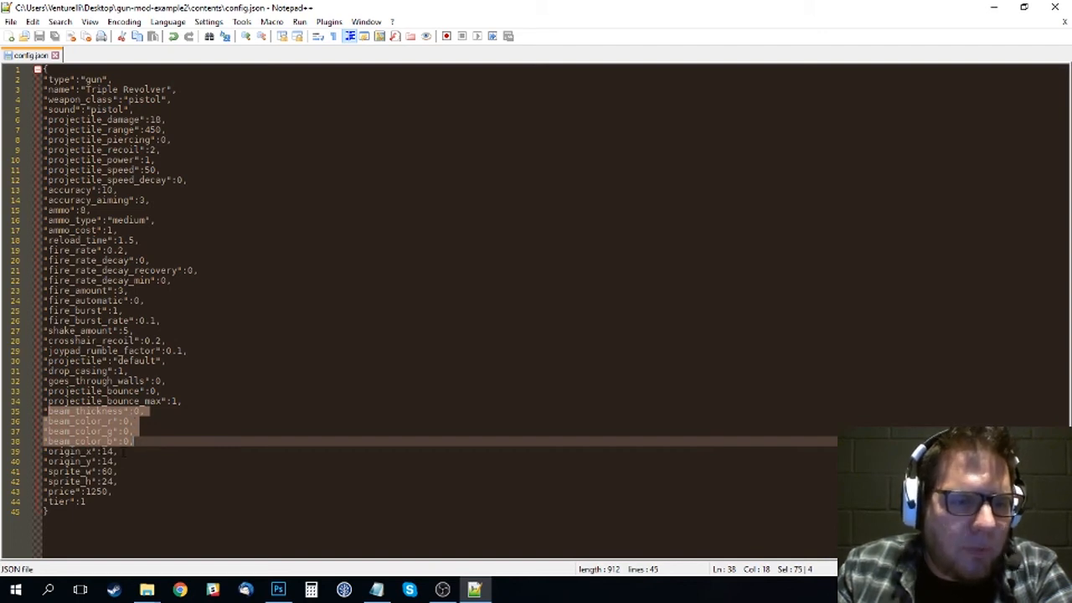
{"action": "left_click", "coordinate": [148, 410]}
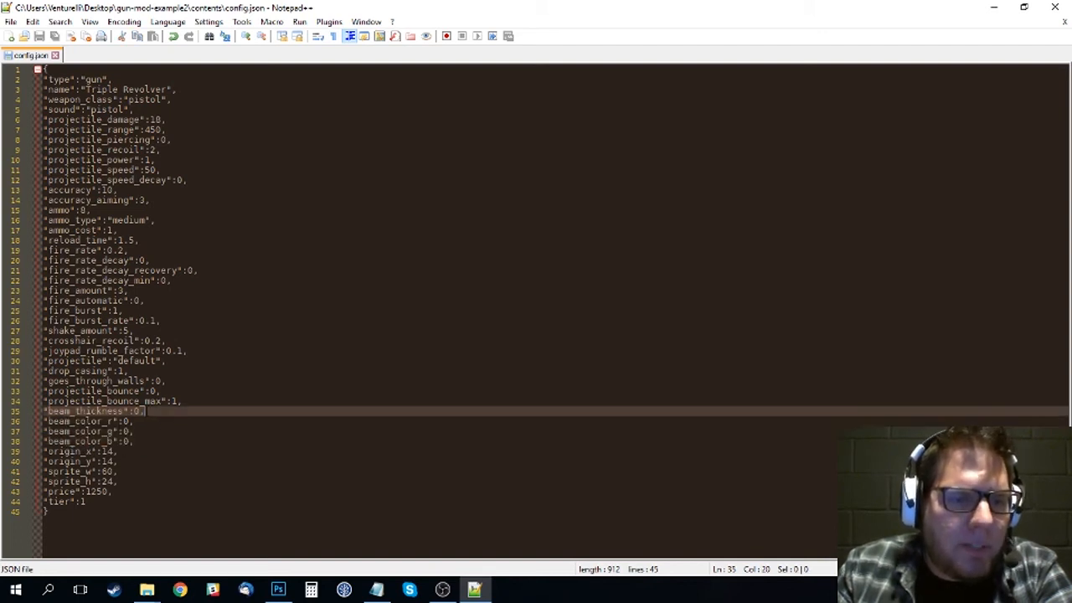
{"action": "left_click", "coordinate": [137, 421]}
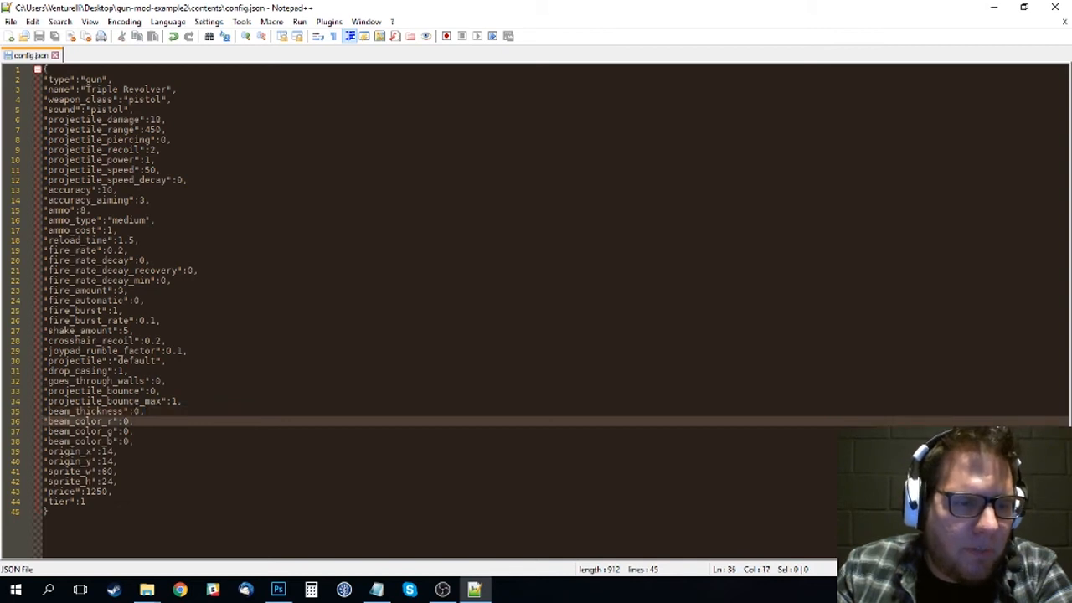
{"action": "left_click_drag", "start_coordinate": [141, 412], "coordinate": [133, 411]}
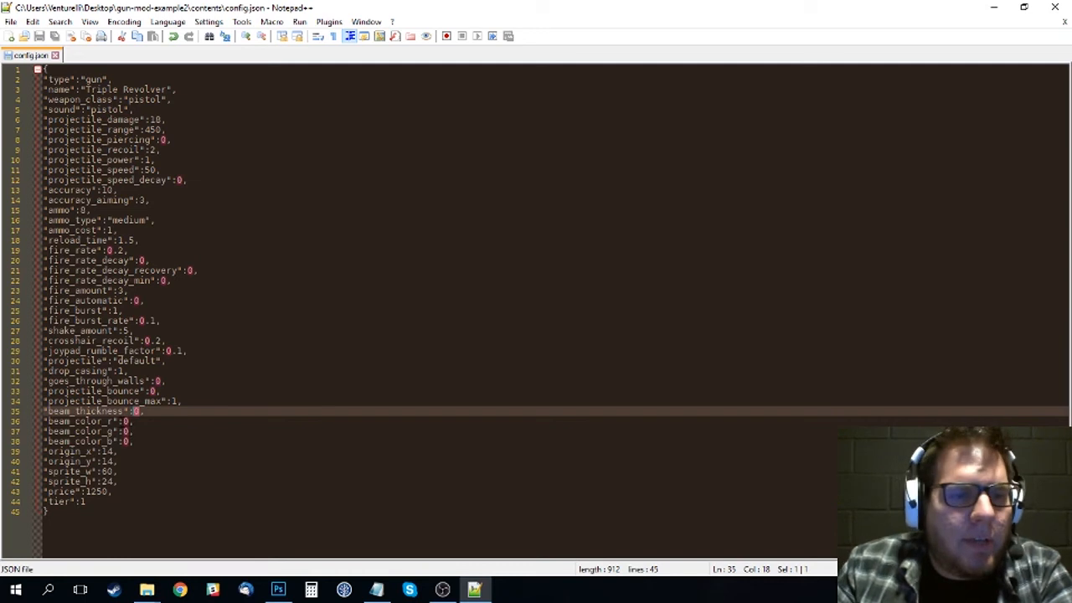
{"action": "left_click", "coordinate": [125, 421]}
{"action": "left_click", "coordinate": [124, 431]}
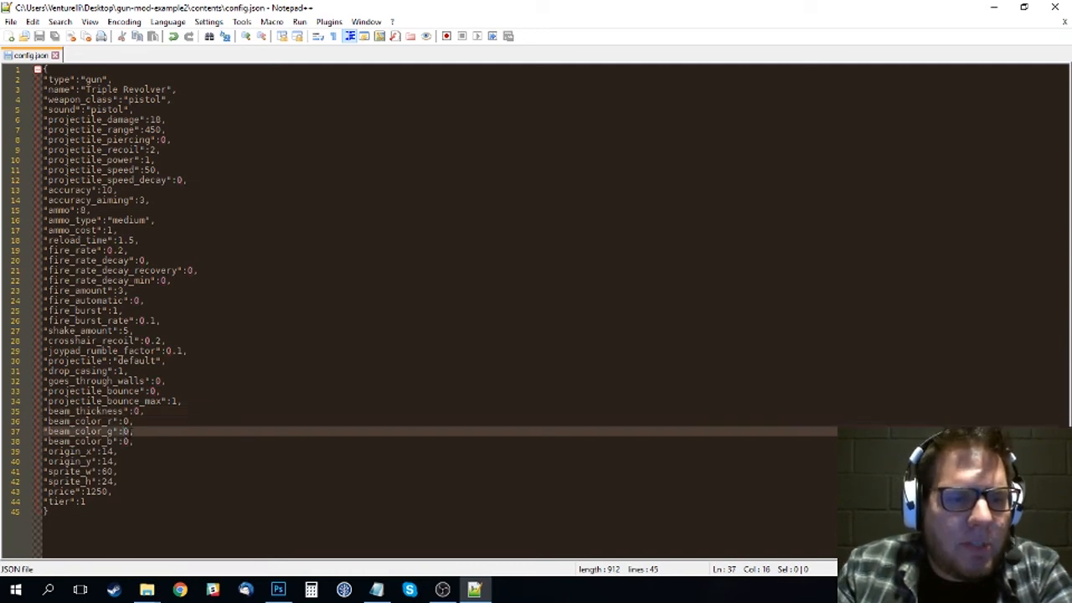
{"action": "left_click", "coordinate": [134, 441]}
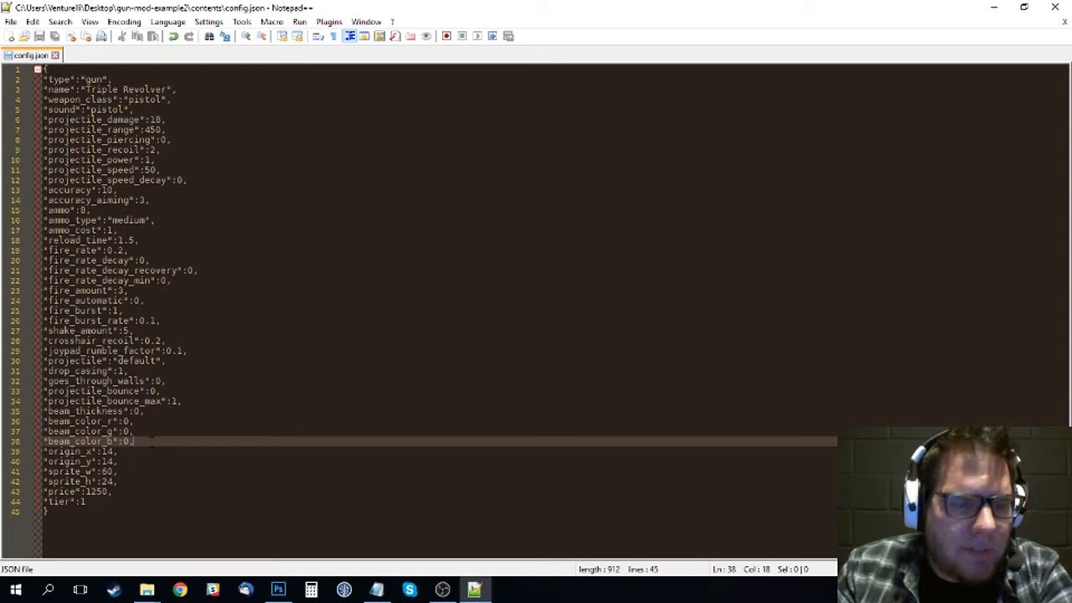
- Switch to Photoshop, choose a darker green foreground color, and examine its R, G and B values in the Color Picker
{"action": "left_click", "coordinate": [278, 590]}
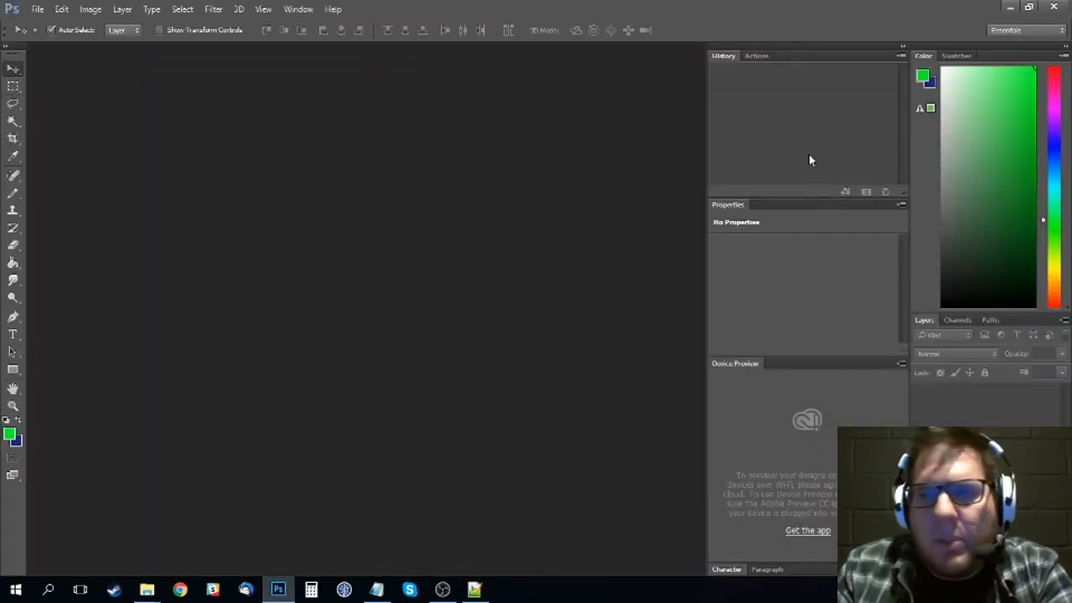
{"action": "left_click", "coordinate": [1037, 114]}
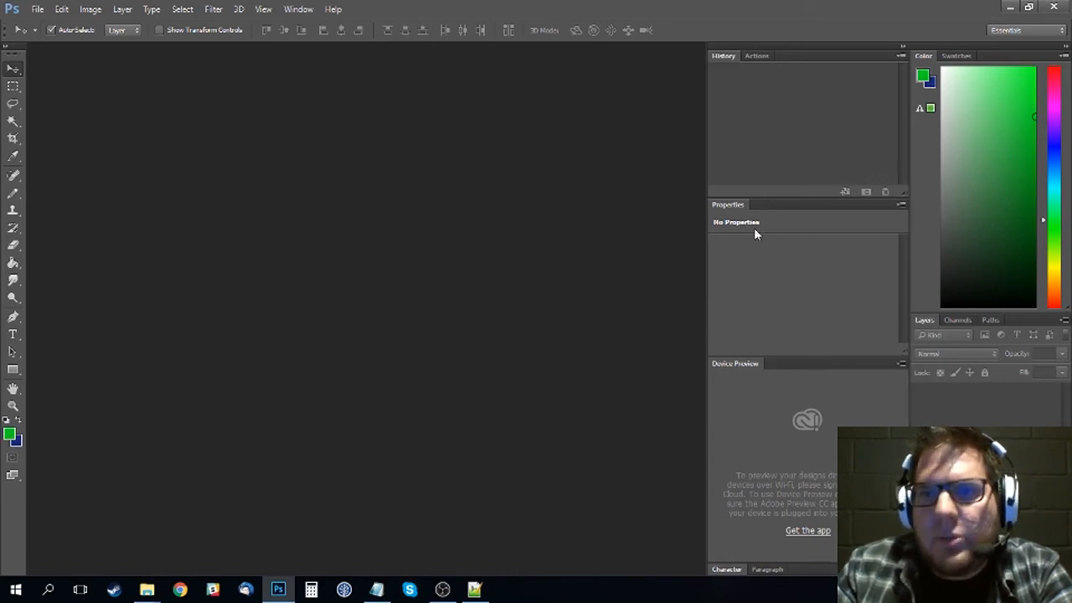
{"action": "left_click", "coordinate": [923, 80]}
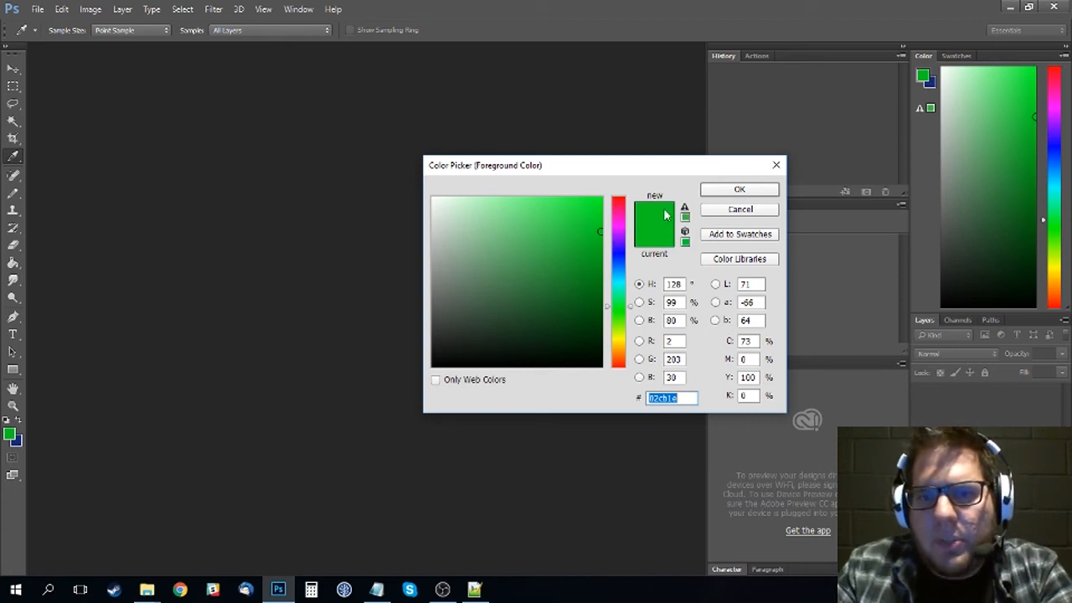
{"action": "left_click", "coordinate": [675, 343]}
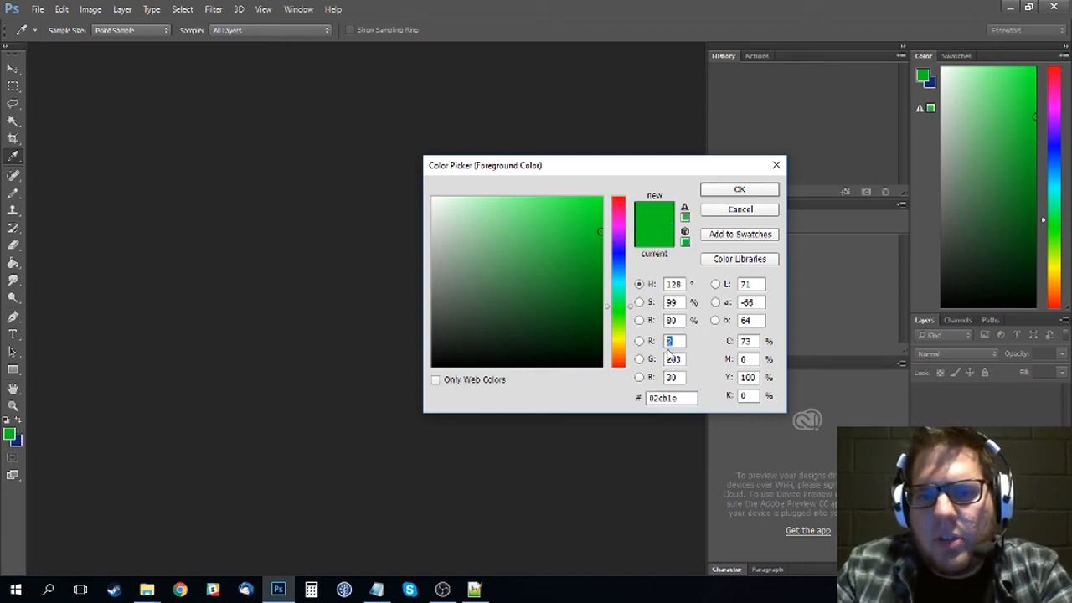
{"action": "left_click", "coordinate": [672, 360]}
{"action": "left_click", "coordinate": [673, 378]}
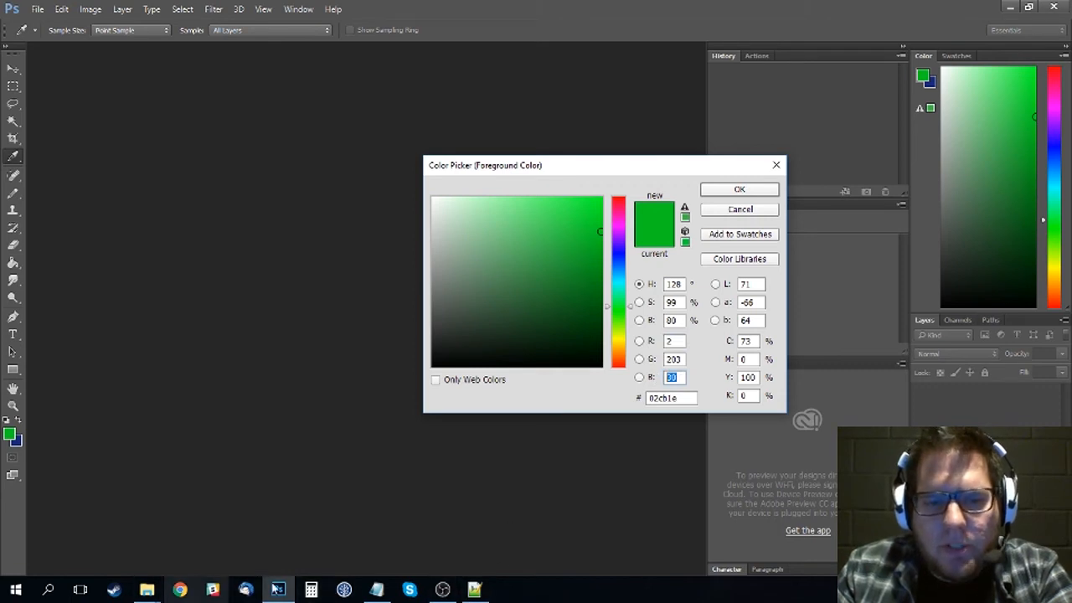
- Switch back to config.json in Notepad++ and examine the beam_color_r, beam_color_g and beam_color_b values against the Photoshop color
{"action": "left_click", "coordinate": [475, 591]}
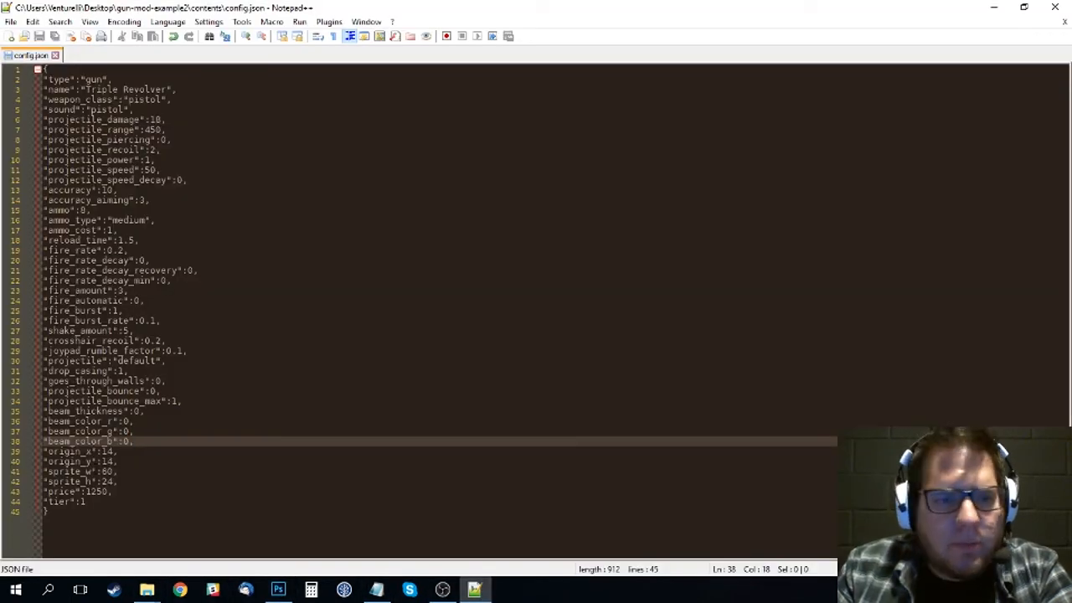
{"action": "left_click", "coordinate": [118, 462]}
{"action": "left_click_drag", "start_coordinate": [129, 422], "coordinate": [124, 421]}
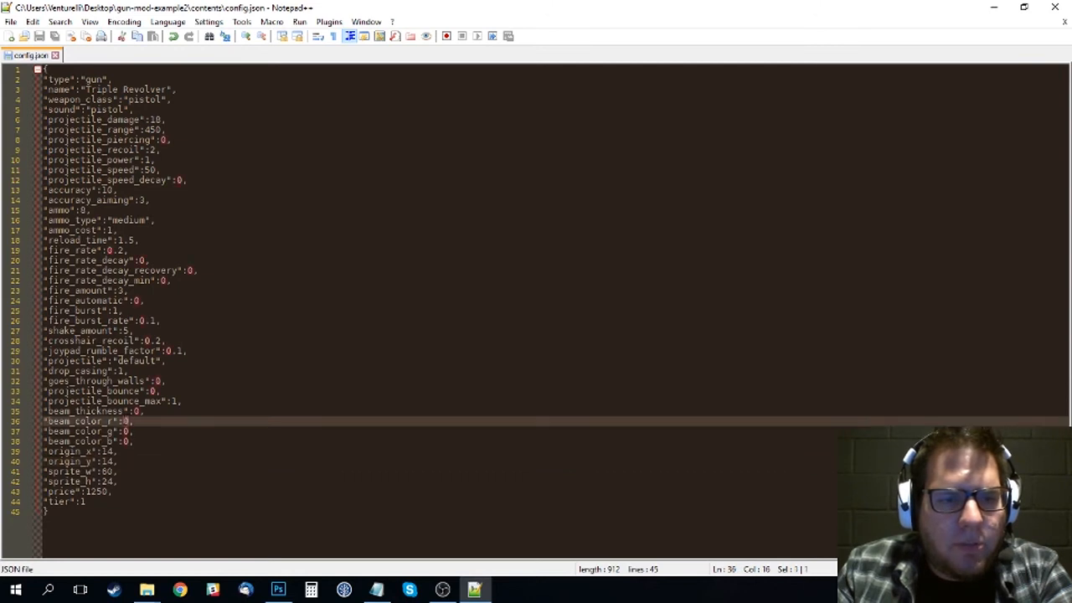
{"action": "left_click", "coordinate": [484, 593]}
{"action": "left_click", "coordinate": [475, 591]}
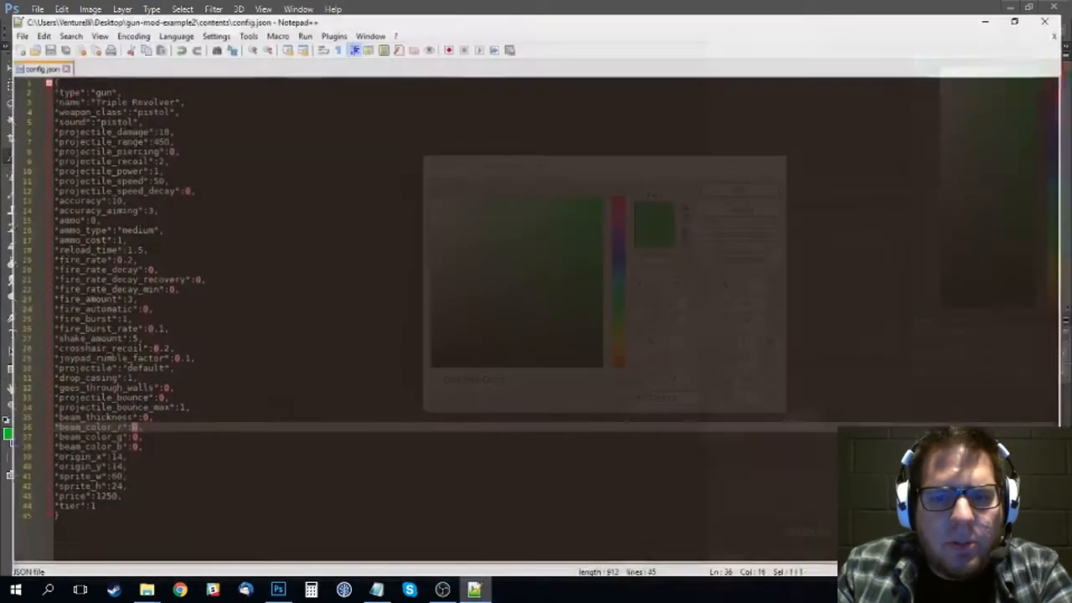
{"action": "left_click_drag", "start_coordinate": [131, 431], "coordinate": [124, 442]}
{"action": "left_click", "coordinate": [144, 441]}
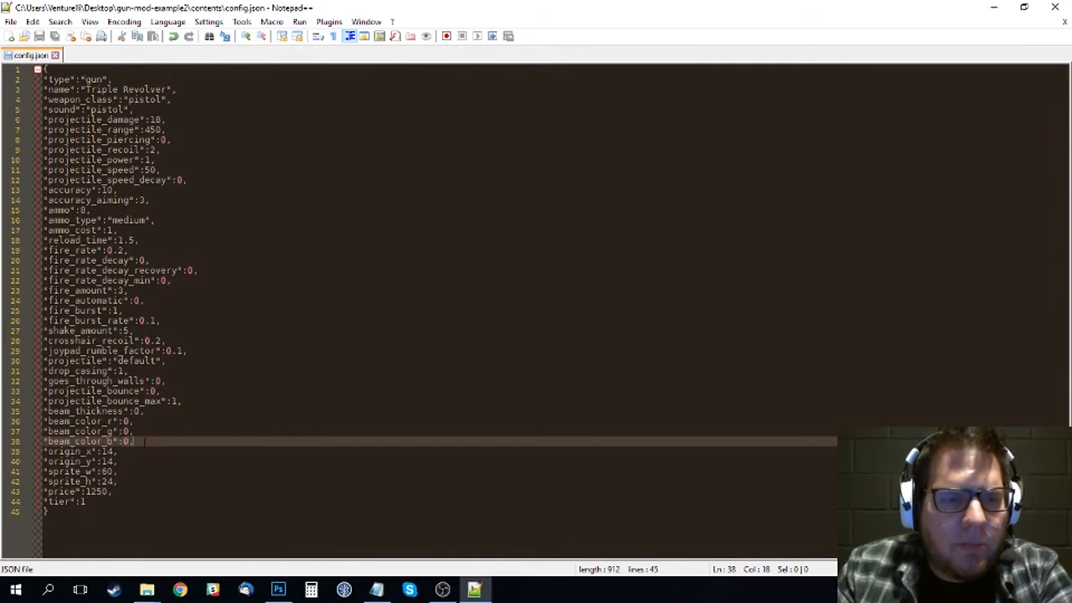
- Highlight the four beam settings as a block again, and move on to the origin and sprite size lines
{"action": "left_click_drag", "start_coordinate": [144, 441], "coordinate": [25, 414]}
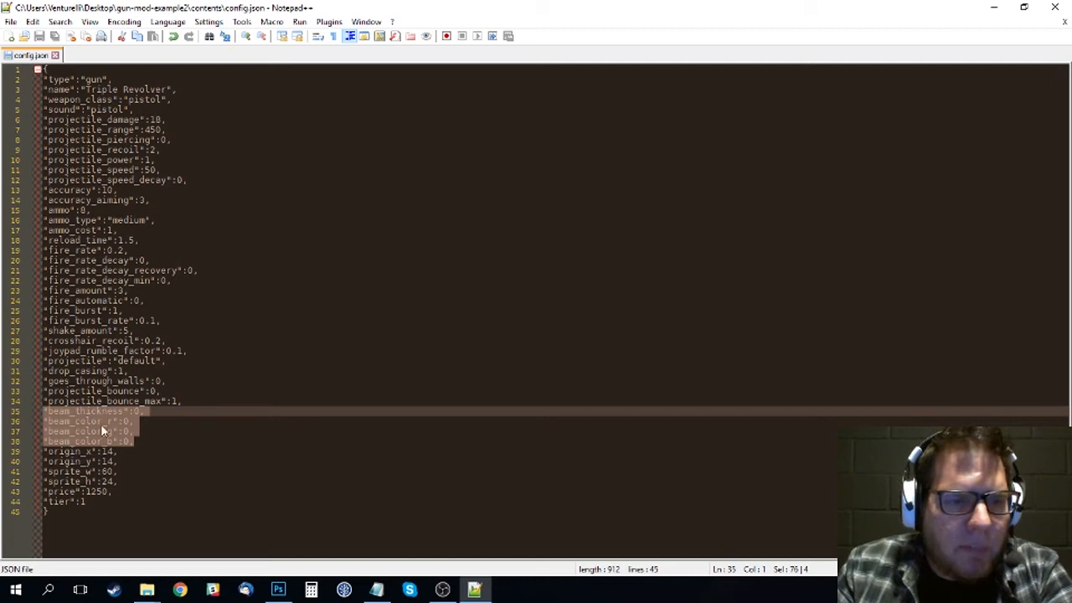
{"action": "left_click", "coordinate": [132, 442]}
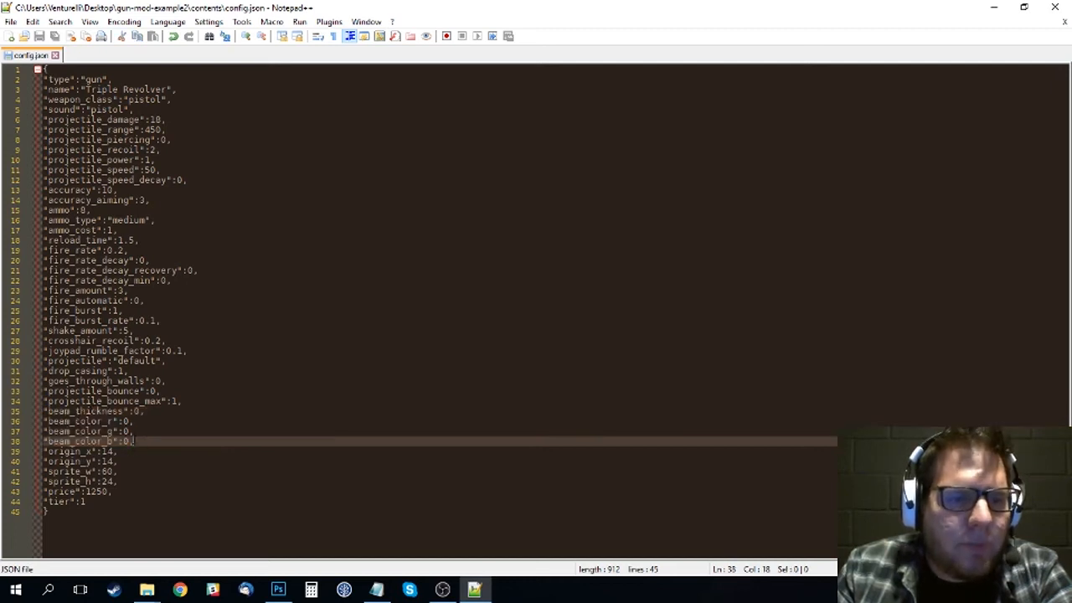
{"action": "left_click_drag", "start_coordinate": [133, 442], "coordinate": [25, 414]}
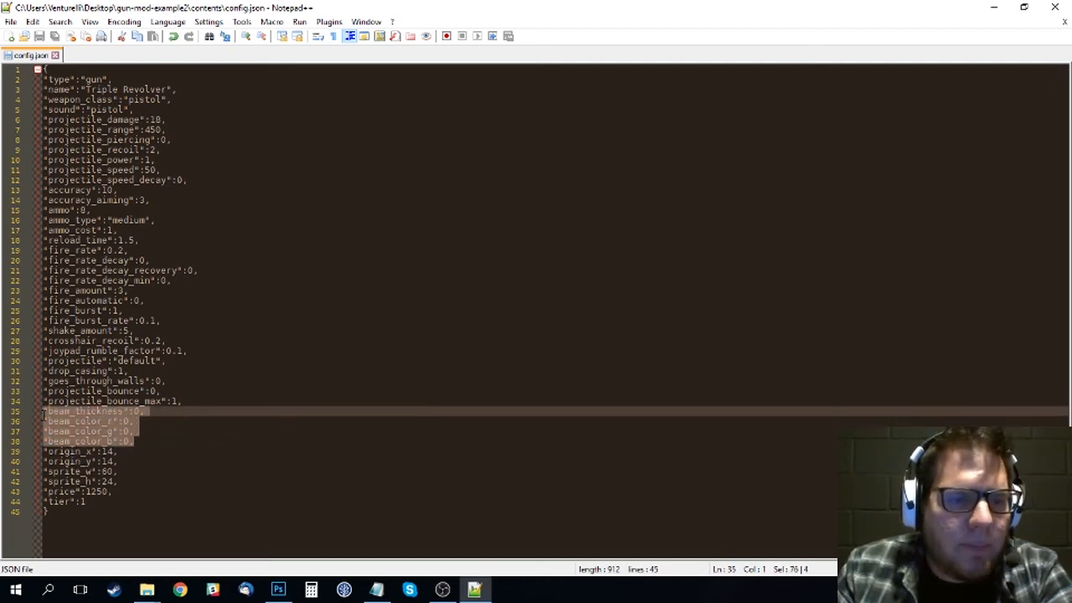
{"action": "left_click", "coordinate": [138, 441]}
{"action": "left_click", "coordinate": [144, 461]}
{"action": "left_click", "coordinate": [149, 480]}
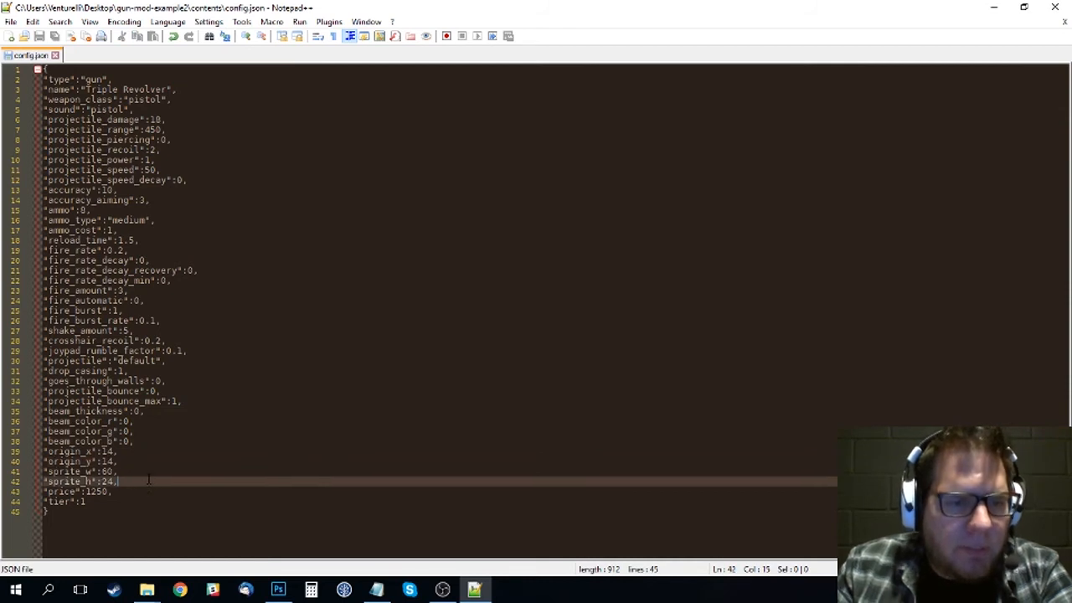
- Look over the price and tier lines, and return to the origin_y and origin_x lines
{"action": "left_click", "coordinate": [123, 492]}
{"action": "left_click", "coordinate": [125, 502]}
{"action": "left_click", "coordinate": [130, 461]}
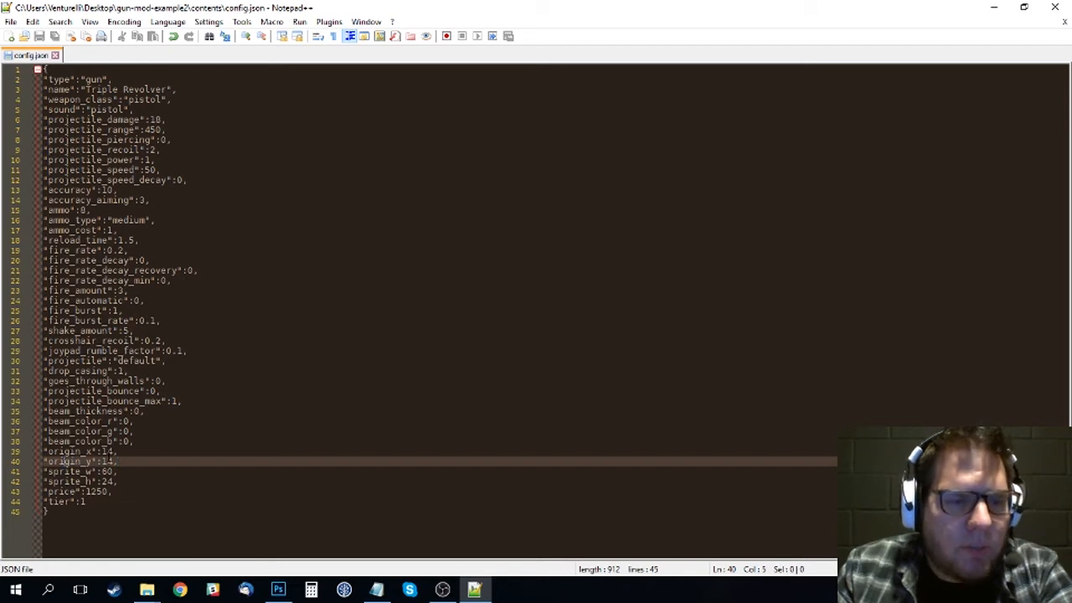
{"action": "triple_click", "coordinate": [126, 453]}
{"action": "left_click", "coordinate": [129, 451]}
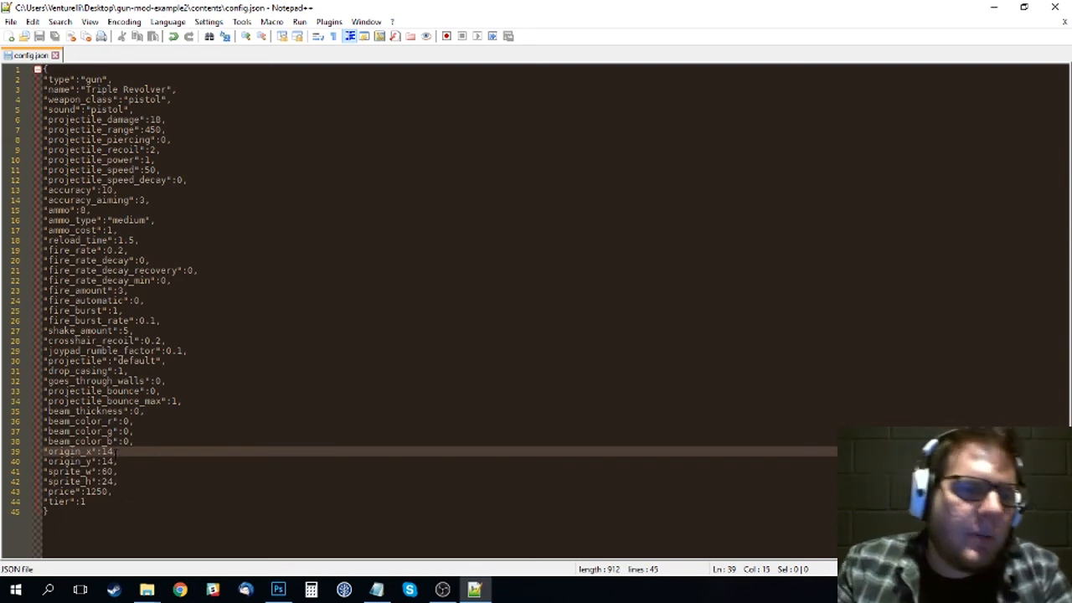
- Examine the origin_x and origin_y values by highlighting each of them in turn
{"action": "left_click", "coordinate": [119, 461]}
{"action": "left_click", "coordinate": [107, 452]}
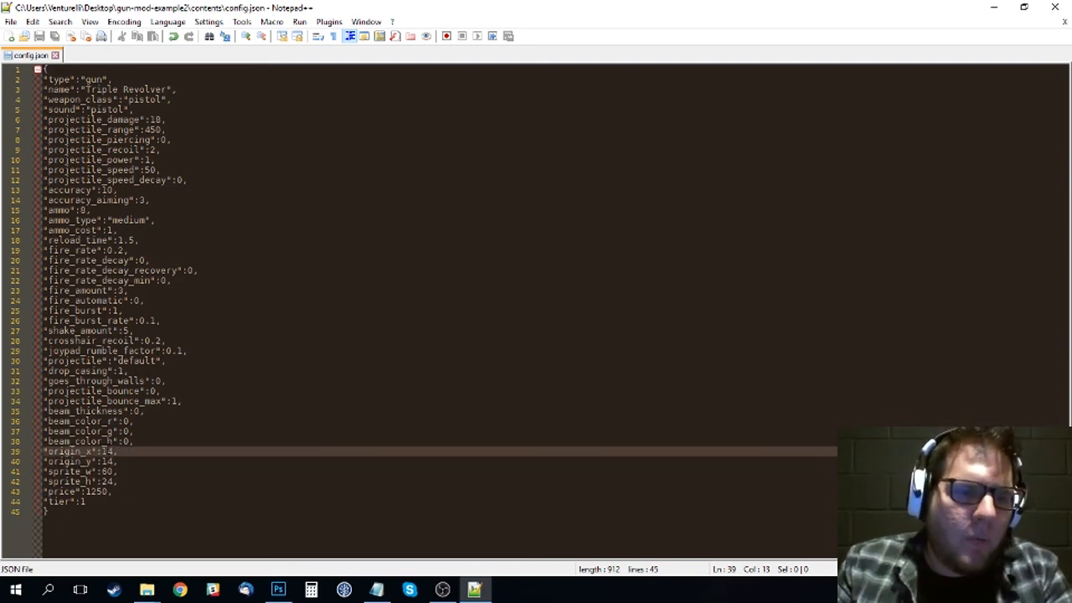
{"action": "double_click", "coordinate": [109, 462]}
{"action": "double_click", "coordinate": [108, 452]}
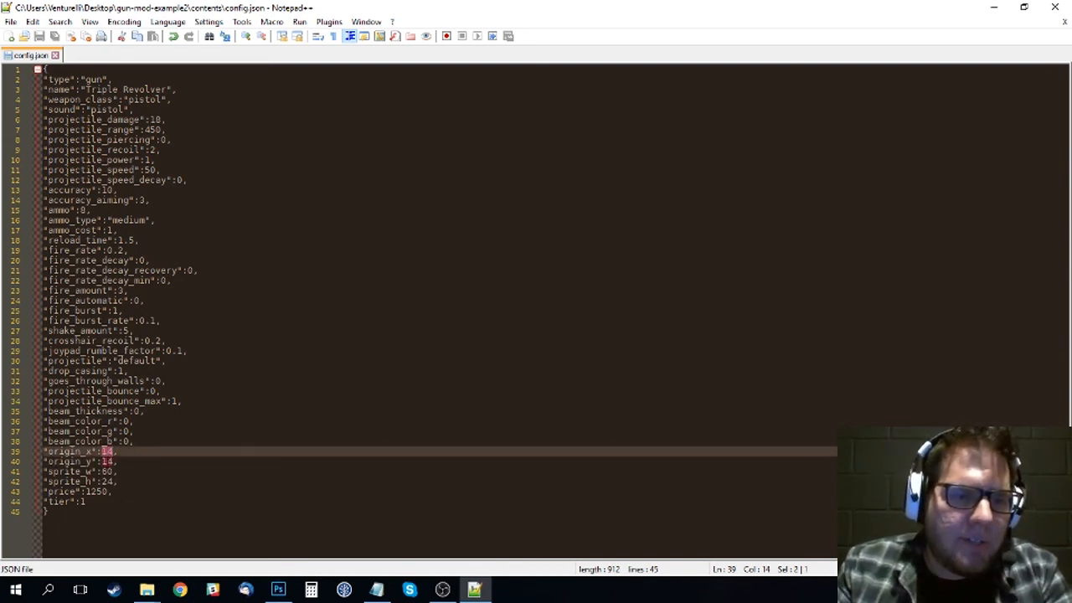
{"action": "double_click", "coordinate": [109, 462]}
{"action": "double_click", "coordinate": [107, 452]}
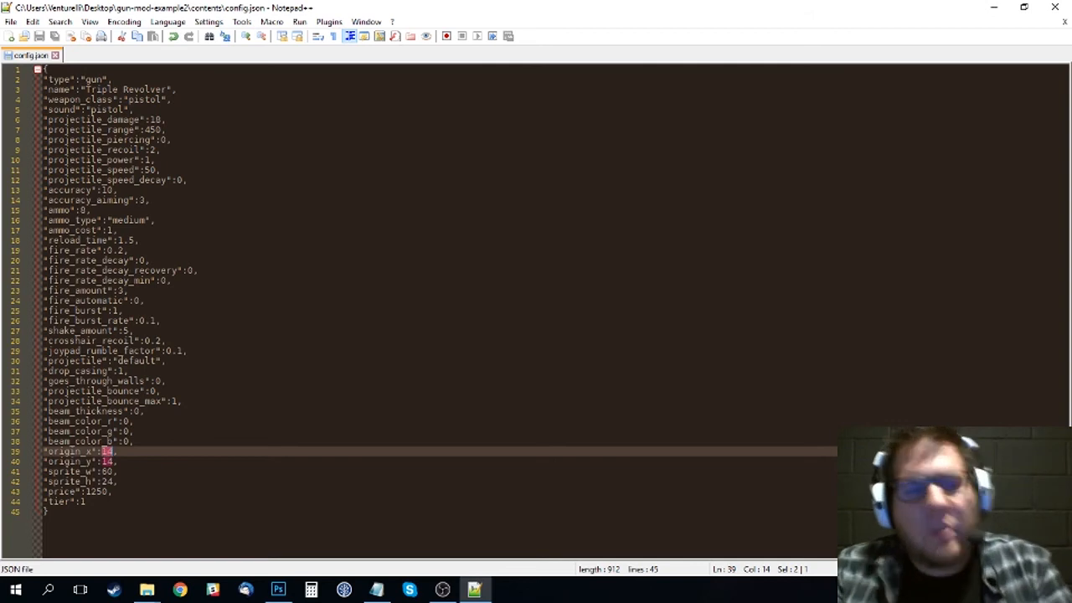
{"action": "key", "text": "Down"}
{"action": "key", "text": "Up"}
{"action": "key", "text": "Down"}
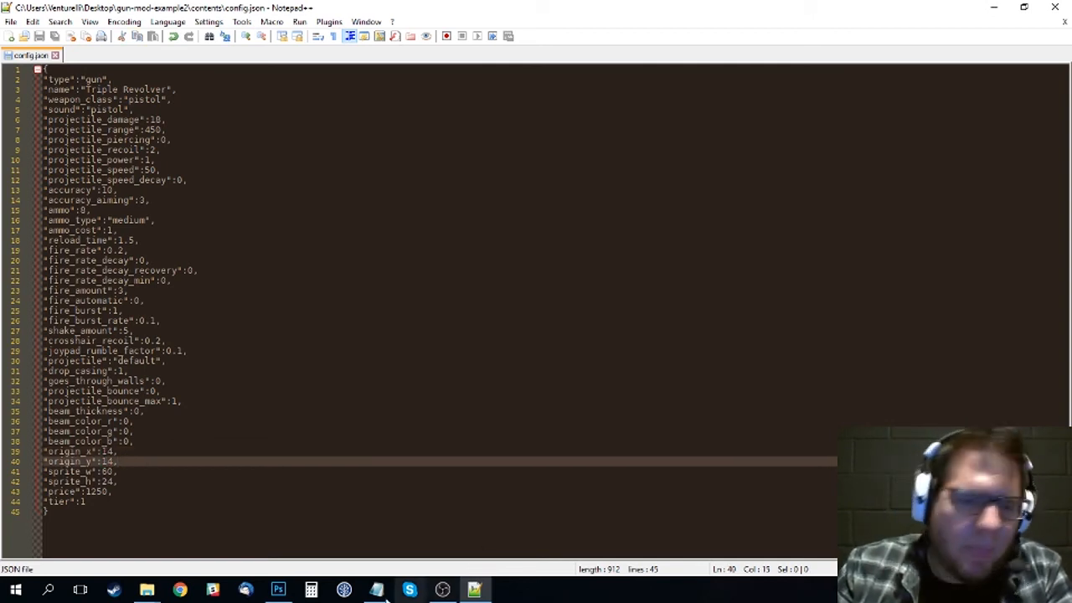
- Switch to Photoshop, dismiss the Color Picker without changes, and open the recent file weapon_heavy_pistolModFinal.png
{"action": "left_click", "coordinate": [279, 595]}
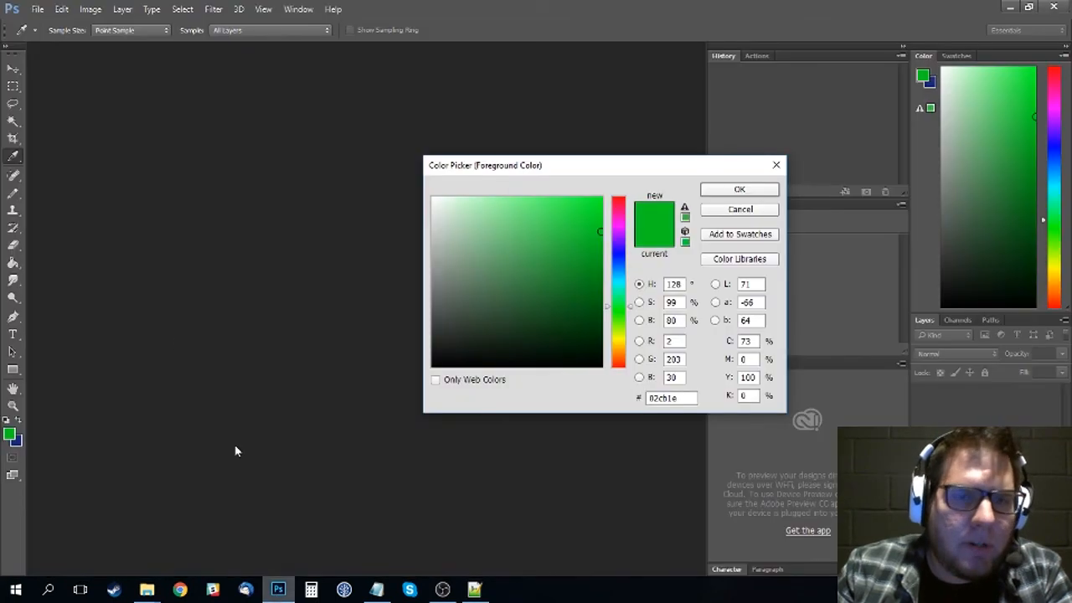
{"action": "left_click", "coordinate": [743, 208]}
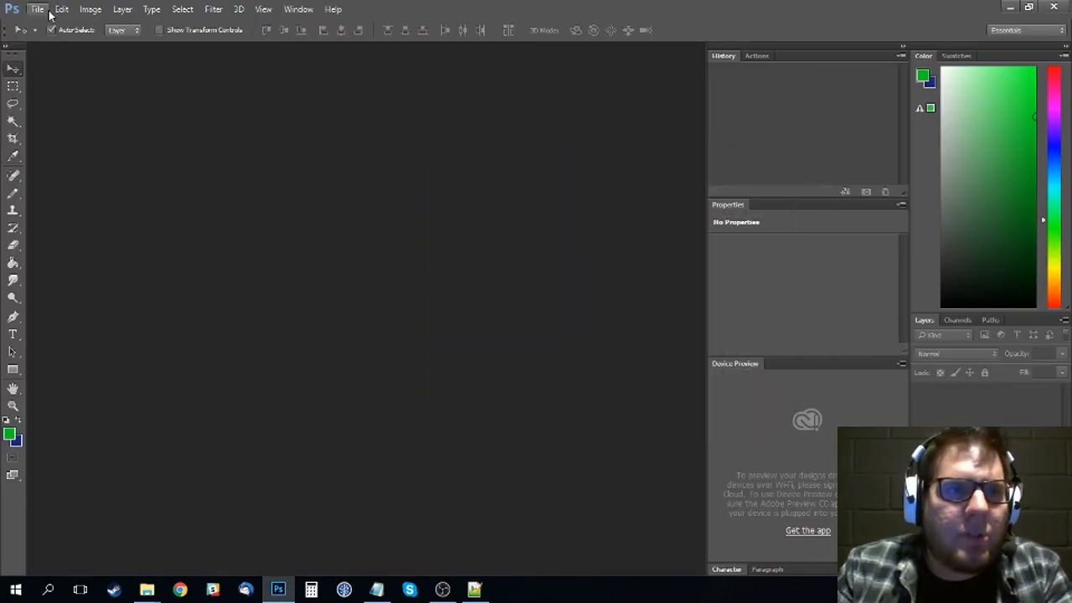
{"action": "left_click", "coordinate": [37, 9]}
{"action": "mouse_move", "coordinate": [92, 88]}
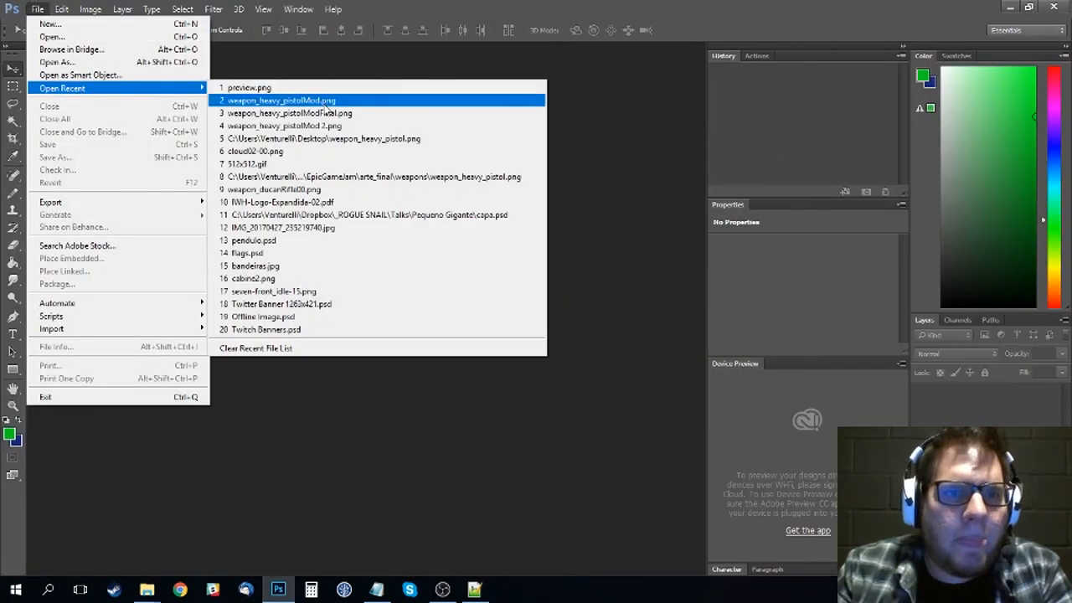
{"action": "left_click", "coordinate": [359, 113]}
- Mark the gun's origin with a one-pixel rectangular marquee on the first sprite's grip, just below the small yellow block
{"action": "key", "text": "z"}
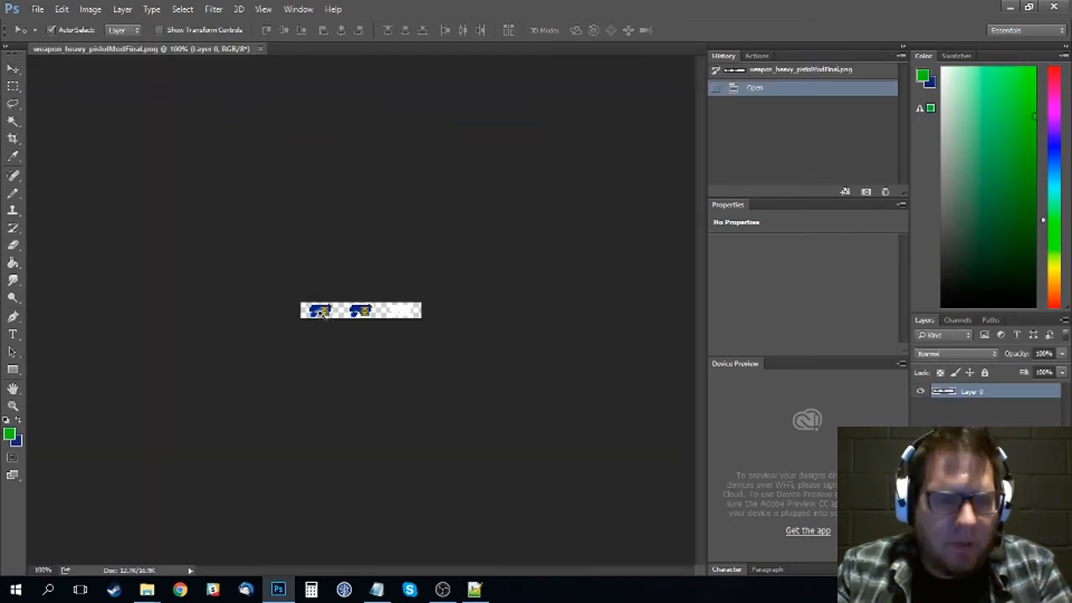
{"action": "left_click", "coordinate": [320, 311]}
{"action": "left_click", "coordinate": [321, 310]}
{"action": "left_click", "coordinate": [321, 311]}
{"action": "left_click", "coordinate": [321, 311]}
{"action": "left_click", "coordinate": [321, 310]}
{"action": "left_click_drag", "start_coordinate": [163, 305], "coordinate": [543, 299]}
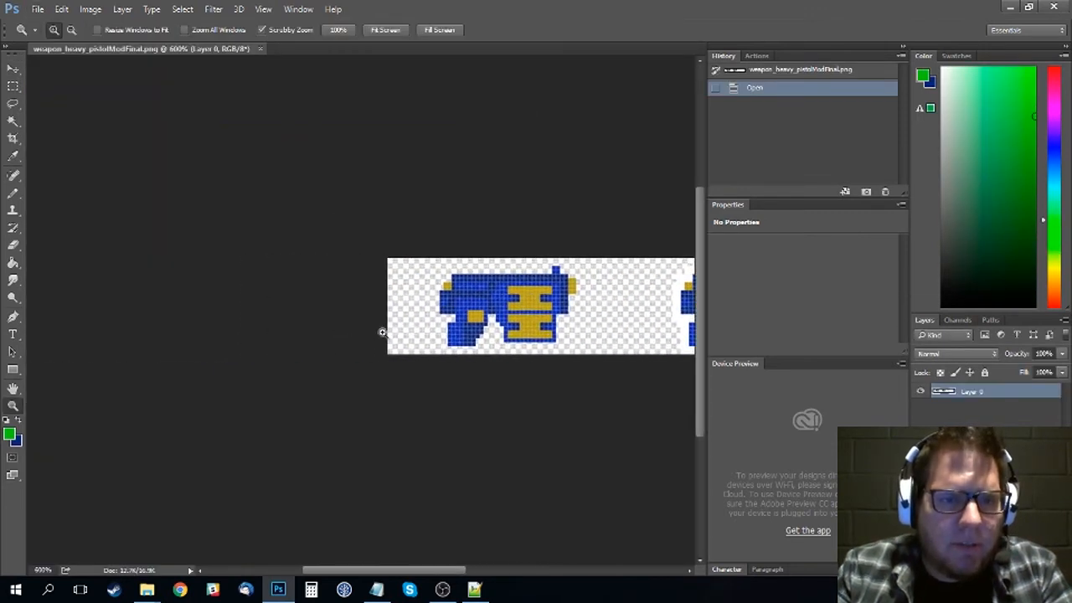
{"action": "left_click", "coordinate": [385, 332]}
{"action": "left_click", "coordinate": [427, 331]}
{"action": "left_click", "coordinate": [489, 328]}
{"action": "left_click", "coordinate": [491, 325]}
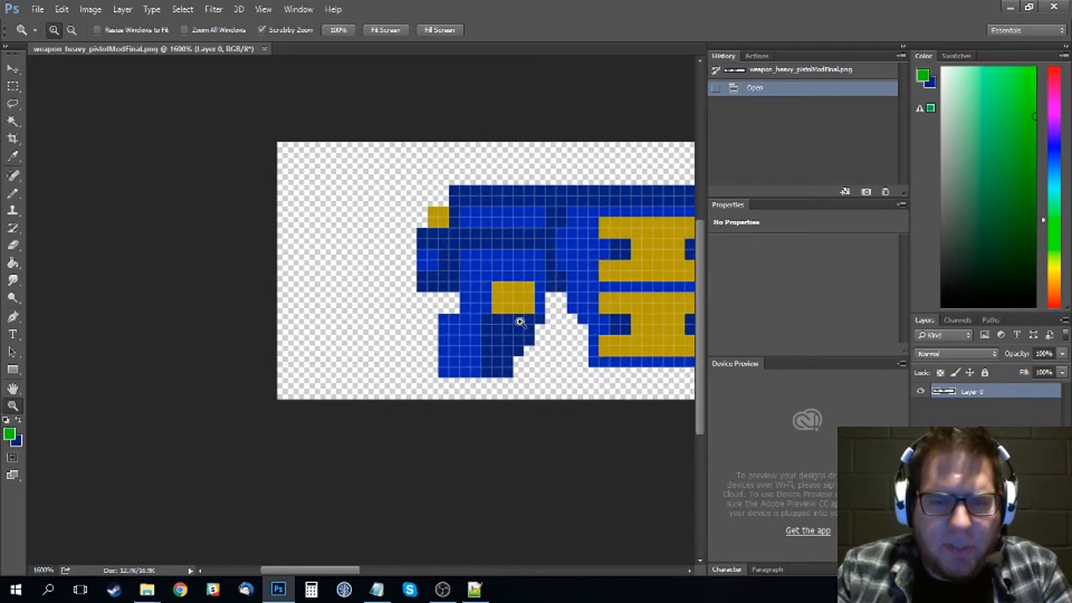
{"action": "left_click", "coordinate": [516, 321]}
{"action": "left_click", "coordinate": [506, 306], "text": "alt"}
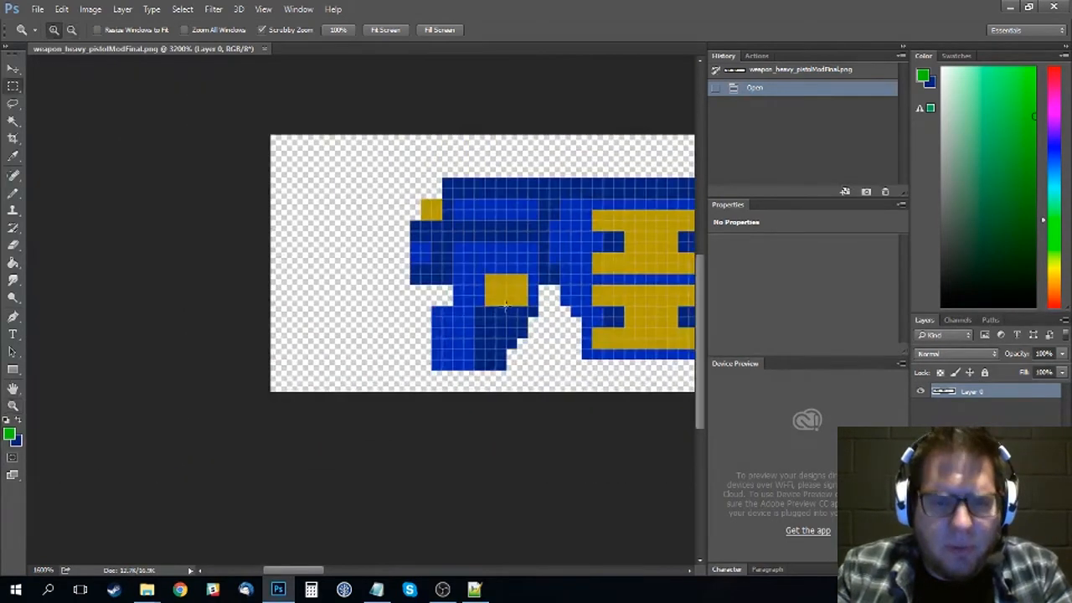
{"action": "key", "text": "m"}
{"action": "left_click_drag", "start_coordinate": [489, 311], "coordinate": [491, 313]}
{"action": "left_click", "coordinate": [492, 318]}
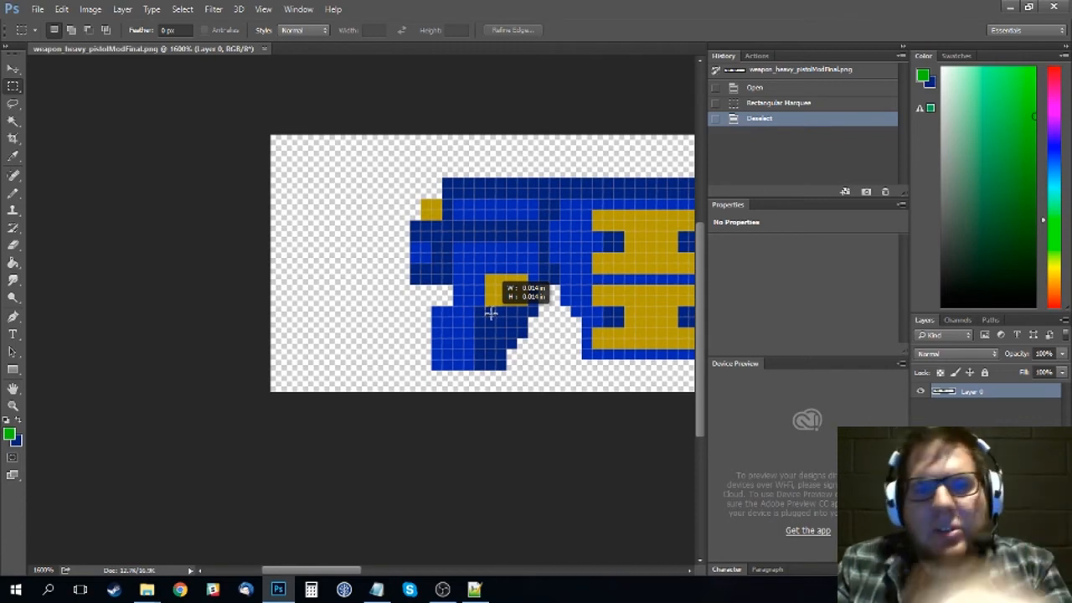
{"action": "left_click_drag", "start_coordinate": [491, 314], "coordinate": [493, 315]}
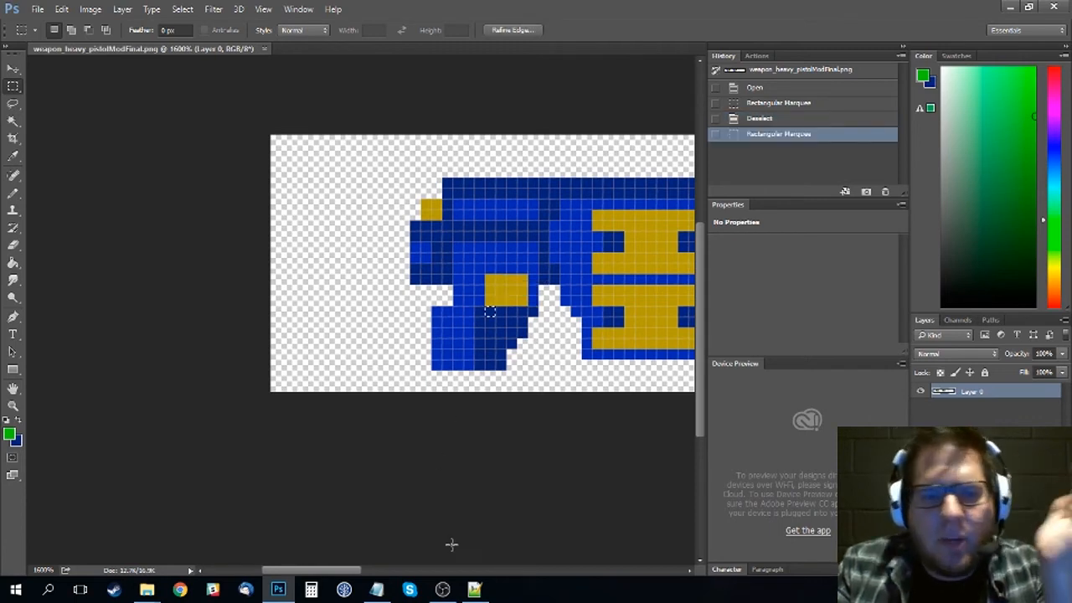
- Switch back to config.json in Notepad++, highlight the origin_x and origin_y lines, and move on to the sprite size lines
{"action": "left_click", "coordinate": [475, 589]}
{"action": "left_click", "coordinate": [120, 442]}
{"action": "key", "text": "Down"}
{"action": "key", "text": "Down"}
{"action": "key", "text": "Down"}
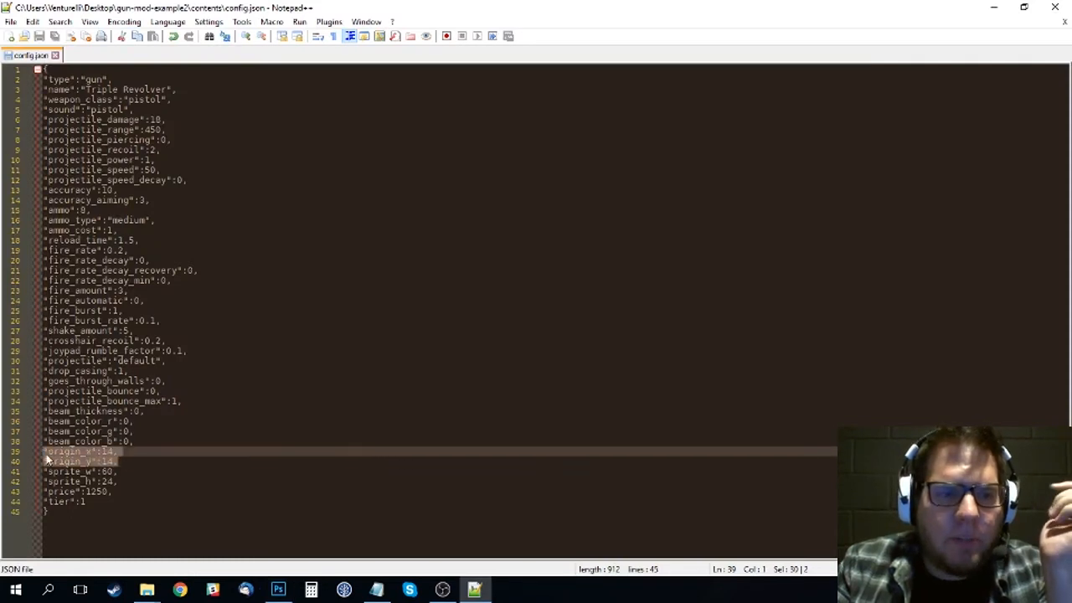
{"action": "key", "text": "Down"}
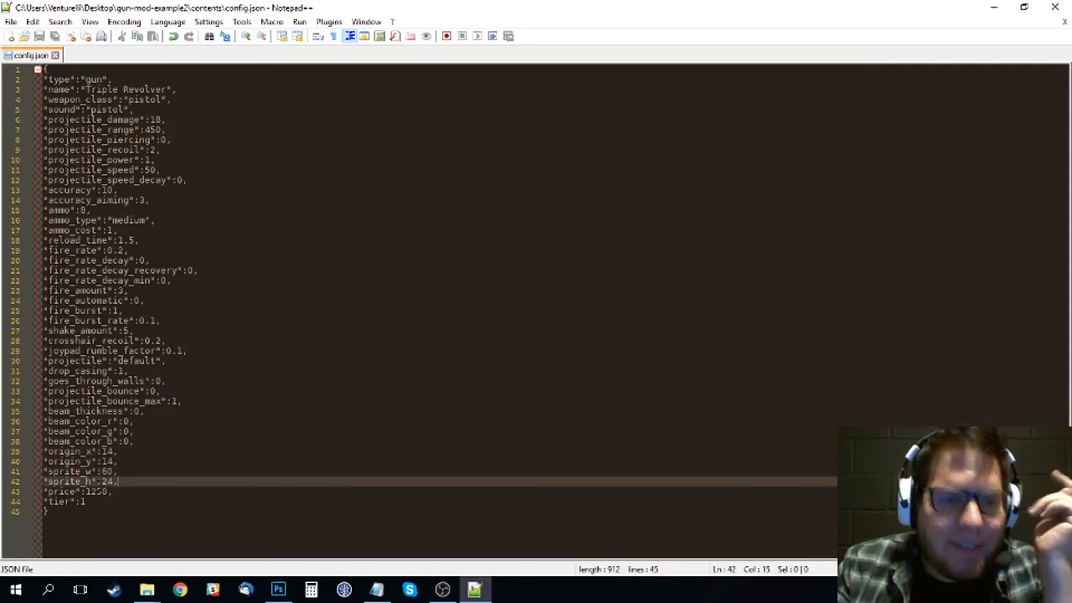
- Examine the sprite_w and sprite_h parameters by highlighting their names, and place the cursor in the sprite_w value
{"action": "double_click", "coordinate": [69, 475]}
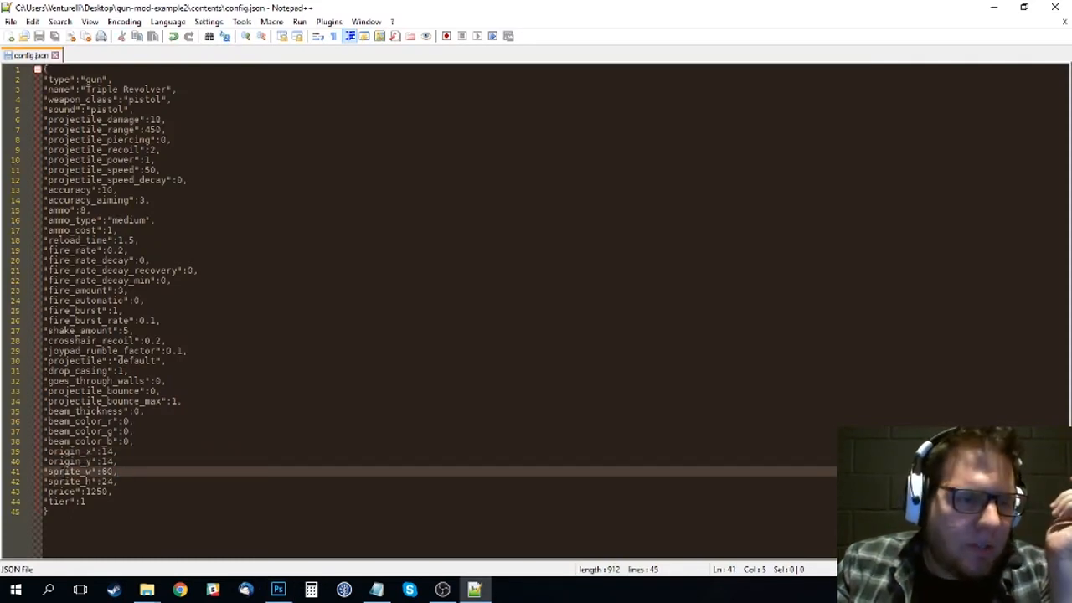
{"action": "left_click", "coordinate": [71, 475]}
{"action": "double_click", "coordinate": [70, 473]}
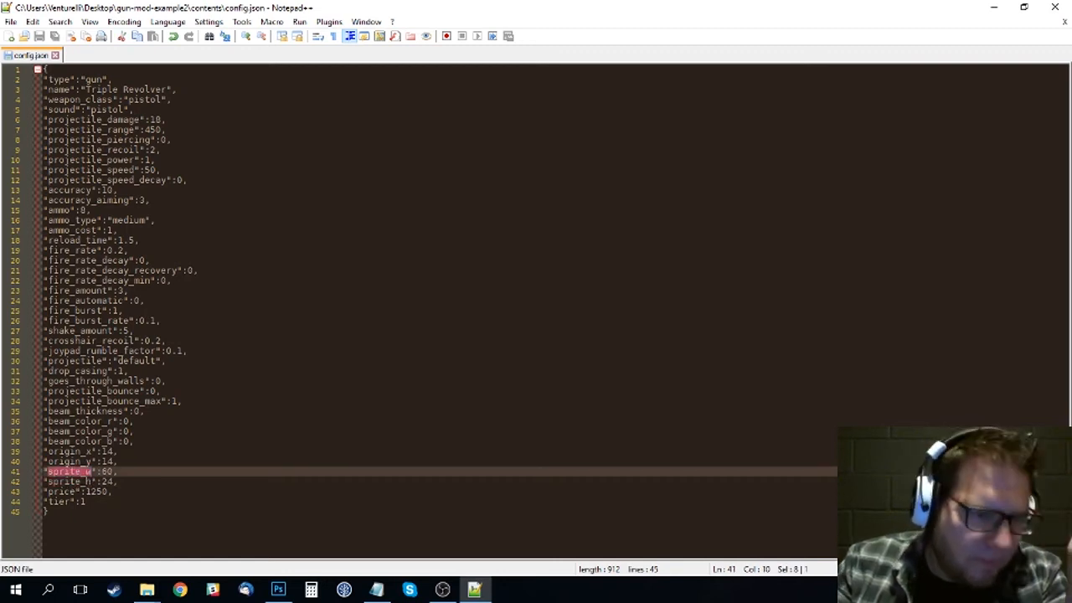
{"action": "double_click", "coordinate": [71, 482]}
{"action": "left_click", "coordinate": [101, 473]}
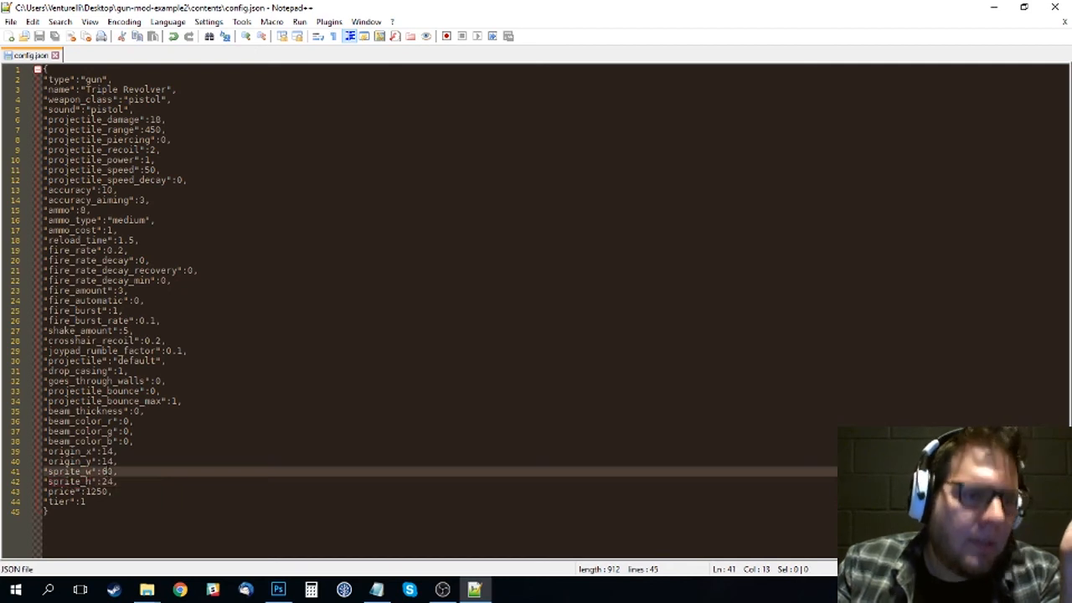
- Switch to the gun-mod-example-final contents folder in File Explorer and examine the image dimensions in the spritesheet file's properties
{"action": "left_click", "coordinate": [147, 590]}
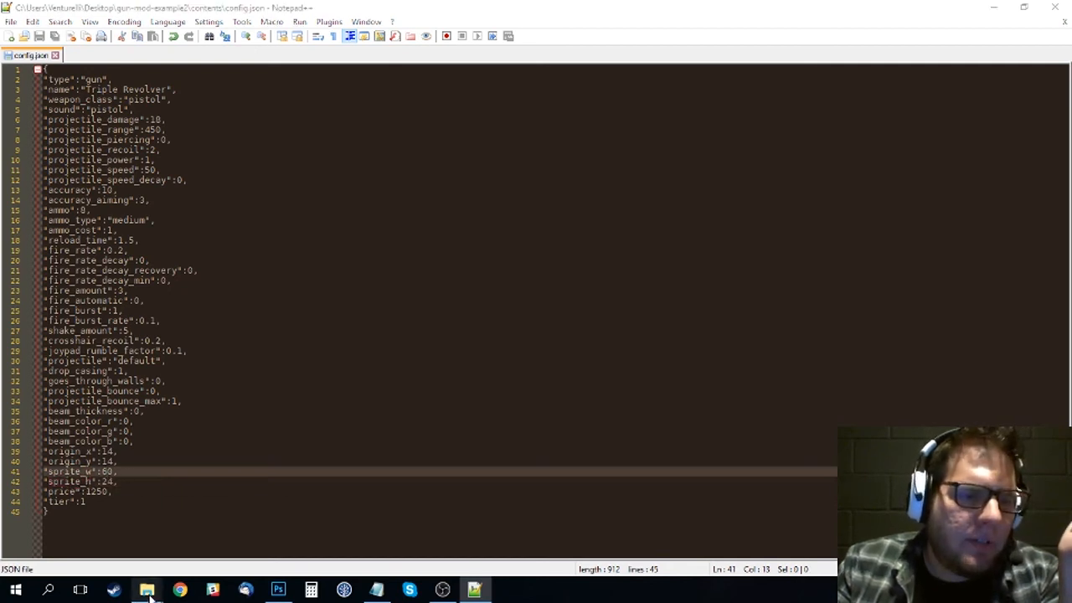
{"action": "left_click", "coordinate": [128, 548]}
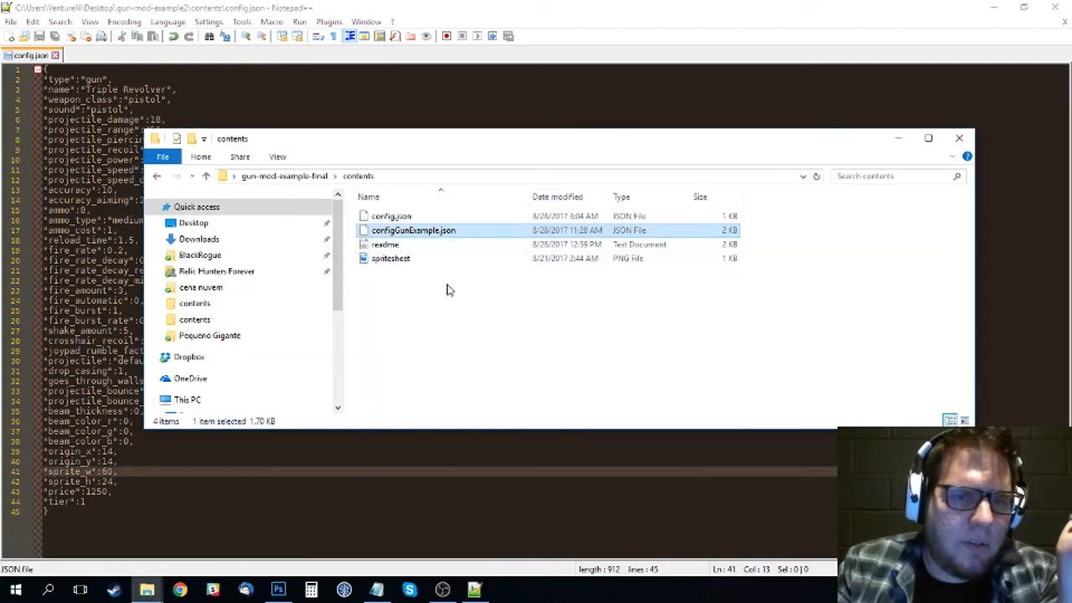
{"action": "right_click", "coordinate": [387, 262]}
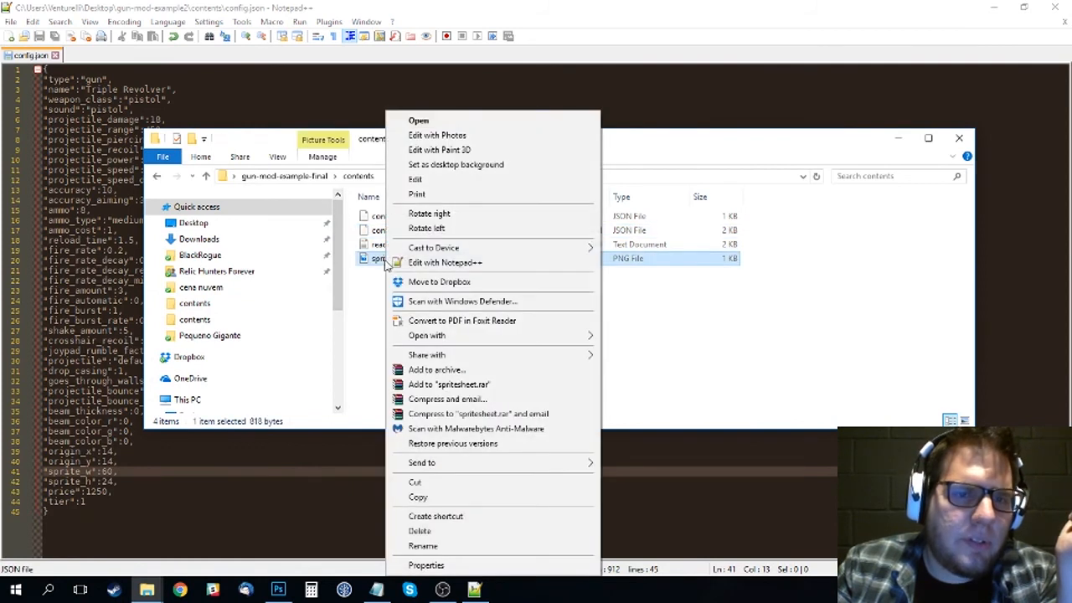
{"action": "left_click", "coordinate": [370, 277]}
{"action": "left_click_drag", "start_coordinate": [401, 127], "coordinate": [396, 77]}
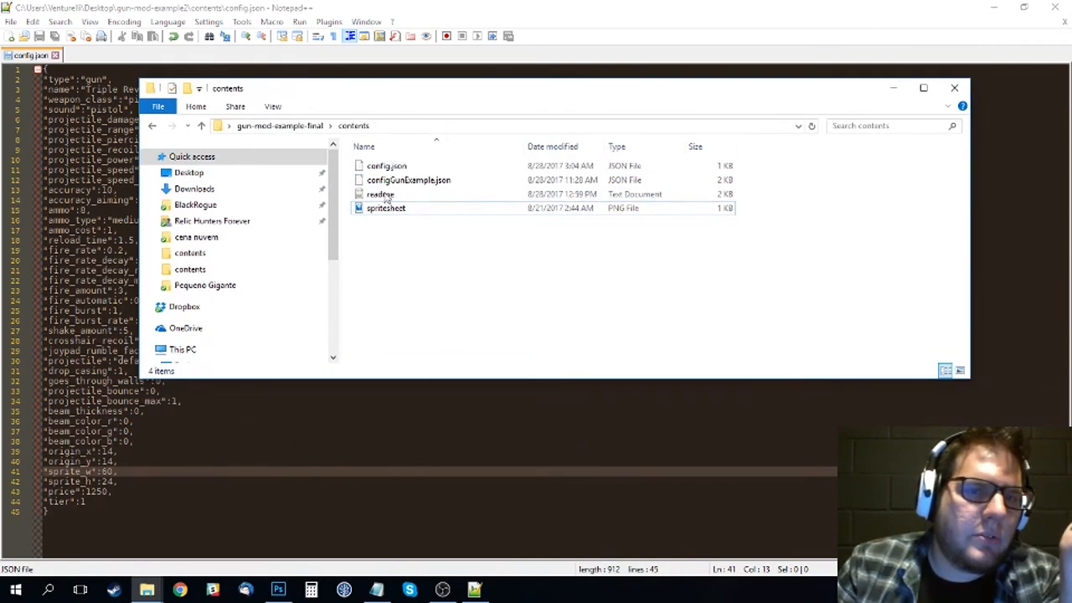
{"action": "right_click", "coordinate": [376, 210]}
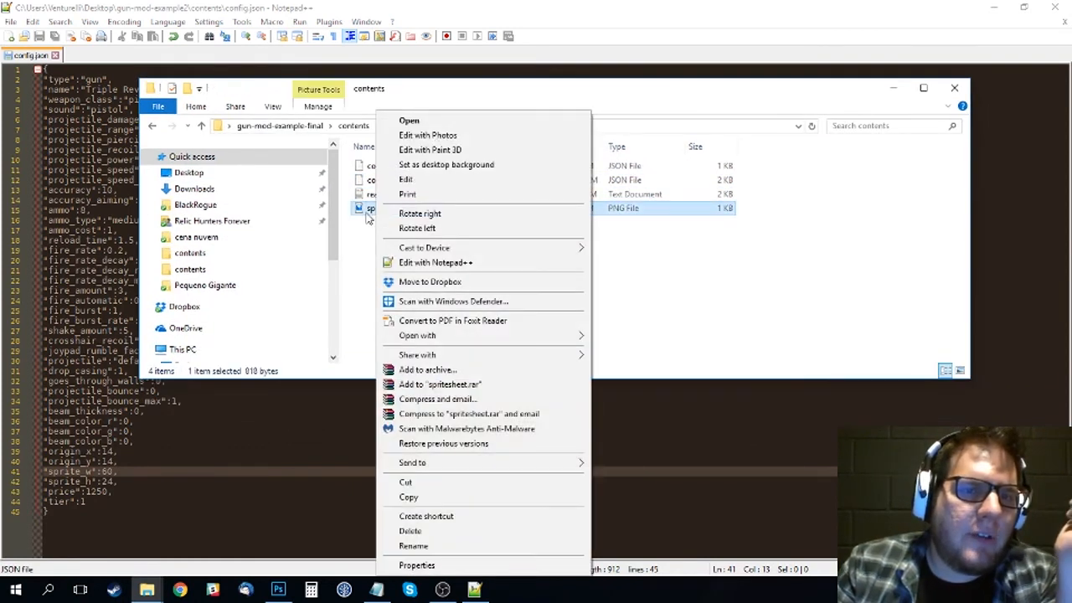
{"action": "left_click", "coordinate": [419, 565]}
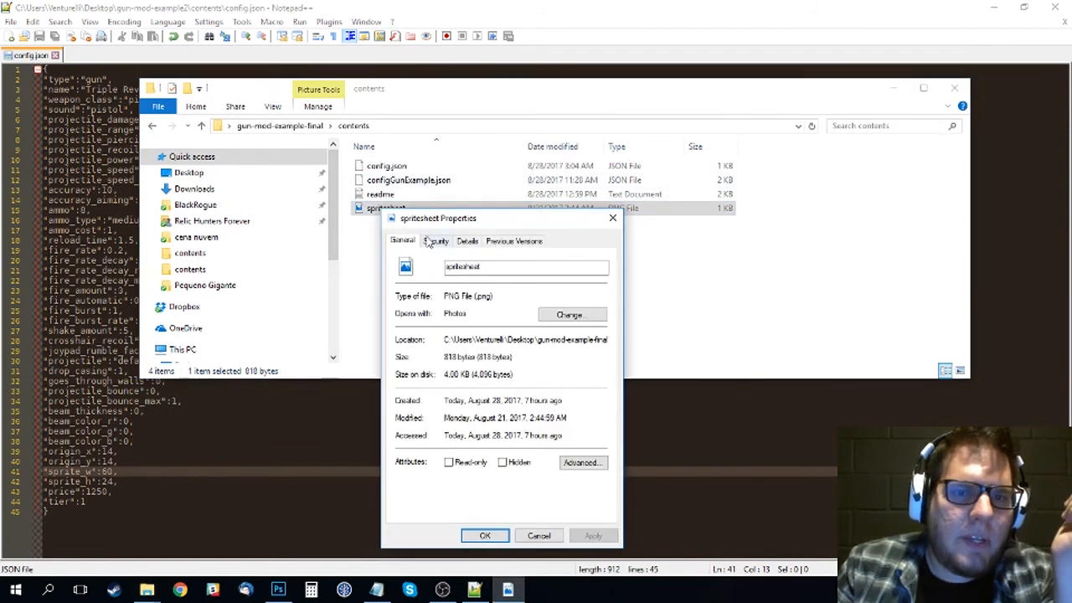
{"action": "left_click", "coordinate": [471, 242]}
{"action": "left_click_drag", "start_coordinate": [477, 220], "coordinate": [487, 159]}
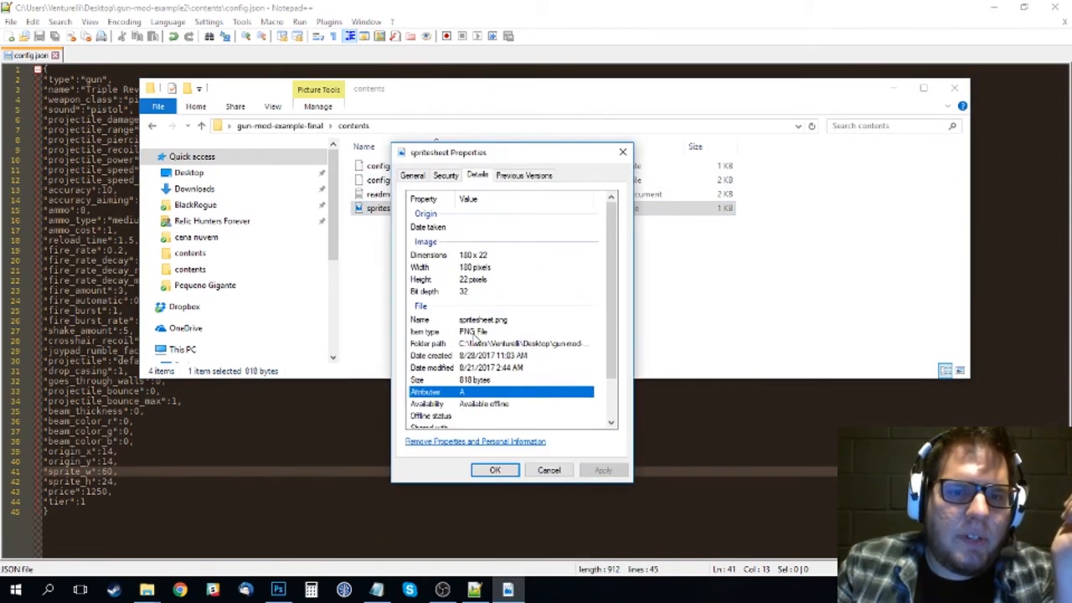
{"action": "left_click", "coordinate": [472, 257]}
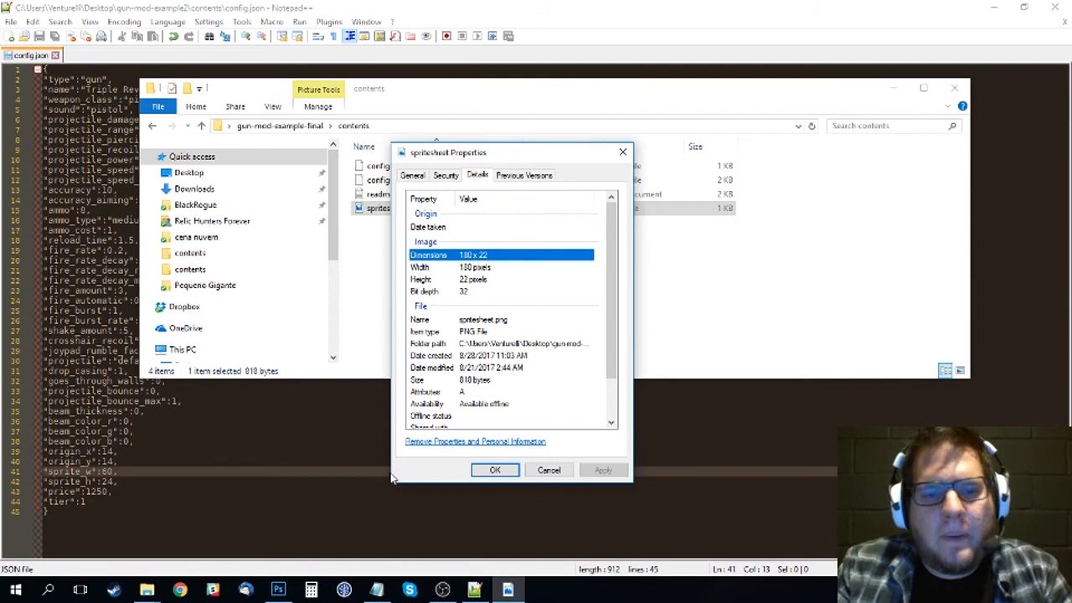
- Return to config.json in Notepad++ and examine the sprite_w and sprite_h values against the spritesheet's dimensions
{"action": "left_click", "coordinate": [141, 465]}
{"action": "double_click", "coordinate": [107, 471]}
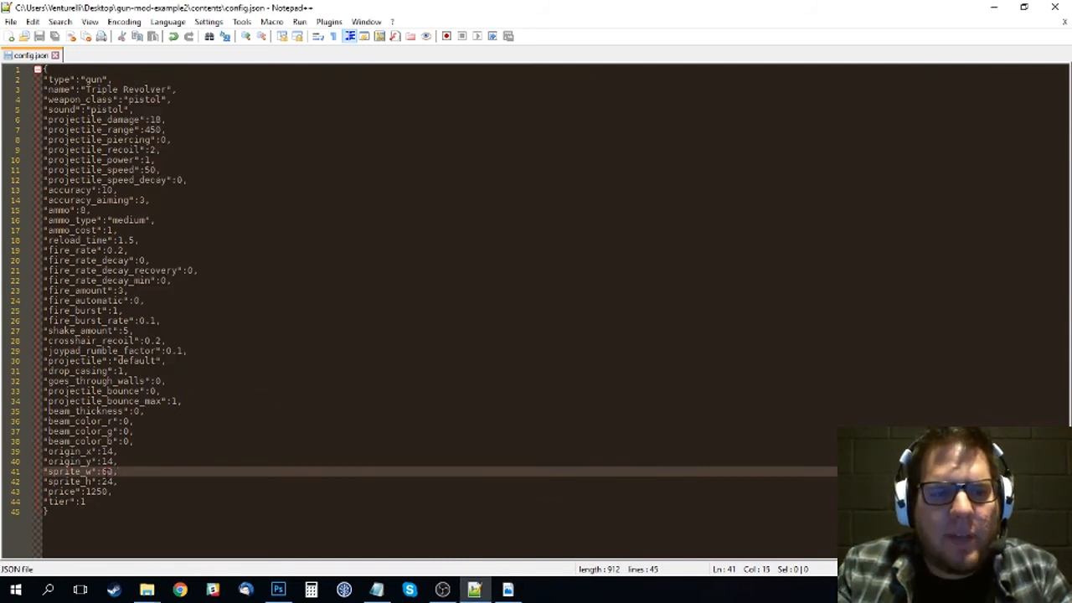
{"action": "left_click", "coordinate": [122, 480]}
{"action": "double_click", "coordinate": [105, 473]}
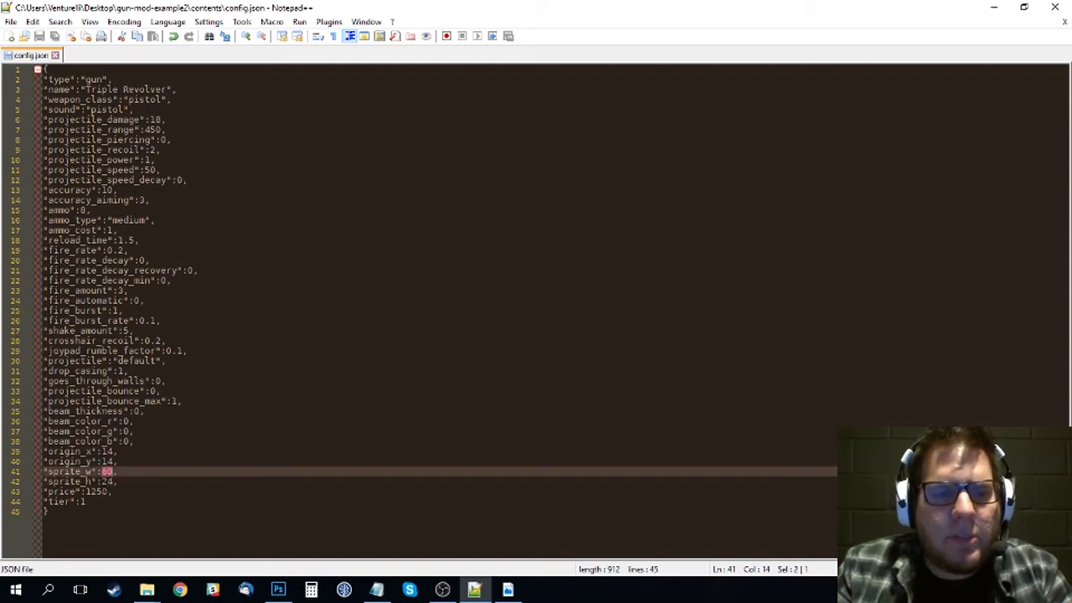
{"action": "double_click", "coordinate": [108, 482]}
{"action": "type", "text": "24"}
- Check the spritesheet's dimensions again in File Explorer, and highlight the sprite_w and sprite_h values together in config.json
{"action": "mouse_move", "coordinate": [146, 591]}
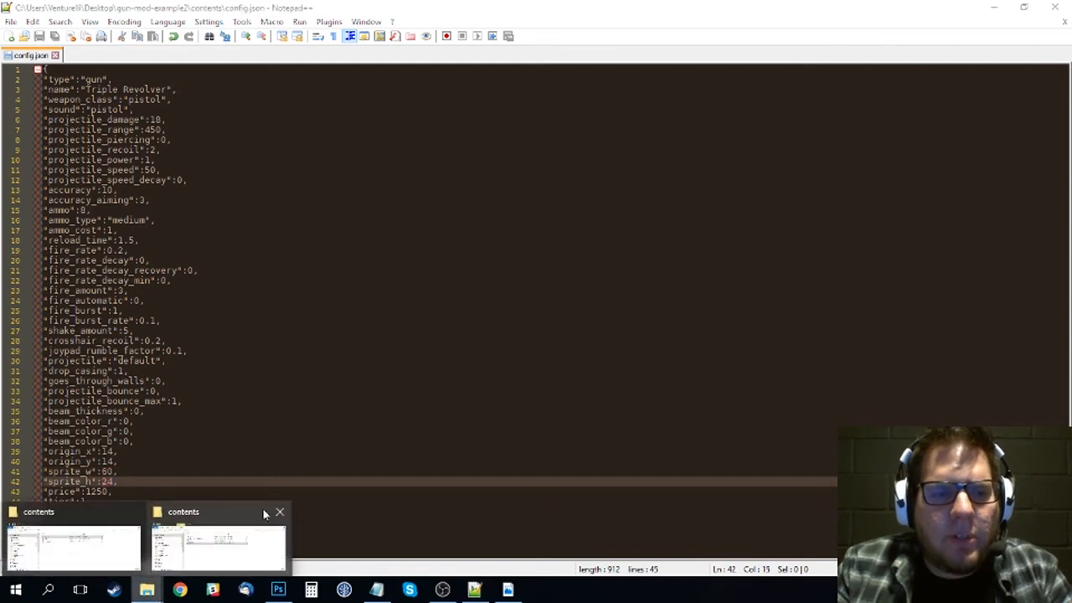
{"action": "left_click", "coordinate": [203, 558]}
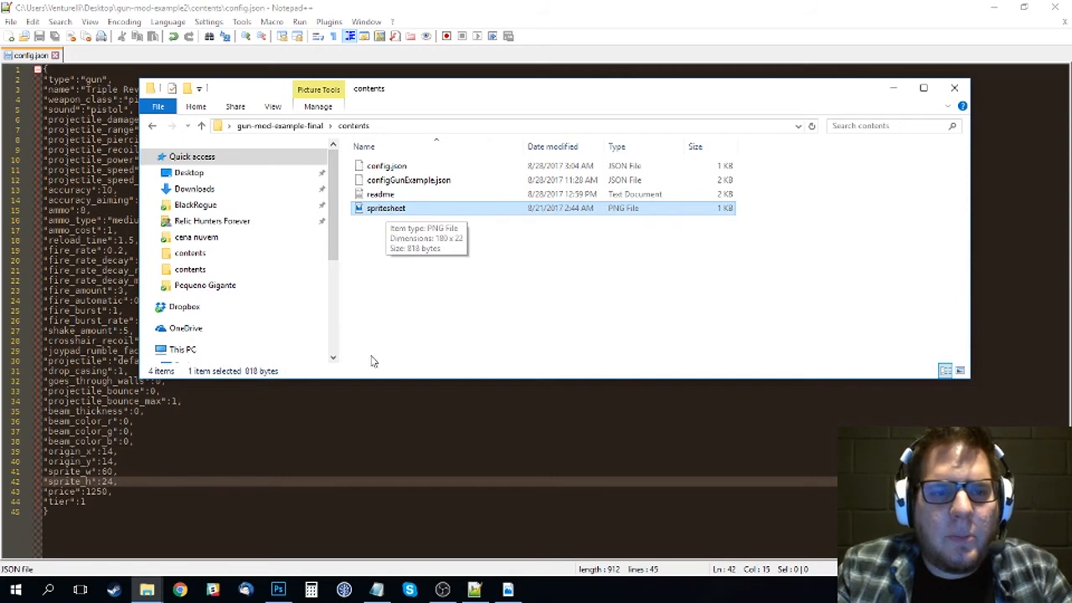
{"action": "left_click", "coordinate": [126, 482]}
{"action": "double_click", "coordinate": [108, 471]}
{"action": "left_click_drag", "start_coordinate": [112, 472], "coordinate": [119, 482]}
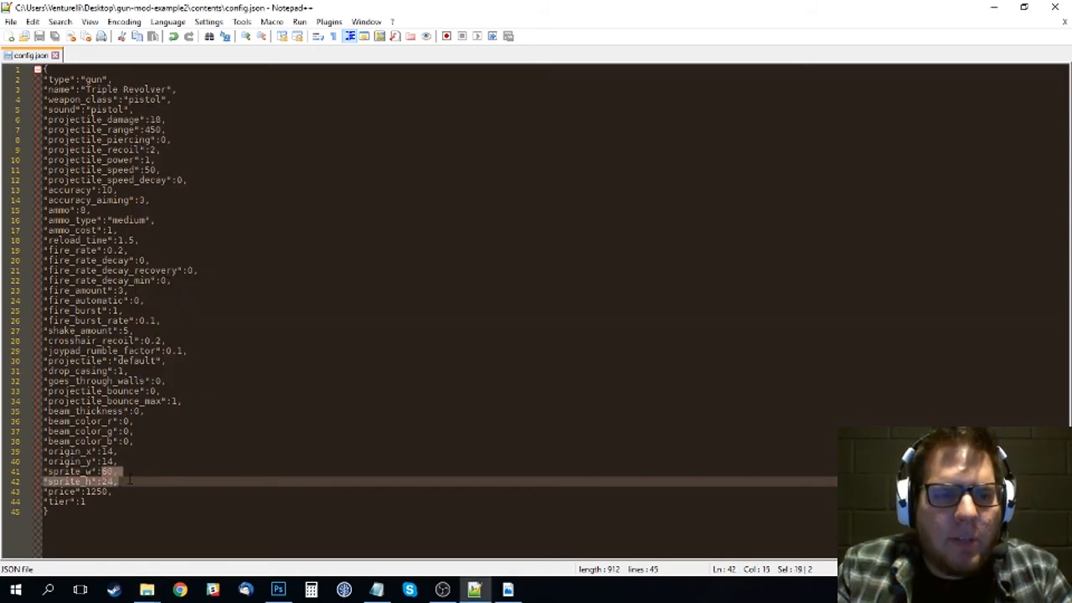
- Compare the origin_x and origin_y values with the sprite size values by highlighting them, ending on the sprite_h value
{"action": "left_click", "coordinate": [121, 482]}
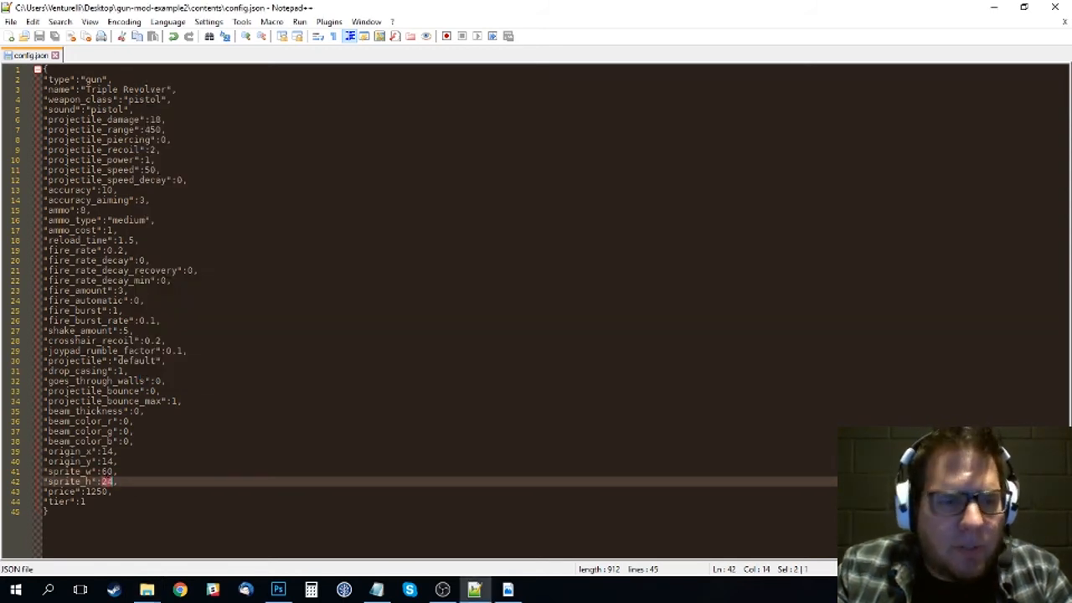
{"action": "double_click", "coordinate": [107, 482]}
{"action": "left_click_drag", "start_coordinate": [102, 461], "coordinate": [112, 451]}
{"action": "left_click", "coordinate": [102, 472]}
{"action": "double_click", "coordinate": [107, 481]}
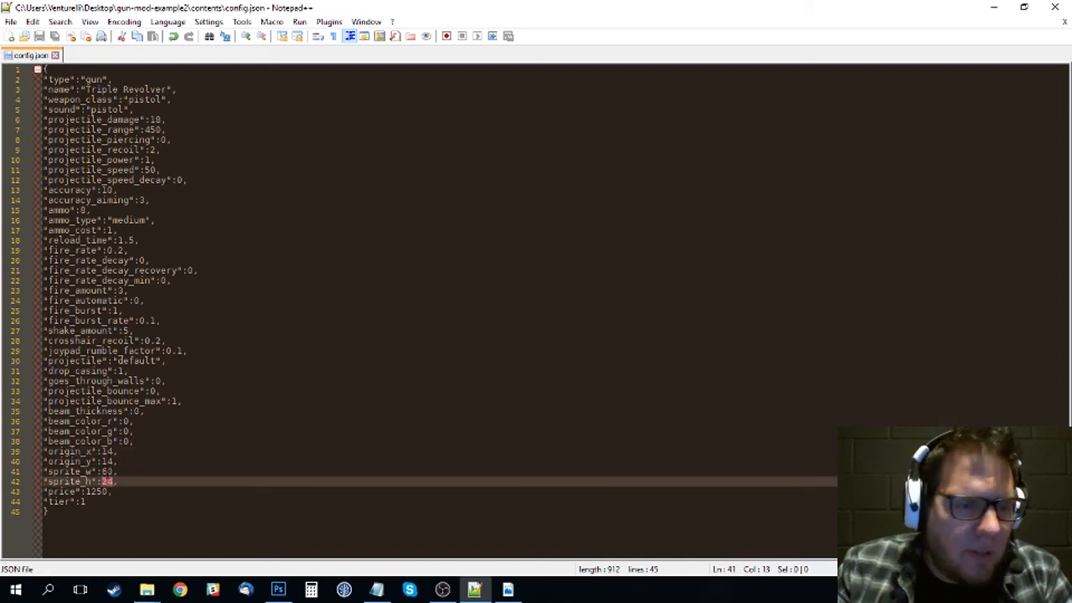
- Compare the sprite_w and sprite_h values with the origin_x and origin_y values in config.json once more
{"action": "left_click", "coordinate": [104, 472]}
{"action": "double_click", "coordinate": [107, 482]}
{"action": "left_click", "coordinate": [104, 471]}
{"action": "double_click", "coordinate": [107, 462]}
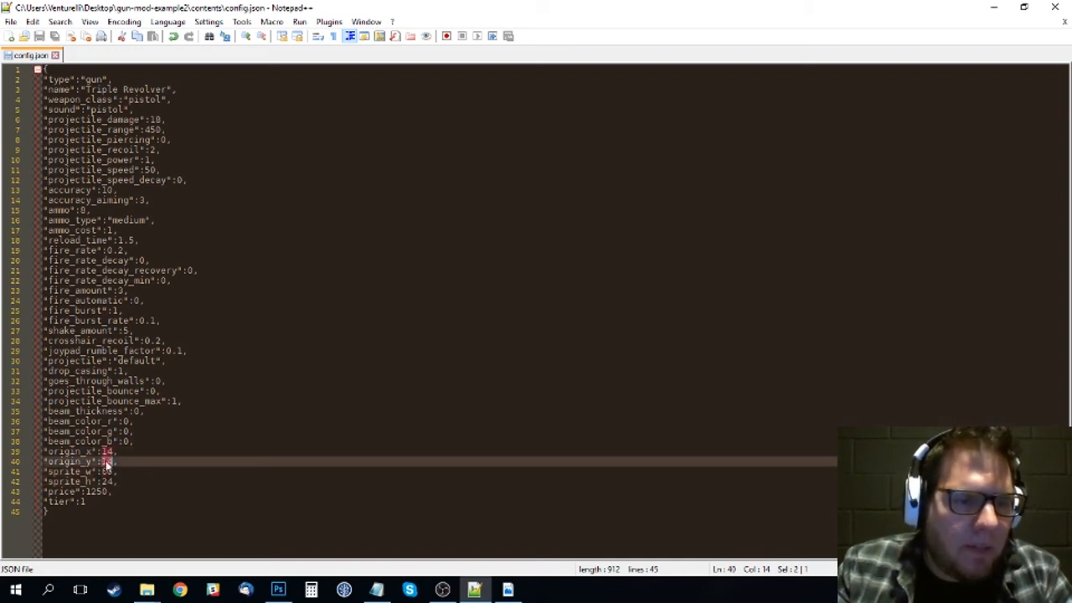
{"action": "double_click", "coordinate": [108, 451]}
{"action": "left_click", "coordinate": [122, 472]}
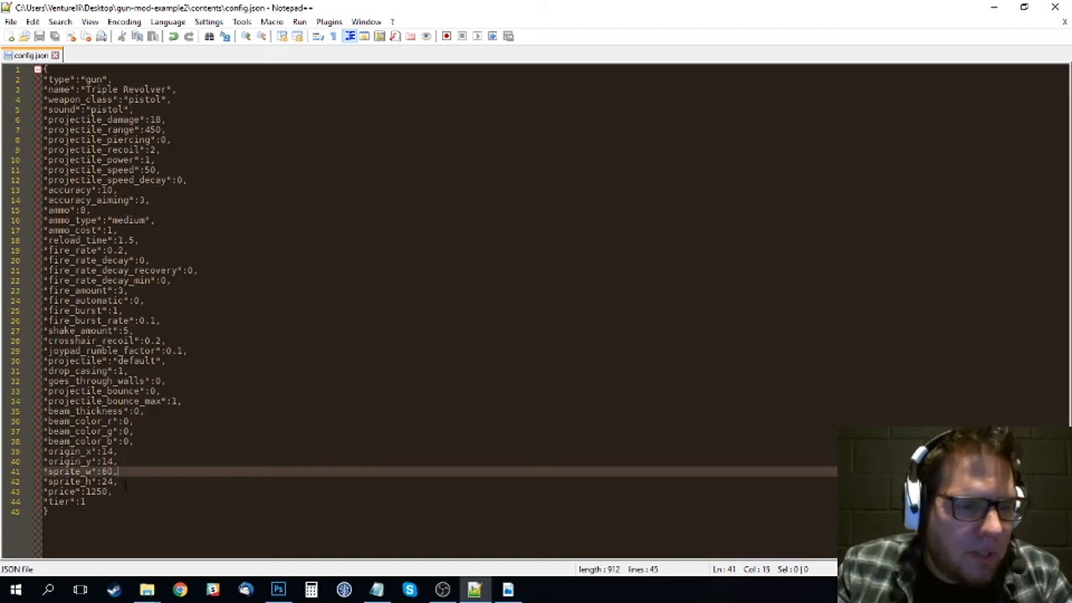
{"action": "left_click", "coordinate": [126, 483]}
{"action": "left_click", "coordinate": [114, 474]}
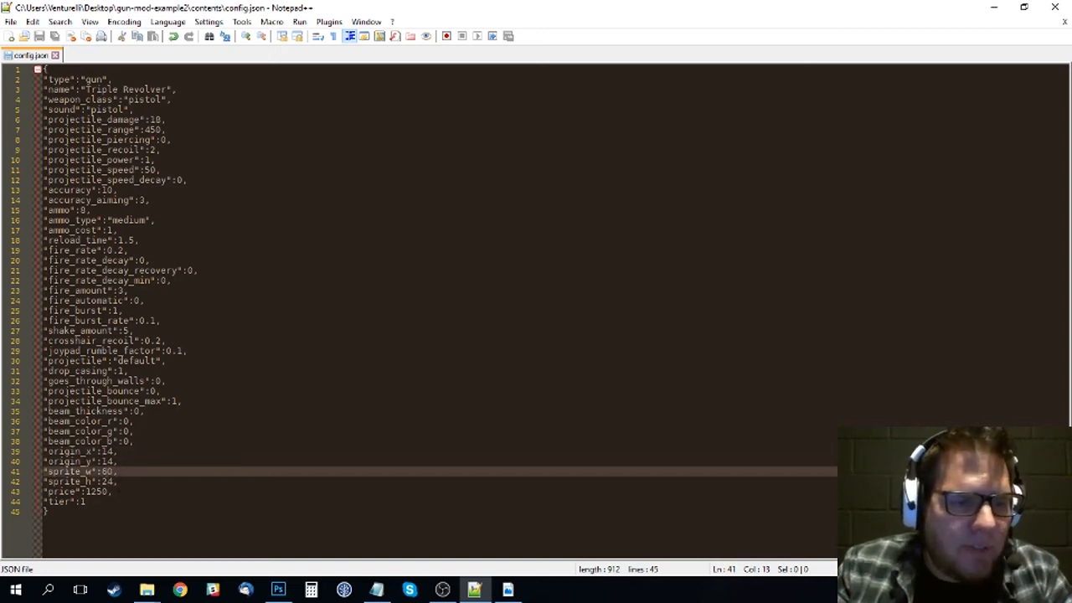
{"action": "left_click", "coordinate": [116, 483]}
- Examine the price and tier parameters at the end of config.json, highlighting their values
{"action": "left_click", "coordinate": [113, 494]}
{"action": "left_click", "coordinate": [101, 505]}
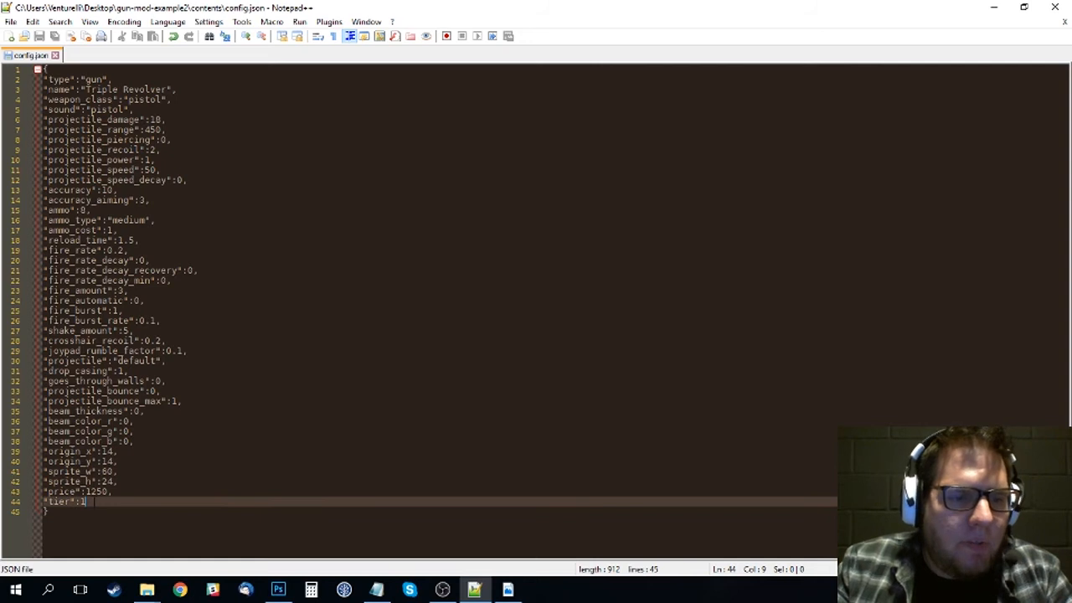
{"action": "left_click_drag", "start_coordinate": [100, 504], "coordinate": [41, 492]}
{"action": "left_click", "coordinate": [96, 501]}
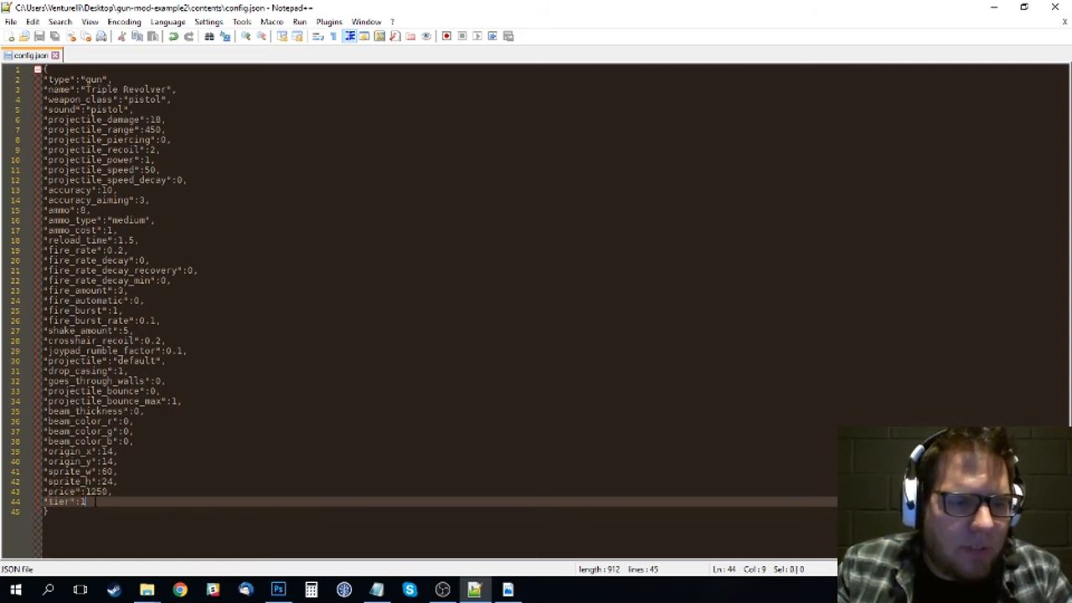
{"action": "left_click", "coordinate": [78, 492]}
{"action": "double_click", "coordinate": [88, 490]}
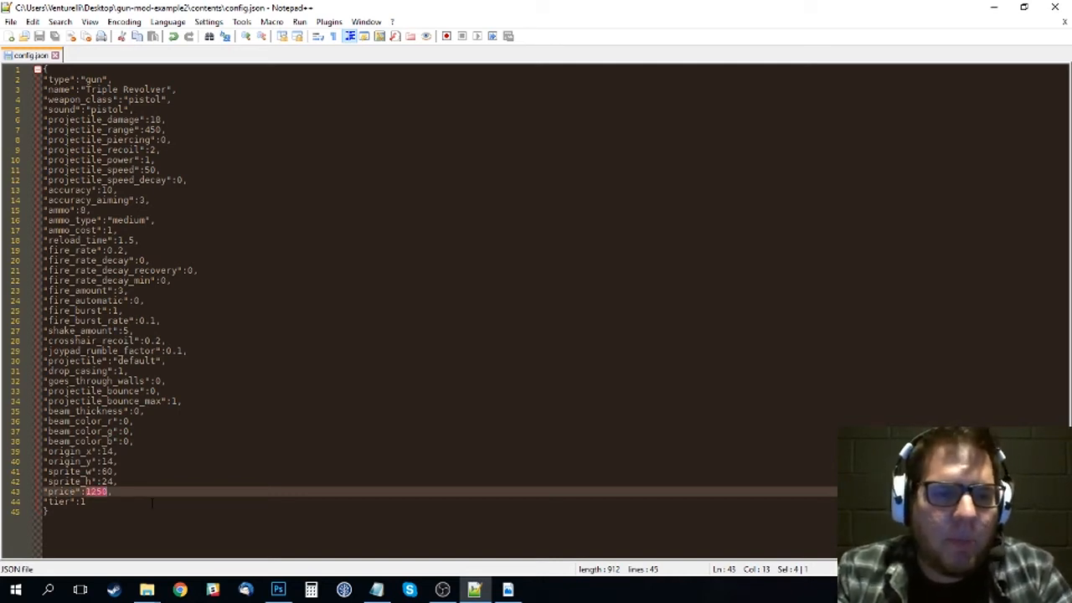
{"action": "left_click", "coordinate": [87, 501]}
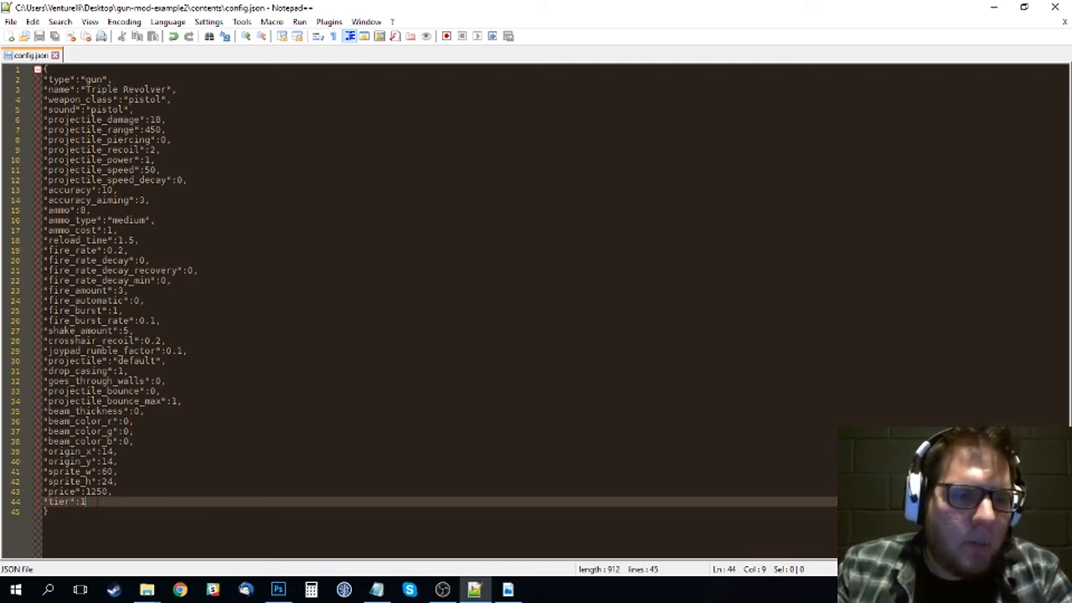
{"action": "left_click_drag", "start_coordinate": [90, 501], "coordinate": [44, 494]}
{"action": "left_click", "coordinate": [84, 503]}
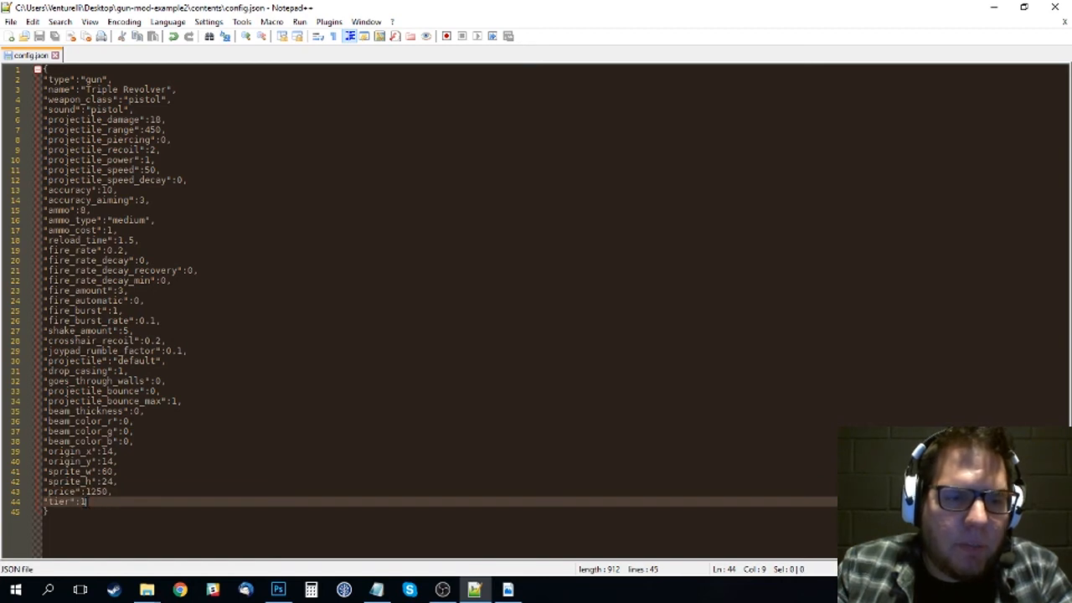
{"action": "key", "text": "shift+Left"}
{"action": "left_click", "coordinate": [112, 493]}
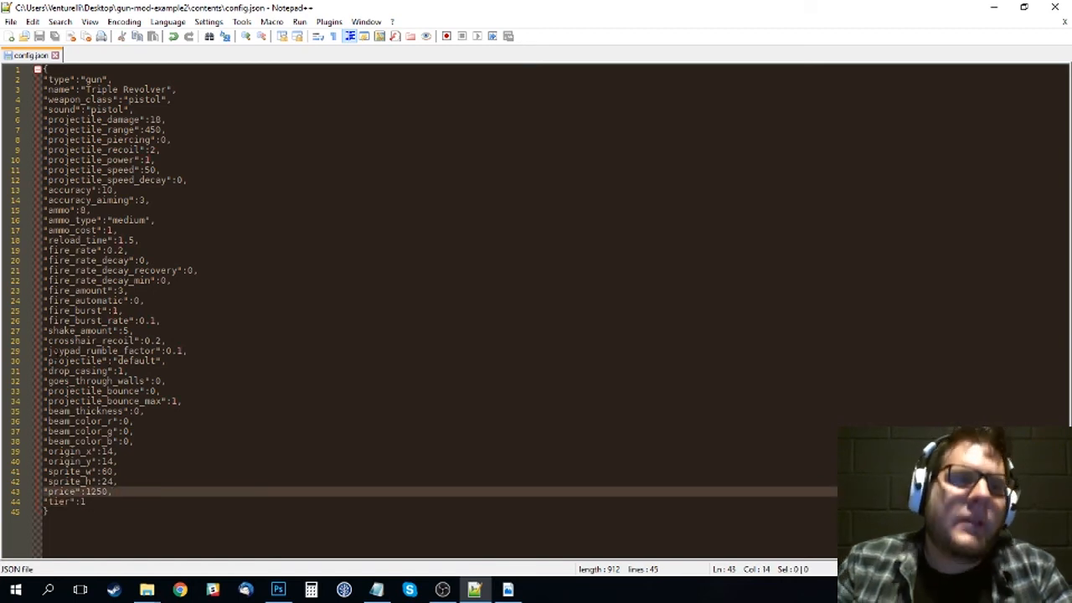
{"action": "left_click", "coordinate": [92, 381]}
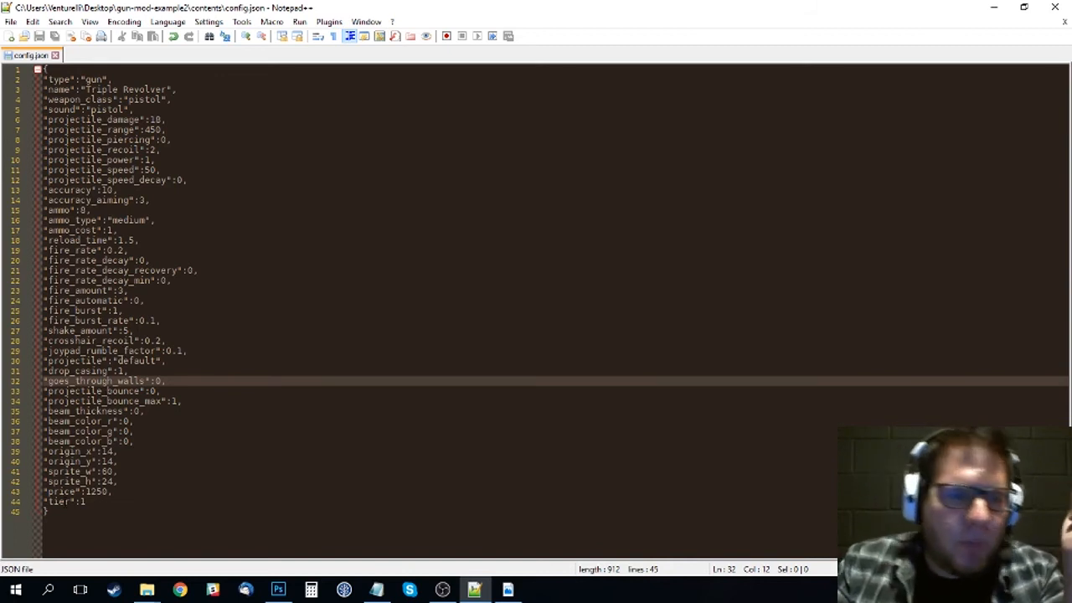
- Close config.json's editor and the spritesheet properties, and minimize Photoshop to get back to the desktop
{"action": "left_click", "coordinate": [112, 513]}
{"action": "left_click", "coordinate": [1057, 9]}
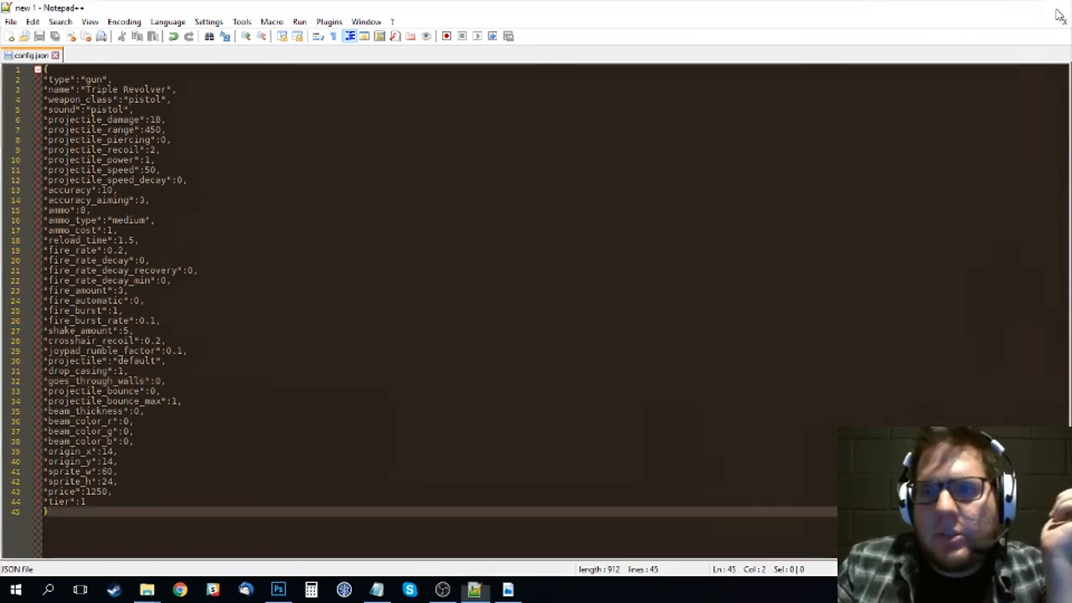
{"action": "left_click", "coordinate": [440, 313]}
{"action": "left_click", "coordinate": [894, 89]}
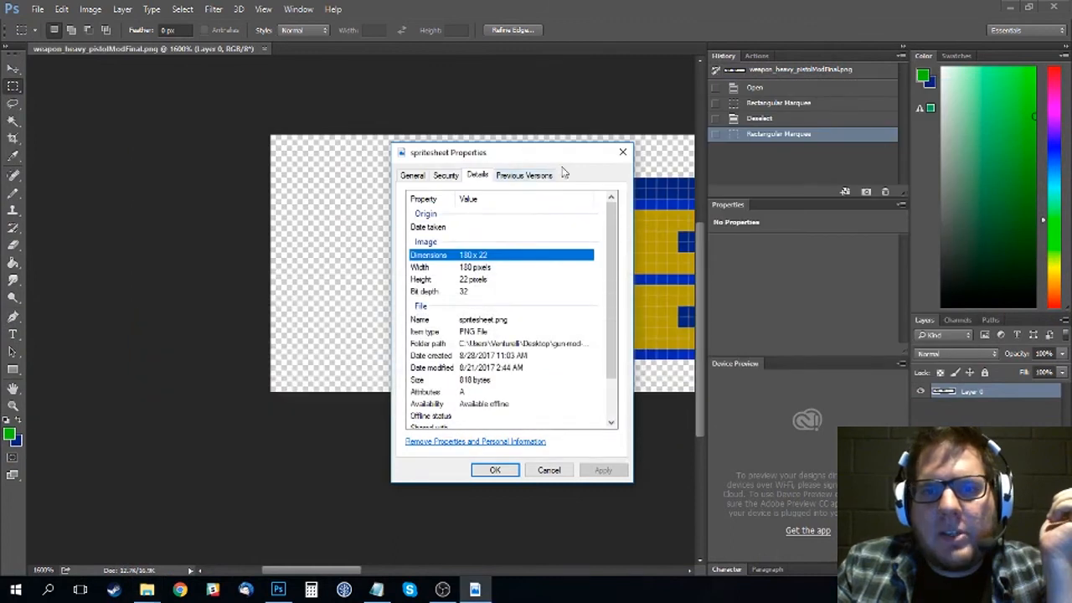
{"action": "left_click", "coordinate": [624, 152]}
{"action": "left_click", "coordinate": [1011, 7]}
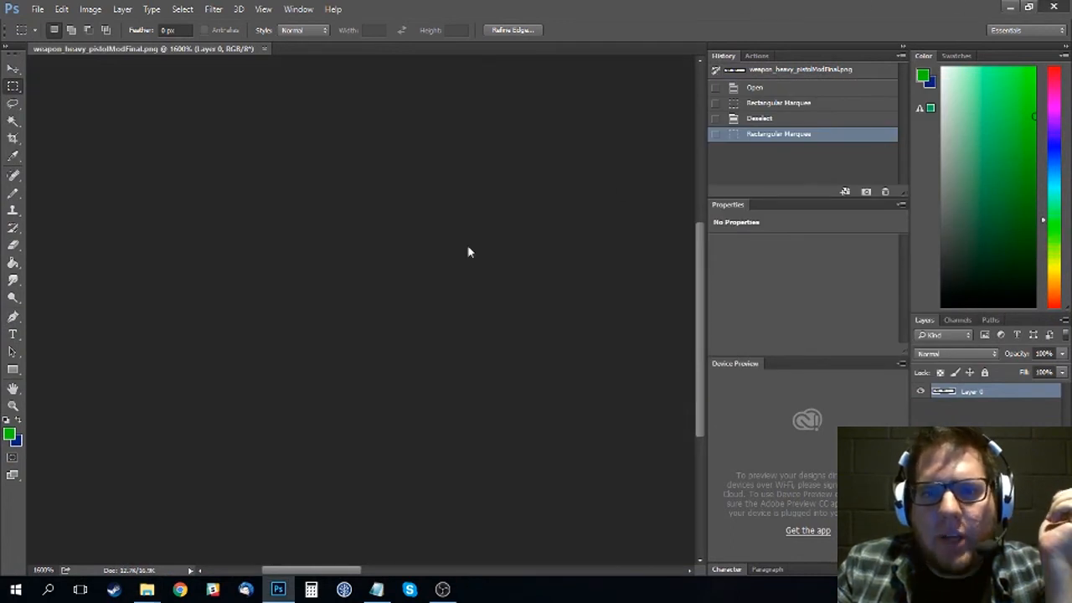
- Open the gun-mod-example2 folder from the desktop in File Explorer
{"action": "left_click", "coordinate": [126, 93]}
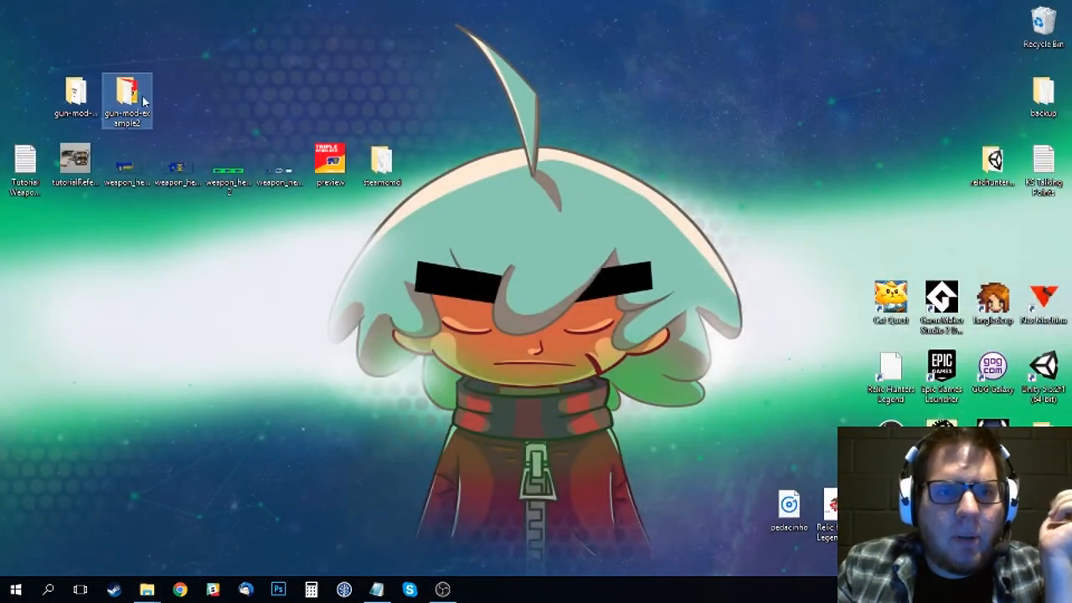
{"action": "double_click", "coordinate": [126, 94]}
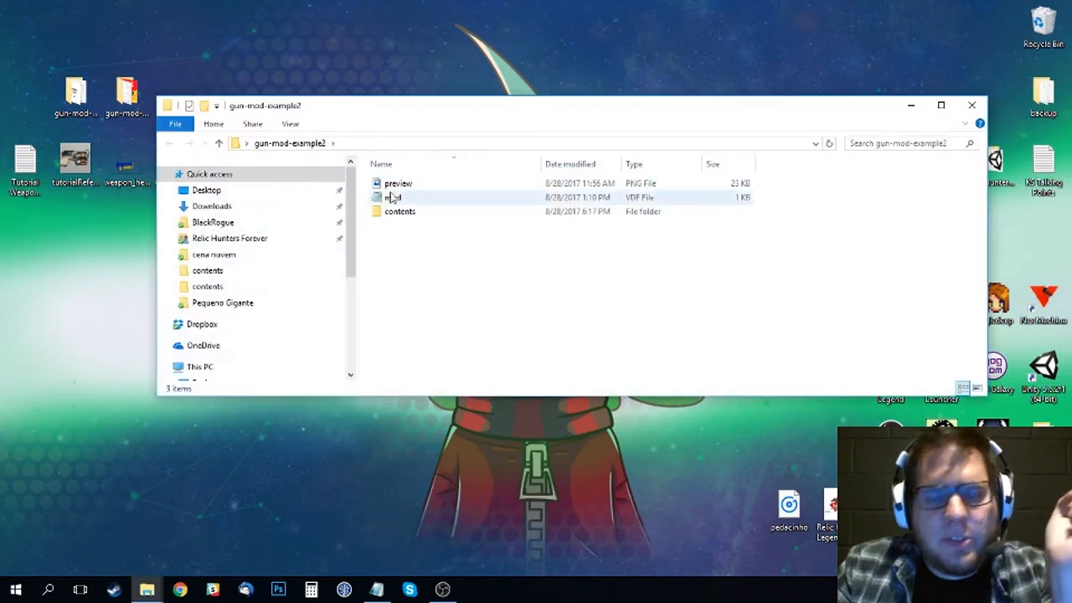
{"action": "left_click_drag", "start_coordinate": [419, 112], "coordinate": [417, 108]}
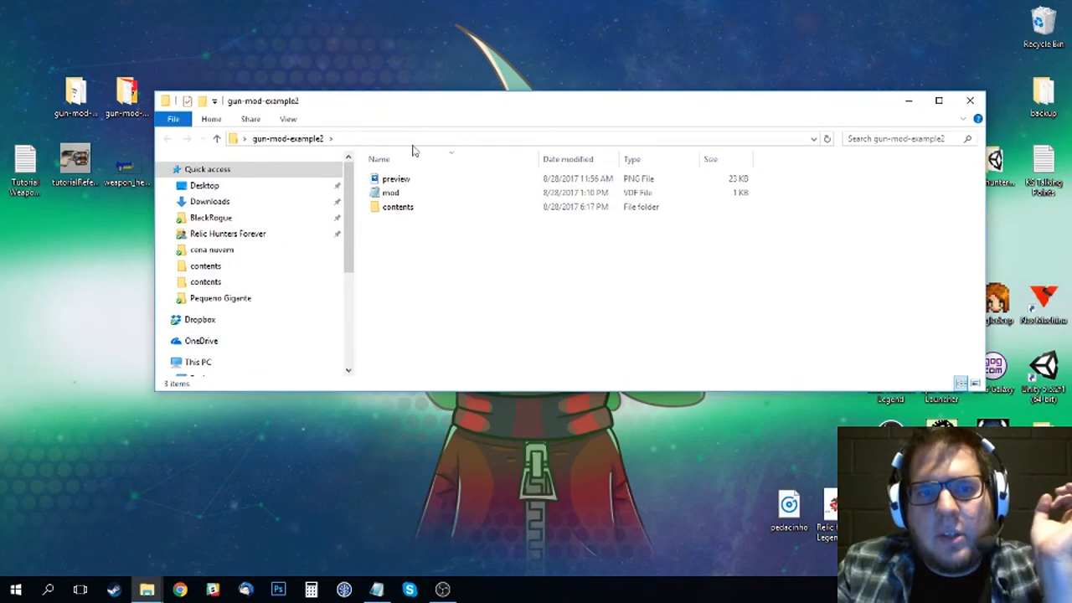
- Examine the preview file's image dimensions in its properties, and view the picture itself in Photos
{"action": "left_click", "coordinate": [394, 183]}
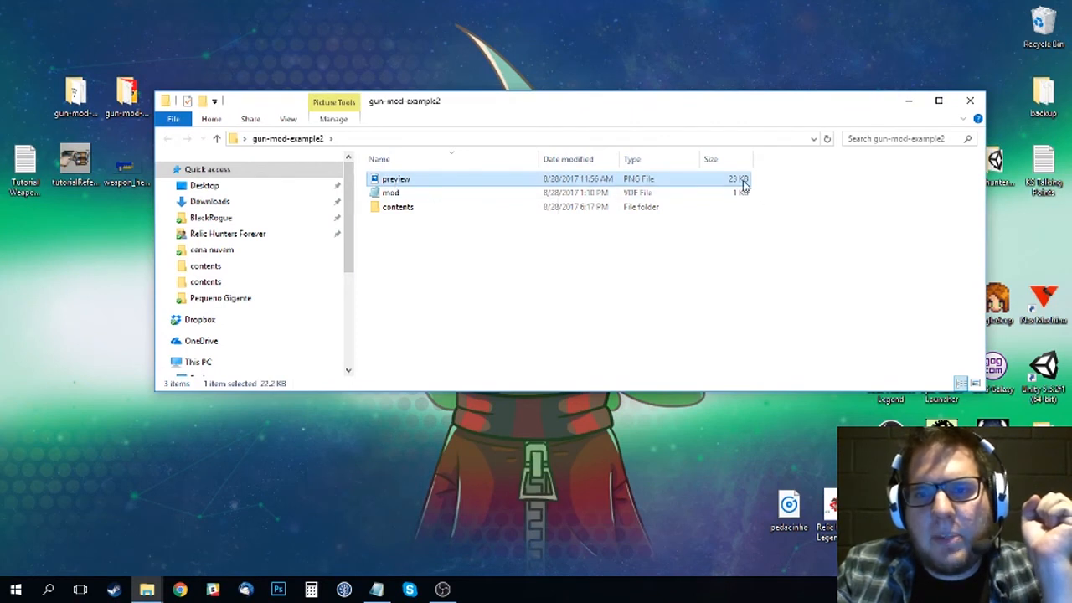
{"action": "right_click", "coordinate": [396, 186]}
{"action": "left_click", "coordinate": [467, 566]}
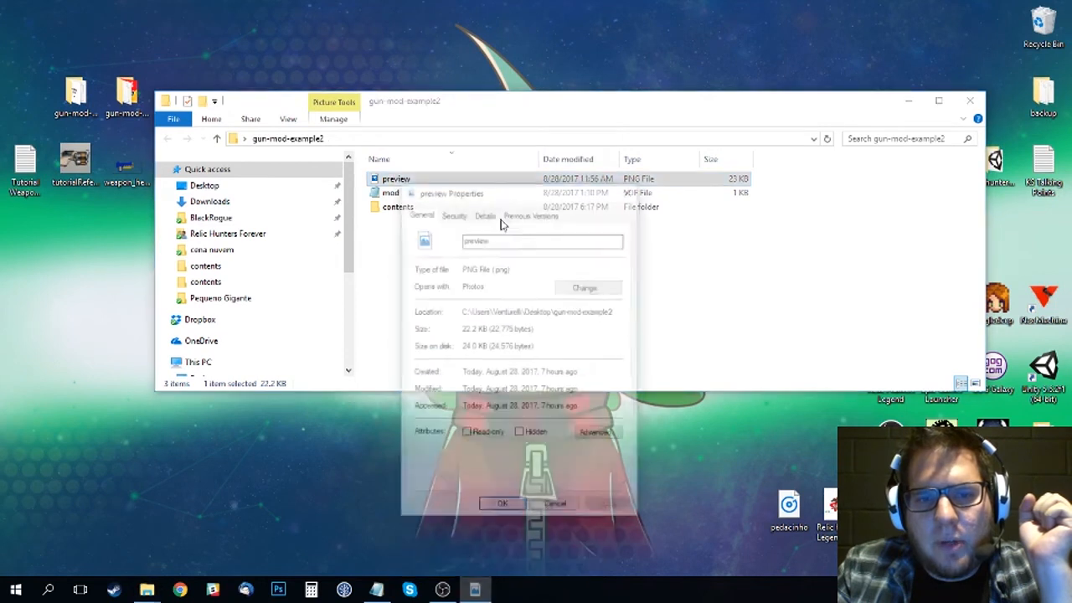
{"action": "left_click", "coordinate": [482, 215]}
{"action": "left_click", "coordinate": [469, 295]}
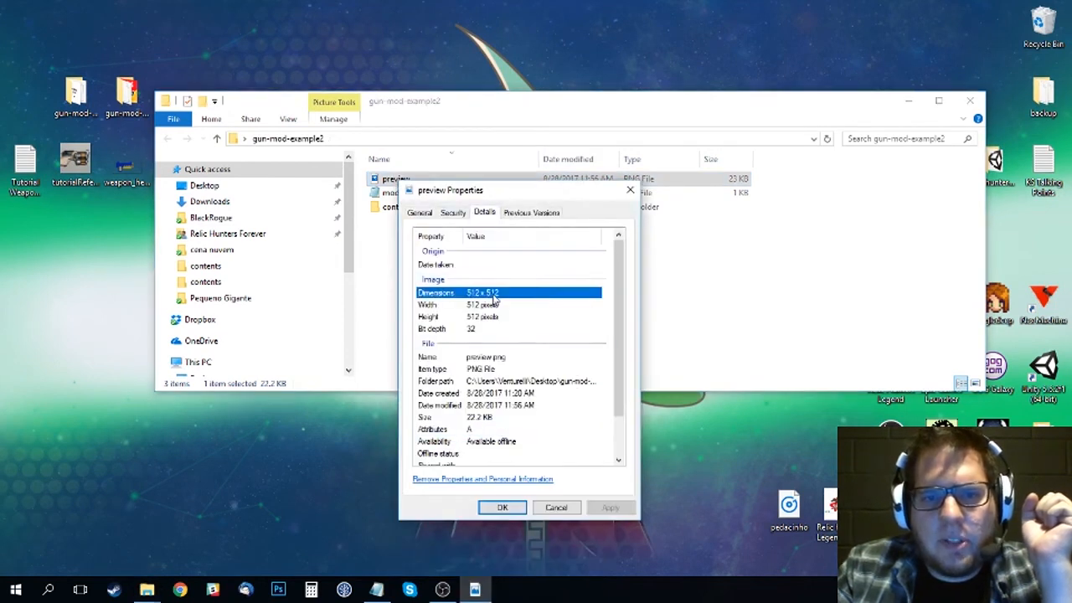
{"action": "left_click", "coordinate": [630, 190]}
{"action": "double_click", "coordinate": [397, 179]}
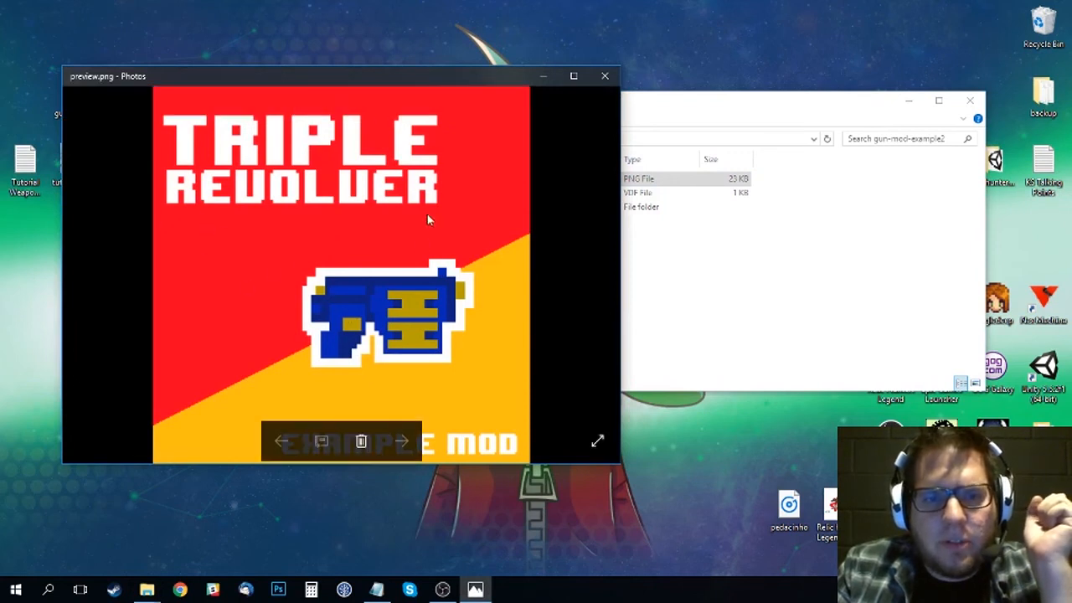
{"action": "left_click", "coordinate": [604, 75]}
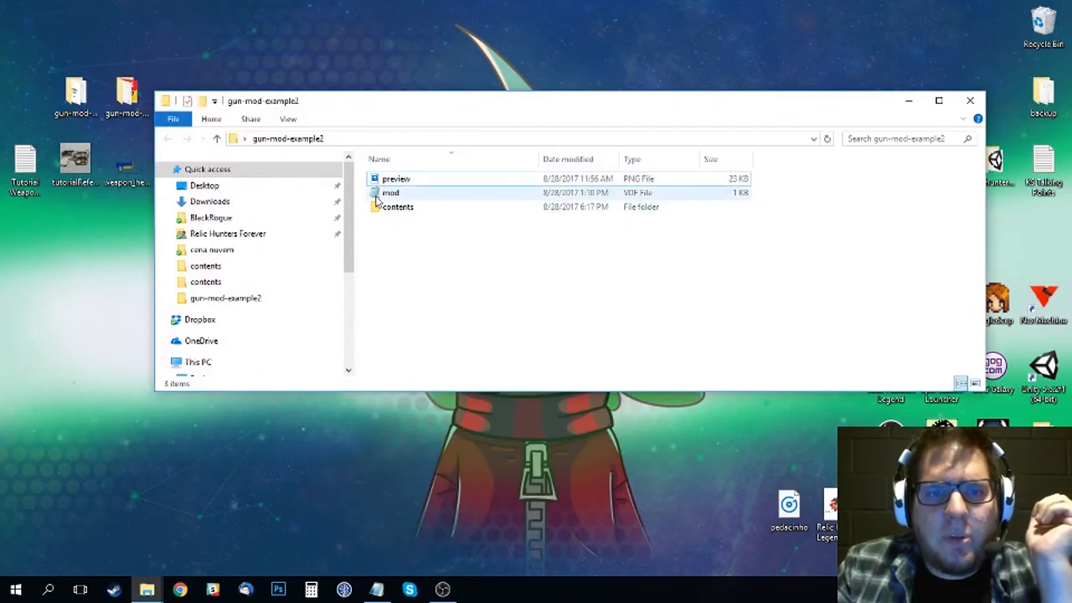
- Look through the contents folder's config.json and spritesheet files, view the spritesheet image, and return to the gun-mod-example2 folder
{"action": "left_click", "coordinate": [385, 194]}
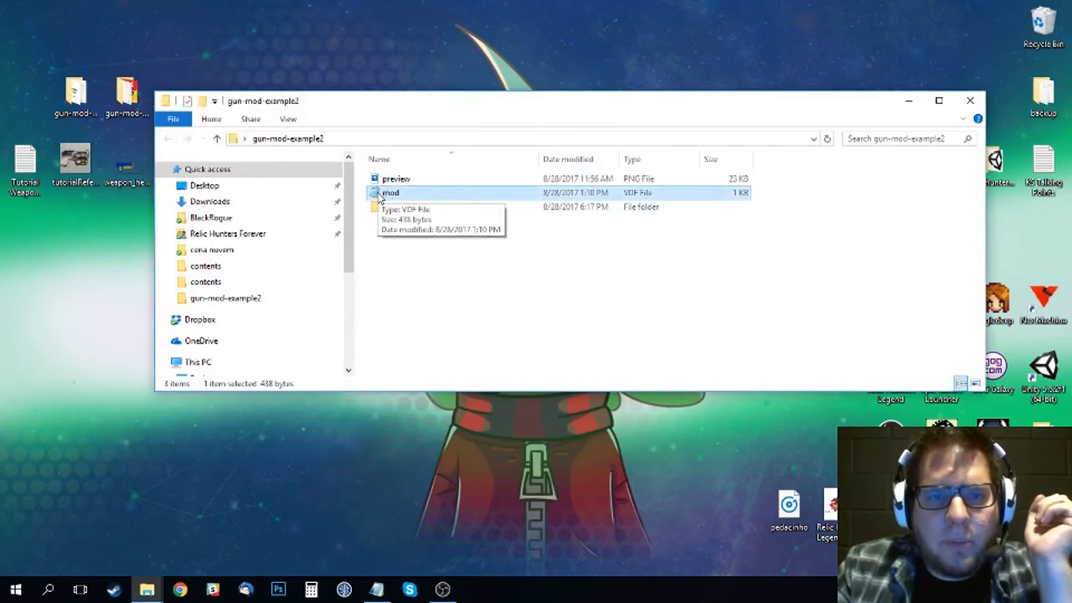
{"action": "double_click", "coordinate": [384, 207]}
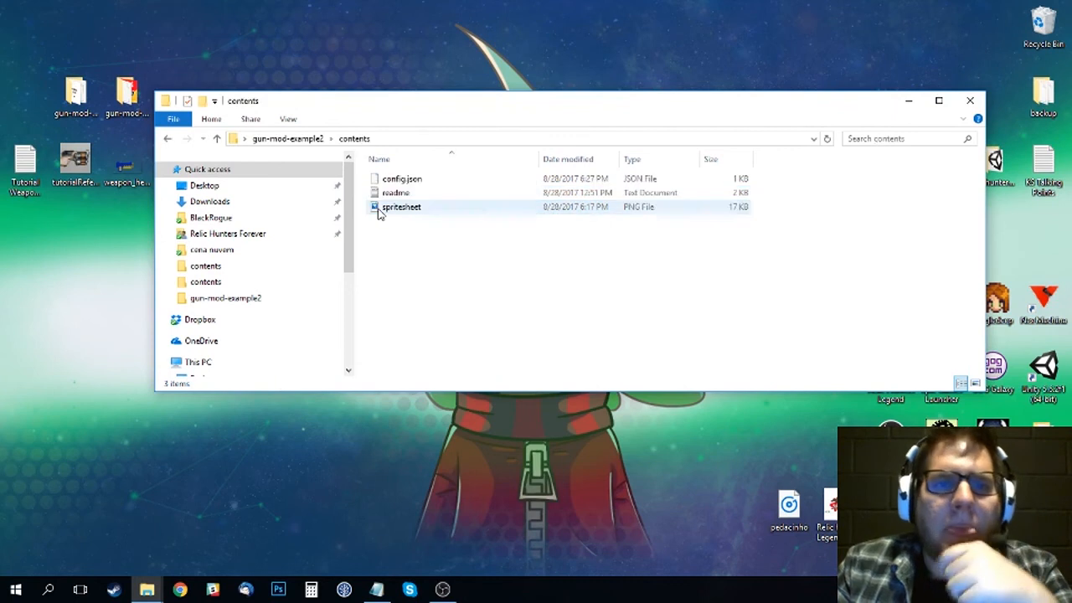
{"action": "left_click", "coordinate": [404, 182]}
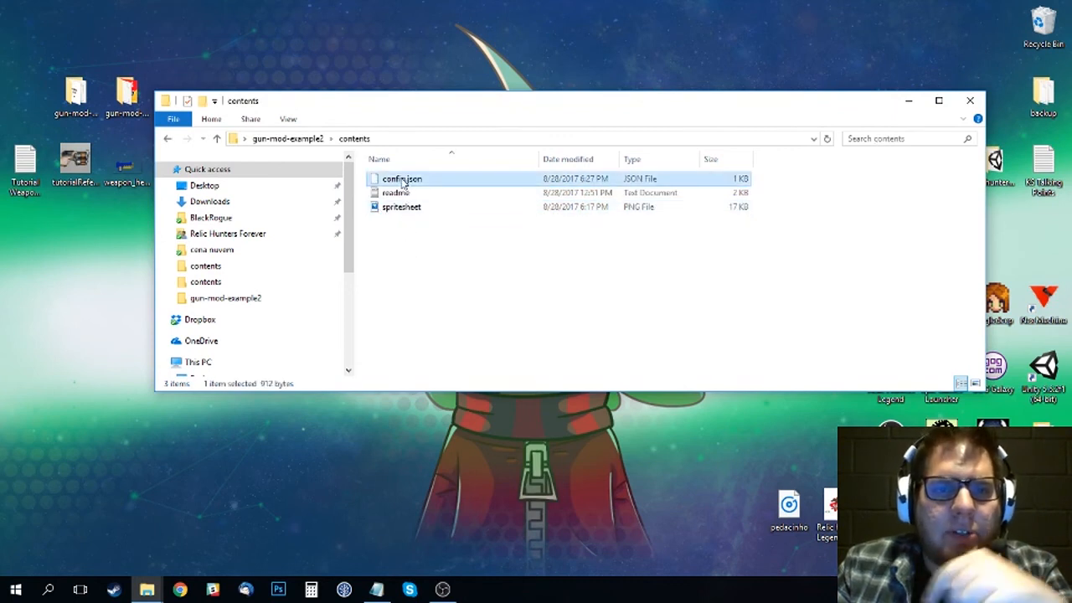
{"action": "left_click", "coordinate": [393, 211]}
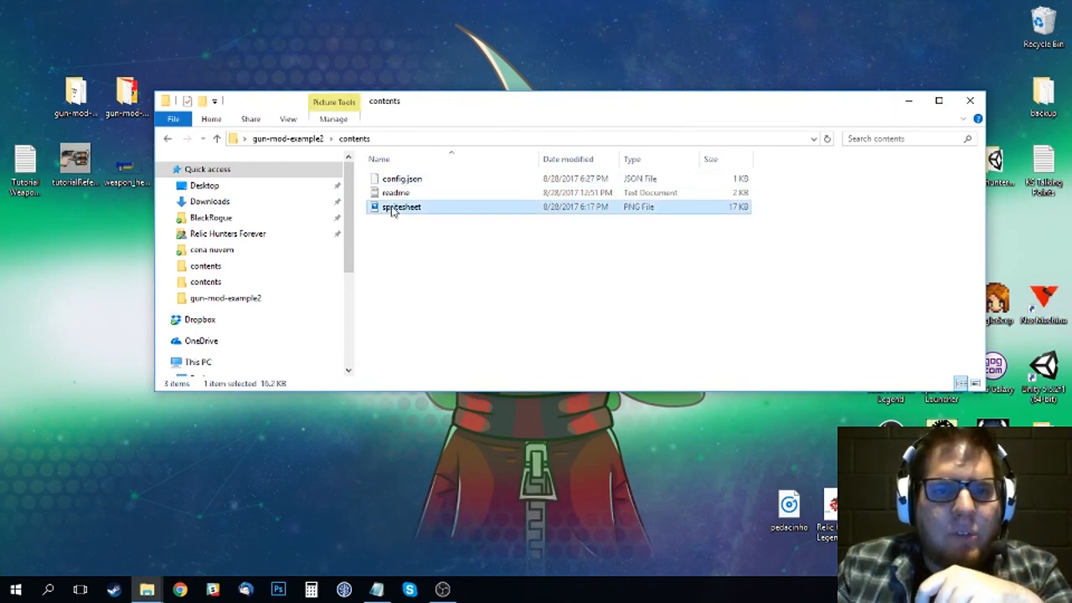
{"action": "right_click", "coordinate": [393, 211]}
{"action": "double_click", "coordinate": [378, 211]}
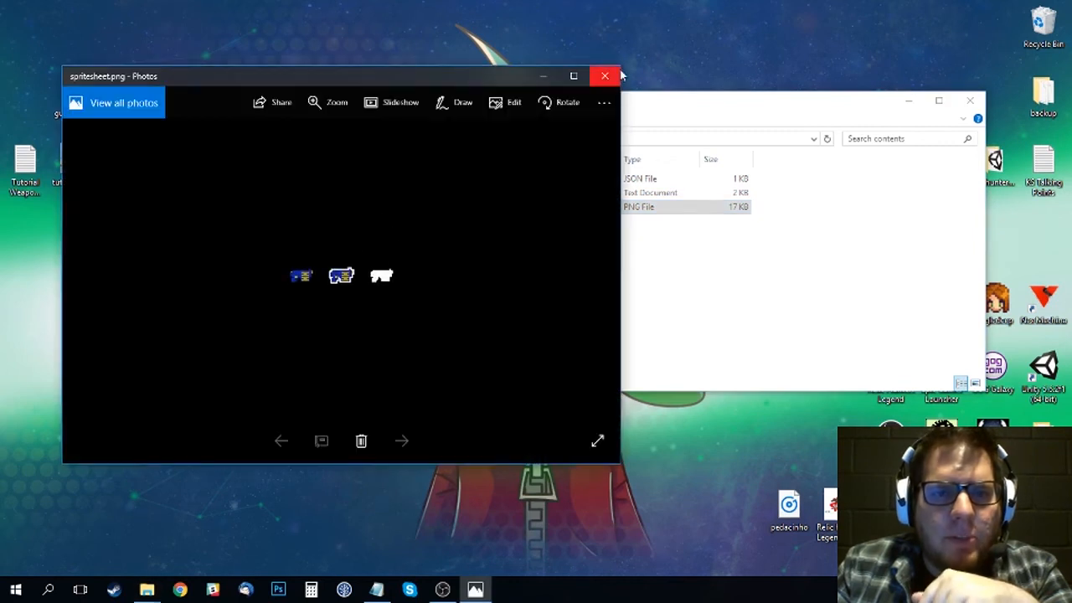
{"action": "left_click", "coordinate": [617, 77]}
{"action": "key", "text": "BackSpace"}
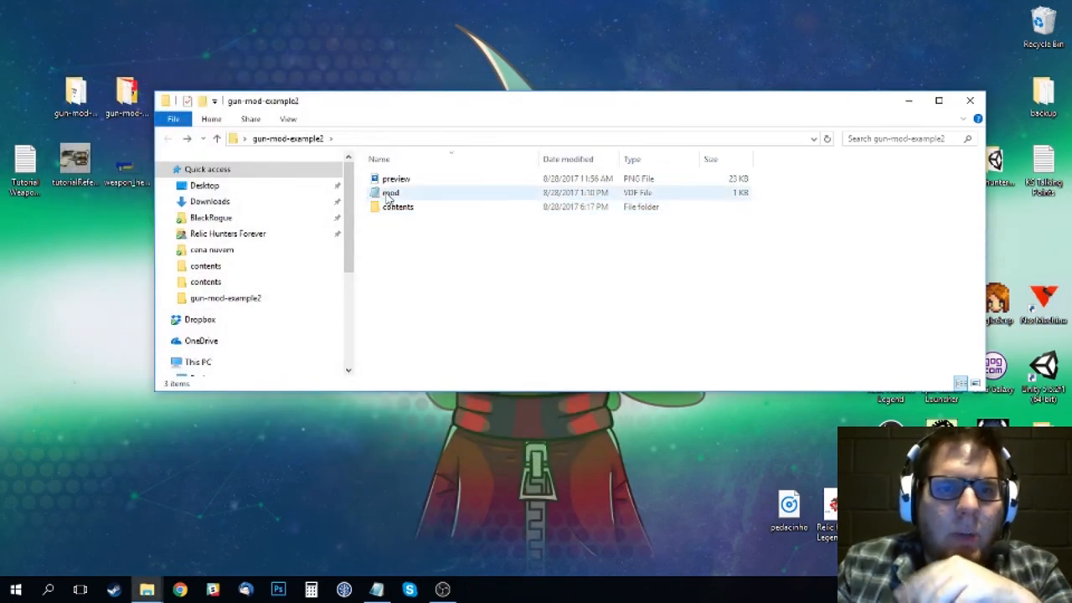
- Open the mod VDF file from gun-mod-example2 in Notepad++ and look over its workshopitem block
{"action": "left_click", "coordinate": [388, 195]}
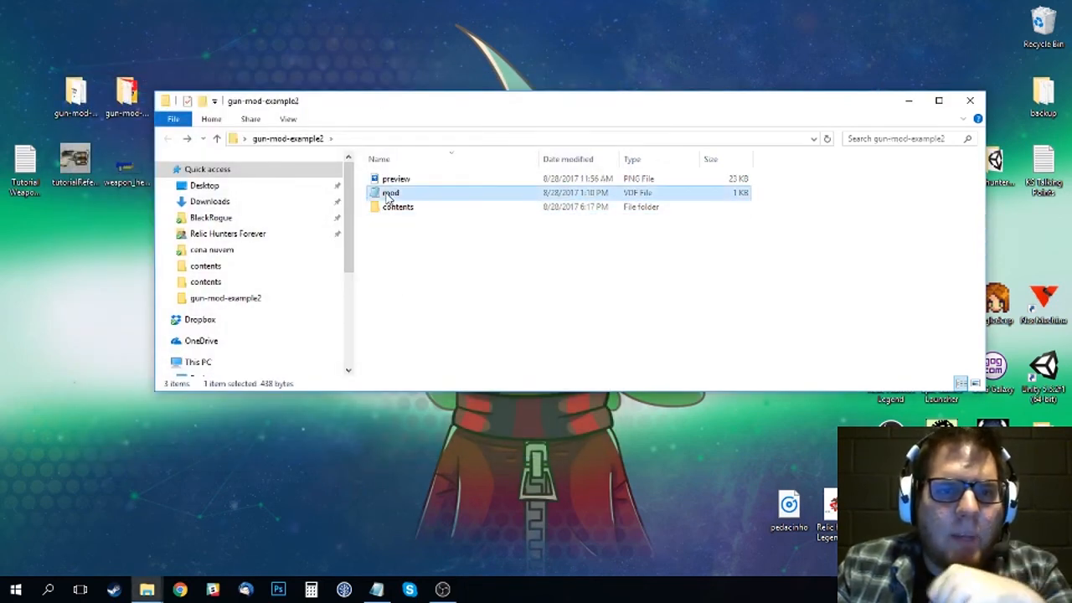
{"action": "right_click", "coordinate": [388, 195]}
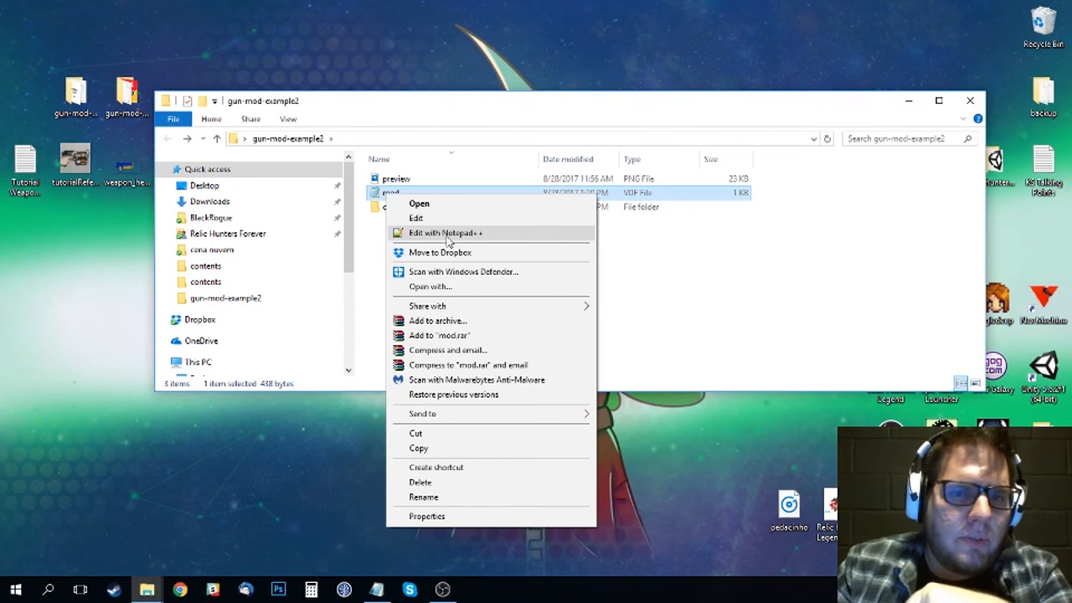
{"action": "left_click", "coordinate": [449, 238]}
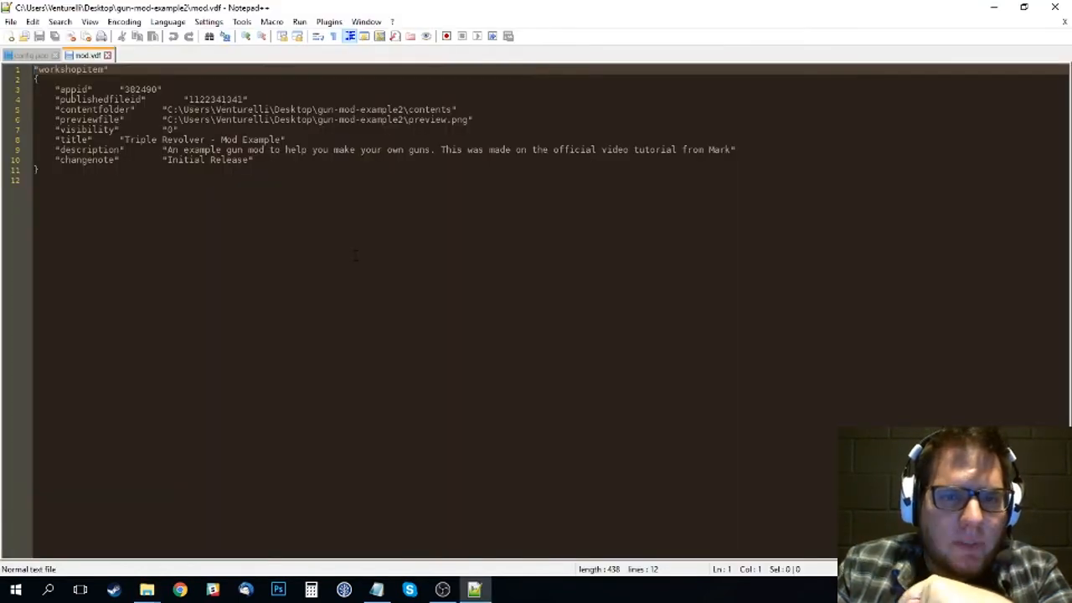
{"action": "left_click", "coordinate": [101, 169]}
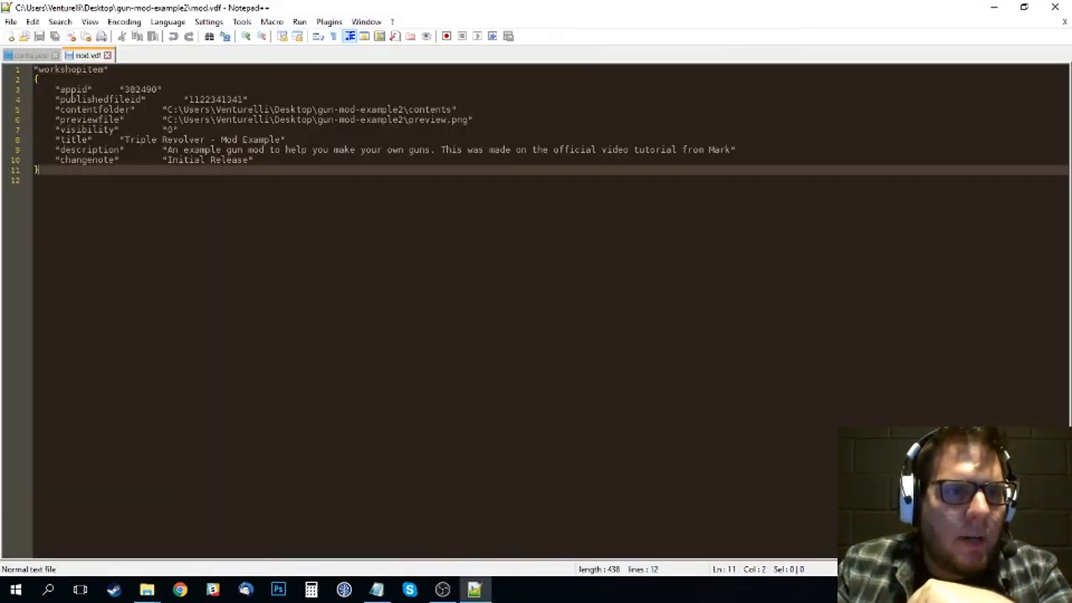
{"action": "left_click", "coordinate": [135, 69]}
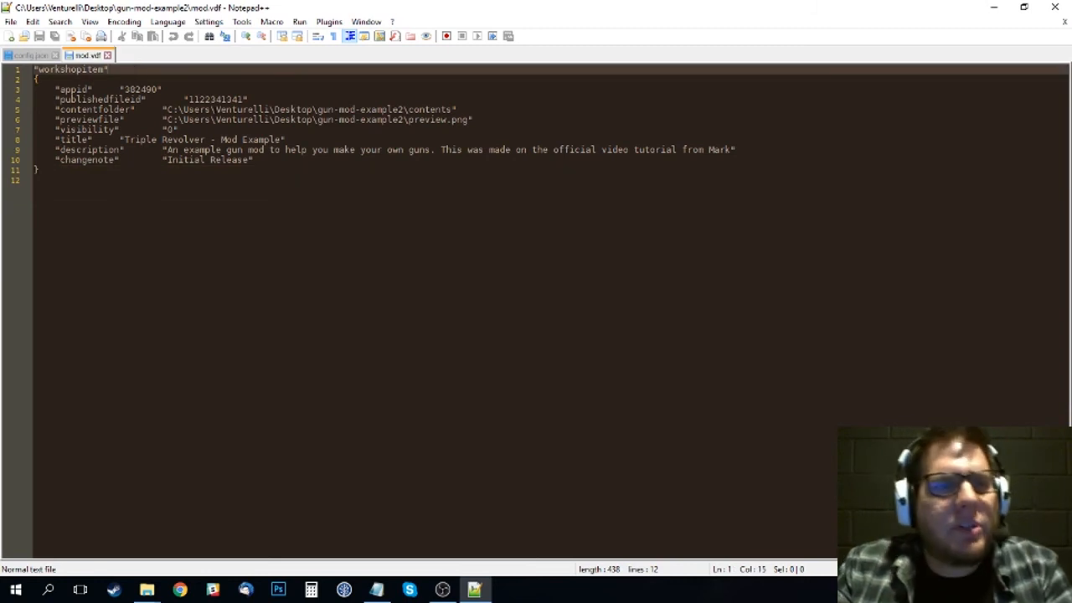
- Copy the existing publishedfileid value in mod.vdf, replace it with 0, and check it along with the appid entry
{"action": "double_click", "coordinate": [215, 99]}
{"action": "key", "text": "ctrl+c"}
{"action": "type", "text": "0"}
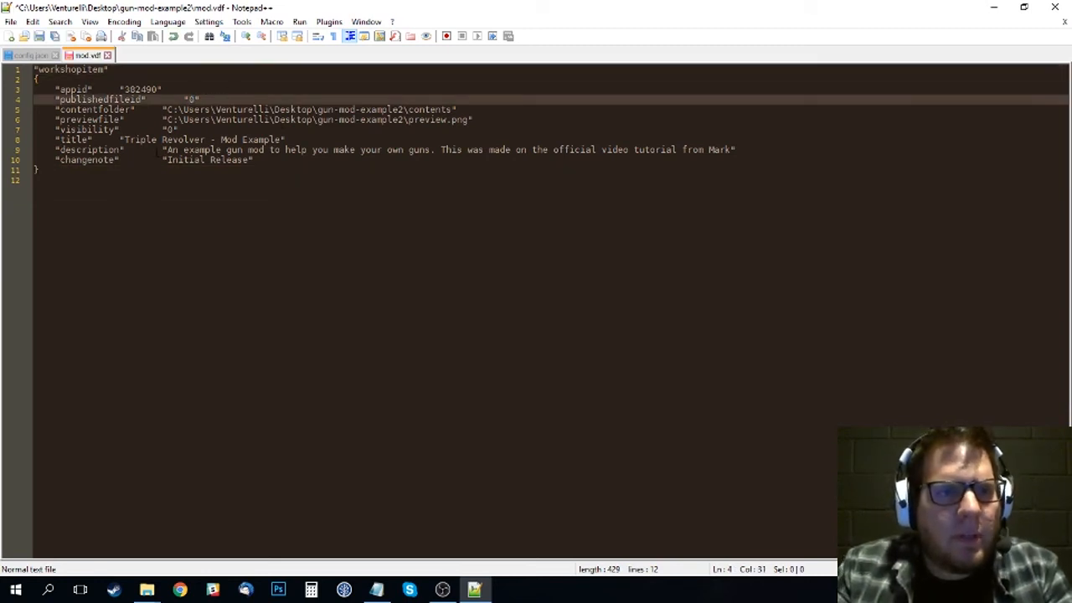
{"action": "left_click", "coordinate": [138, 89]}
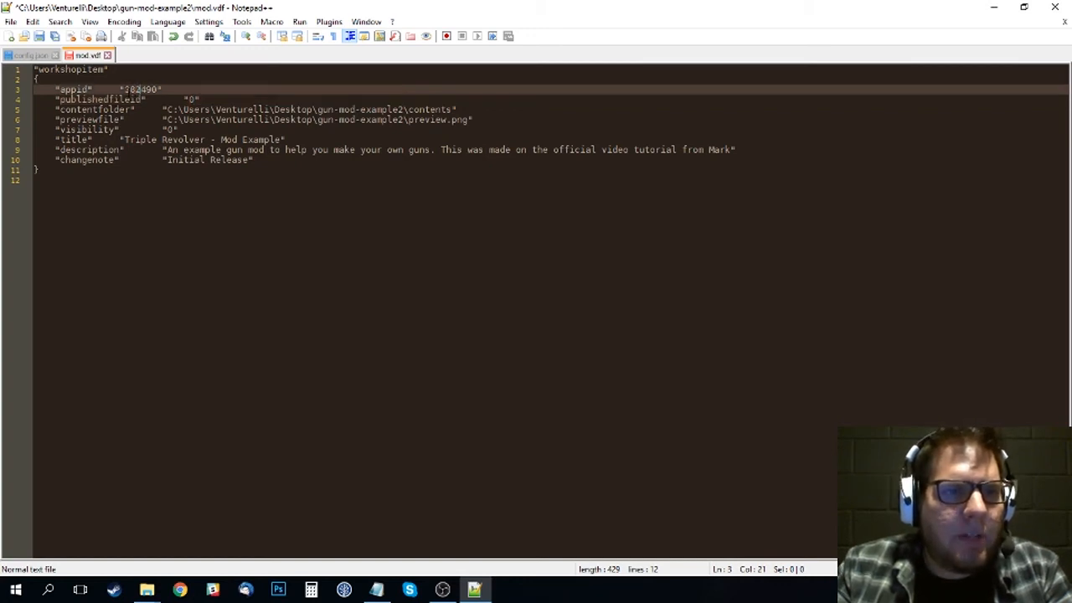
{"action": "double_click", "coordinate": [193, 99]}
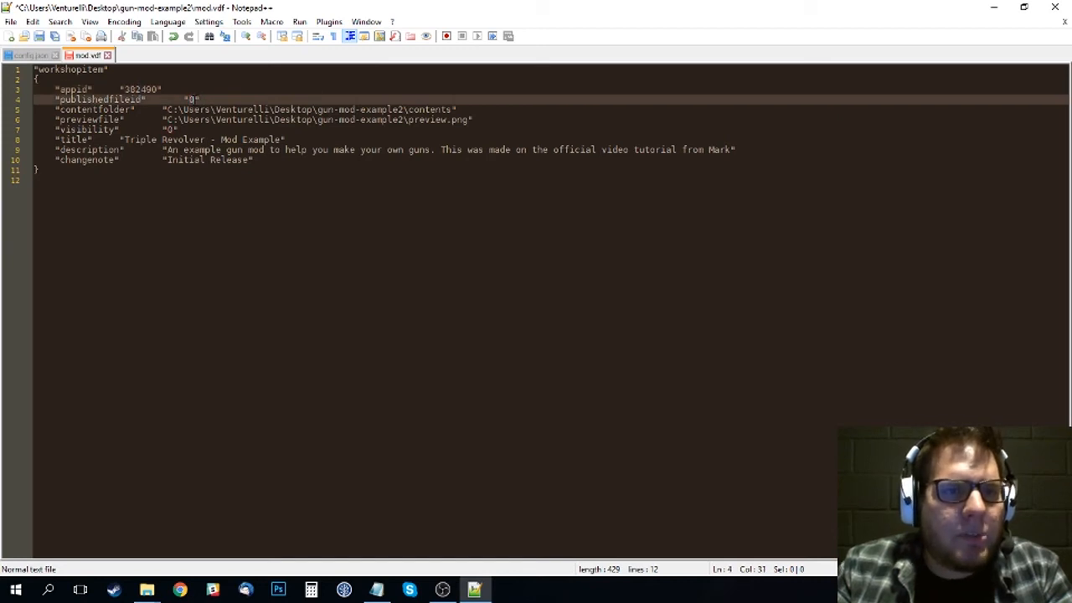
- Paste the copied publishedfileid value back into mod.vdf and save the file, and set the ID to 0 again
{"action": "key", "text": "ctrl+v"}
{"action": "key", "text": "ctrl+s"}
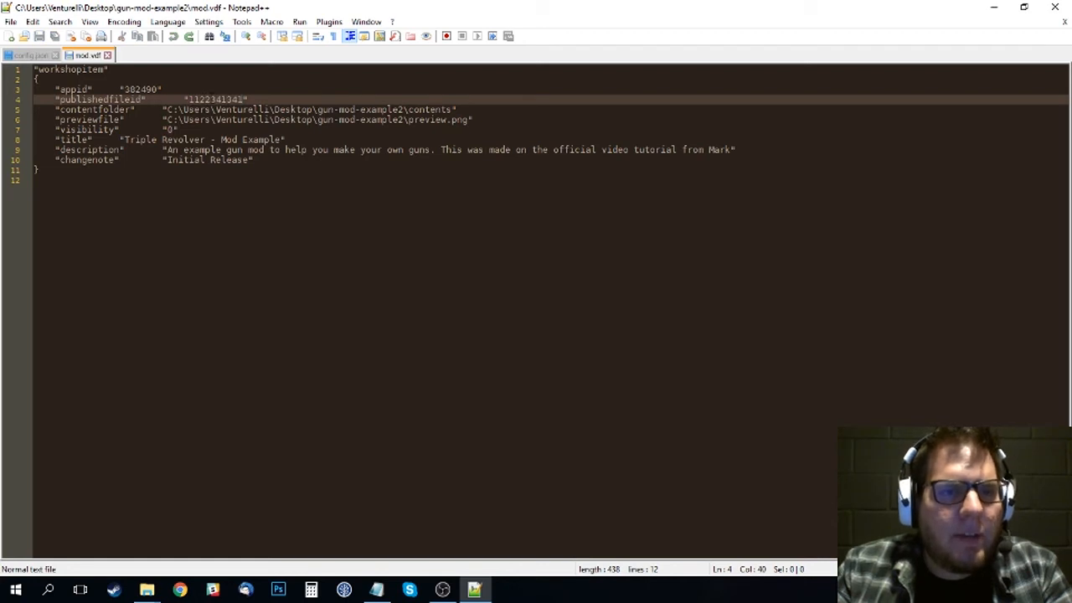
{"action": "double_click", "coordinate": [220, 99]}
{"action": "type", "text": "0"}
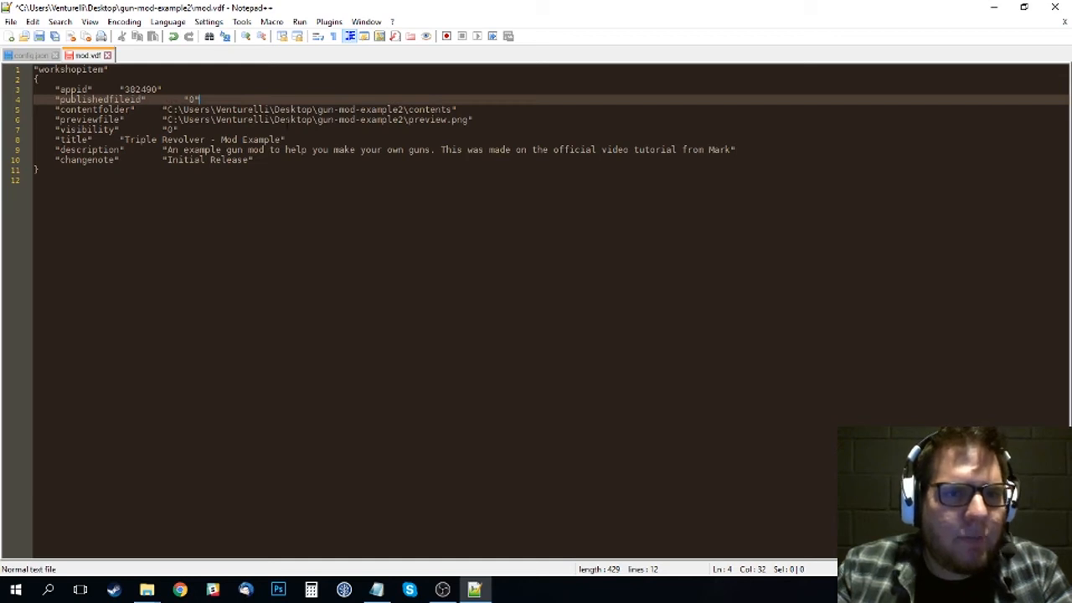
- Look over the contentfolder and previewfile paths in mod.vdf, including the contents folder name at the end of the first path
{"action": "left_click", "coordinate": [274, 110]}
{"action": "left_click_drag", "start_coordinate": [167, 110], "coordinate": [453, 109]}
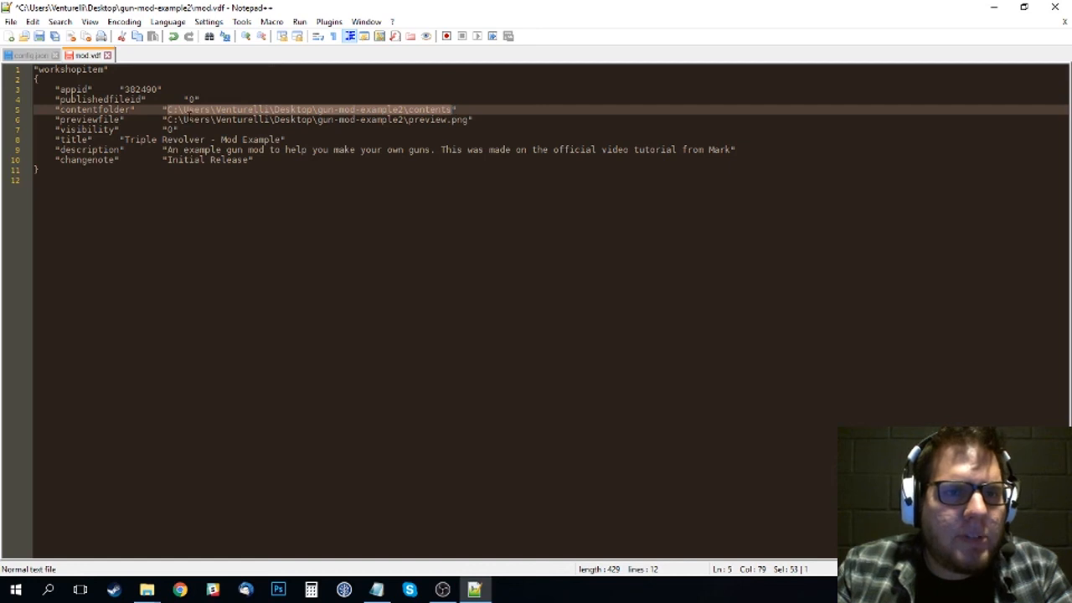
{"action": "double_click", "coordinate": [423, 110]}
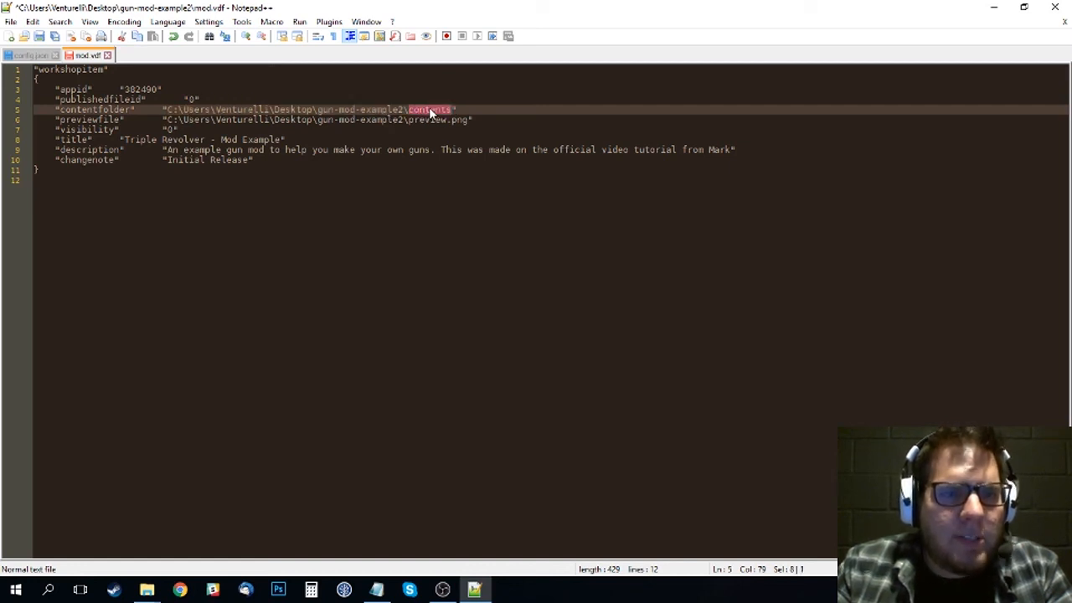
{"action": "left_click", "coordinate": [167, 120]}
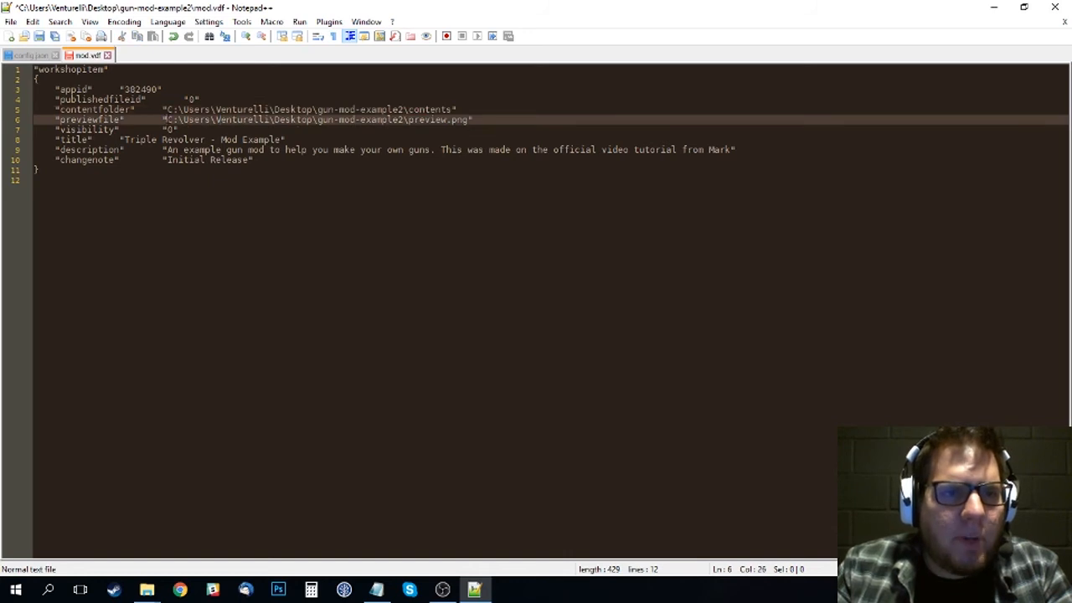
{"action": "left_click_drag", "start_coordinate": [166, 120], "coordinate": [469, 124]}
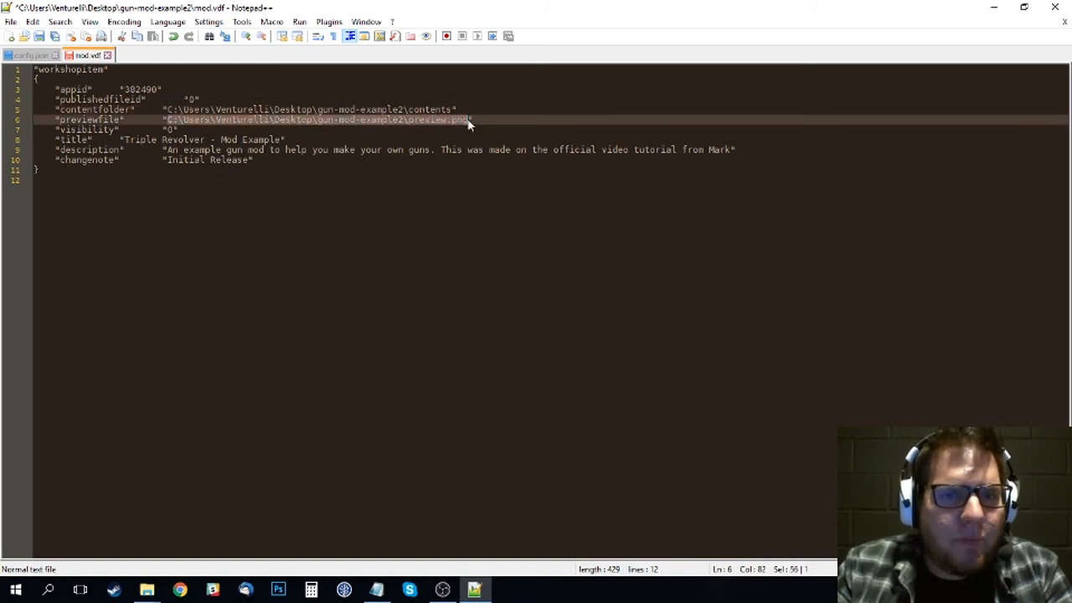
{"action": "left_click", "coordinate": [388, 121]}
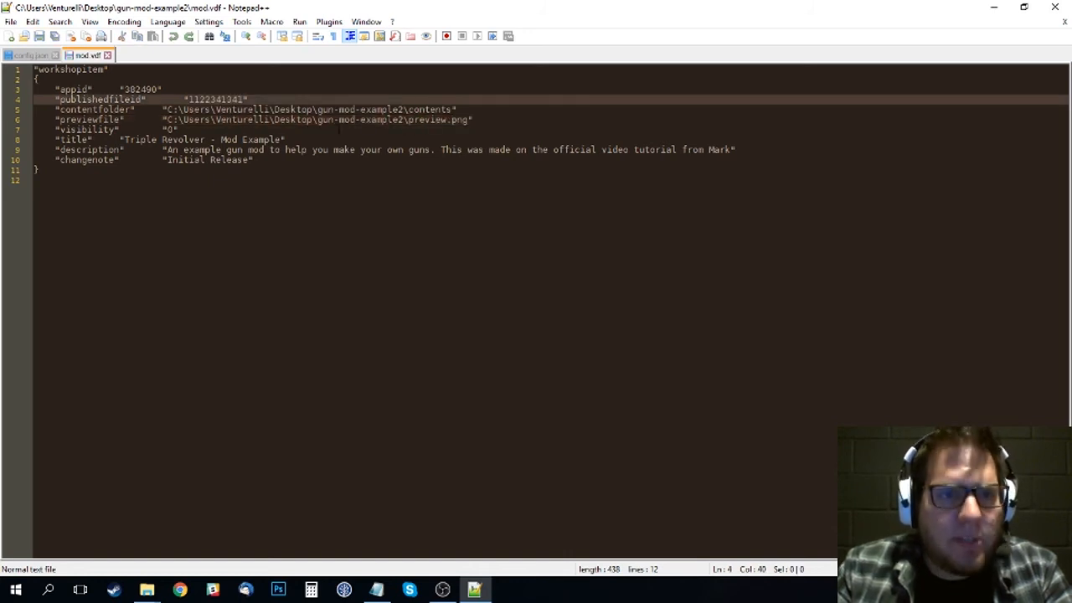
{"action": "left_click", "coordinate": [515, 129]}
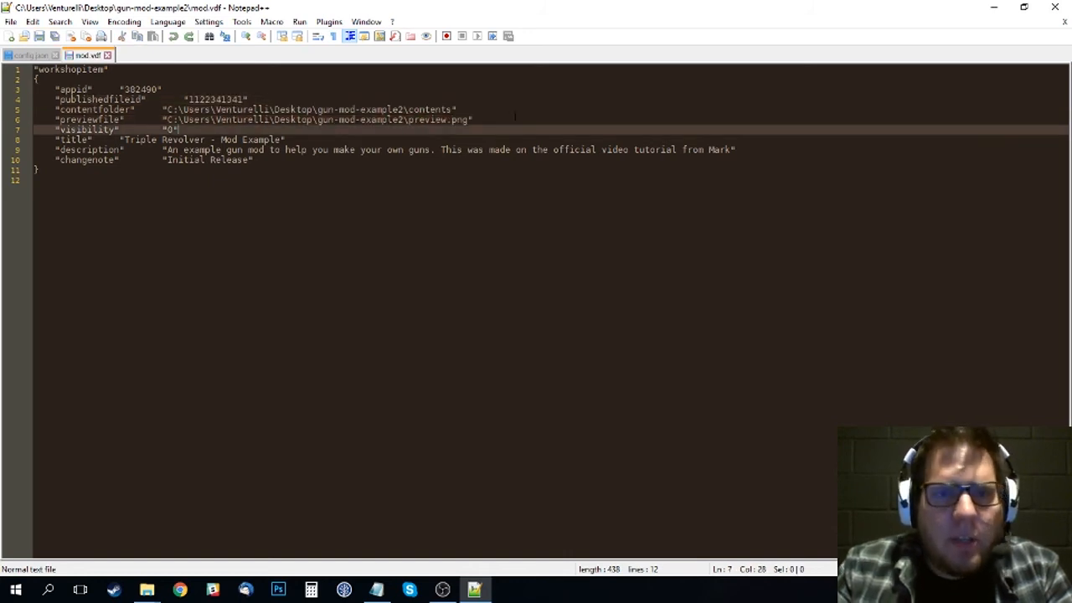
- Switch to File Explorer, open the contents folder of gun-mod-example2, and reveal and select its full folder path
{"action": "left_click", "coordinate": [993, 7]}
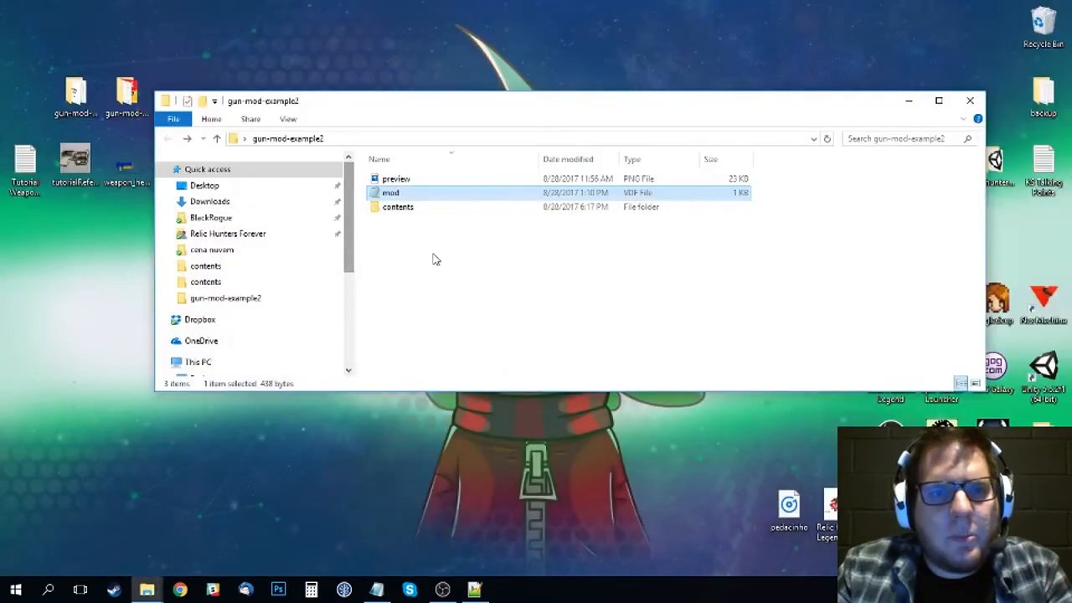
{"action": "double_click", "coordinate": [390, 208]}
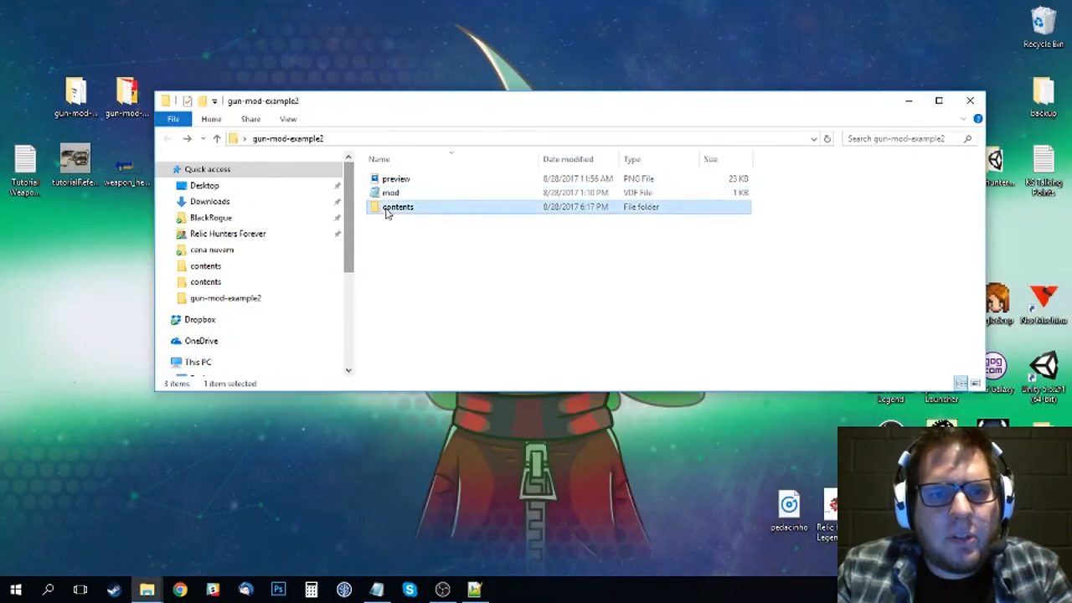
{"action": "left_click", "coordinate": [422, 138]}
{"action": "left_click_drag", "start_coordinate": [485, 136], "coordinate": [246, 136]}
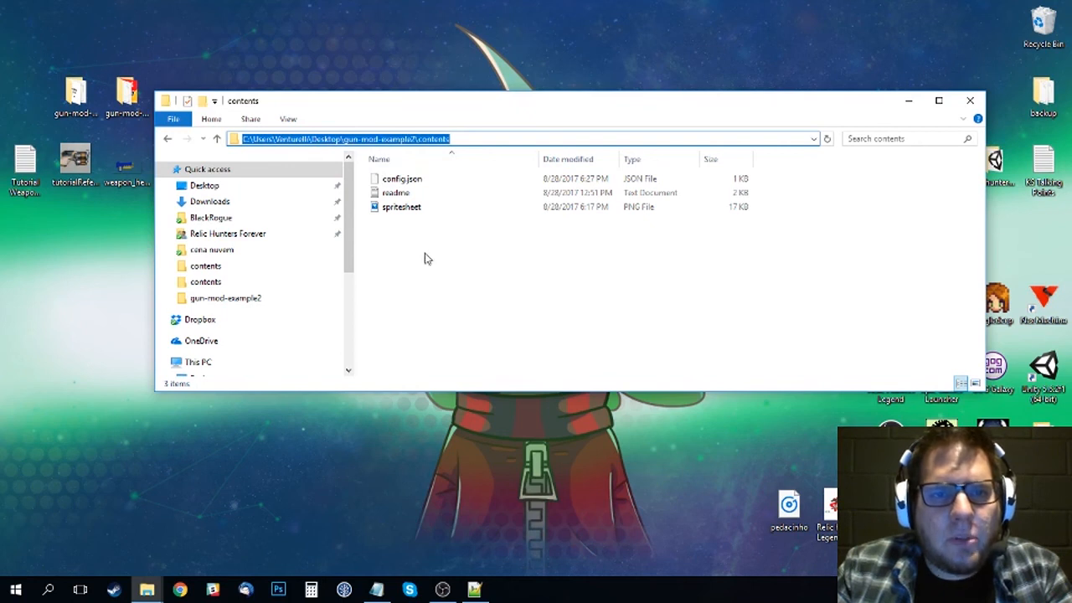
- Return to mod.vdf in Notepad++ and compare its contentfolder and previewfile entries
{"action": "left_click", "coordinate": [474, 590]}
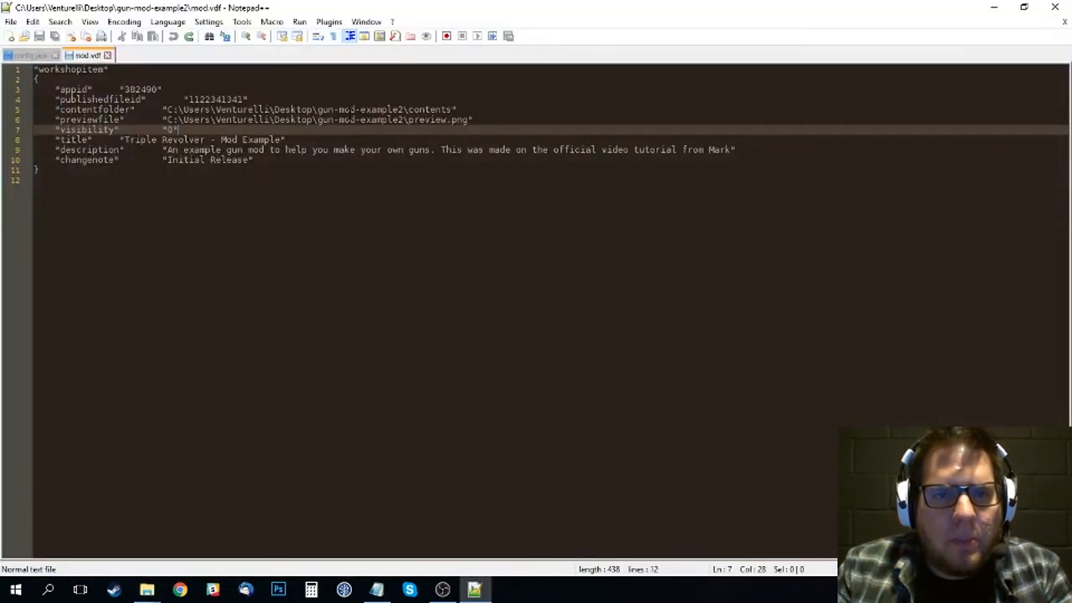
{"action": "left_click", "coordinate": [355, 110]}
{"action": "left_click", "coordinate": [80, 119]}
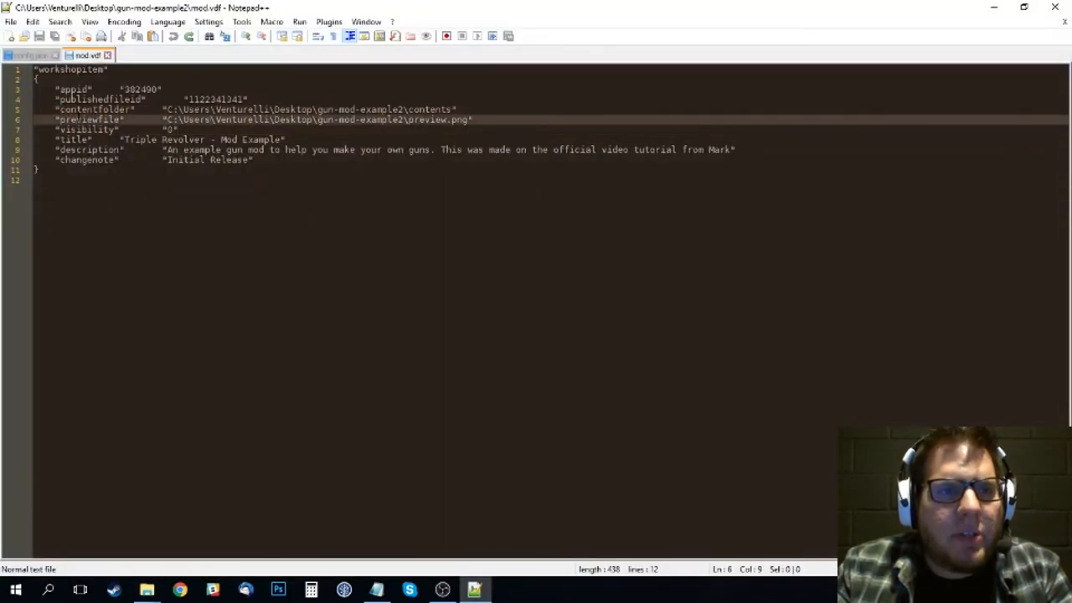
{"action": "double_click", "coordinate": [80, 119]}
{"action": "left_click", "coordinate": [198, 120]}
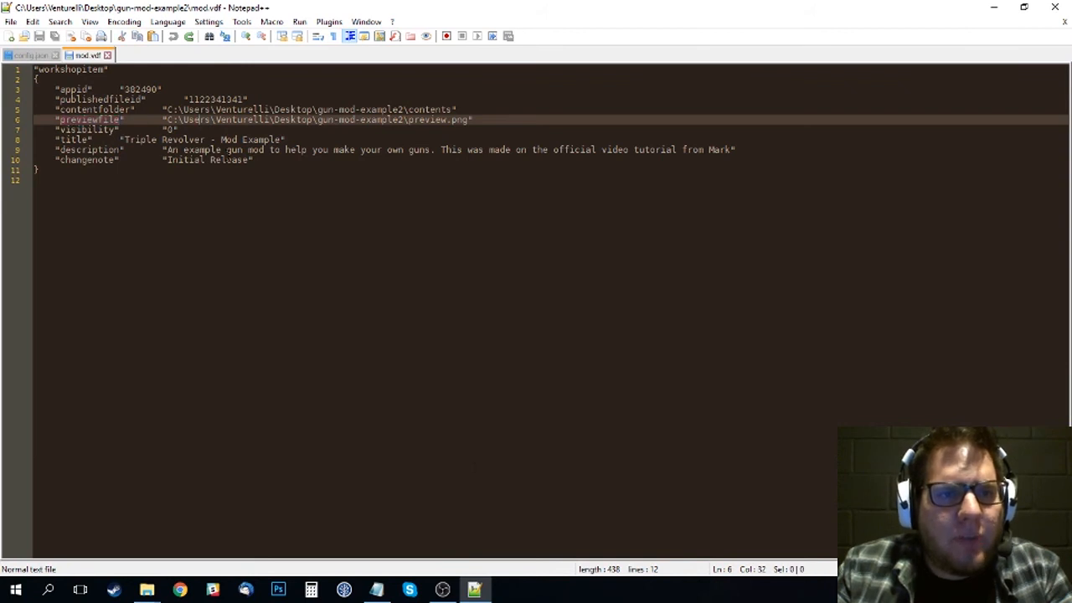
- Switch to File Explorer, go back to gun-mod-example2, select the preview file, and copy the folder's full path
{"action": "left_click", "coordinate": [474, 590]}
{"action": "left_click", "coordinate": [309, 138]}
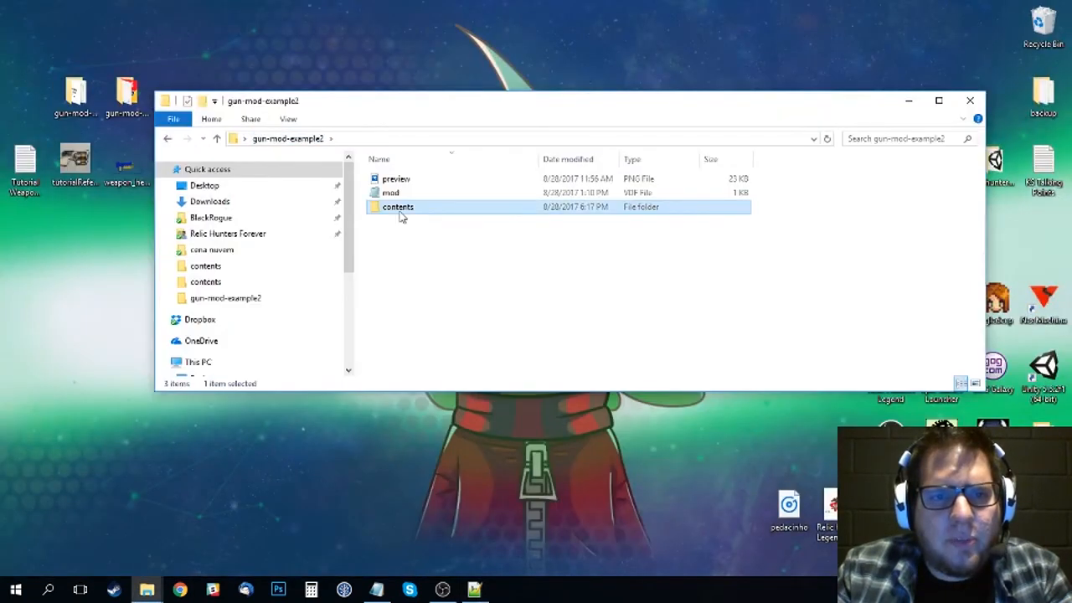
{"action": "left_click", "coordinate": [401, 180]}
{"action": "left_click", "coordinate": [428, 139]}
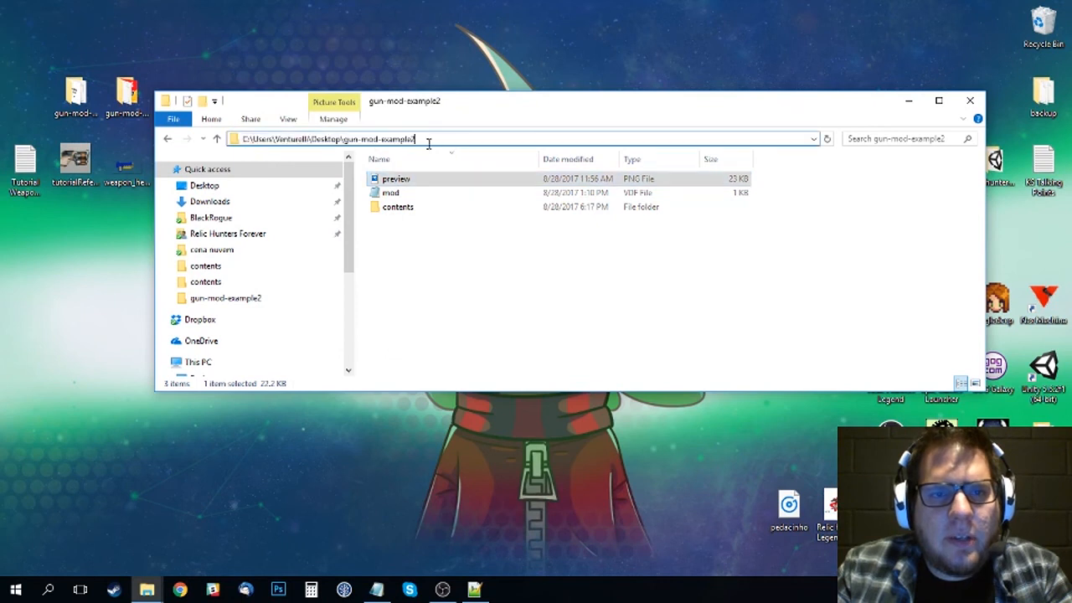
{"action": "left_click_drag", "start_coordinate": [428, 139], "coordinate": [177, 159]}
{"action": "key", "text": "ctrl+c"}
{"action": "left_click", "coordinate": [438, 309]}
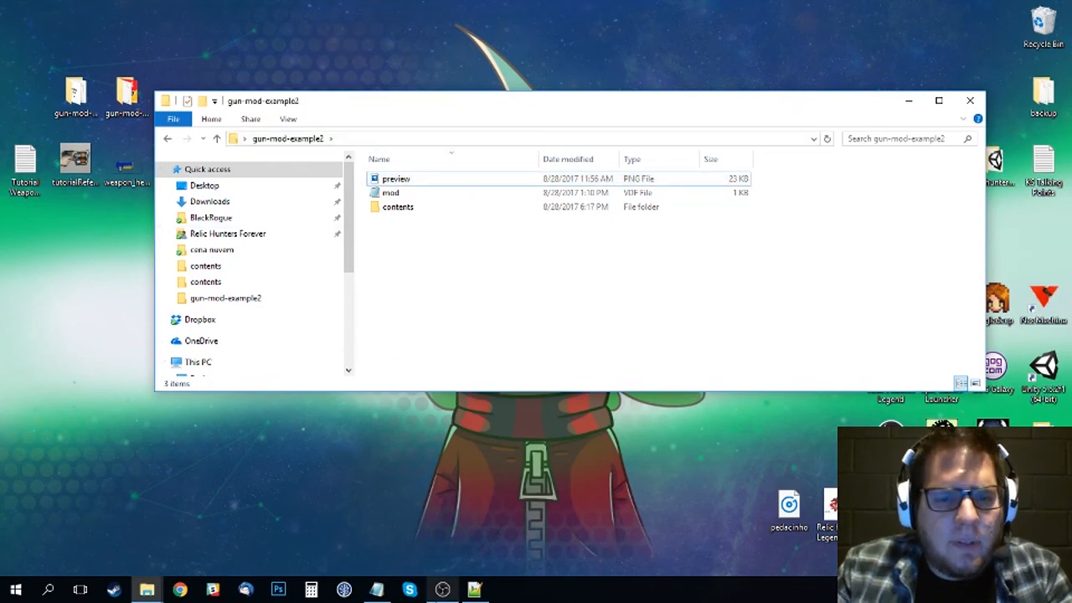
- Replace the previewfile path in mod.vdf with the copied folder path followed by \preview.png, and save the file
{"action": "left_click", "coordinate": [474, 590]}
{"action": "left_click_drag", "start_coordinate": [469, 120], "coordinate": [168, 120]}
{"action": "key", "text": "ctrl+v"}
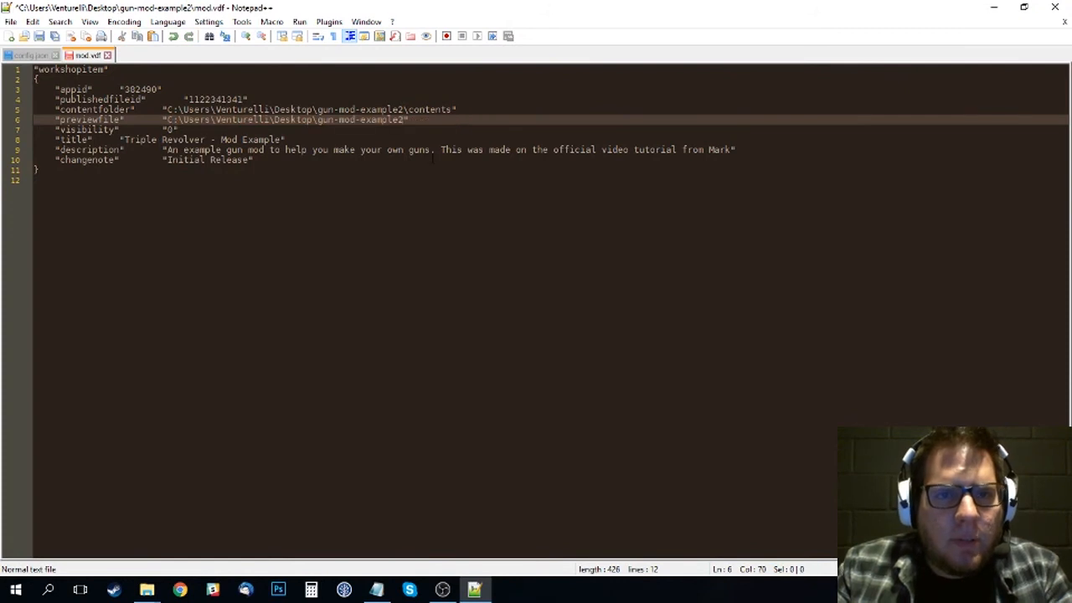
{"action": "type", "text": "\\"}
{"action": "type", "text": "preview."}
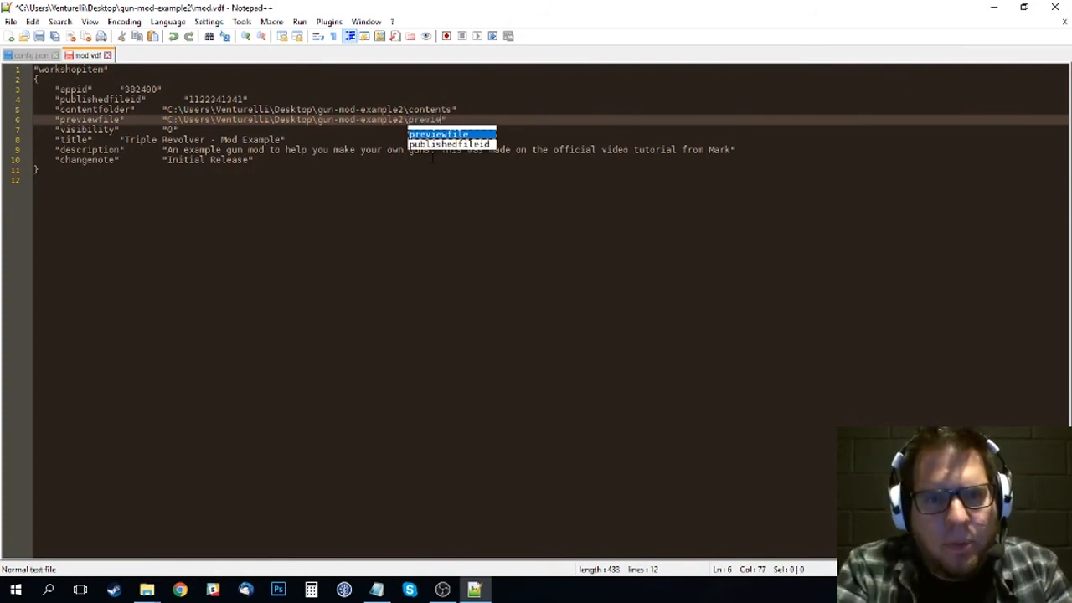
{"action": "type", "text": "png"}
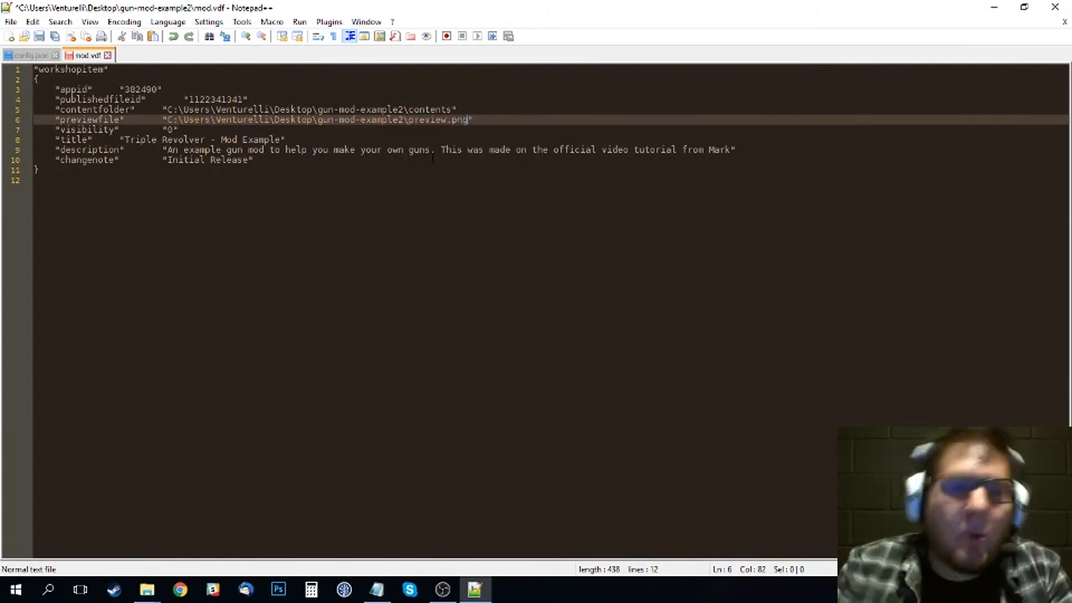
{"action": "key", "text": "Down"}
{"action": "key", "text": "ctrl+s"}
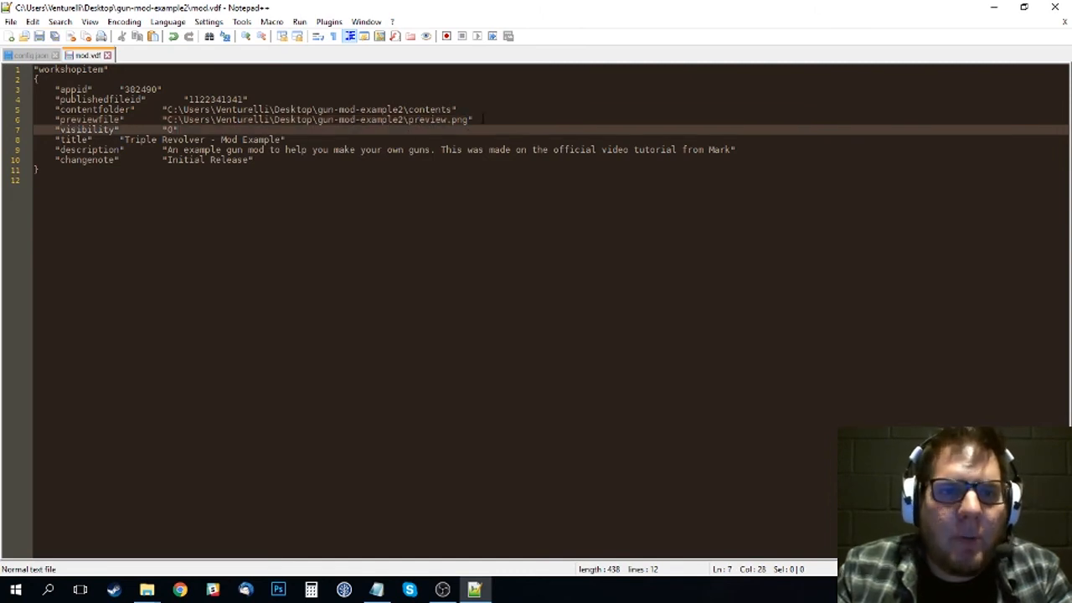
- Try the visibility values 1 and 2 in mod.vdf, and return the entry to 1
{"action": "left_click", "coordinate": [484, 119]}
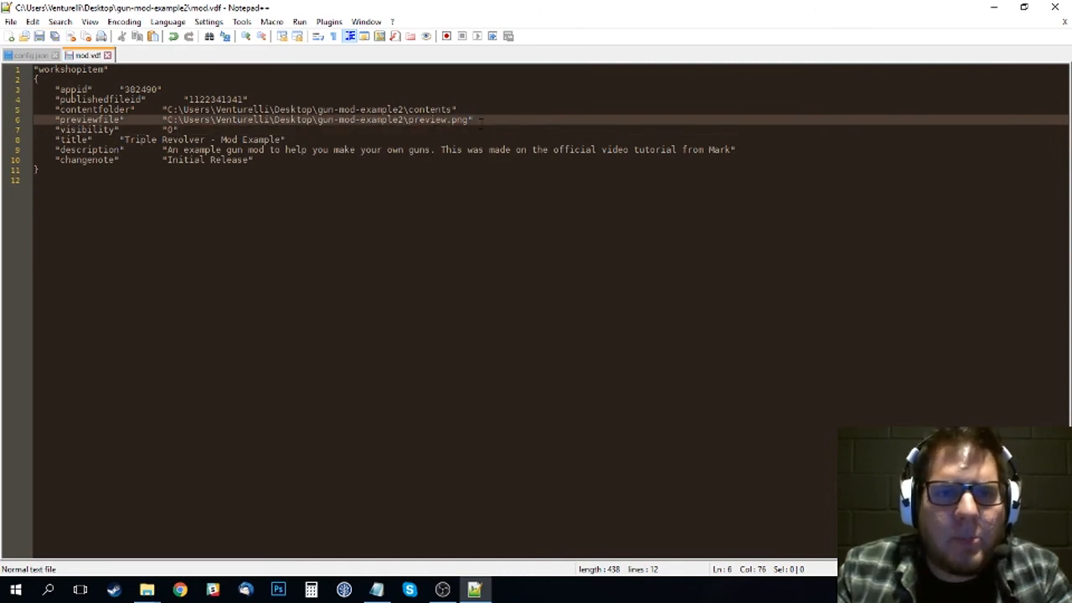
{"action": "left_click", "coordinate": [204, 131]}
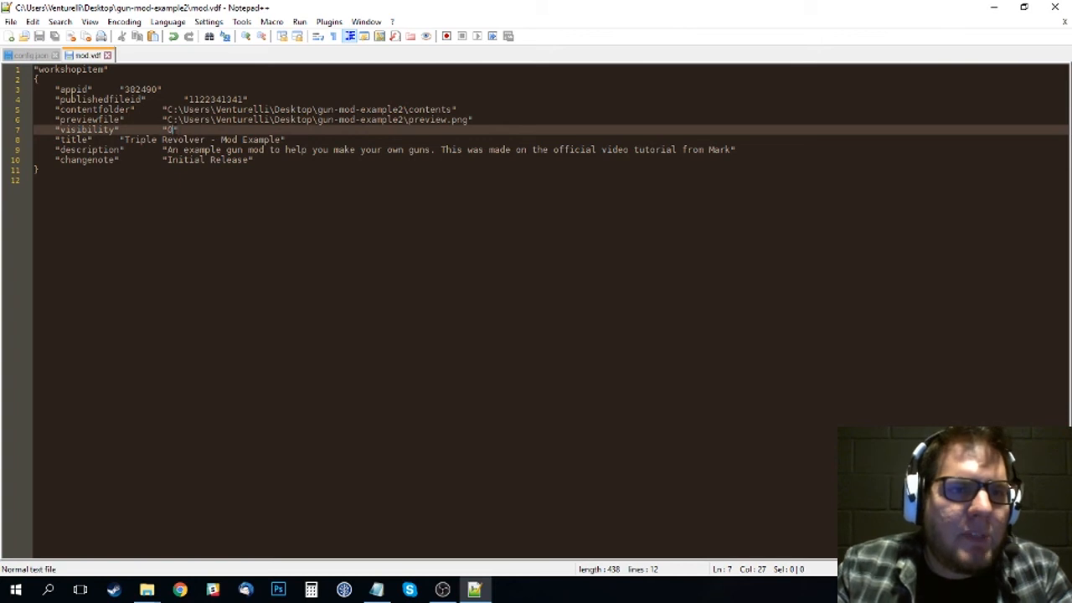
{"action": "left_click_drag", "start_coordinate": [173, 131], "coordinate": [173, 131]}
{"action": "left_click", "coordinate": [185, 130]}
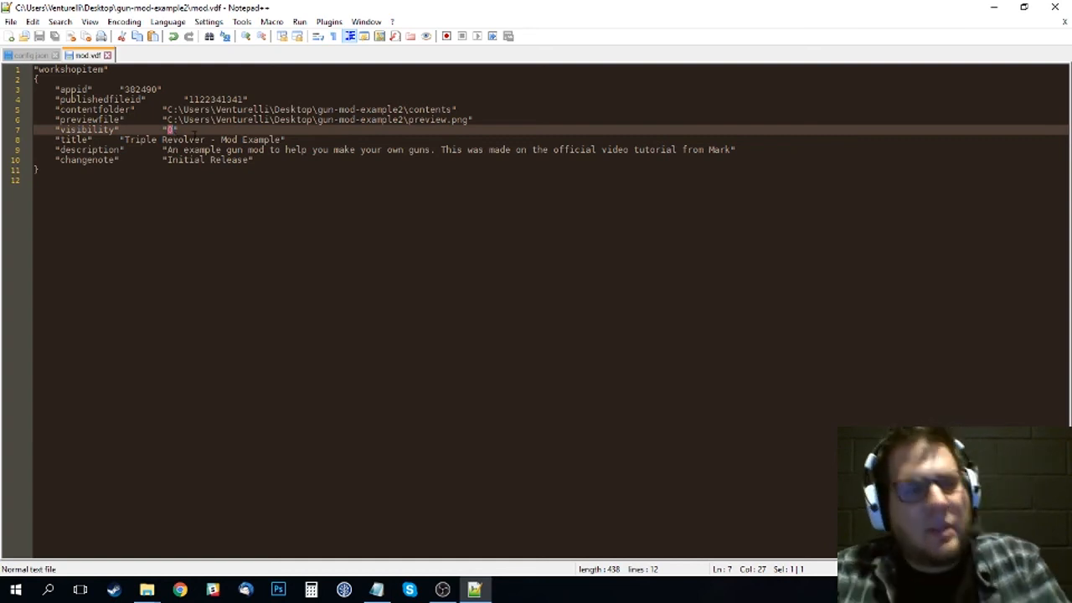
{"action": "type", "text": "1"}
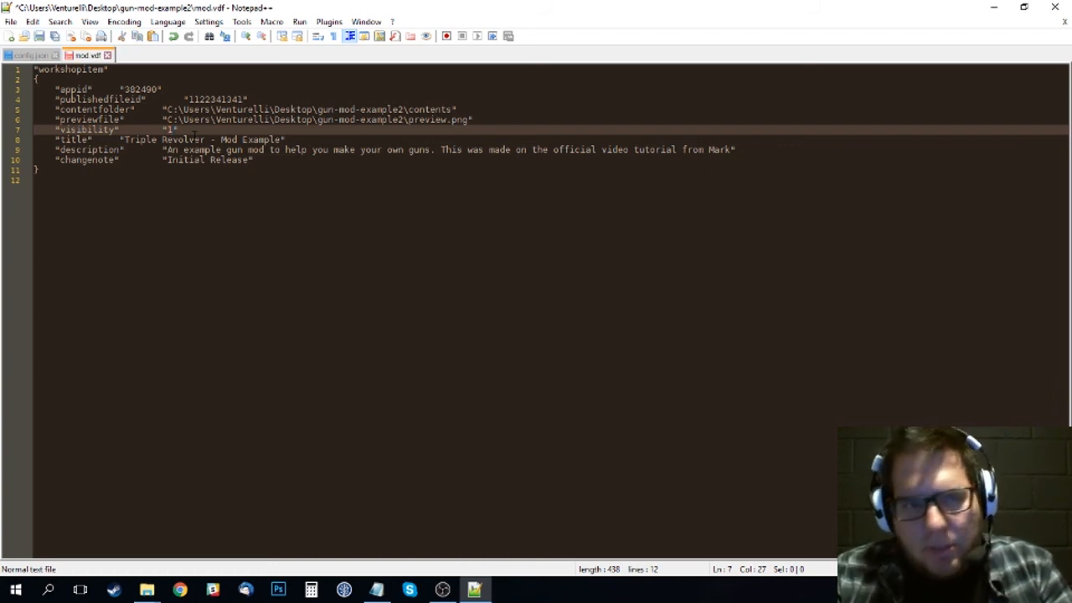
{"action": "key", "text": "shift+Left"}
{"action": "type", "text": "2"}
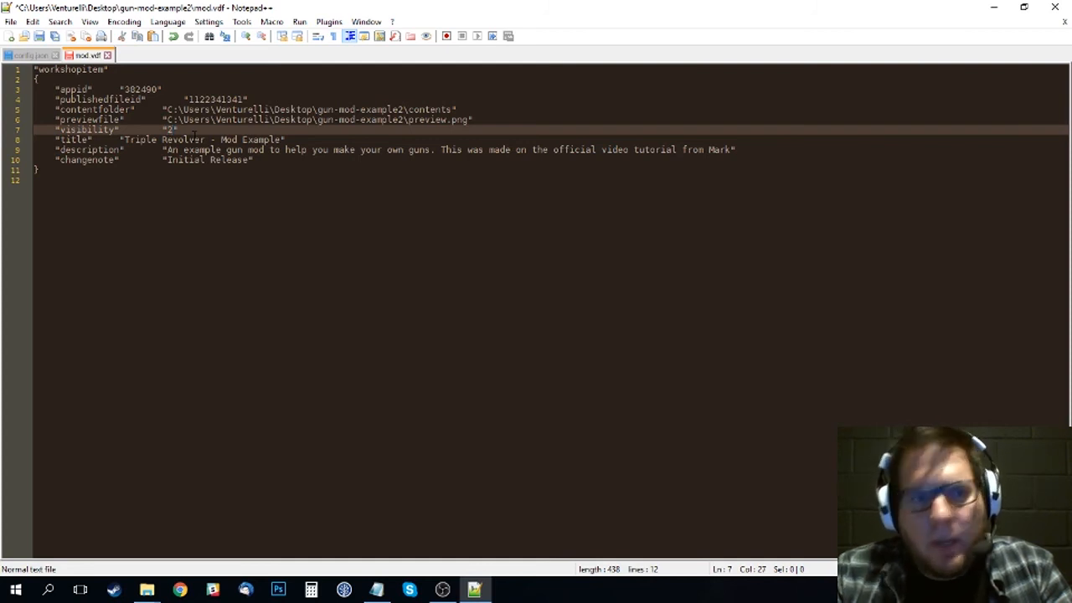
{"action": "key", "text": "shift+Left"}
{"action": "type", "text": "1"}
{"action": "key", "text": "shift+Left"}
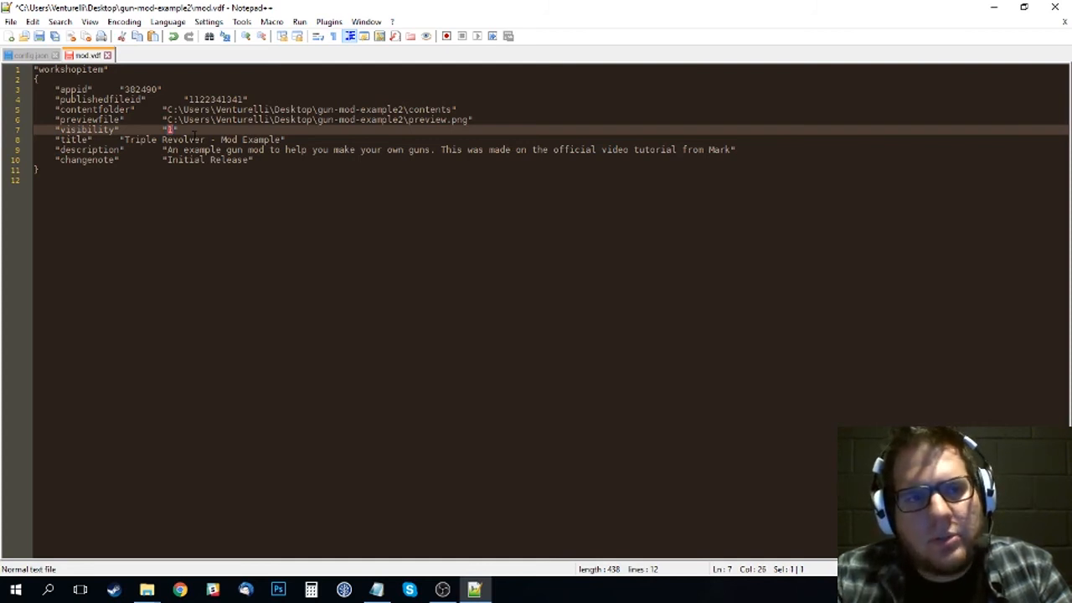
{"action": "type", "text": "1"}
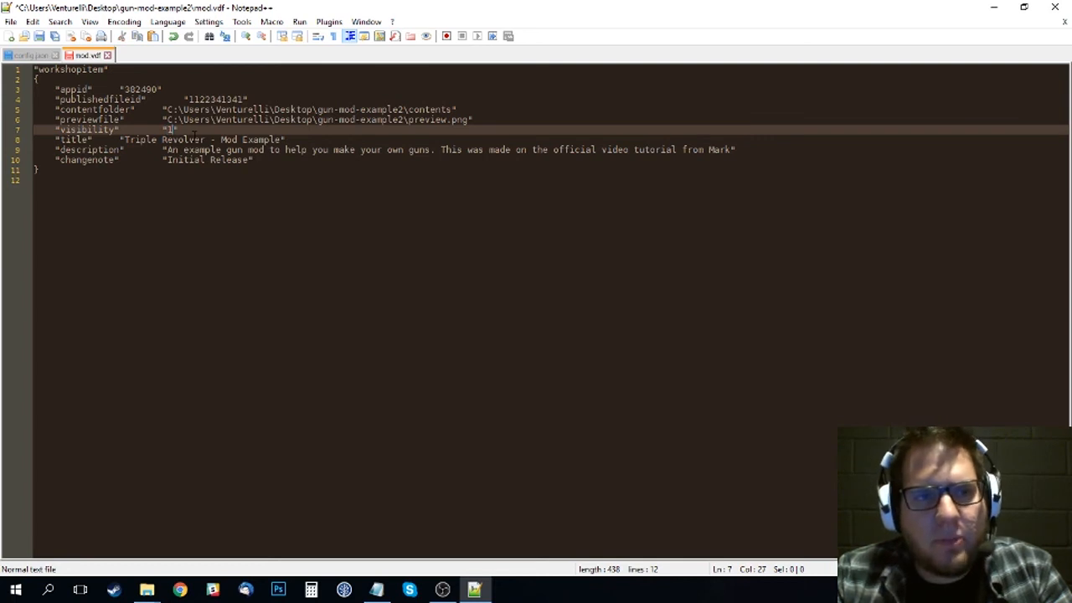
- Set the visibility value in mod.vdf to 0
{"action": "key", "text": "shift+Left"}
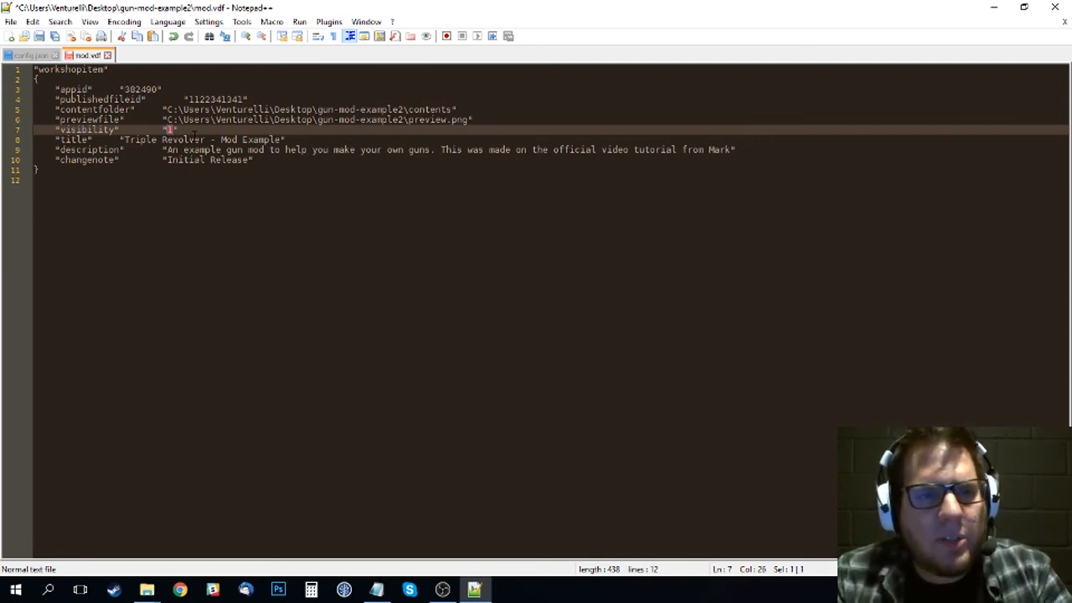
{"action": "type", "text": "0"}
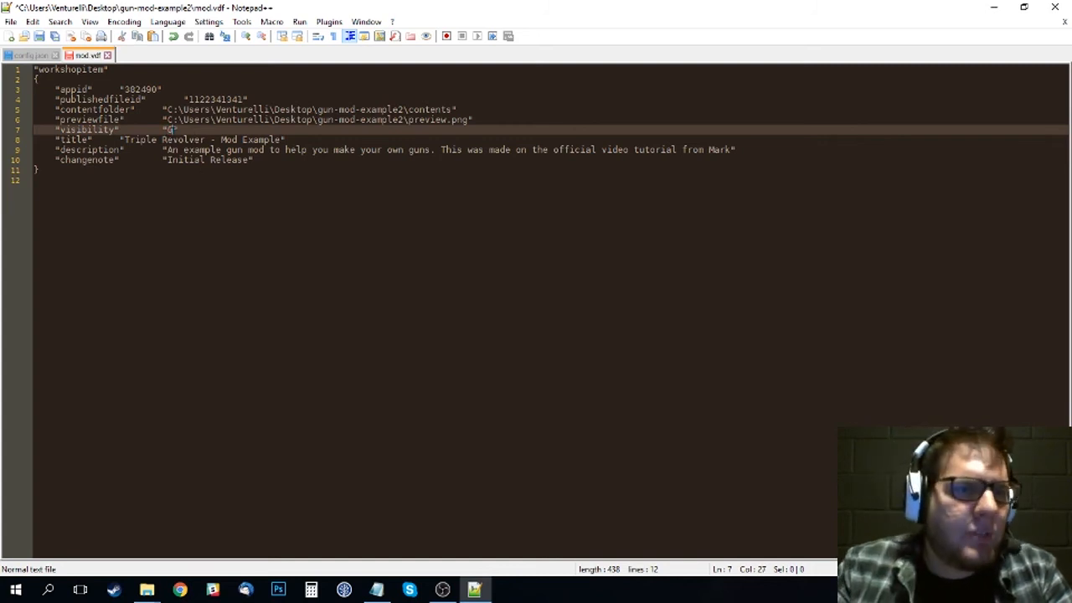
{"action": "key", "text": "shift+Left"}
{"action": "key", "text": "Right"}
{"action": "key", "text": "Right"}
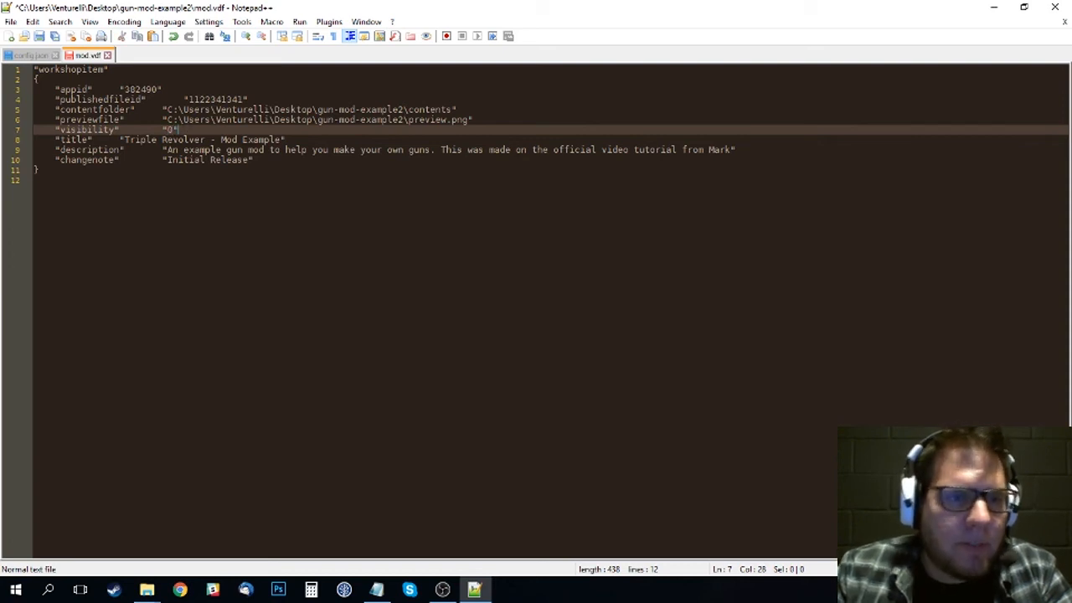
- Look over the title text in mod.vdf, and move on to the description entry
{"action": "left_click", "coordinate": [125, 146]}
{"action": "left_click", "coordinate": [124, 141]}
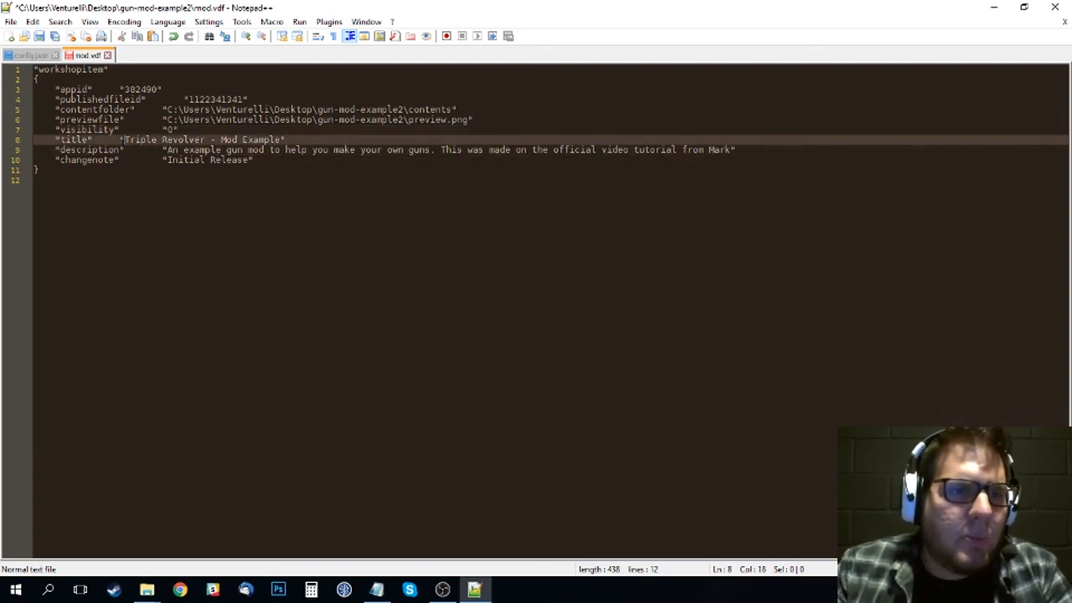
{"action": "left_click_drag", "start_coordinate": [124, 140], "coordinate": [283, 140]}
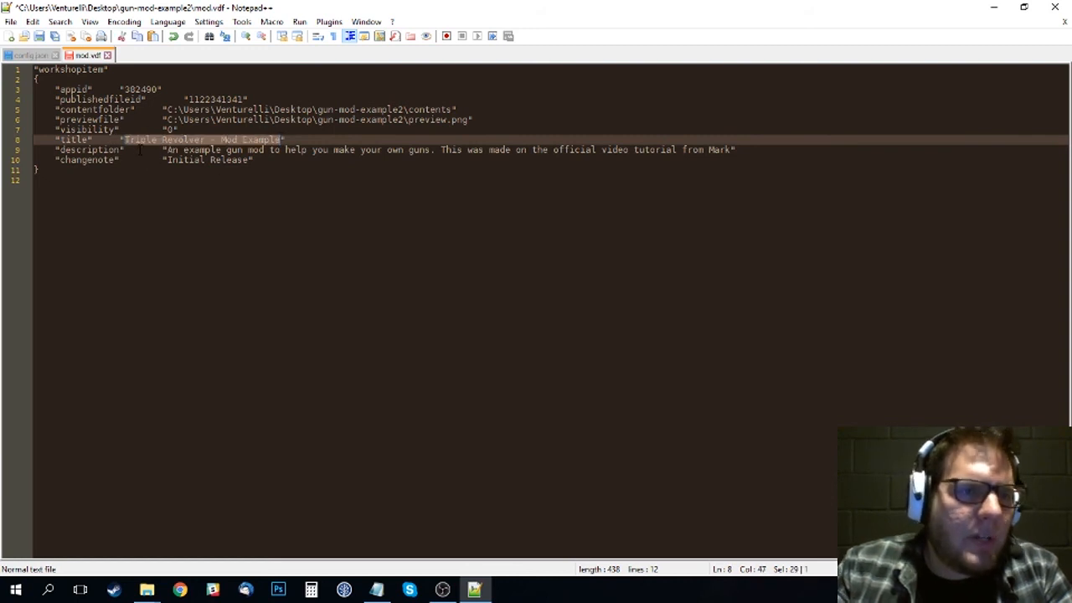
{"action": "left_click_drag", "start_coordinate": [283, 140], "coordinate": [125, 149]}
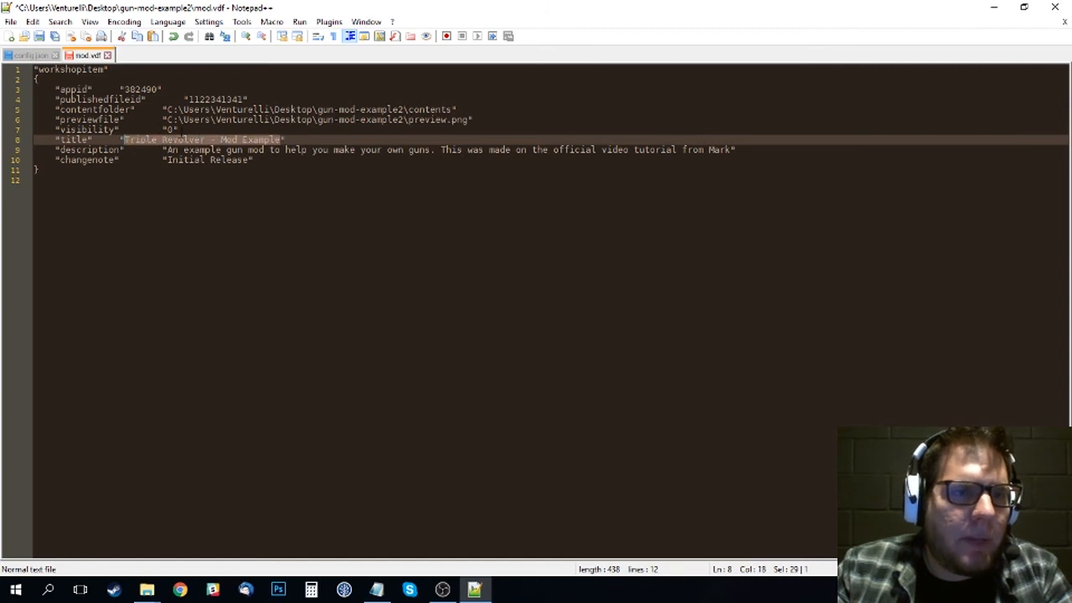
{"action": "left_click", "coordinate": [275, 150]}
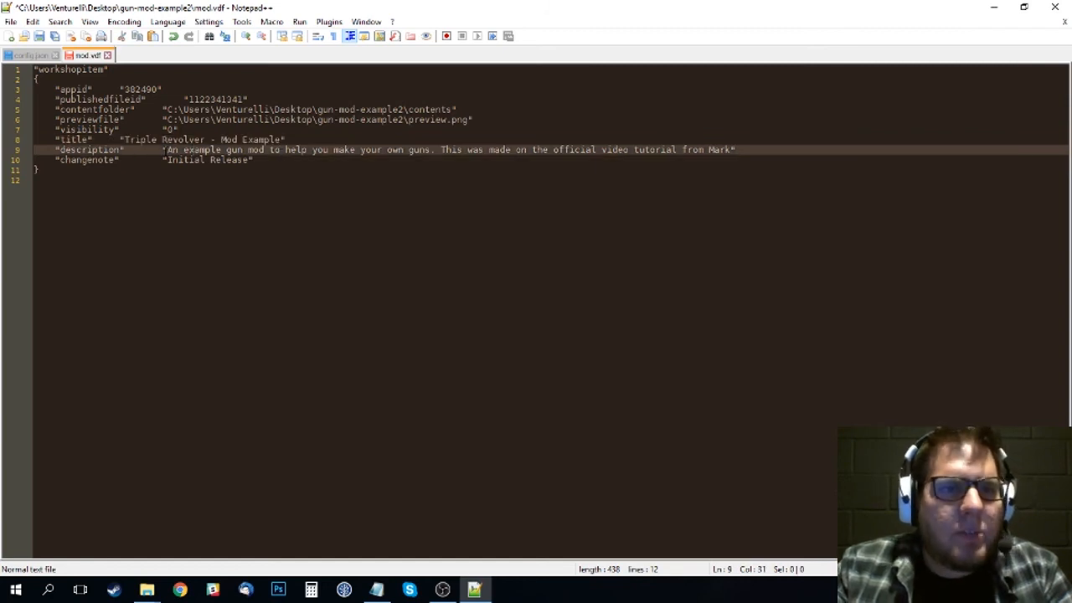
- Review the description text and the changenote entry in mod.vdf
{"action": "left_click_drag", "start_coordinate": [167, 149], "coordinate": [730, 150]}
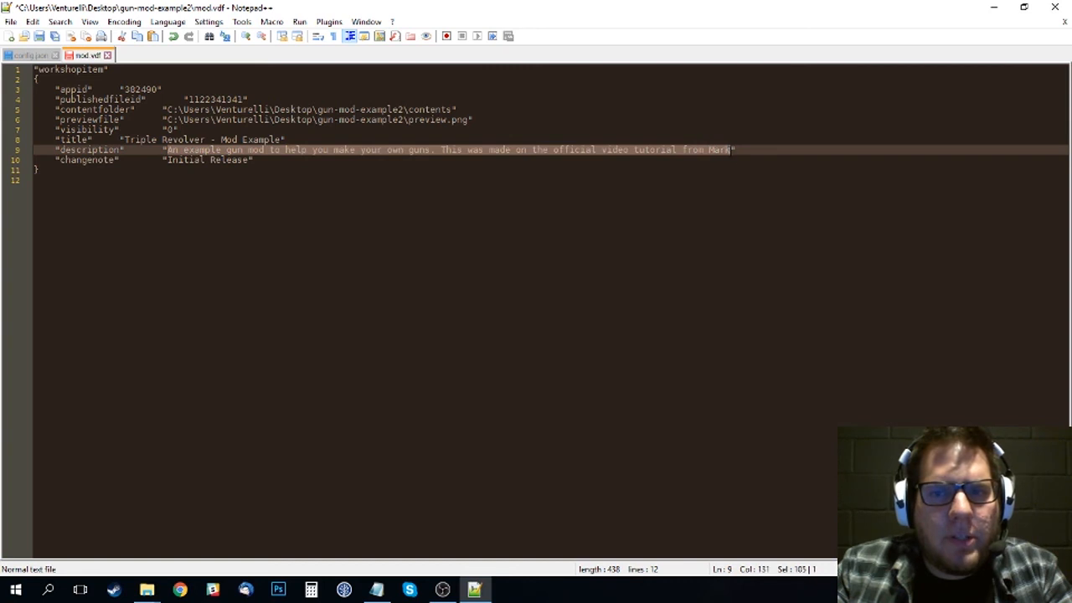
{"action": "left_click", "coordinate": [656, 174]}
{"action": "left_click", "coordinate": [291, 160]}
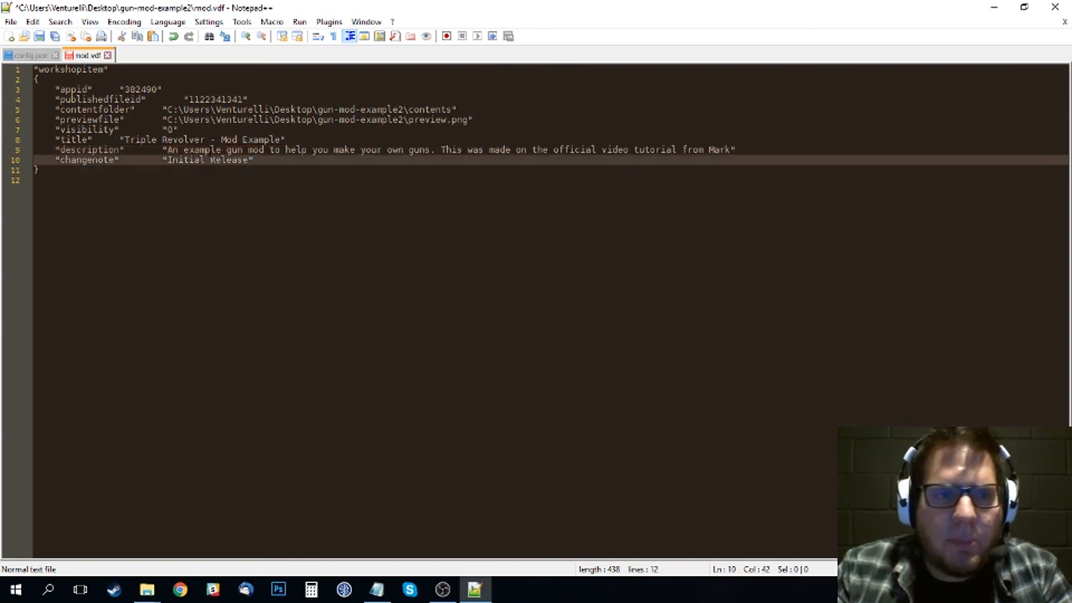
{"action": "left_click", "coordinate": [231, 150]}
{"action": "left_click", "coordinate": [733, 150]}
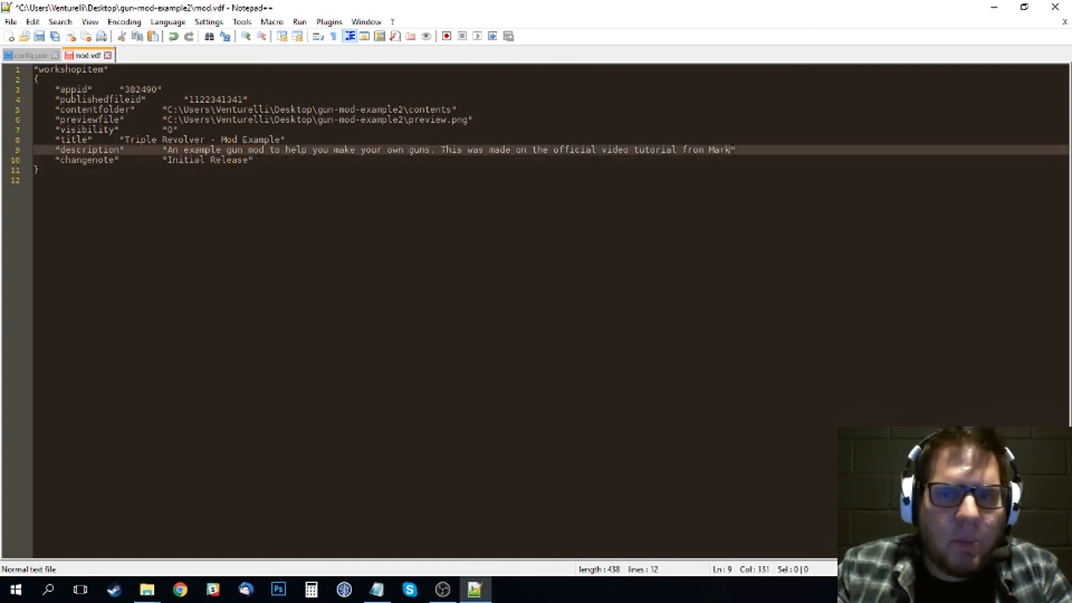
{"action": "left_click", "coordinate": [273, 162]}
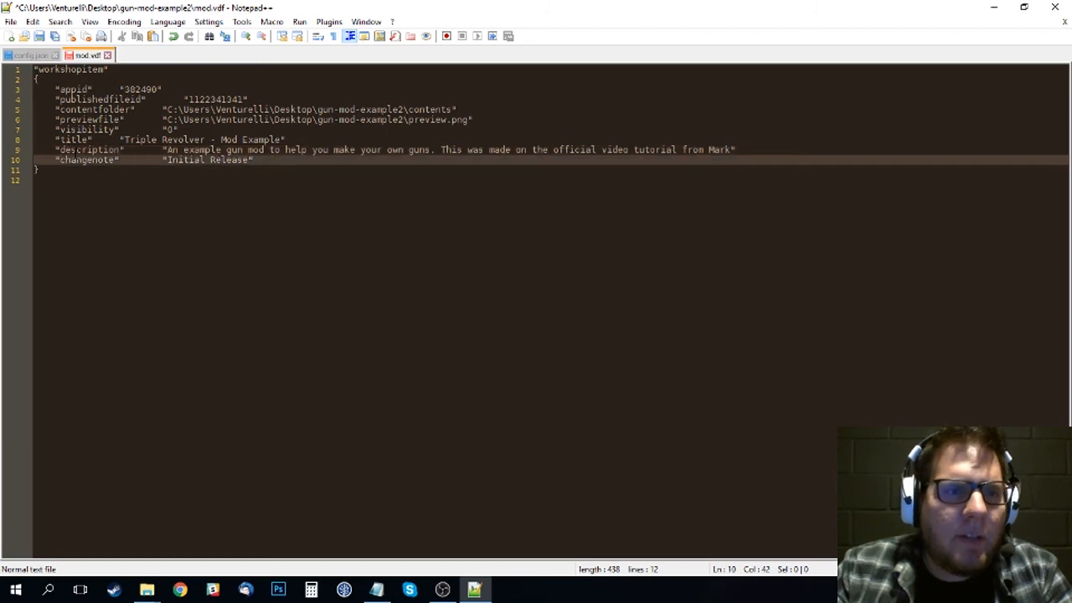
{"action": "double_click", "coordinate": [83, 160]}
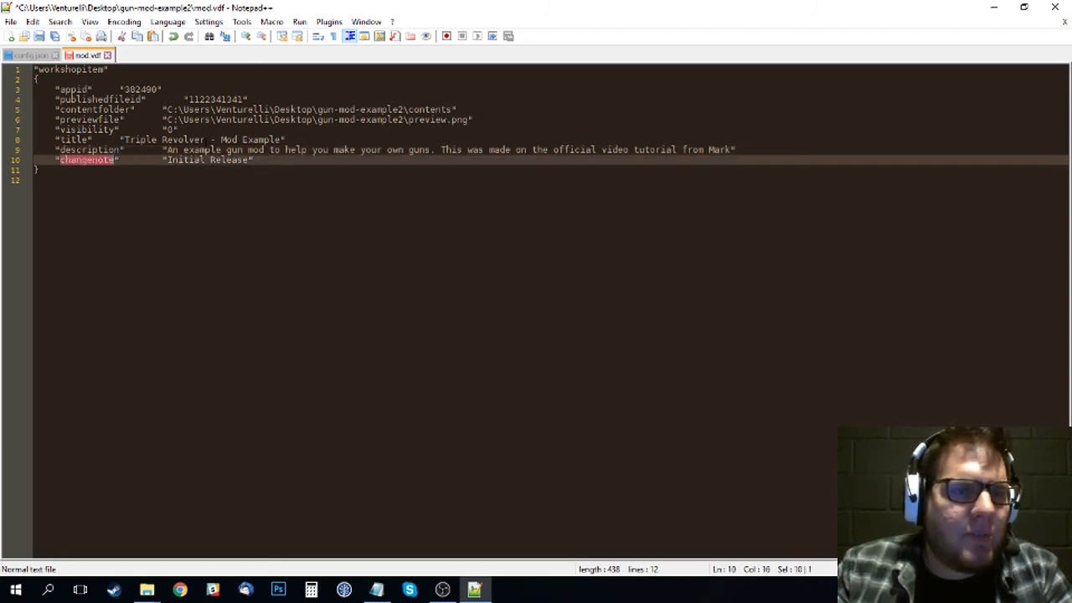
{"action": "double_click", "coordinate": [194, 160]}
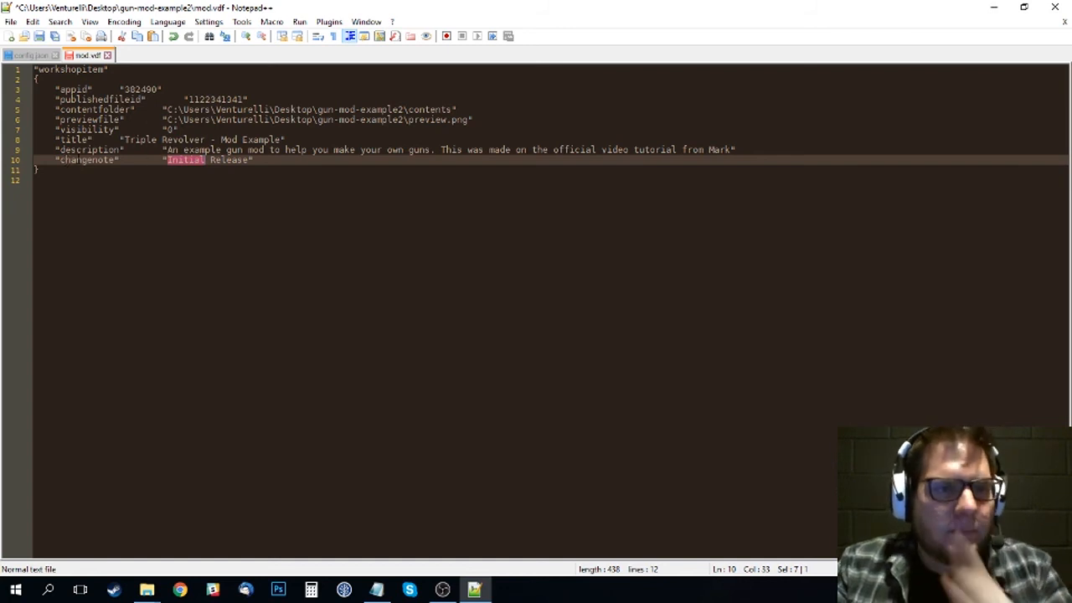
- Try the example text "Added damage (from 8 to 12)" as the changenote value in mod.vdf, and erase it
{"action": "left_click", "coordinate": [224, 160]}
{"action": "left_click_drag", "start_coordinate": [249, 160], "coordinate": [167, 160]}
{"action": "type", "text": "Added Jam"}
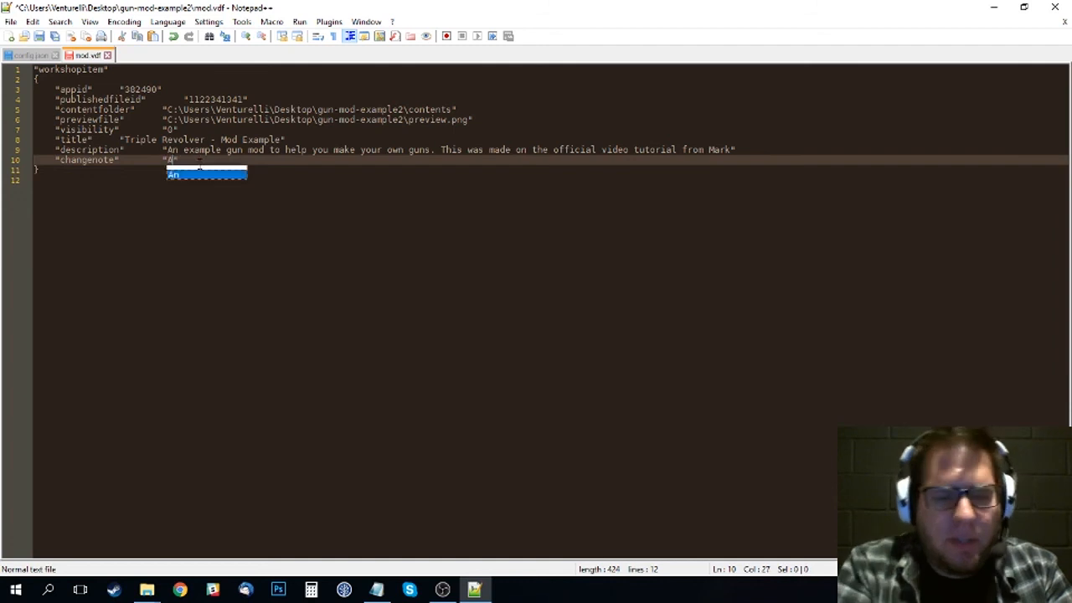
{"action": "type", "text": "age "}
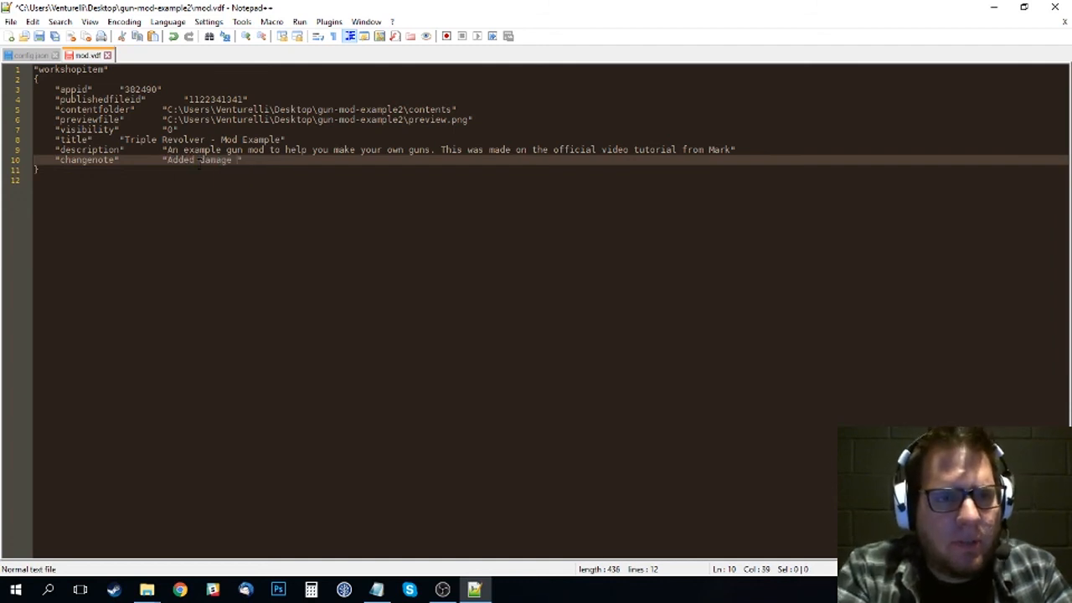
{"action": "type", "text": "(from 8 to 12"}
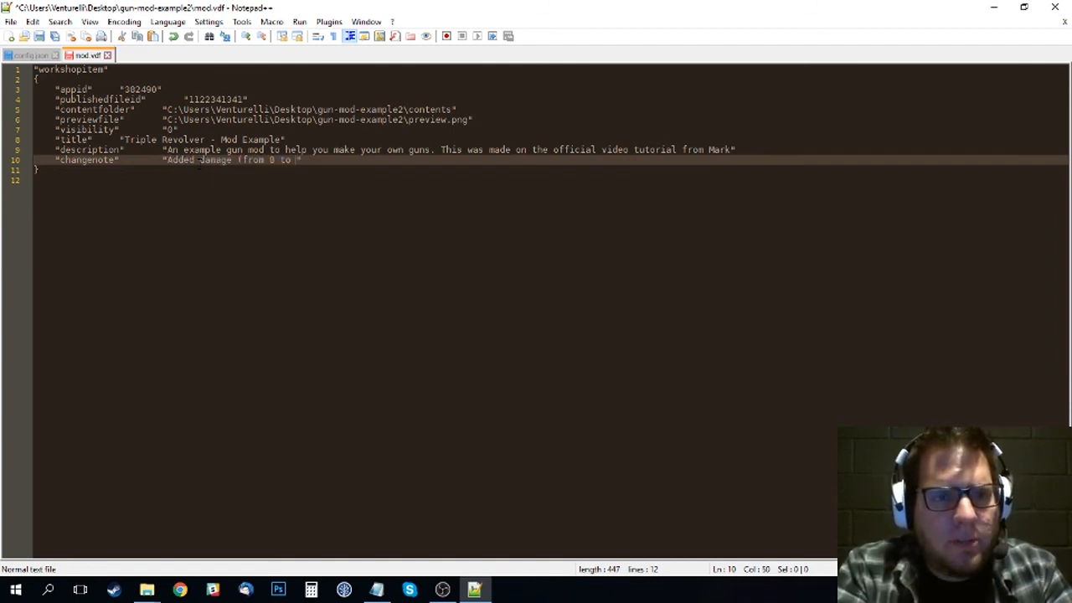
{"action": "type", "text": ")"}
{"action": "key", "text": "BackSpace"}
{"action": "key", "text": "BackSpace"}
{"action": "key", "text": "BackSpace"}
{"action": "key", "text": "BackSpace"}
{"action": "key", "text": "BackSpace"}
{"action": "key", "text": "BackSpace"}
{"action": "key", "text": "BackSpace"}
{"action": "key", "text": "BackSpace"}
{"action": "key", "text": "BackSpace"}
{"action": "key", "text": "BackSpace"}
{"action": "key", "text": "BackSpace"}
{"action": "key", "text": "BackSpace"}
{"action": "key", "text": "BackSpace"}
{"action": "key", "text": "BackSpace"}
{"action": "key", "text": "BackSpace"}
{"action": "key", "text": "BackSpace"}
{"action": "key", "text": "BackSpace"}
{"action": "key", "text": "BackSpace"}
{"action": "key", "text": "BackSpace"}
{"action": "key", "text": "BackSpace"}
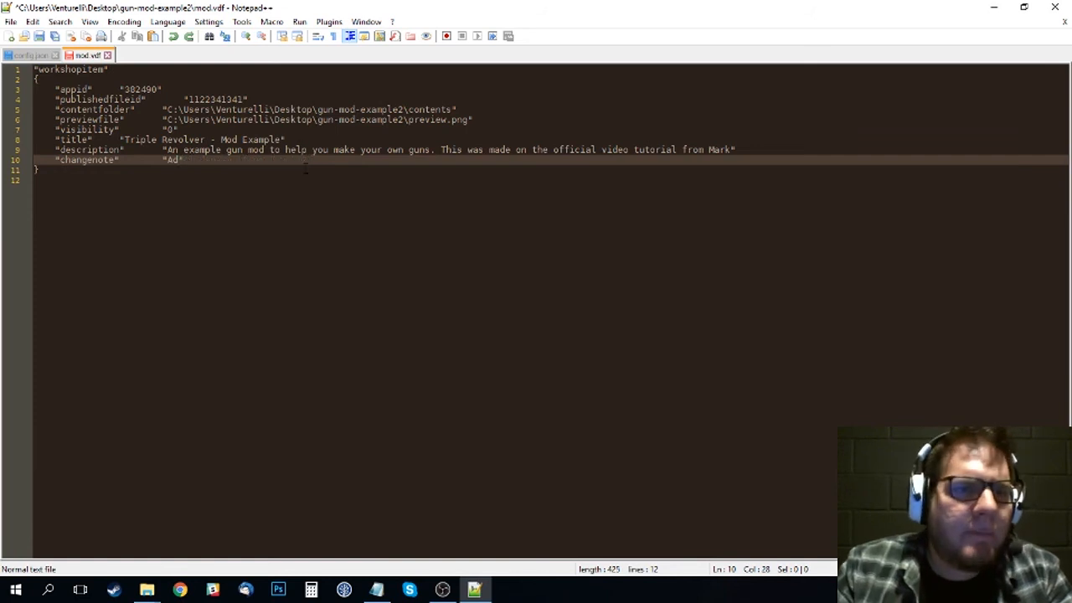
- Restore the changenote value to "Initial Release" and save mod.vdf
{"action": "key", "text": "ctrl+z"}
{"action": "left_click", "coordinate": [302, 169]}
{"action": "left_click", "coordinate": [302, 160]}
{"action": "key", "text": "ctrl+s"}
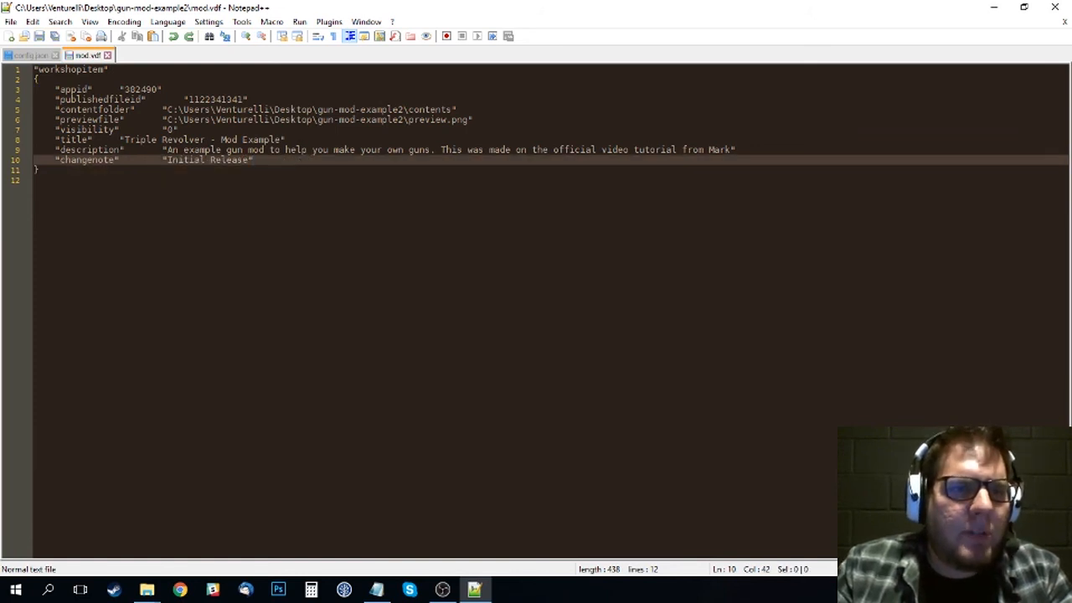
- Try the value 0 for publishedfileid in mod.vdf, and undo it
{"action": "left_click", "coordinate": [125, 170]}
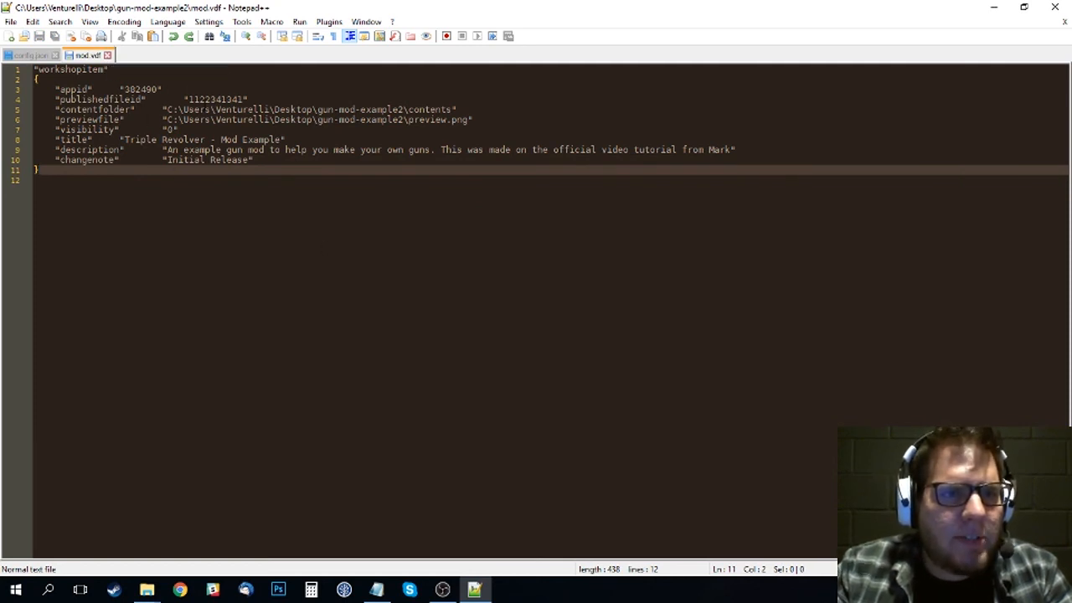
{"action": "double_click", "coordinate": [206, 100]}
{"action": "type", "text": "0"}
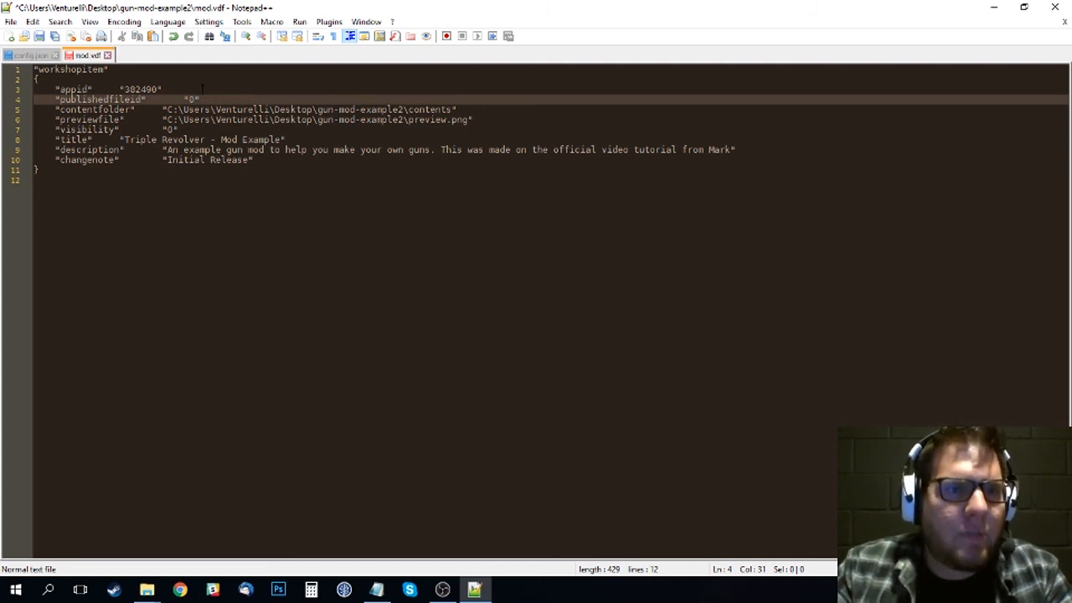
{"action": "key", "text": "ctrl+z"}
{"action": "double_click", "coordinate": [206, 100]}
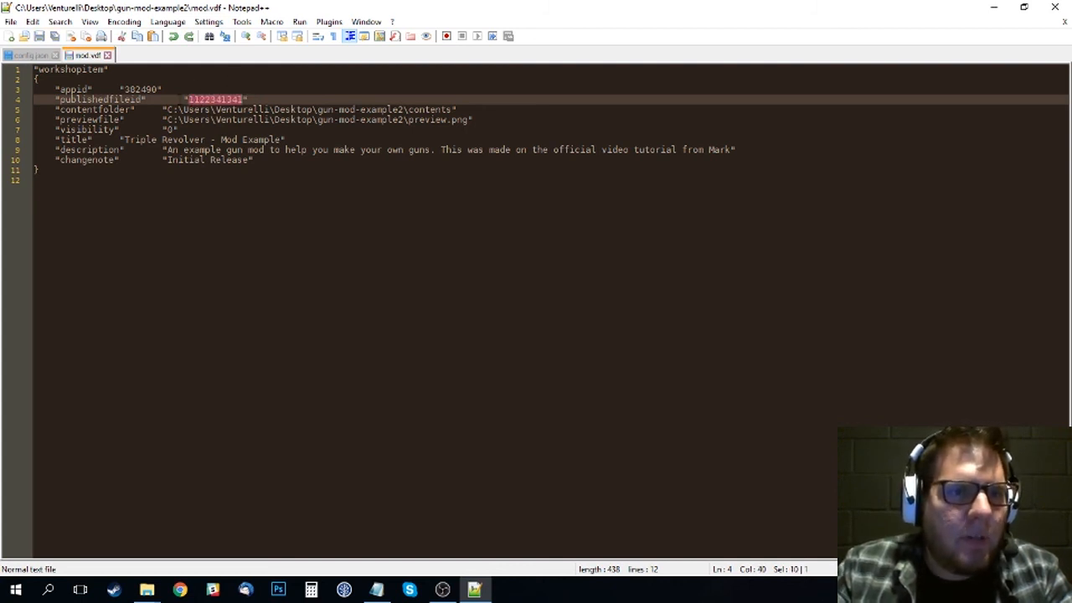
- Close mod.vdf and config.json together with the editor, and close the gun-mod-example2 folder window
{"action": "left_click", "coordinate": [107, 54]}
{"action": "left_click", "coordinate": [56, 54]}
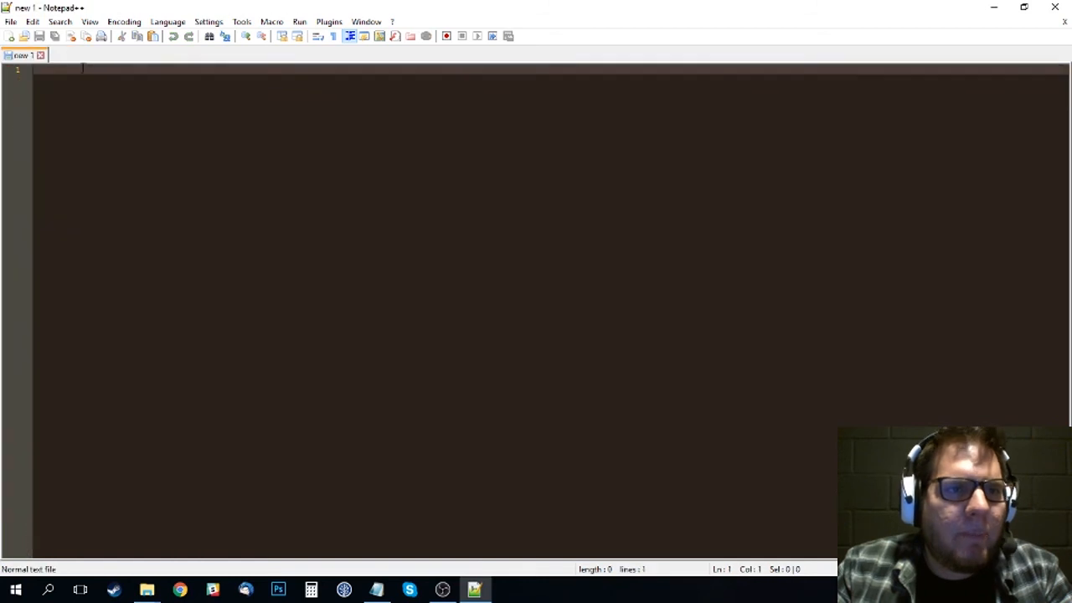
{"action": "left_click", "coordinate": [1055, 7]}
{"action": "left_click_drag", "start_coordinate": [402, 108], "coordinate": [352, 122]}
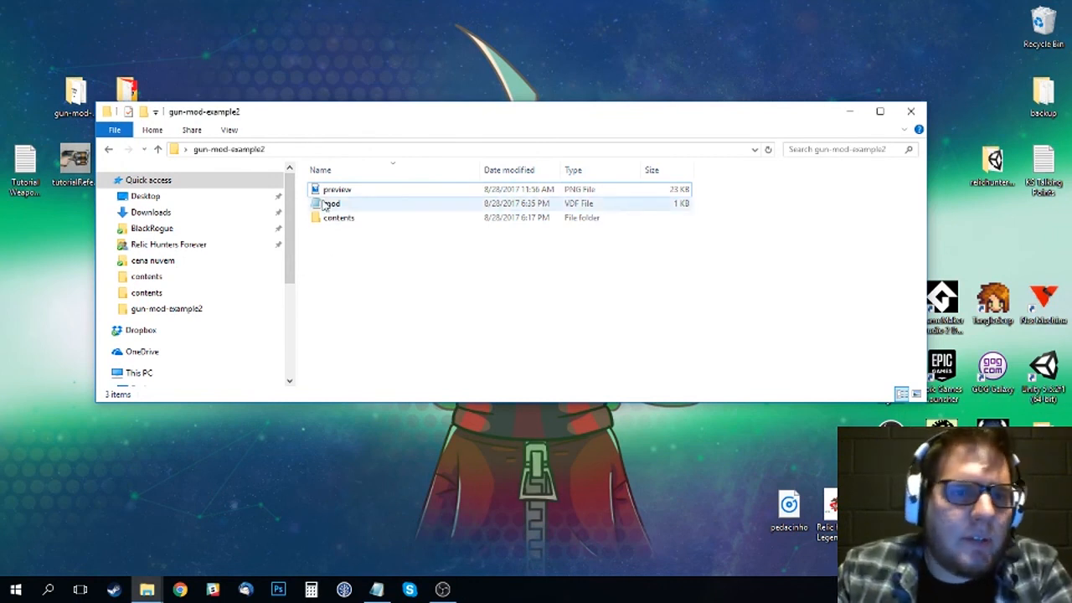
{"action": "left_click_drag", "start_coordinate": [419, 115], "coordinate": [392, 91]}
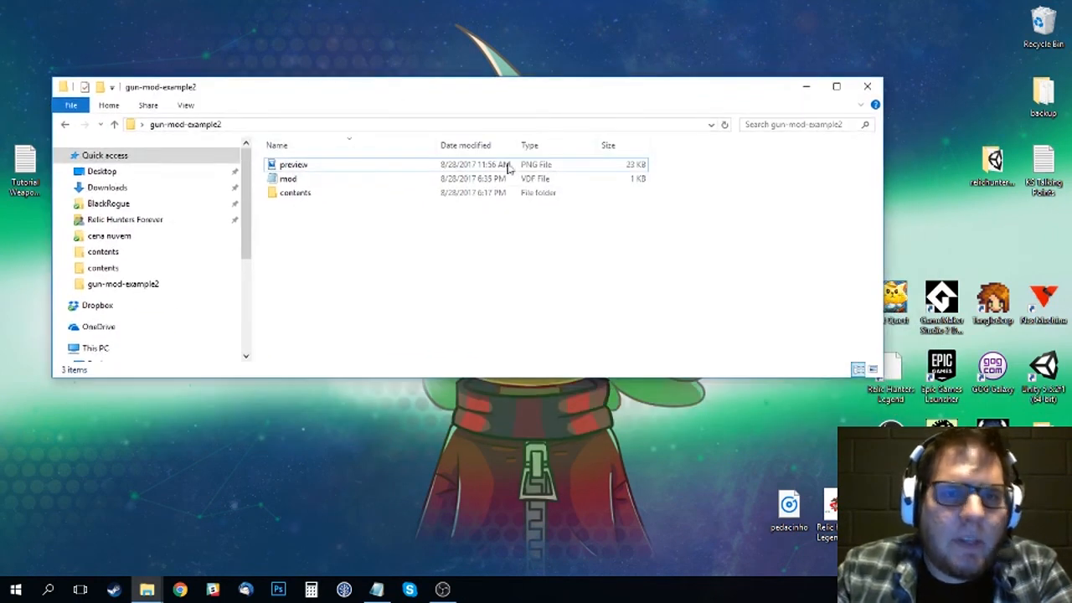
{"action": "left_click", "coordinate": [869, 88]}
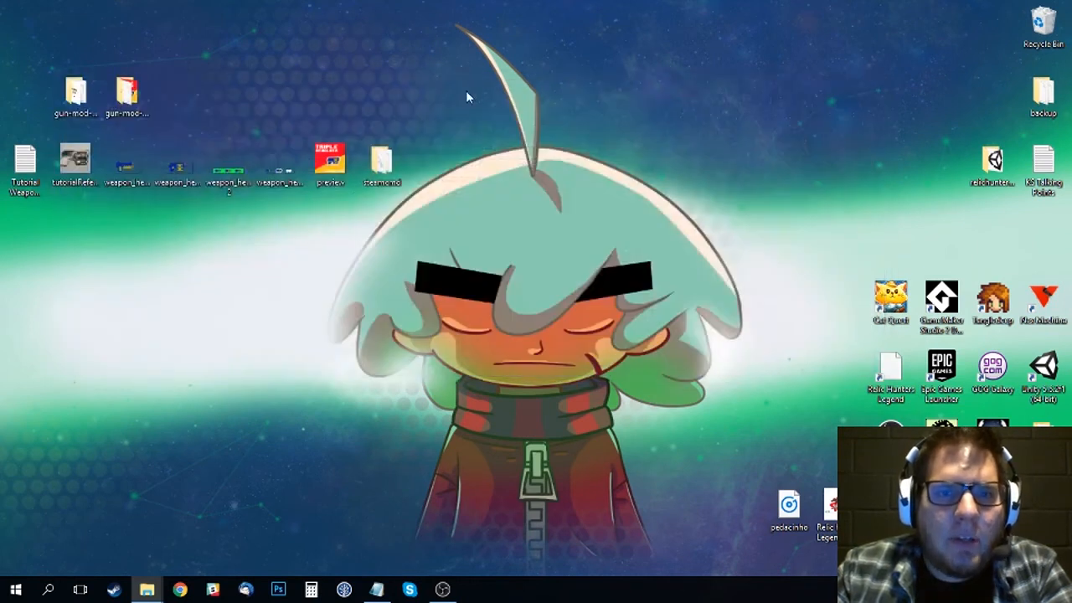
- Look through the files in the desktop's steamcmd folder for the steamcmd application, and close the folder
{"action": "left_click", "coordinate": [387, 165]}
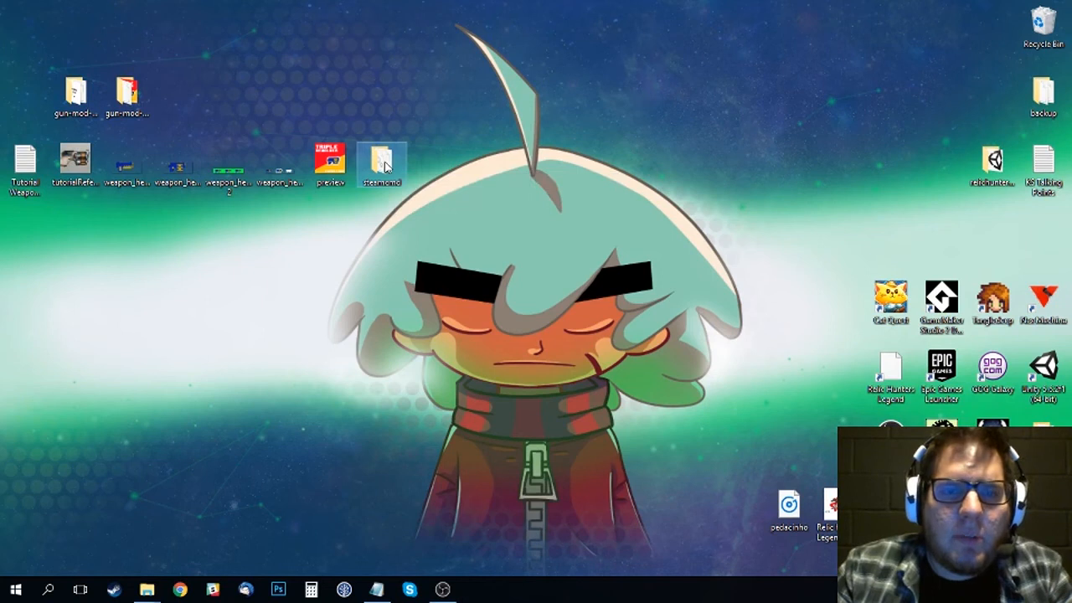
{"action": "double_click", "coordinate": [384, 166]}
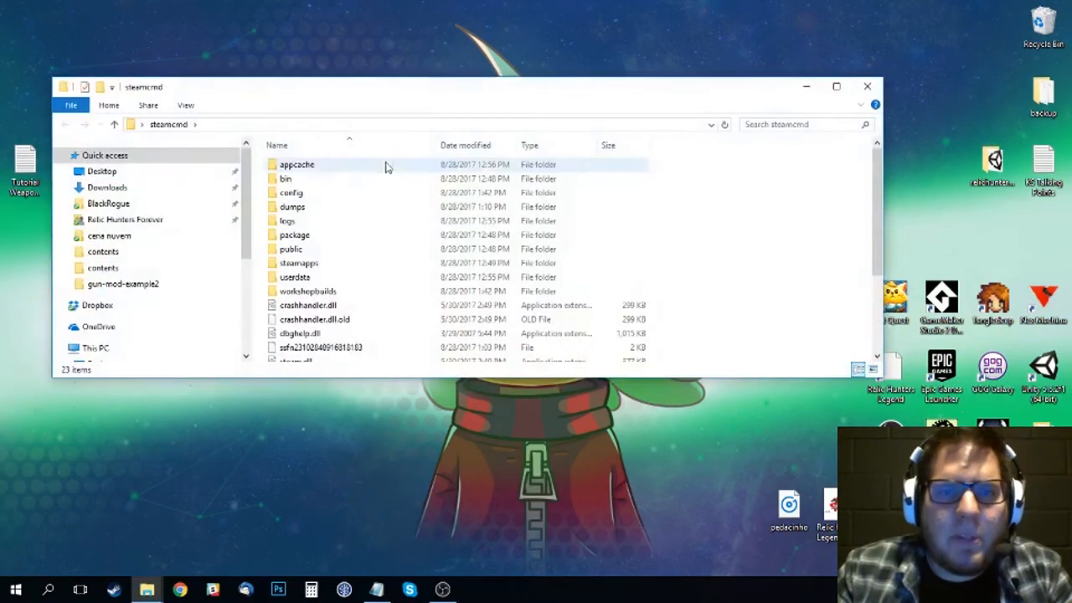
{"action": "left_click_drag", "start_coordinate": [414, 94], "coordinate": [414, 61]}
{"action": "scroll", "coordinate": [342, 244], "scroll_direction": "down", "scroll_amount": 3}
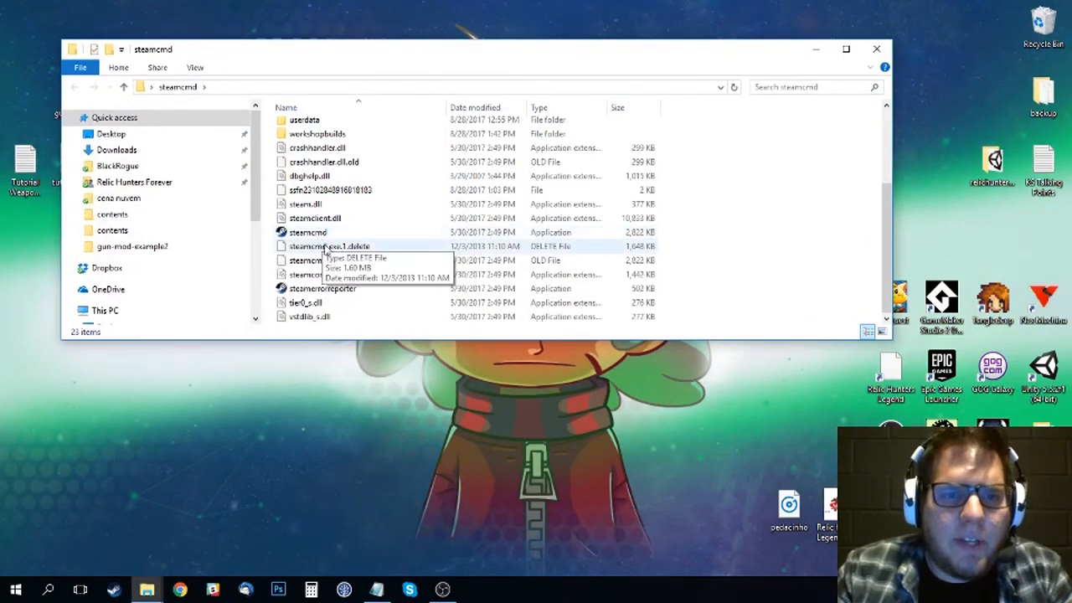
{"action": "scroll", "coordinate": [376, 235], "scroll_direction": "up", "scroll_amount": 3}
{"action": "scroll", "coordinate": [376, 235], "scroll_direction": "down", "scroll_amount": 3}
{"action": "scroll", "coordinate": [209, 252], "scroll_direction": "down", "scroll_amount": 1}
{"action": "scroll", "coordinate": [335, 203], "scroll_direction": "up", "scroll_amount": 3}
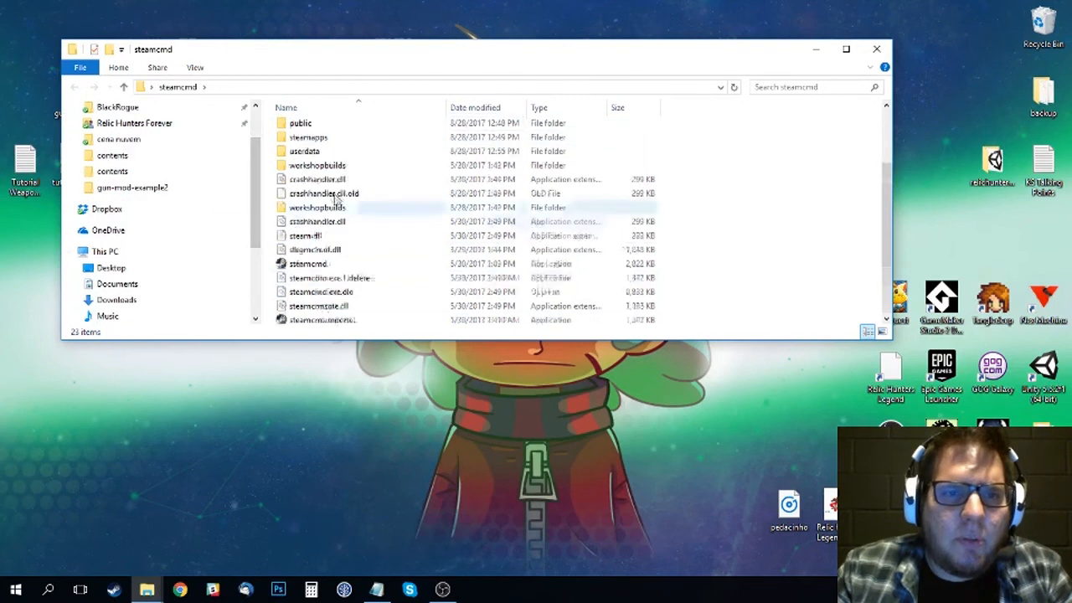
{"action": "scroll", "coordinate": [339, 201], "scroll_direction": "down", "scroll_amount": 3}
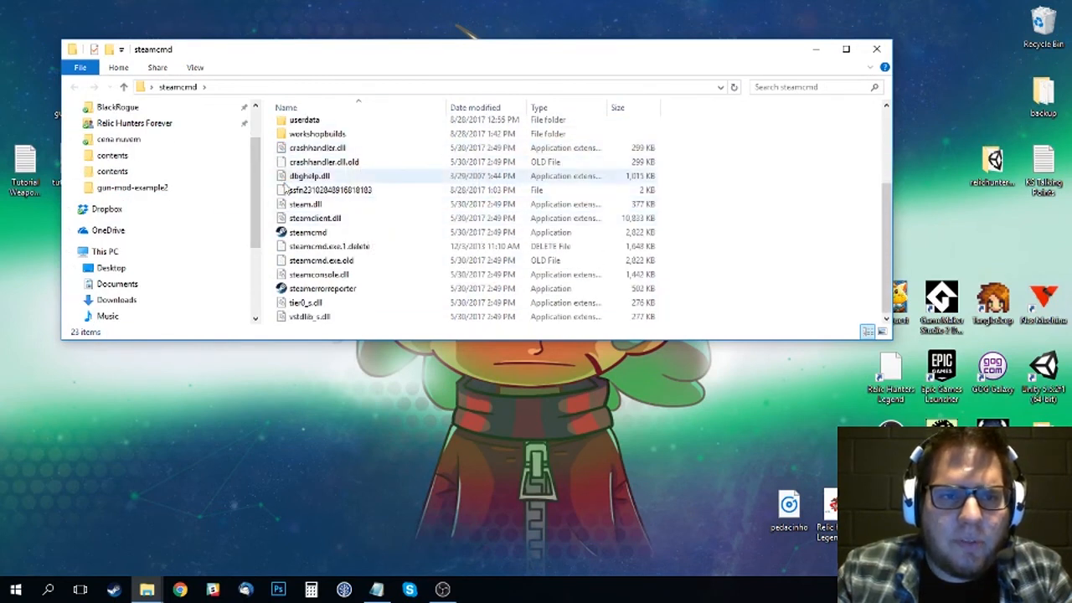
{"action": "scroll", "coordinate": [167, 209], "scroll_direction": "up", "scroll_amount": 1}
{"action": "left_click", "coordinate": [306, 234]}
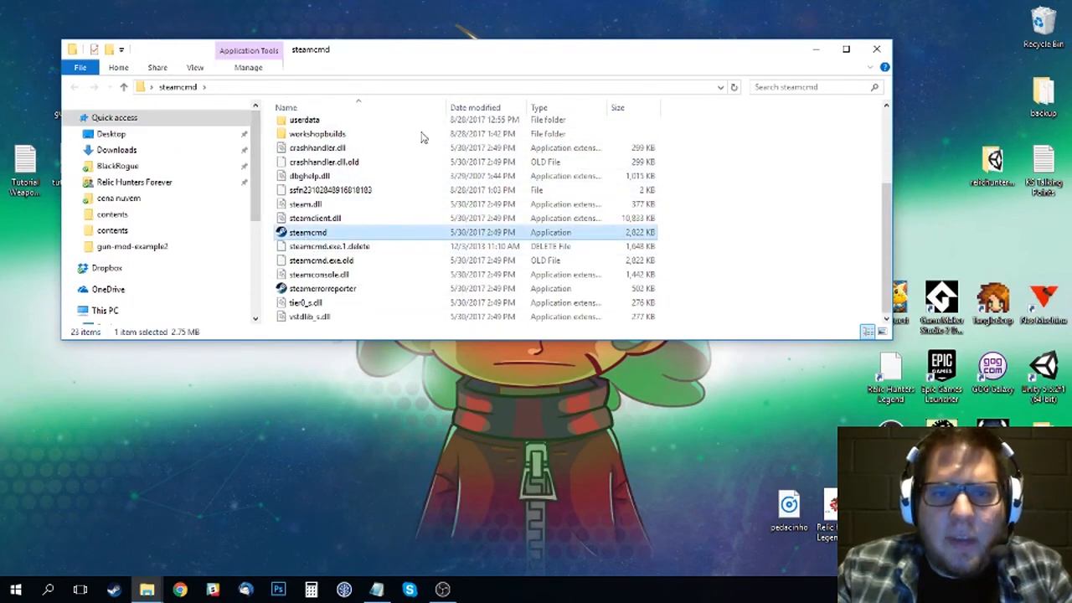
{"action": "left_click", "coordinate": [872, 48]}
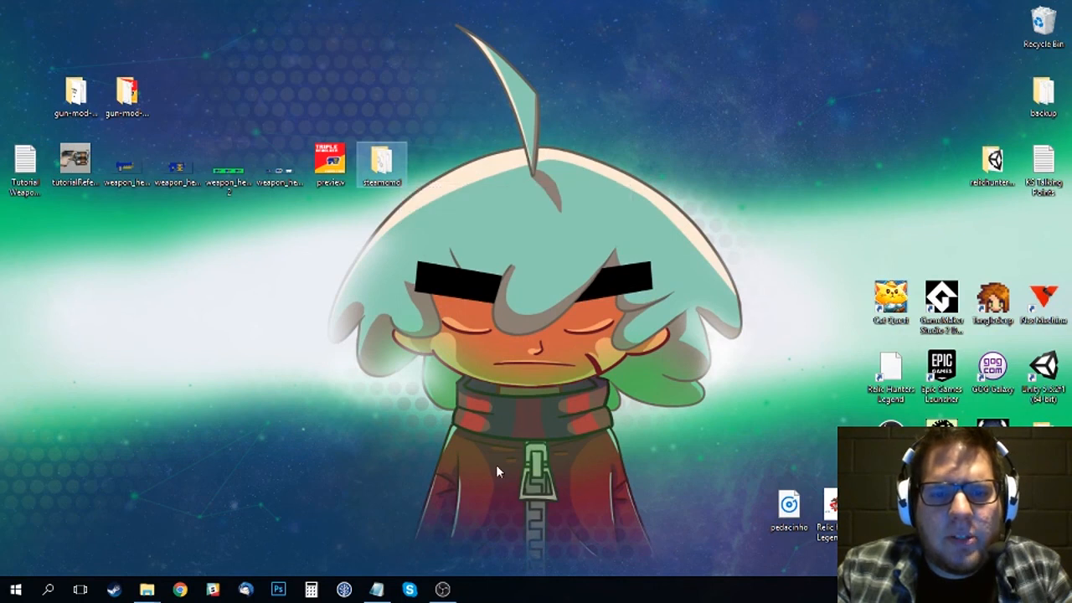
- Launch the steamcmd application from the steamcmd folder and reposition its console window
{"action": "double_click", "coordinate": [377, 149]}
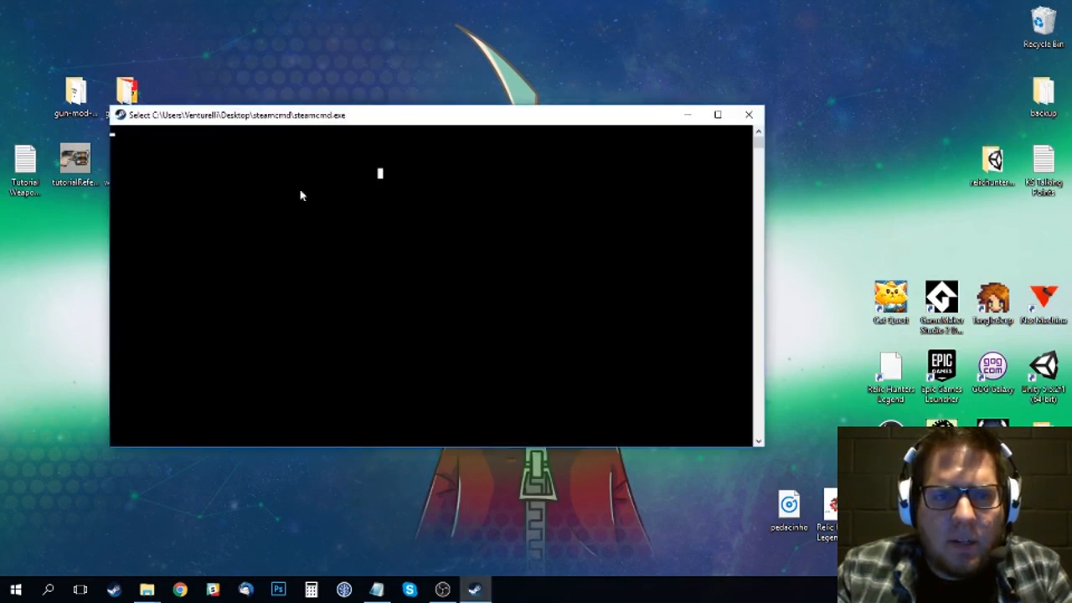
{"action": "left_click", "coordinate": [386, 207]}
{"action": "left_click_drag", "start_coordinate": [362, 126], "coordinate": [440, 122]}
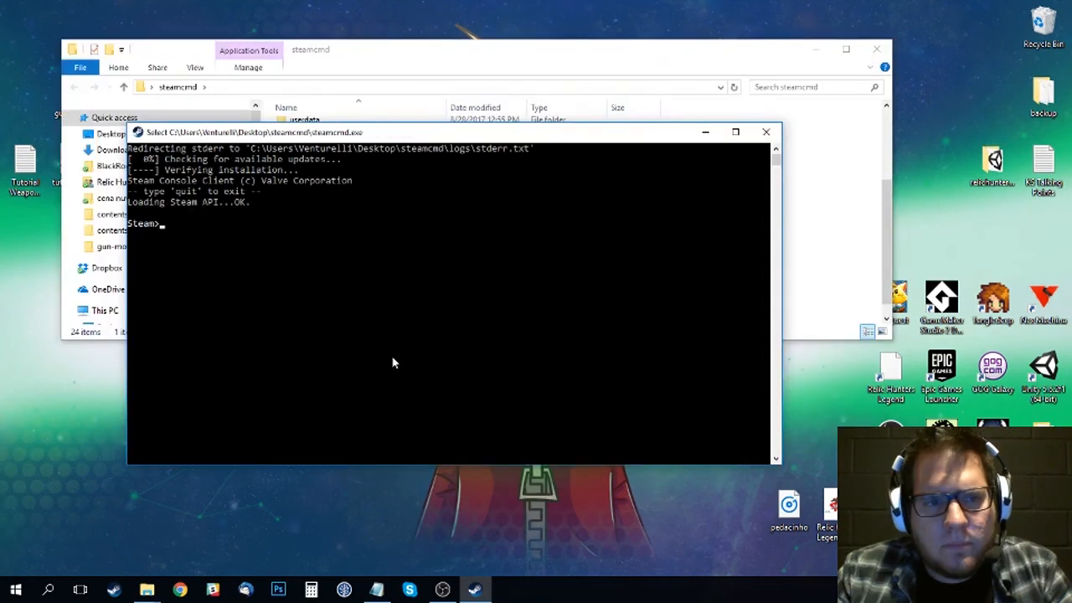
{"action": "left_click", "coordinate": [392, 355]}
{"action": "left_click", "coordinate": [314, 255]}
{"action": "left_click", "coordinate": [241, 237]}
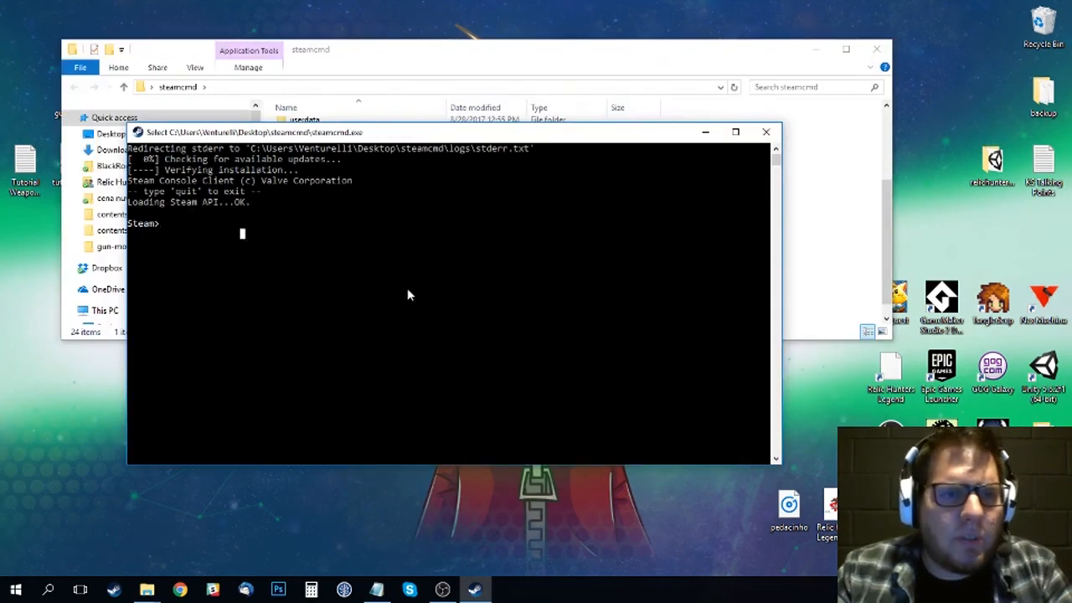
- Try the login command with a placeholder Steam username and password at the Steam prompt, and erase it
{"action": "key", "text": "Escape"}
{"action": "type", "text": "login"}
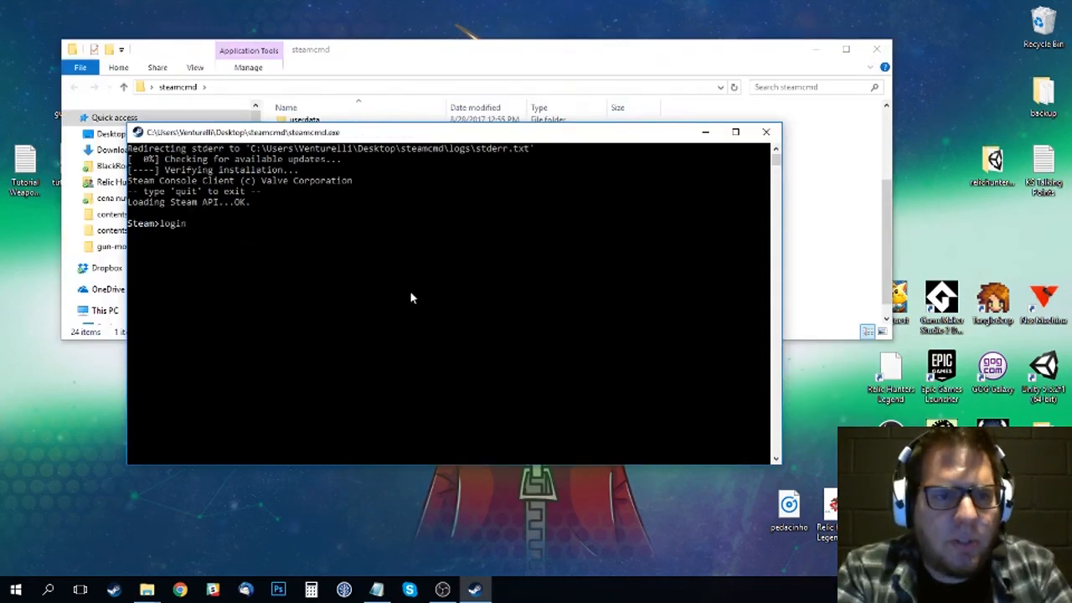
{"action": "type", "text": " steamUs"}
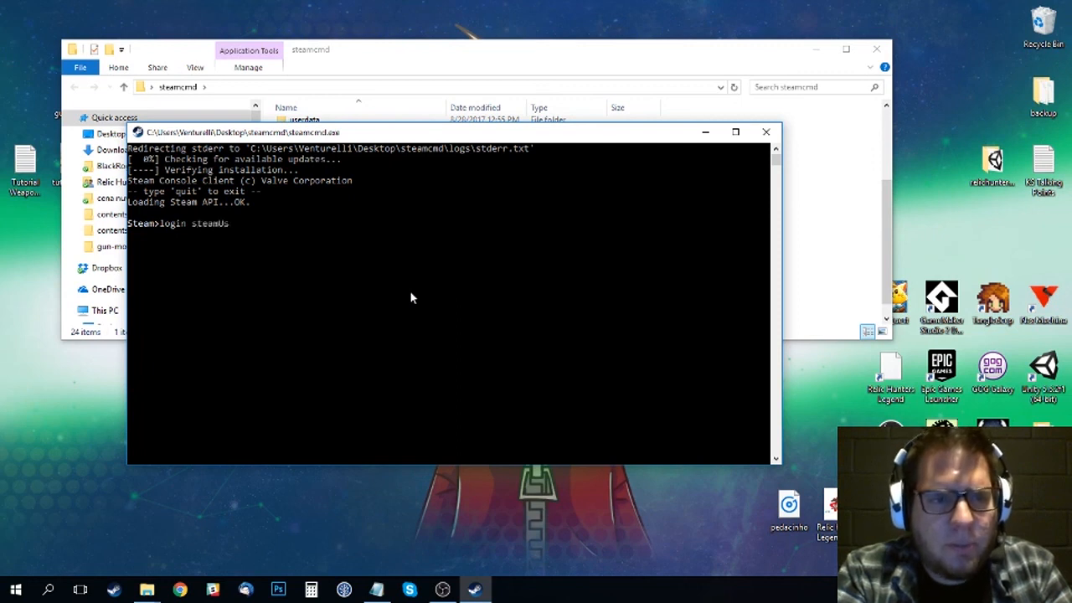
{"action": "type", "text": "erName"}
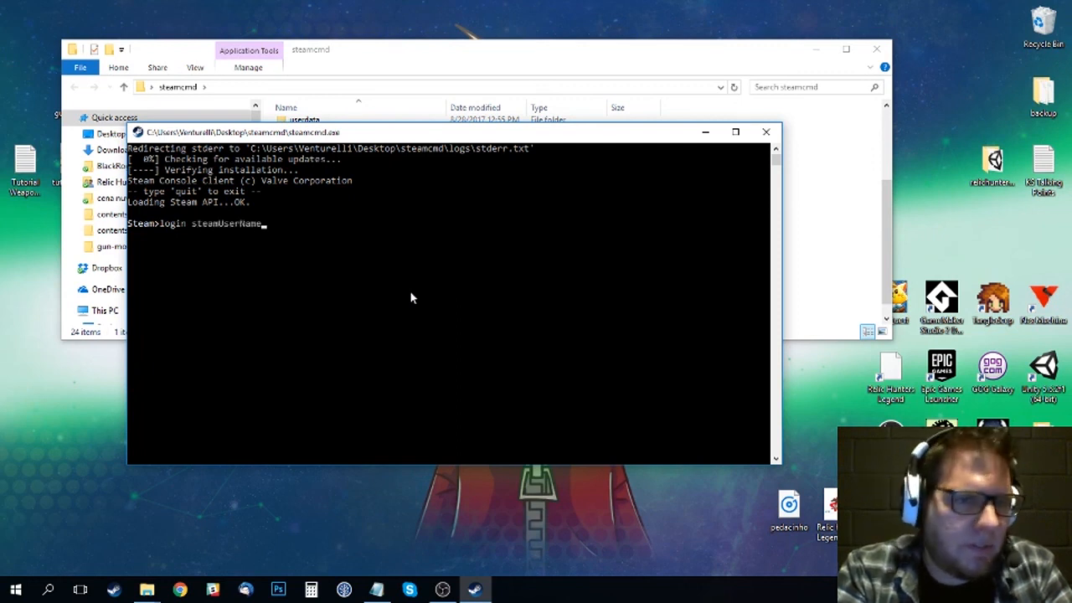
{"action": "type", "text": " password"}
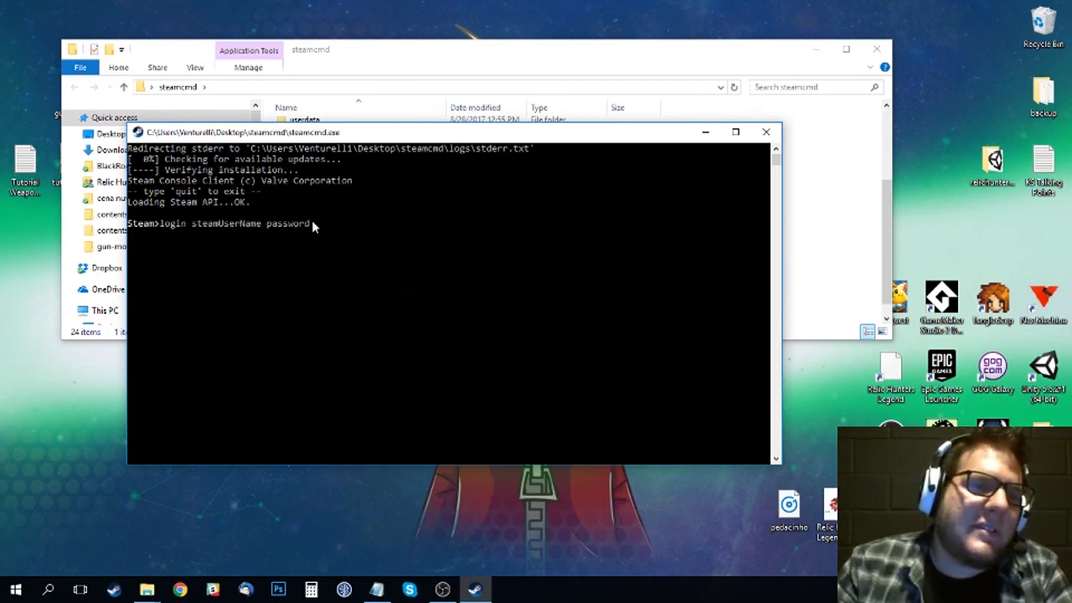
{"action": "key", "text": "BackSpace"}
{"action": "key", "text": "BackSpace"}
{"action": "key", "text": "BackSpace"}
{"action": "key", "text": "BackSpace"}
{"action": "key", "text": "BackSpace"}
{"action": "key", "text": "BackSpace"}
{"action": "key", "text": "BackSpace"}
{"action": "key", "text": "BackSpace"}
{"action": "key", "text": "BackSpace"}
{"action": "key", "text": "BackSpace"}
{"action": "key", "text": "BackSpace"}
{"action": "key", "text": "BackSpace"}
{"action": "key", "text": "BackSpace"}
{"action": "key", "text": "BackSpace"}
{"action": "key", "text": "BackSpace"}
{"action": "key", "text": "BackSpace"}
{"action": "key", "text": "BackSpace"}
{"action": "key", "text": "BackSpace"}
{"action": "key", "text": "BackSpace"}
{"action": "key", "text": "BackSpace"}
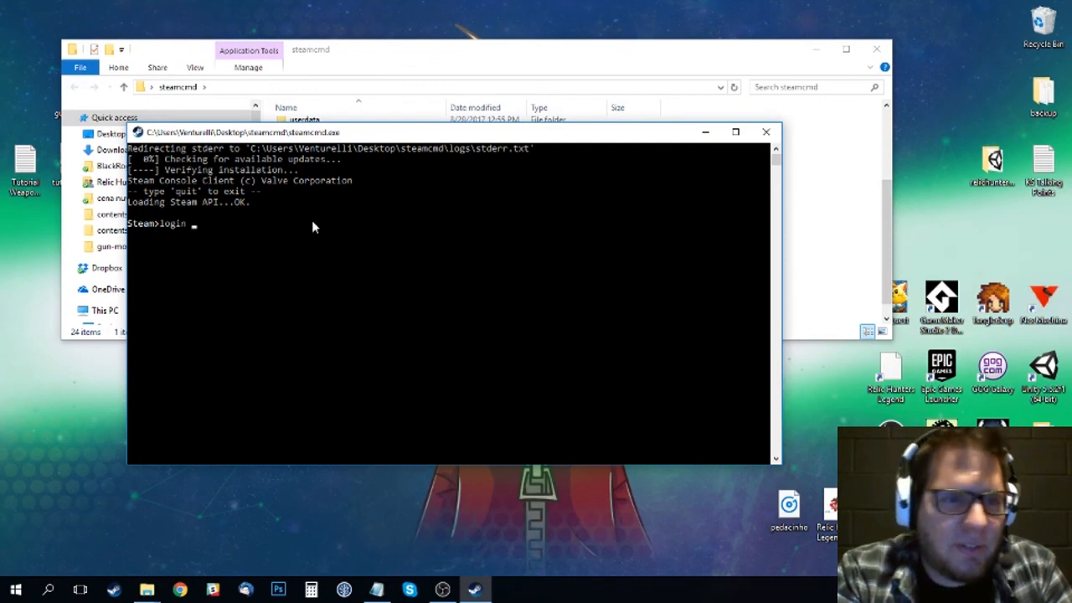
{"action": "key", "text": "BackSpace"}
{"action": "key", "text": "BackSpace"}
{"action": "key", "text": "BackSpace"}
{"action": "key", "text": "BackSpace"}
{"action": "key", "text": "BackSpace"}
{"action": "key", "text": "BackSpace"}
- Fill the steamcmd console with empty Steam prompts to push the earlier output out of view
{"action": "key", "text": "Return"}
{"action": "key", "text": "Return"}
{"action": "key", "text": "Return"}
{"action": "key", "text": "Return"}
{"action": "key", "text": "Return"}
{"action": "key", "text": "Return"}
{"action": "key", "text": "Return"}
{"action": "key", "text": "Return"}
{"action": "key", "text": "Return"}
{"action": "key", "text": "Return"}
{"action": "key", "text": "Return"}
{"action": "key", "text": "Return"}
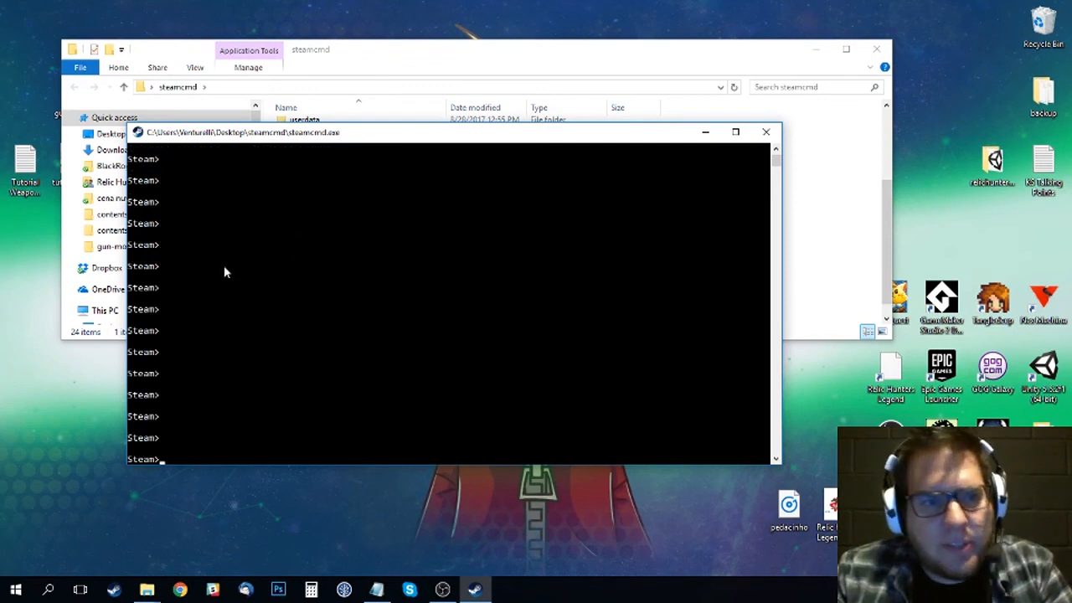
- Move the steamcmd console aside and open the Tutorial Weapons RHZ notes from the desktop
{"action": "left_click_drag", "start_coordinate": [342, 131], "coordinate": [326, 196]}
{"action": "double_click", "coordinate": [25, 168]}
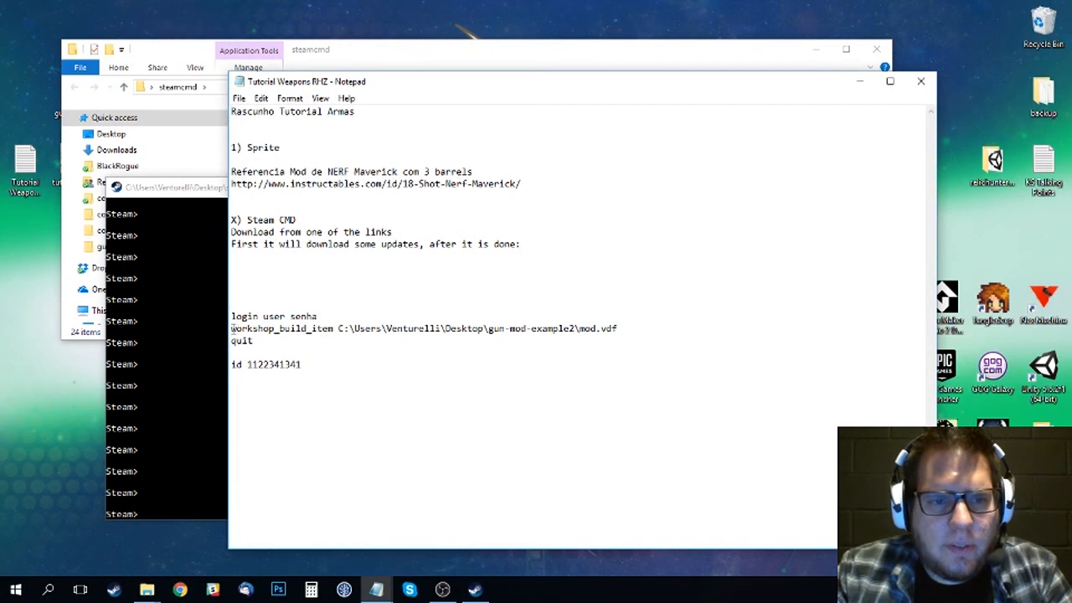
- Examine the workshop_build_item command and the mod.vdf path that follows it in the notes
{"action": "left_click_drag", "start_coordinate": [232, 328], "coordinate": [619, 330]}
{"action": "left_click", "coordinate": [258, 328]}
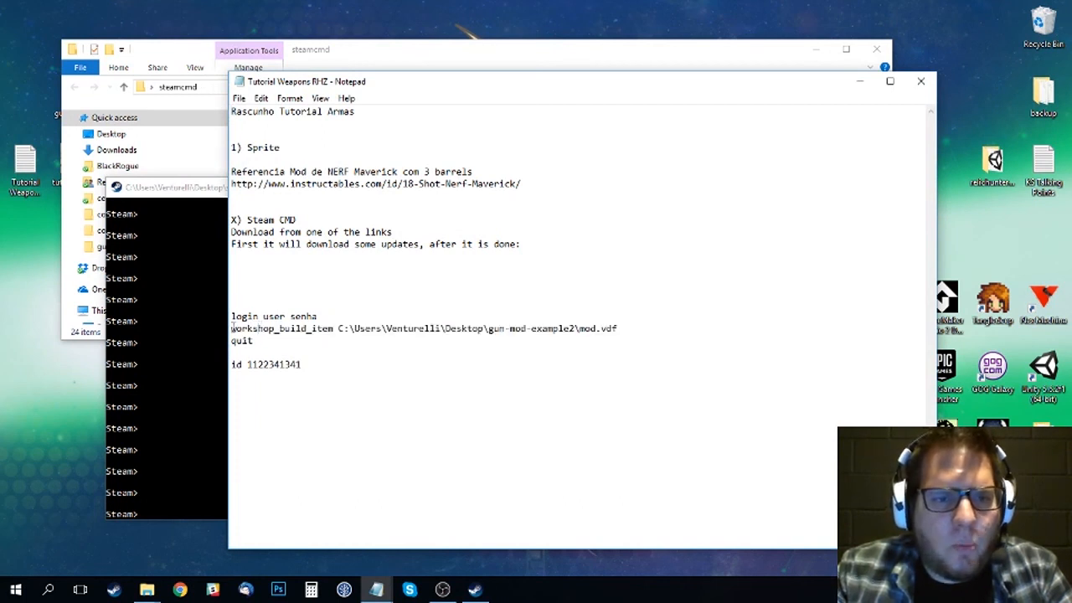
{"action": "left_click_drag", "start_coordinate": [233, 328], "coordinate": [336, 329]}
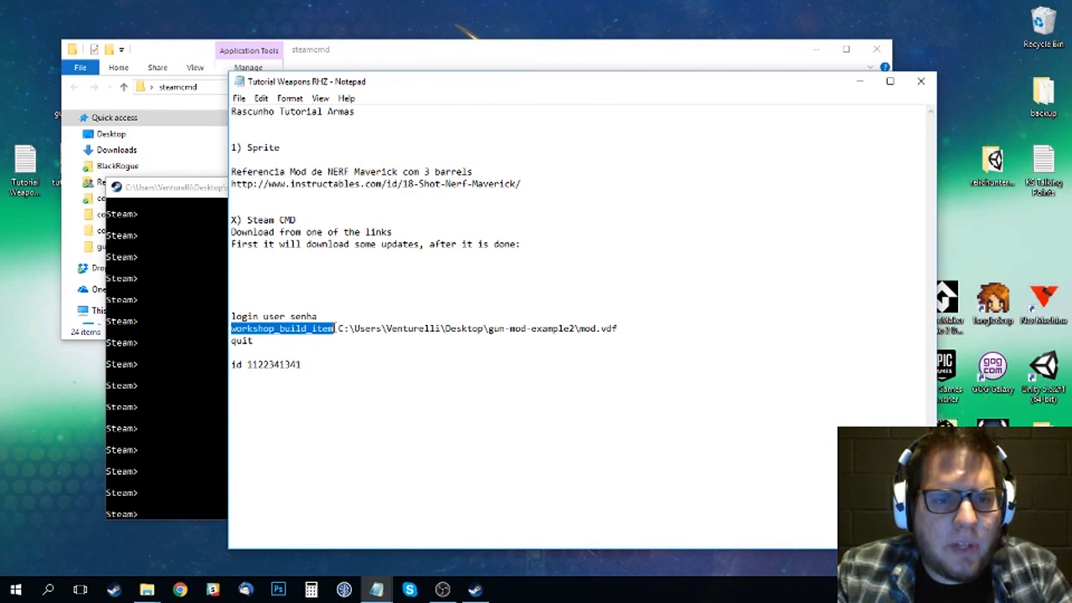
{"action": "left_click", "coordinate": [338, 328]}
{"action": "left_click_drag", "start_coordinate": [338, 328], "coordinate": [620, 328]}
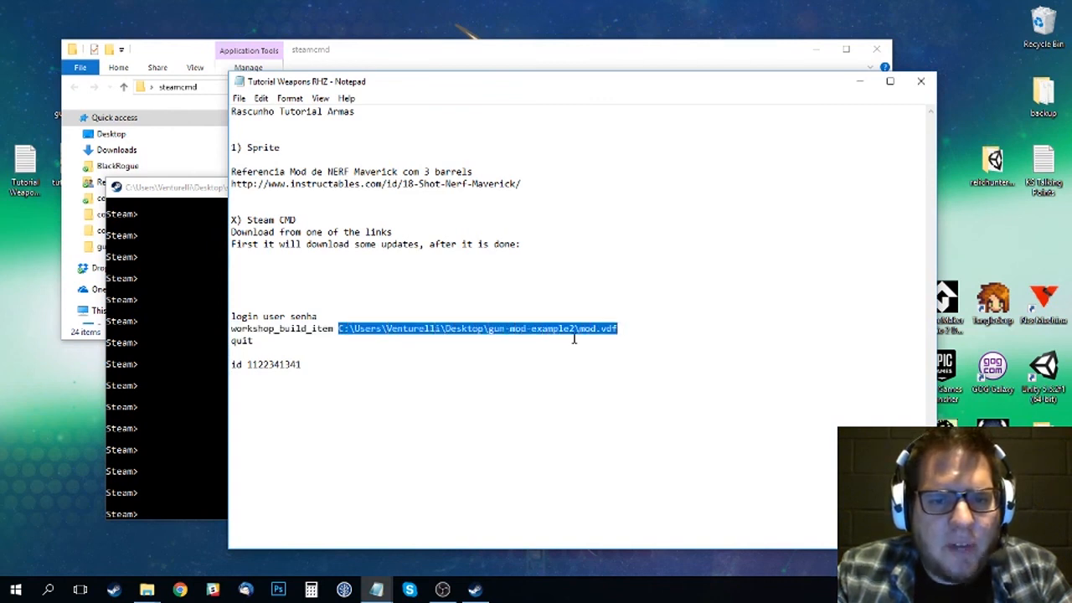
{"action": "double_click", "coordinate": [334, 328]}
{"action": "left_click", "coordinate": [447, 328]}
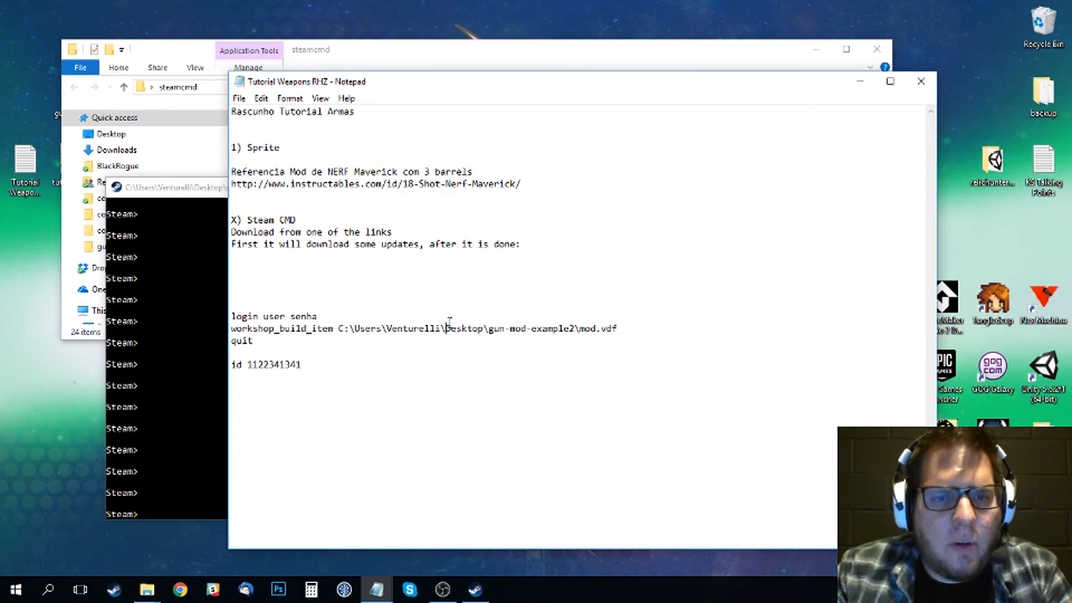
- Minimize the Tutorial Weapons RHZ notes and the steamcmd folder window to clear the desktop
{"action": "left_click", "coordinate": [860, 81]}
{"action": "left_click", "coordinate": [447, 50]}
{"action": "scroll", "coordinate": [339, 206], "scroll_direction": "up", "scroll_amount": 2}
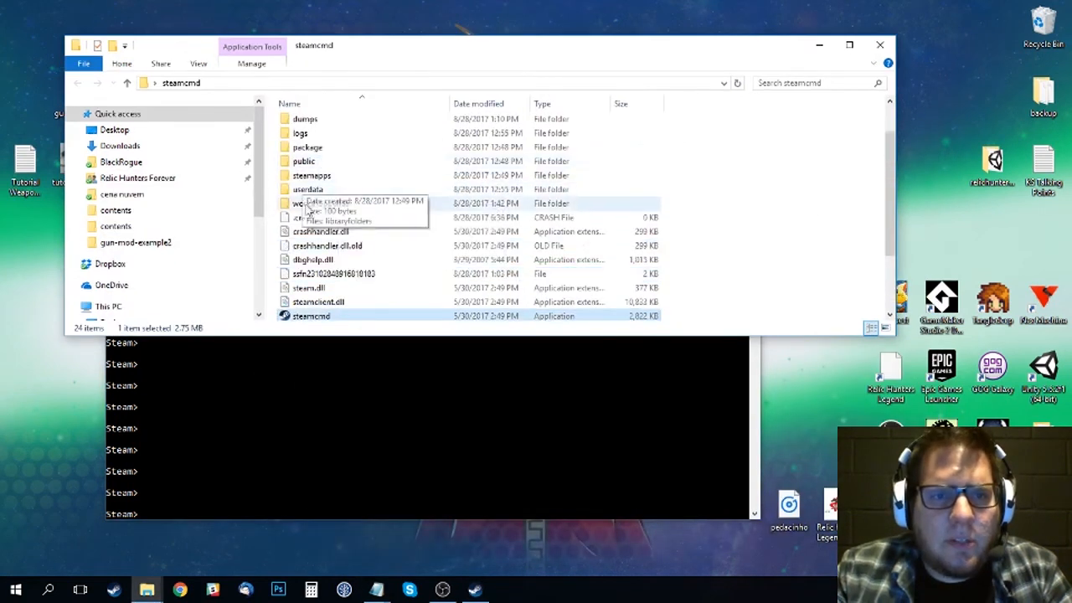
{"action": "scroll", "coordinate": [335, 209], "scroll_direction": "down", "scroll_amount": 2}
{"action": "left_click_drag", "start_coordinate": [390, 47], "coordinate": [413, 162]}
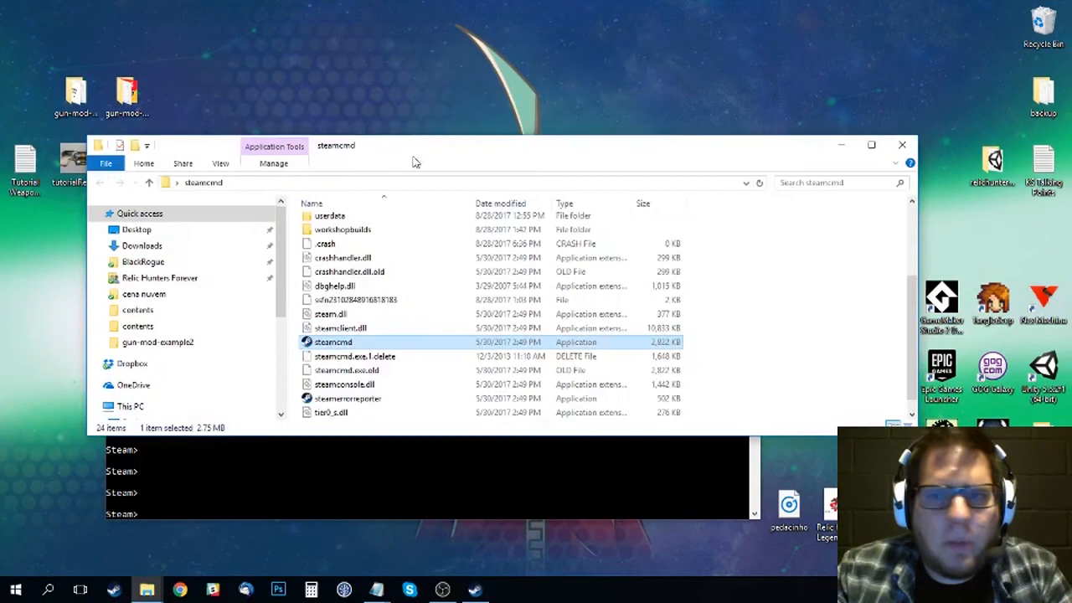
{"action": "left_click", "coordinate": [840, 145]}
- Open the gun-mod-example2 folder from the desktop and copy the full path of the folder that holds the mod file
{"action": "double_click", "coordinate": [127, 97]}
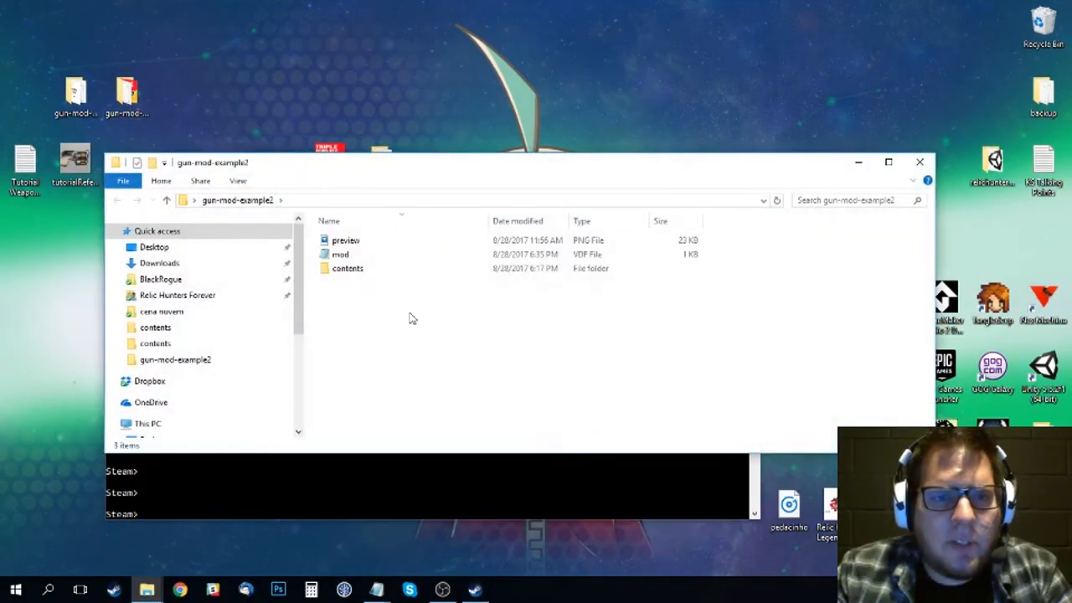
{"action": "left_click", "coordinate": [342, 255]}
{"action": "left_click", "coordinate": [356, 201]}
{"action": "left_click_drag", "start_coordinate": [411, 201], "coordinate": [188, 203]}
{"action": "key", "text": "ctrl+c"}
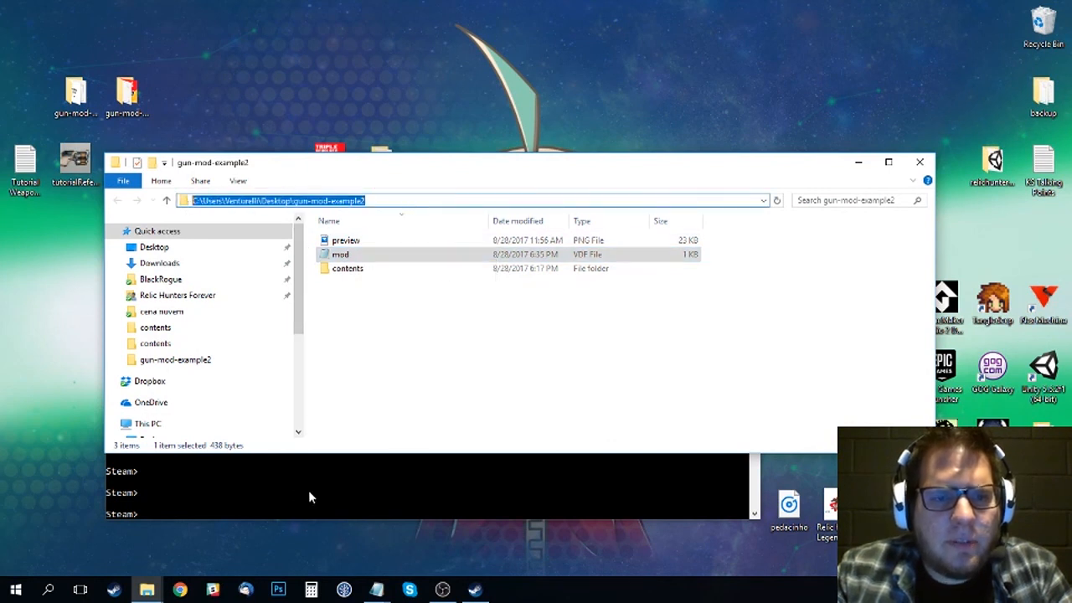
- Check the command in the notes and run workshop_build_item in steamcmd with the full path to gun-mod-example2\mod.vdf
{"action": "left_click", "coordinate": [472, 586]}
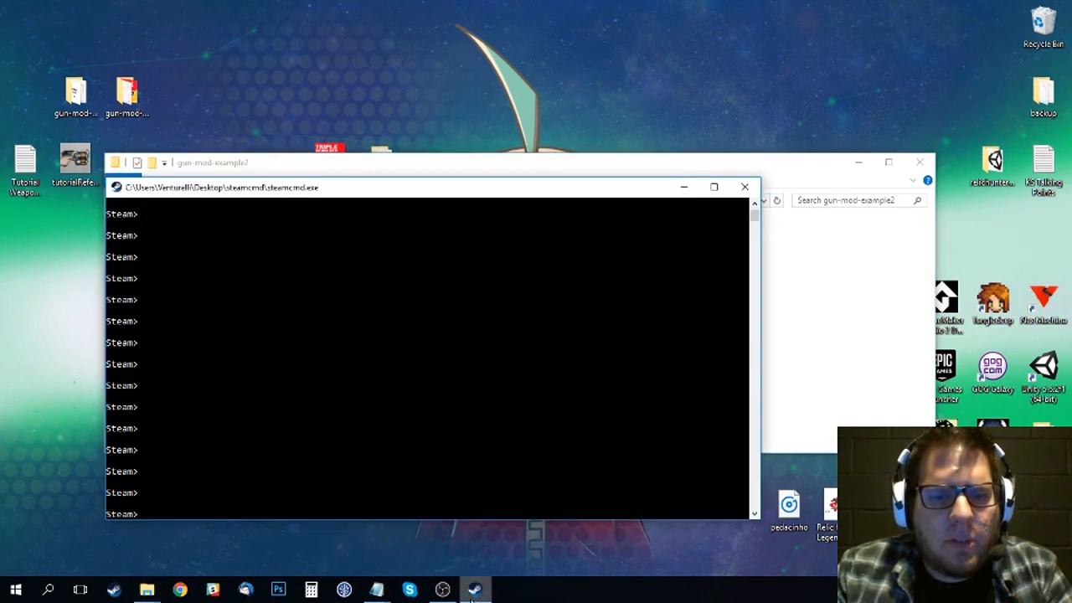
{"action": "mouse_move", "coordinate": [377, 590]}
{"action": "left_click", "coordinate": [370, 517]}
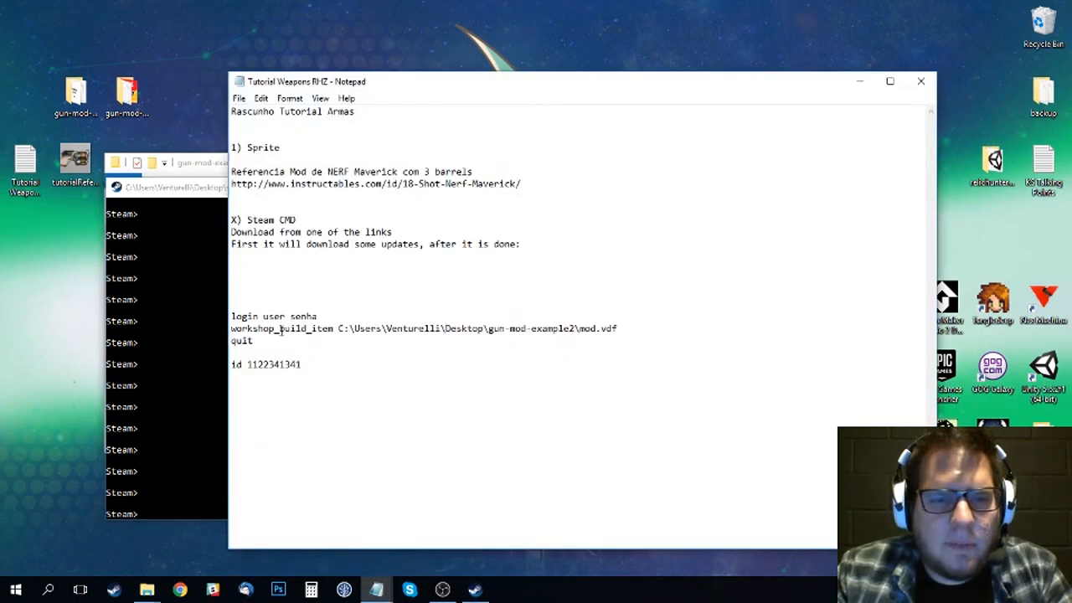
{"action": "left_click", "coordinate": [186, 496]}
{"action": "left_click", "coordinate": [198, 512]}
{"action": "type", "text": "w"}
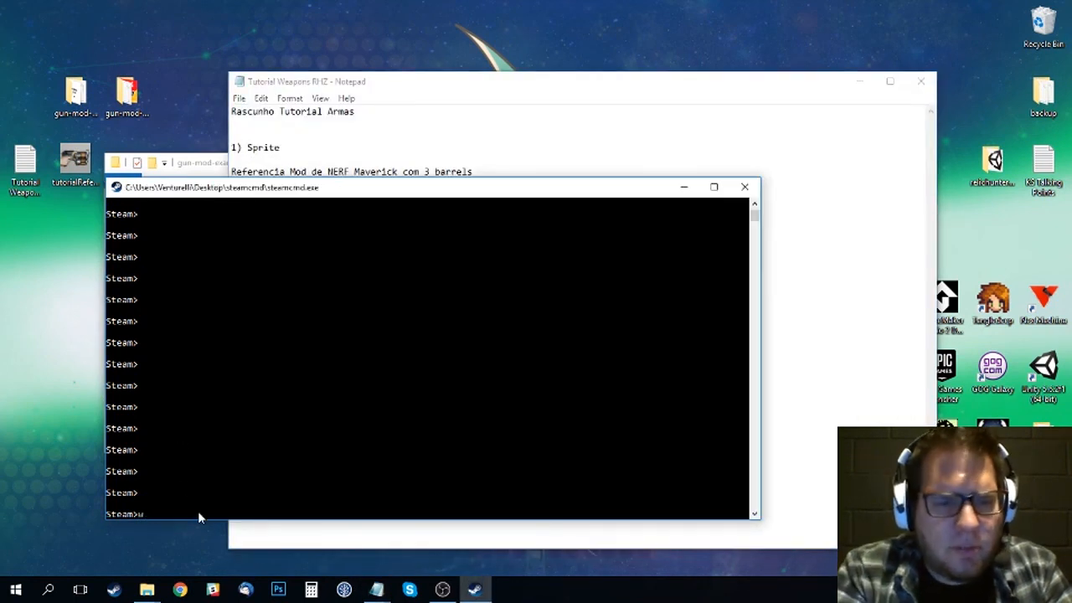
{"action": "type", "text": "orkshop_bu"}
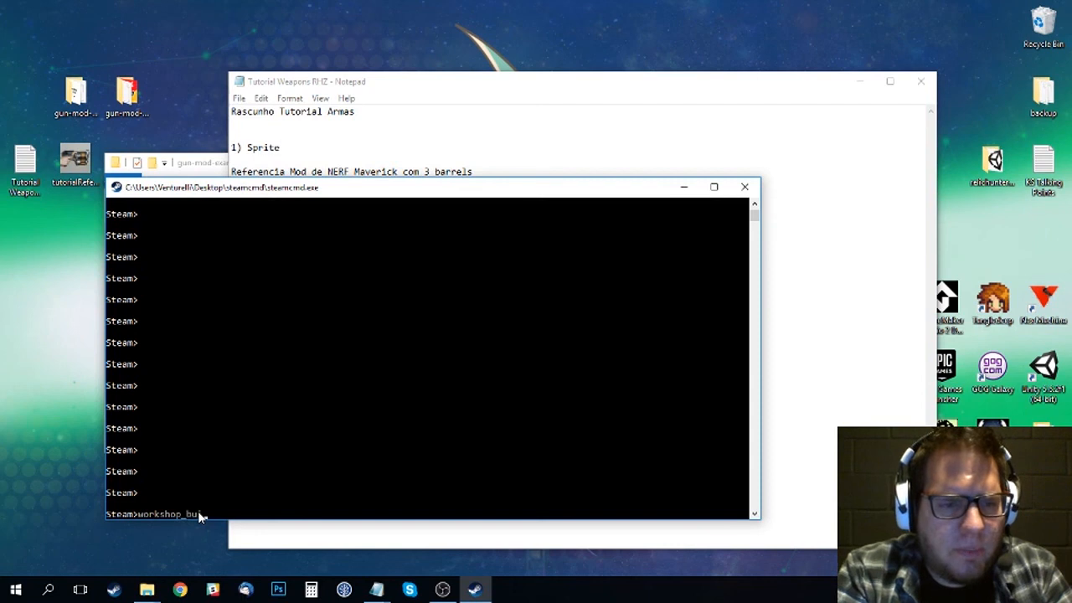
{"action": "type", "text": "ild_item"}
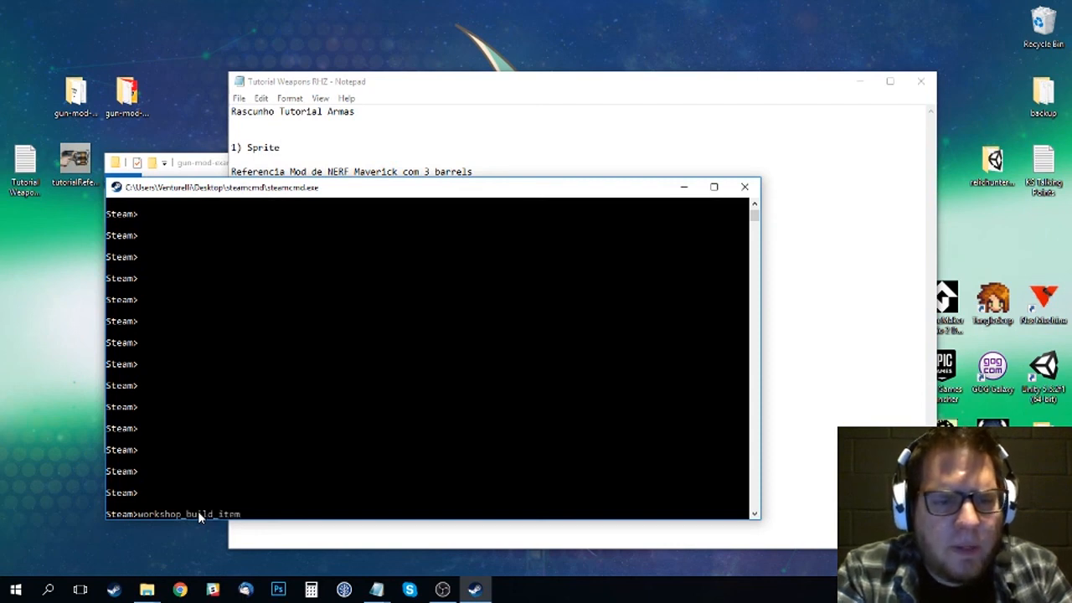
{"action": "key", "text": "ctrl+v"}
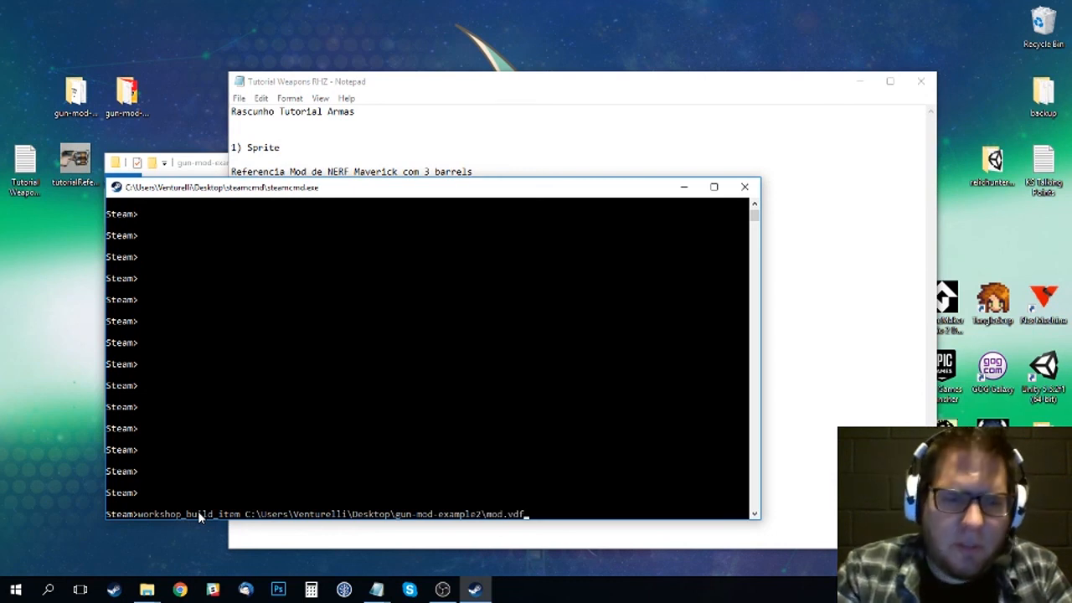
{"action": "key", "text": "Return"}
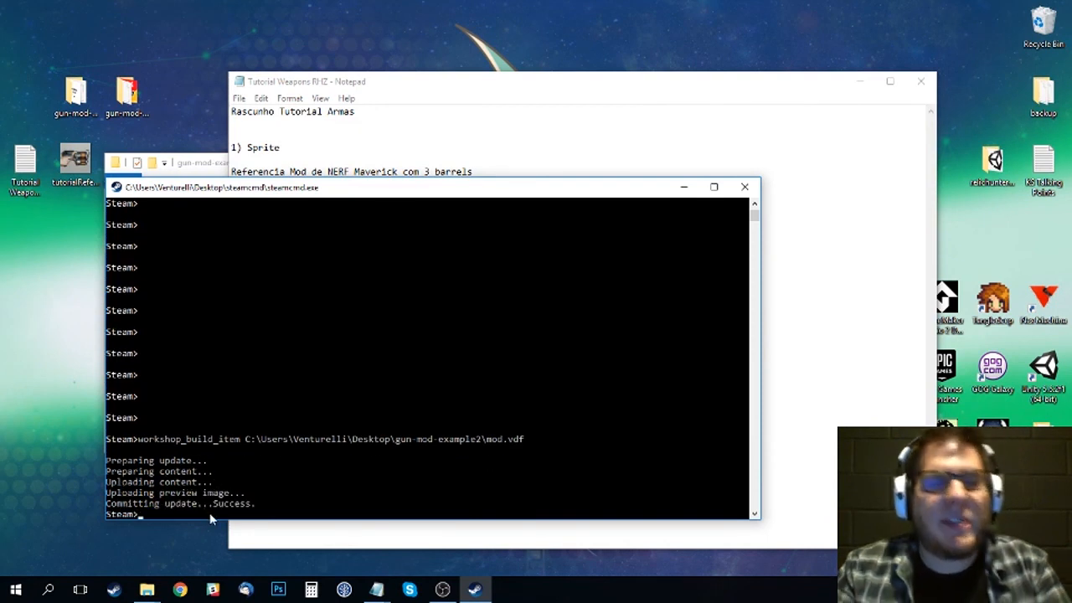
- End the steamcmd session with quit, and close the notes and the gun-mod-example2 folder window
{"action": "type", "text": "quit"}
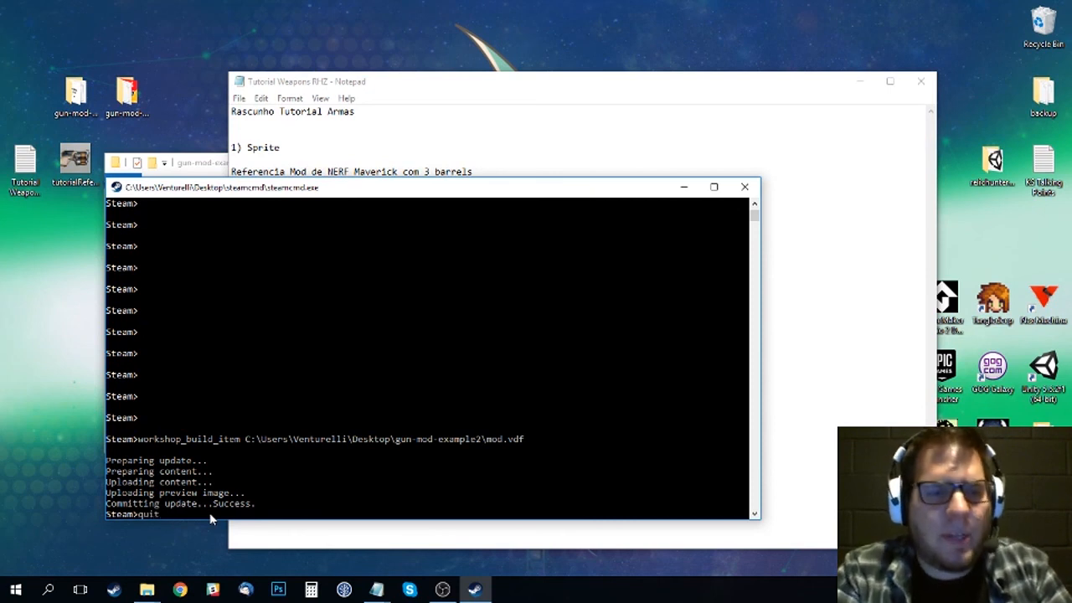
{"action": "key", "text": "Return"}
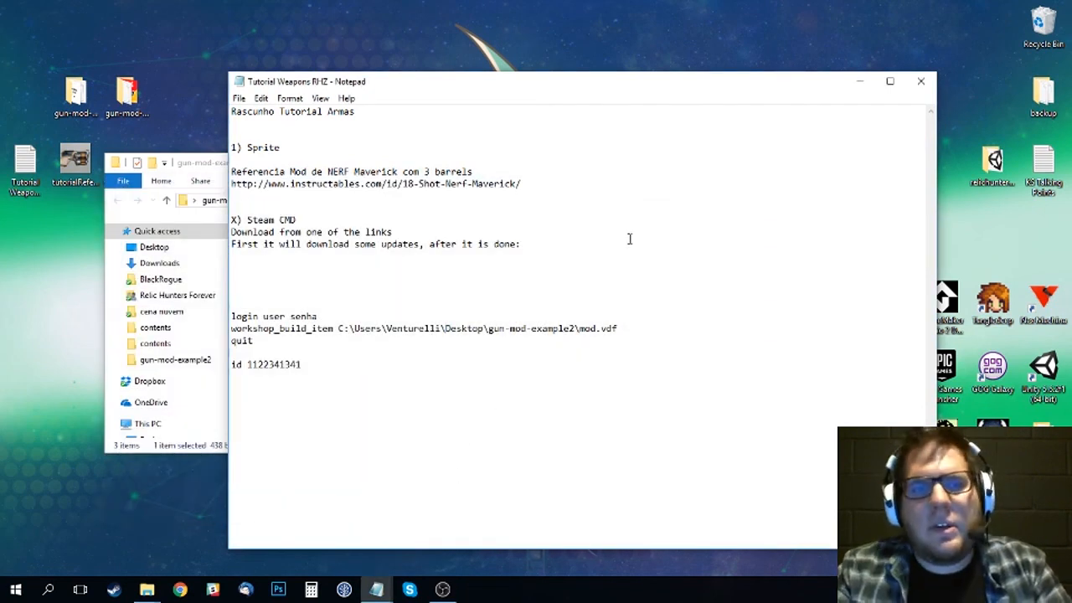
{"action": "left_click", "coordinate": [921, 81]}
{"action": "left_click", "coordinate": [920, 164]}
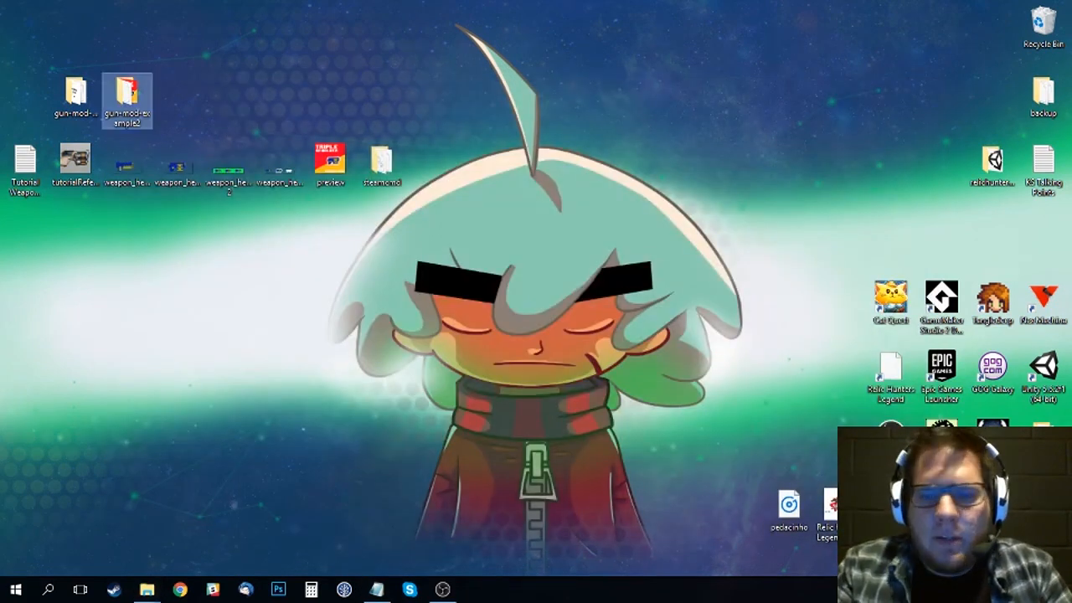
- Switch to Chrome and browse the items in the Relic Hunters Zero Workshop on the Steam Community site
{"action": "left_click", "coordinate": [180, 590]}
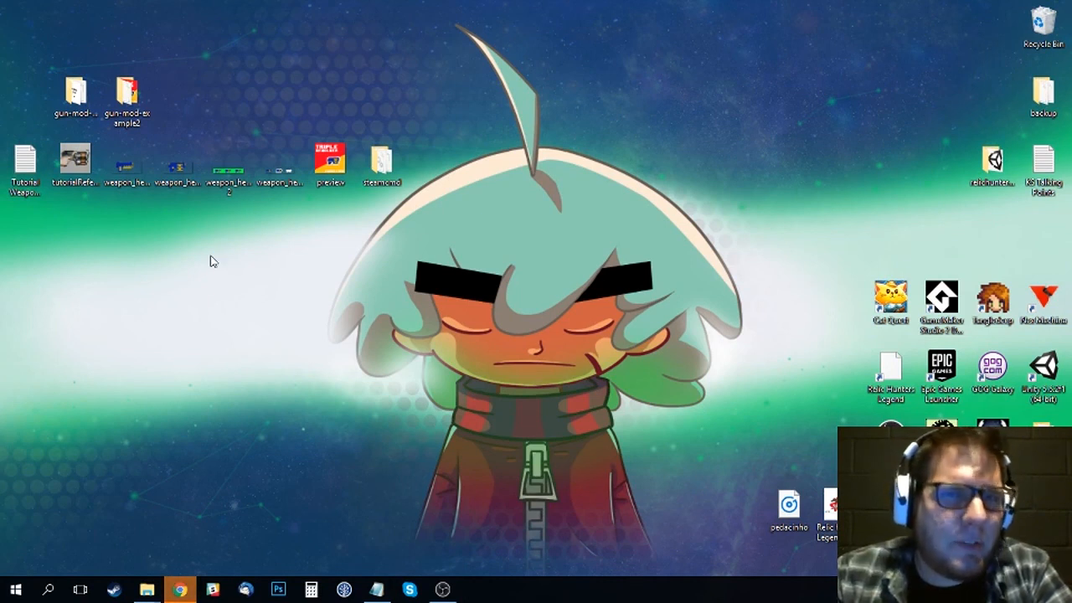
{"action": "left_click", "coordinate": [179, 590]}
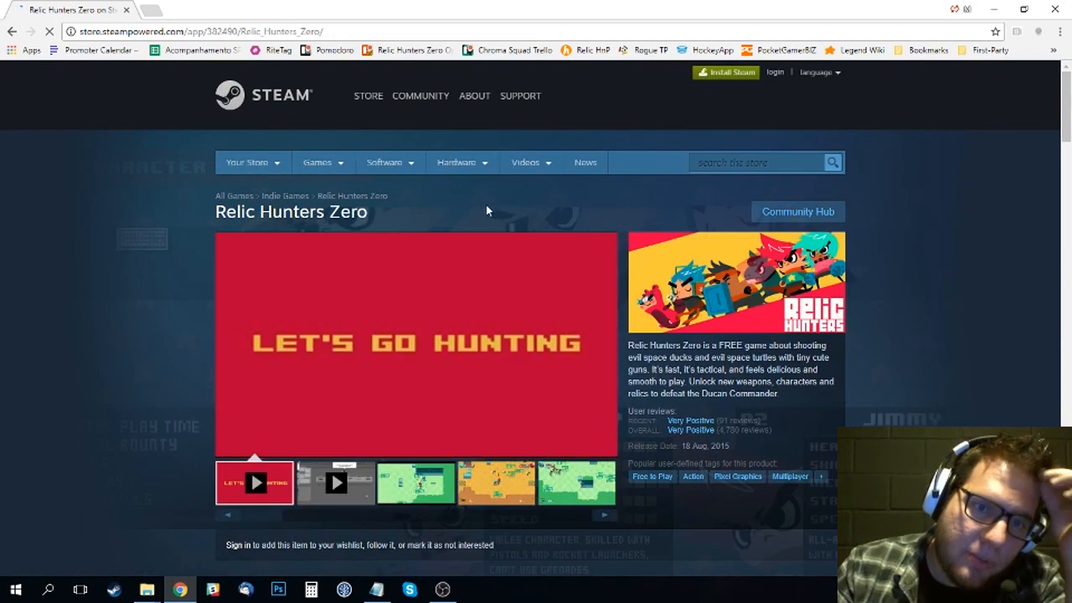
{"action": "left_click", "coordinate": [806, 211]}
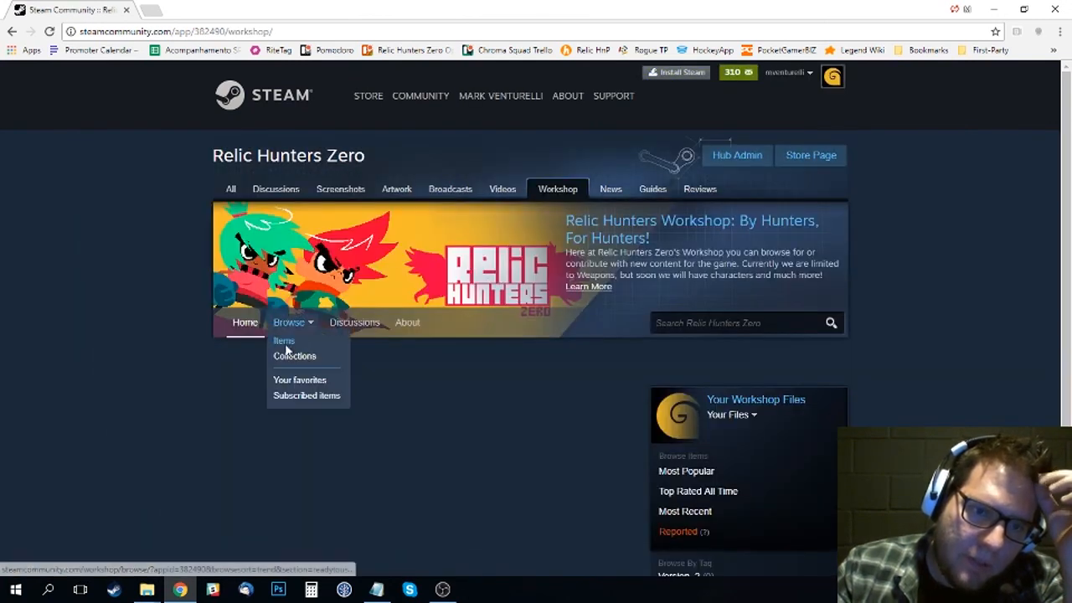
{"action": "left_click", "coordinate": [284, 343]}
{"action": "scroll", "coordinate": [139, 301], "scroll_direction": "down", "scroll_amount": 2}
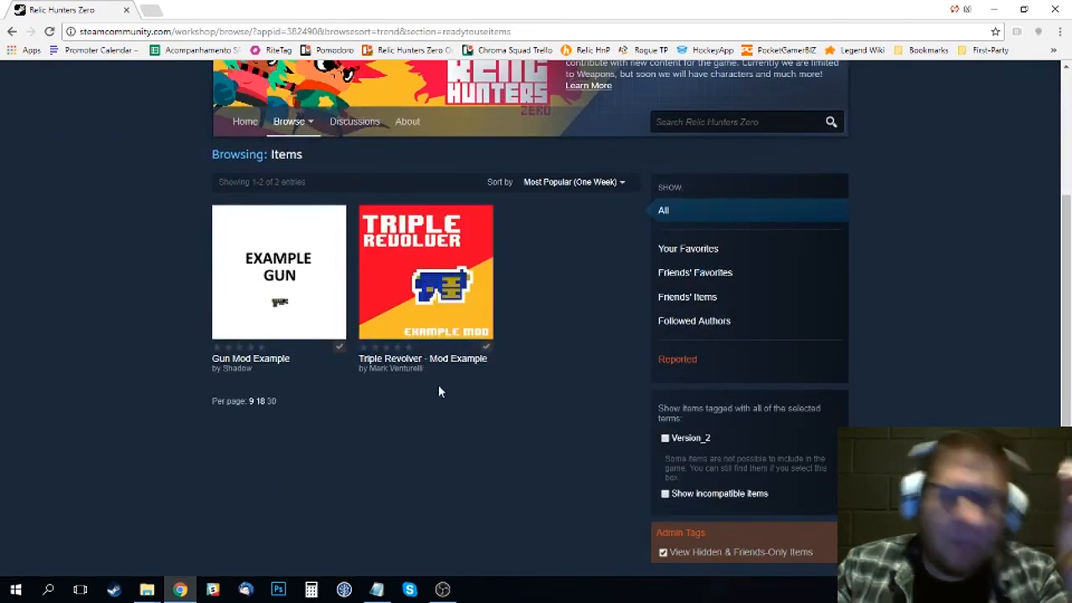
{"action": "mouse_move", "coordinate": [400, 289]}
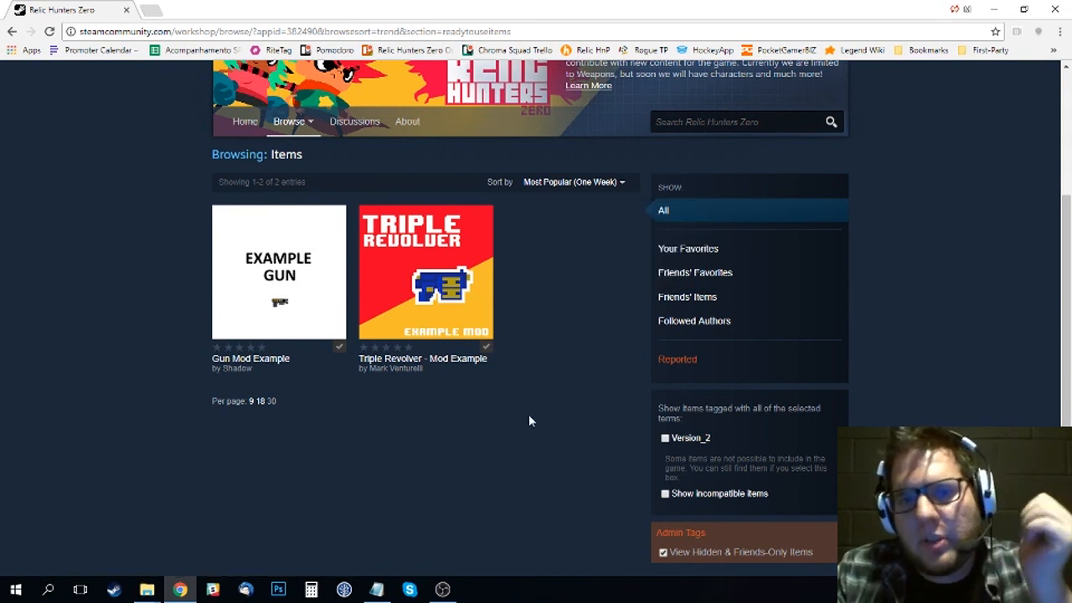
- Open the Triple Revolver - Mod Example Workshop page and review its subscription status, description and owner controls
{"action": "left_click", "coordinate": [413, 258]}
{"action": "scroll", "coordinate": [226, 348], "scroll_direction": "down", "scroll_amount": 3}
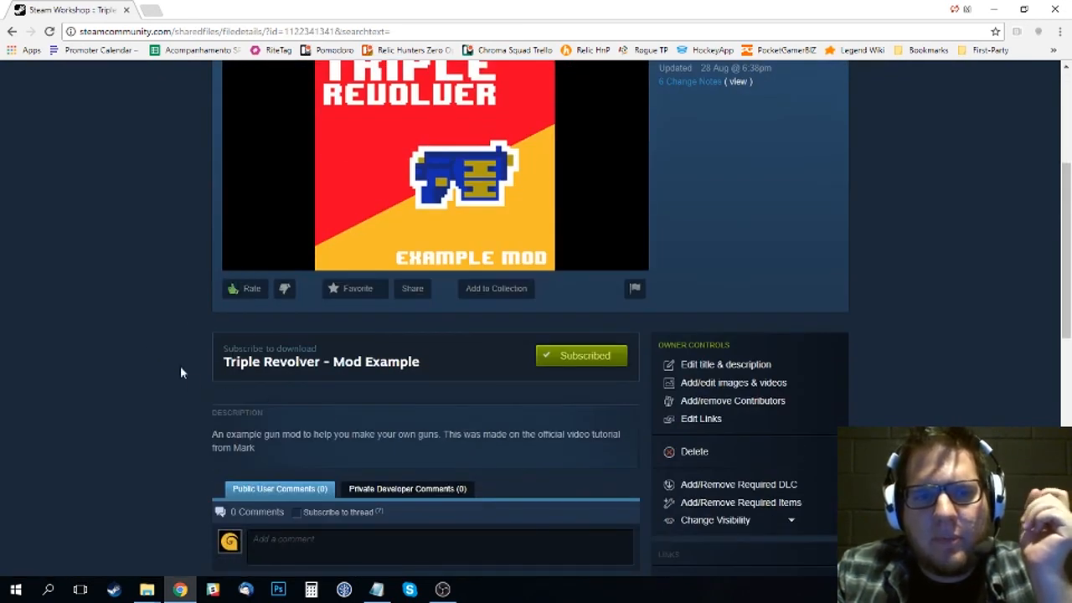
{"action": "scroll", "coordinate": [184, 352], "scroll_direction": "down", "scroll_amount": 2}
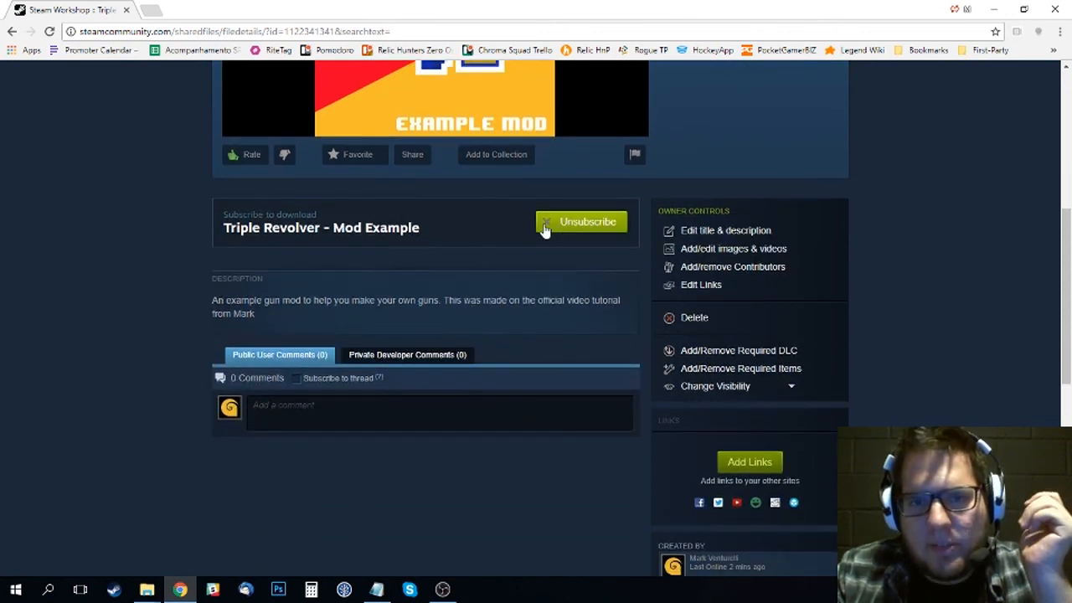
{"action": "scroll", "coordinate": [143, 263], "scroll_direction": "up", "scroll_amount": 2}
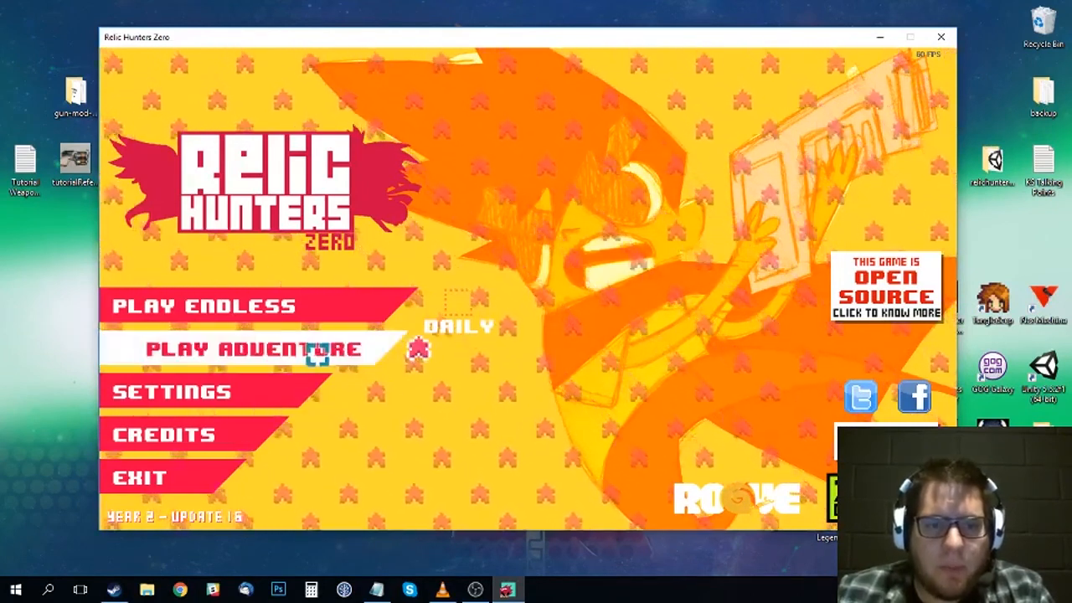
- In Relic Hunters Zero, start Adventure mode as Jimmy and pick up the Triple Revolver from the display beside the Gun Mods stand
{"action": "left_click", "coordinate": [357, 354]}
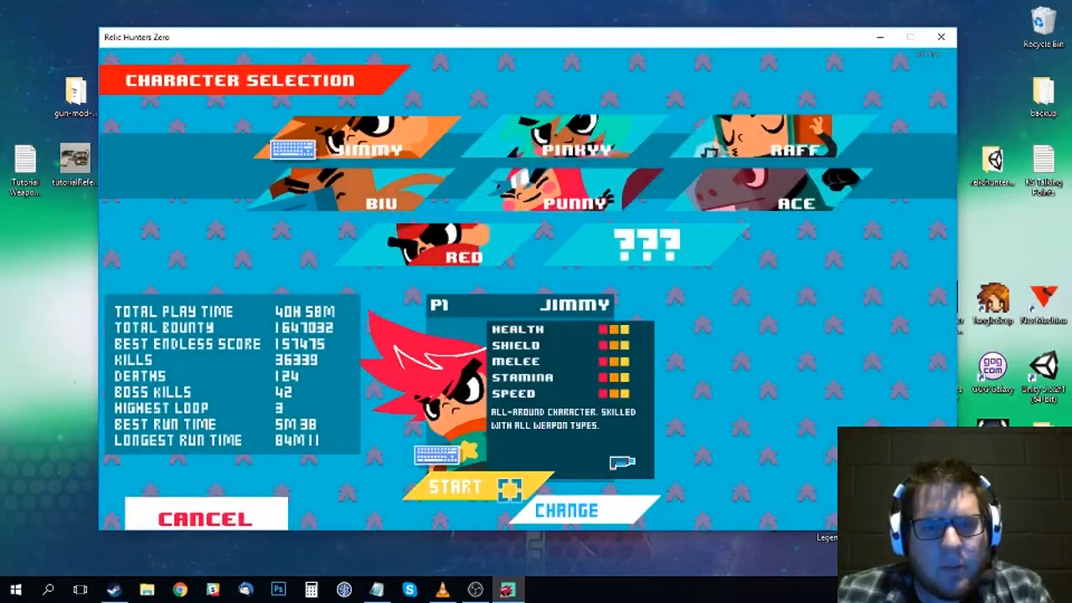
{"action": "left_click", "coordinate": [509, 488]}
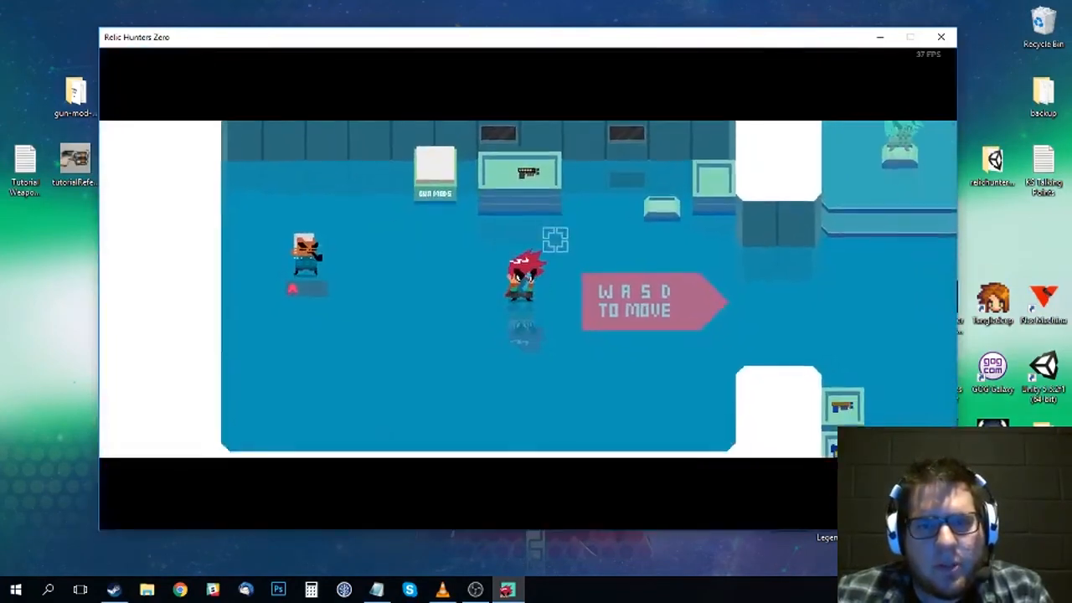
{"action": "key", "text": "s"}
{"action": "key", "text": "d"}
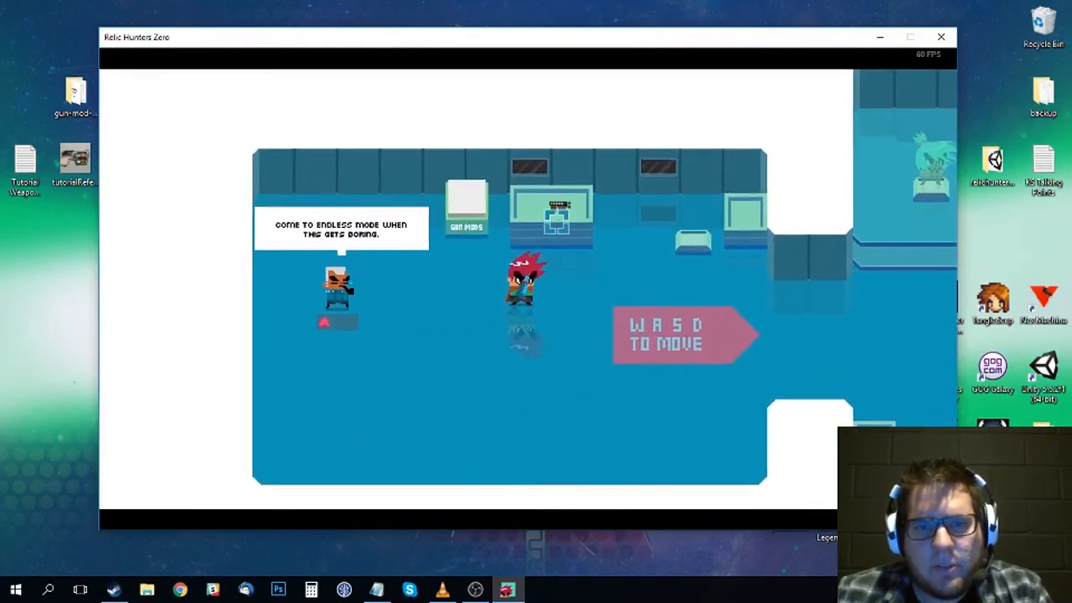
{"action": "key", "text": "a"}
{"action": "key", "text": "w"}
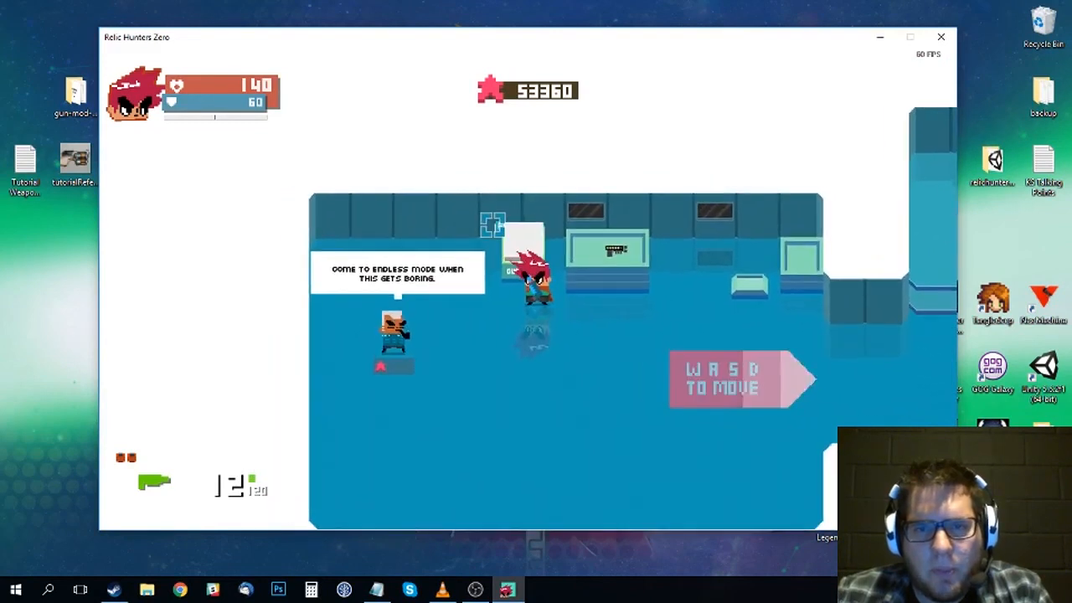
{"action": "key", "text": "d"}
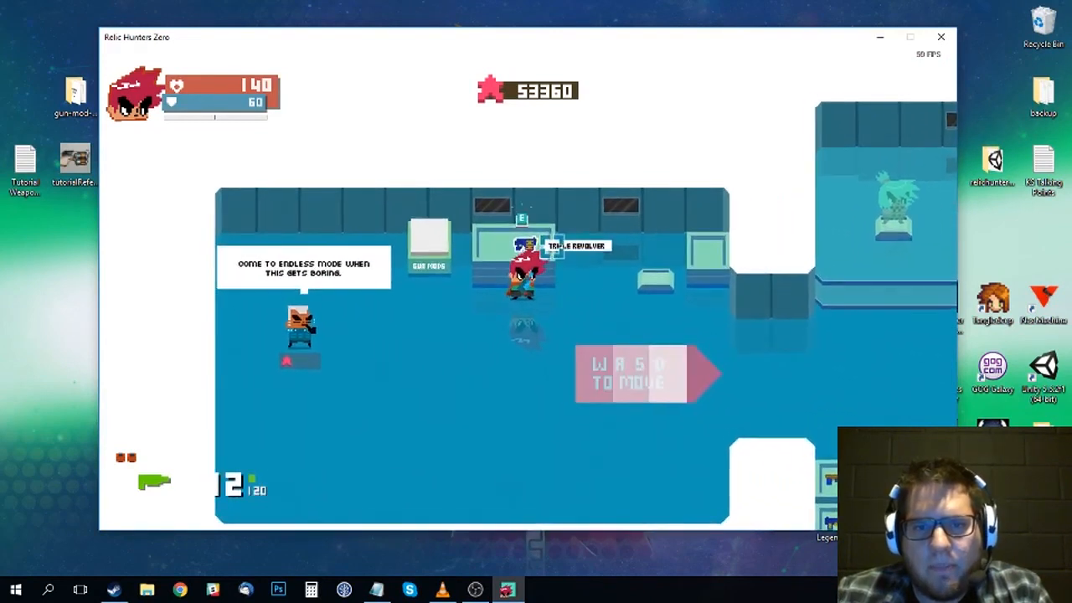
{"action": "key", "text": "a"}
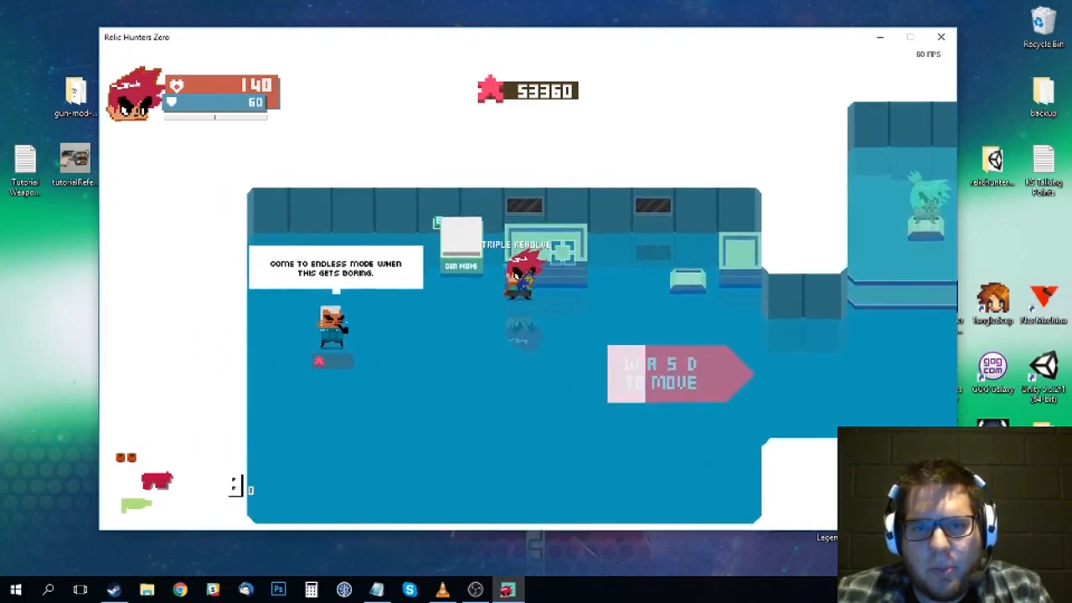
- Test-fire the Triple Revolver while moving Jimmy out of the starting room toward the ammo stands
{"action": "key", "text": "d"}
{"action": "key", "text": "s"}
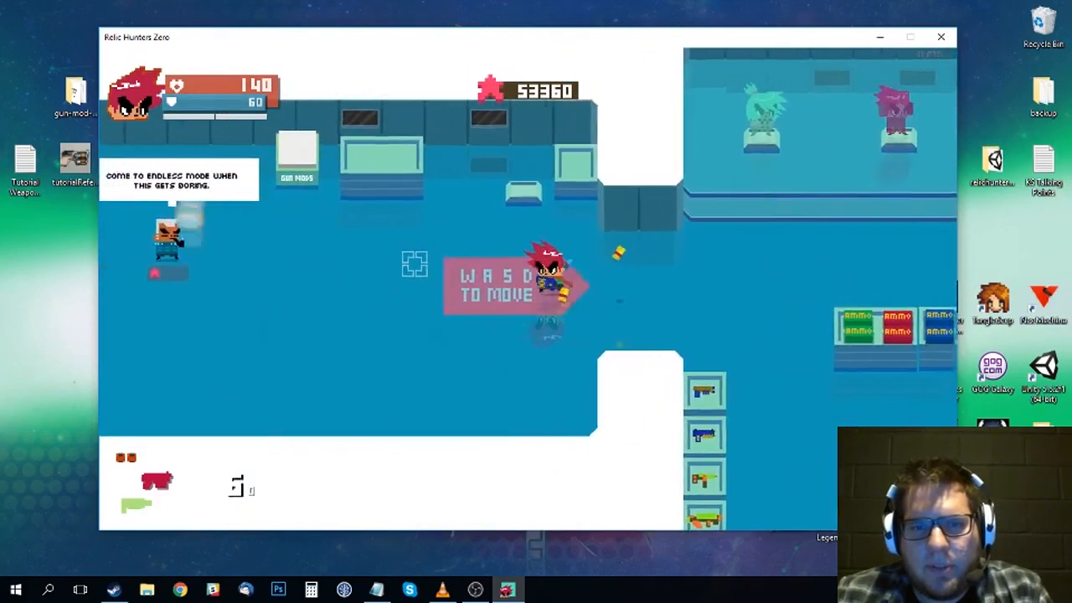
{"action": "key", "text": "a"}
{"action": "key", "text": "d"}
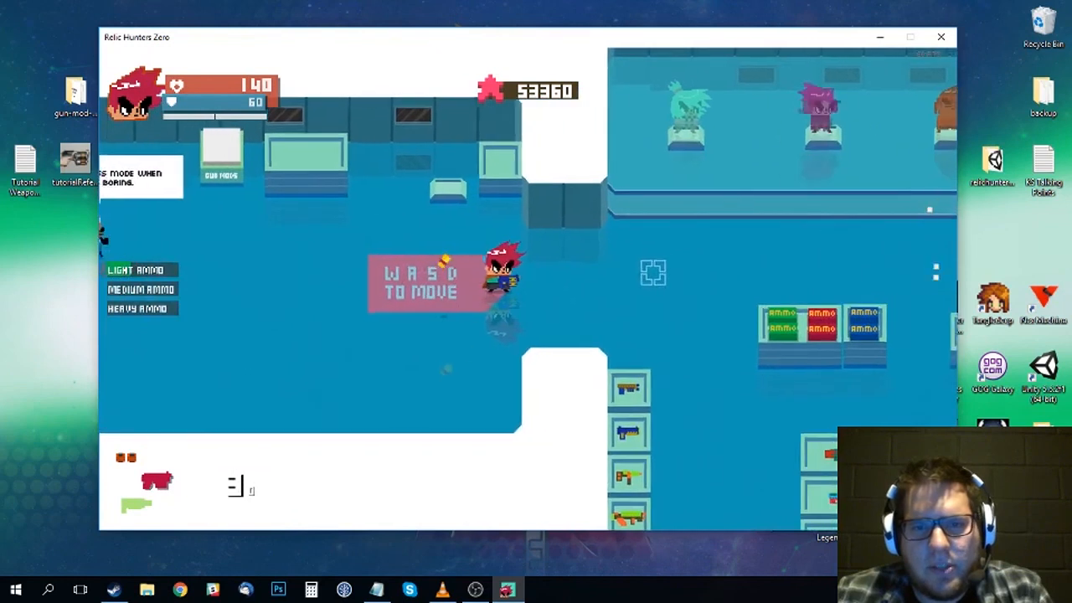
{"action": "key", "text": "d"}
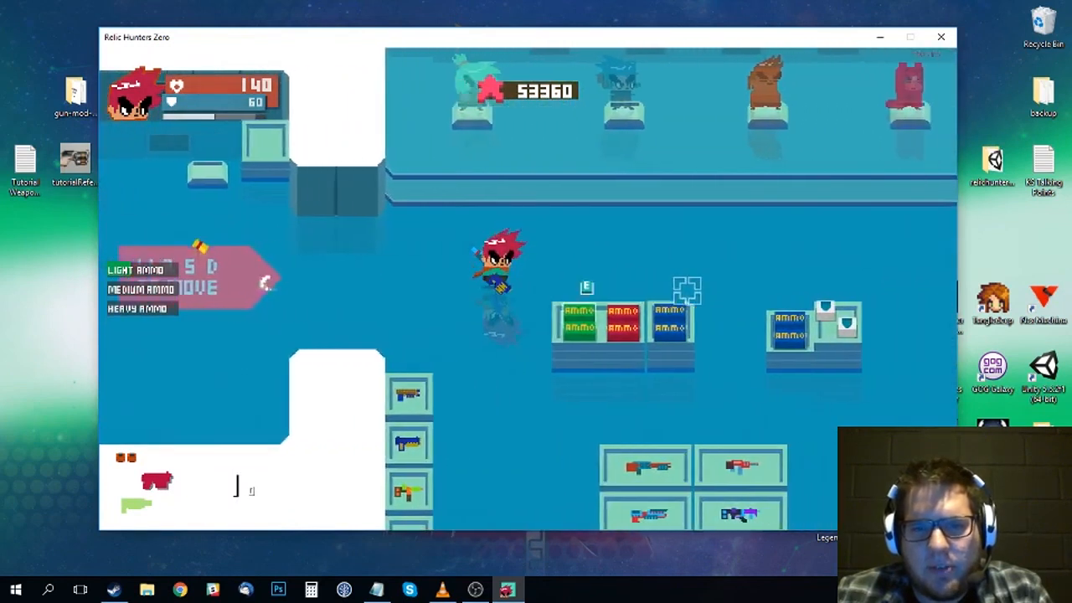
- Move Jimmy past the ammo stands to restock, then into the stage-select room while test-firing the Triple Revolver
{"action": "key", "text": "d"}
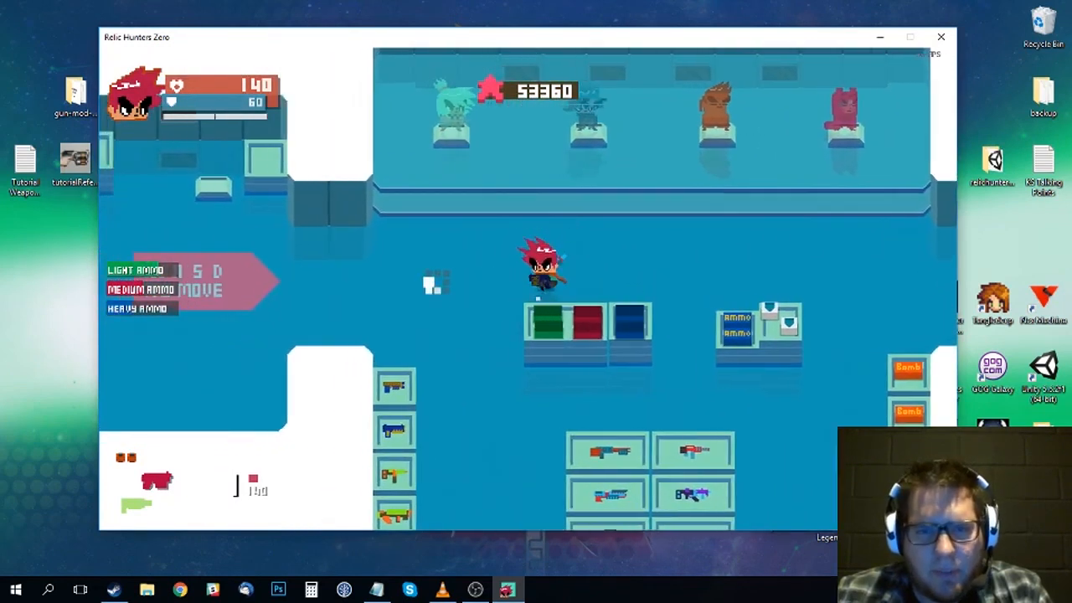
{"action": "key", "text": "w"}
{"action": "key", "text": "d"}
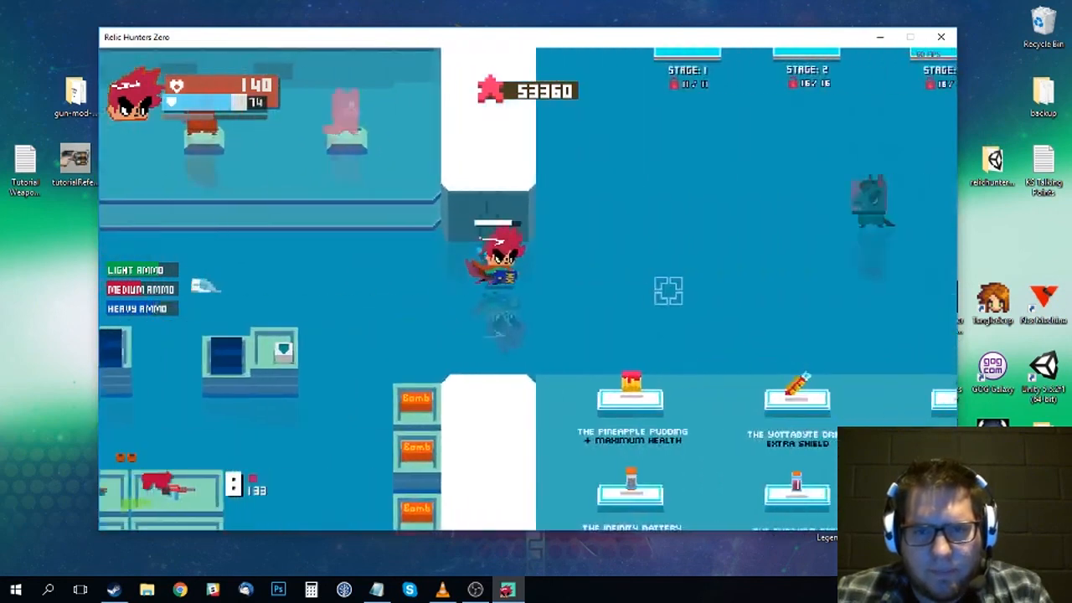
{"action": "right_click", "coordinate": [682, 242]}
{"action": "left_click", "coordinate": [693, 242]}
{"action": "key", "text": "w"}
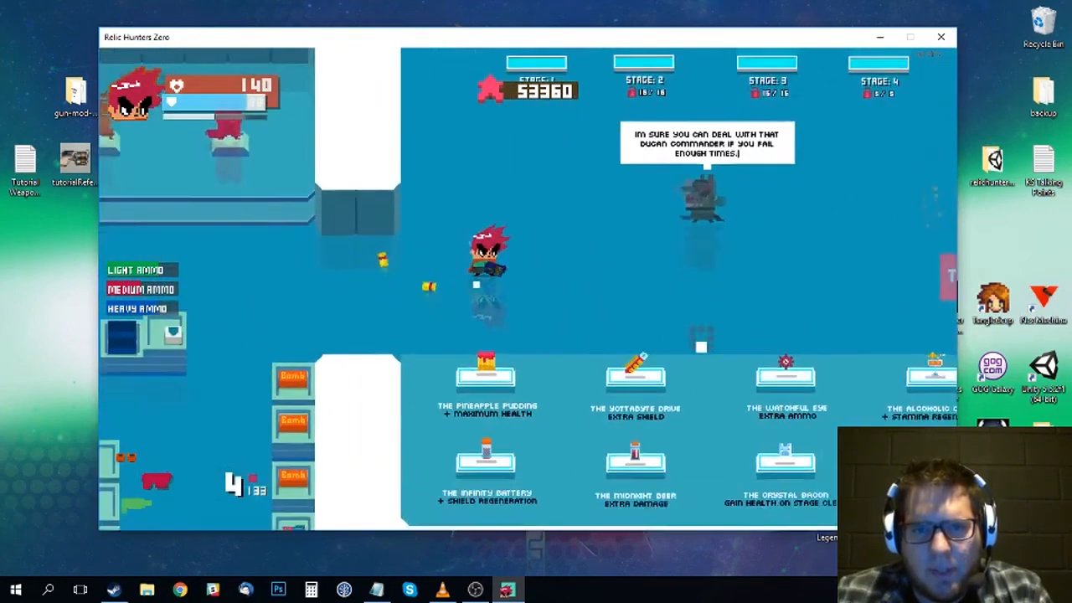
- Bring Jimmy onto the Stage 1 teleporter and start the stage
{"action": "key", "text": "d"}
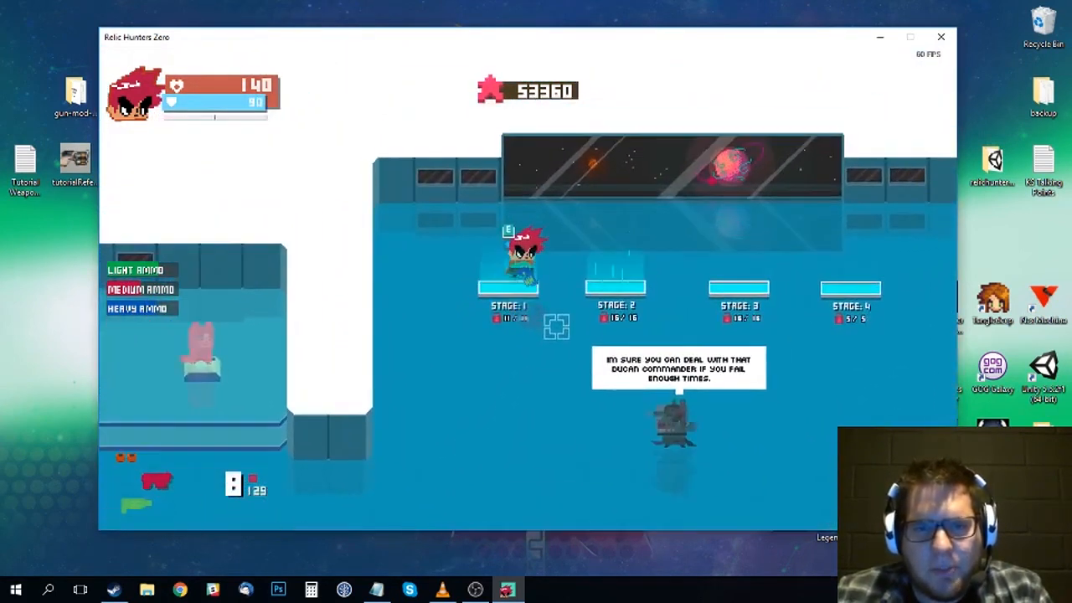
{"action": "key", "text": "d"}
{"action": "key", "text": "s"}
{"action": "key", "text": "a"}
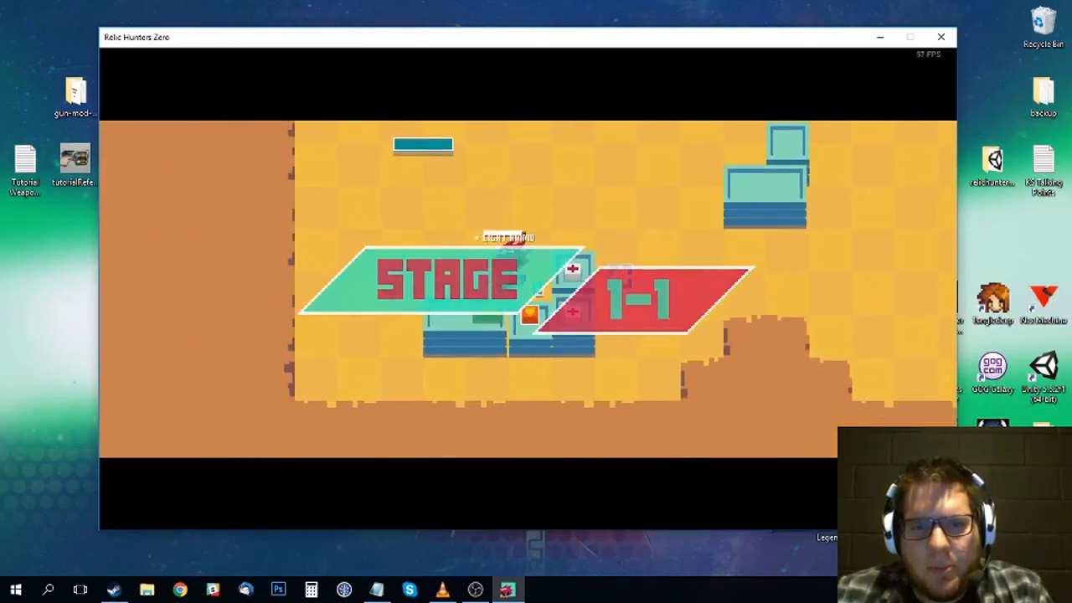
- Leave the starting area of Stage 1-1 and shoot the first enemy group with the Triple Revolver, collecting the dropped bounty
{"action": "key", "text": "w"}
{"action": "key", "text": "d"}
{"action": "key", "text": "d"}
{"action": "right_click", "coordinate": [707, 334]}
{"action": "left_click", "coordinate": [633, 313]}
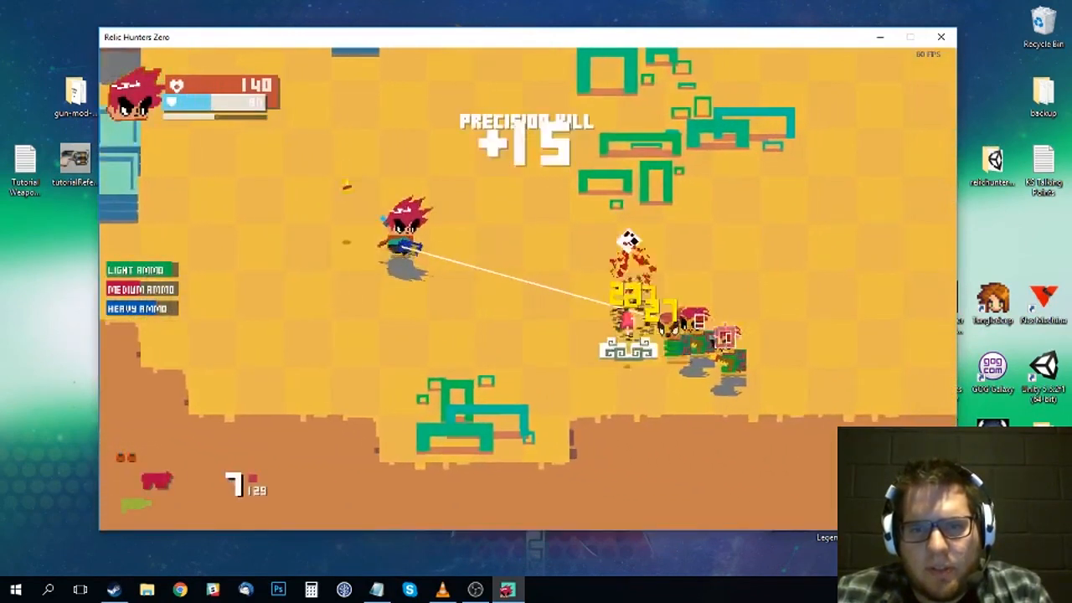
{"action": "left_click", "coordinate": [654, 331]}
{"action": "left_click", "coordinate": [677, 345]}
{"action": "key", "text": "s"}
{"action": "key", "text": "d"}
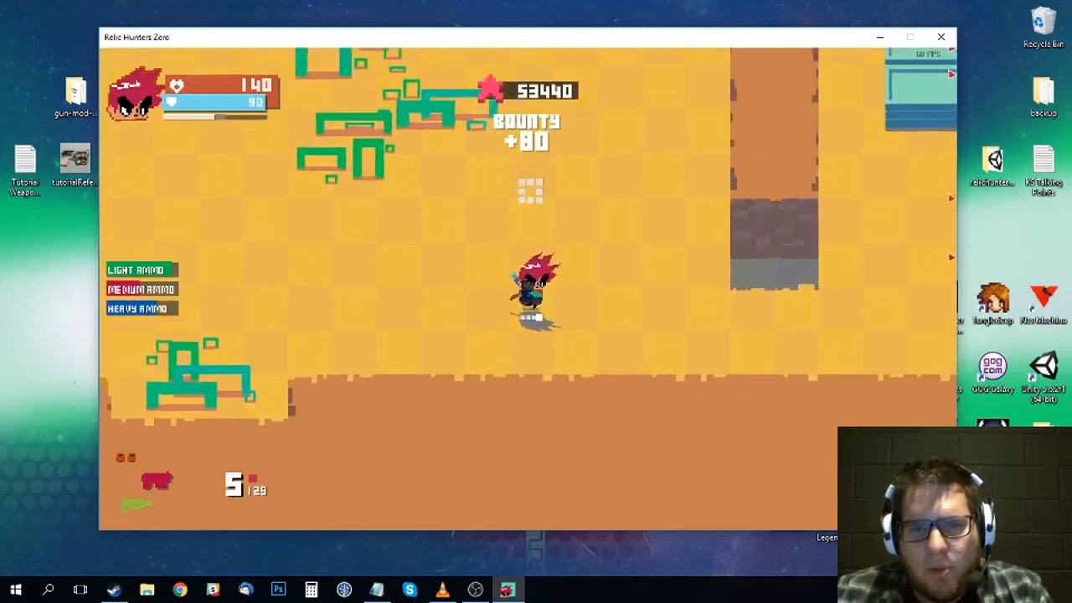
- Advance past the rock wall in Stage 1-1 and fire aimed Triple Revolver shots at the enemies between the crates
{"action": "key", "text": "w"}
{"action": "key", "text": "s"}
{"action": "right_click", "coordinate": [763, 224]}
{"action": "key", "text": "w"}
{"action": "left_click", "coordinate": [684, 204]}
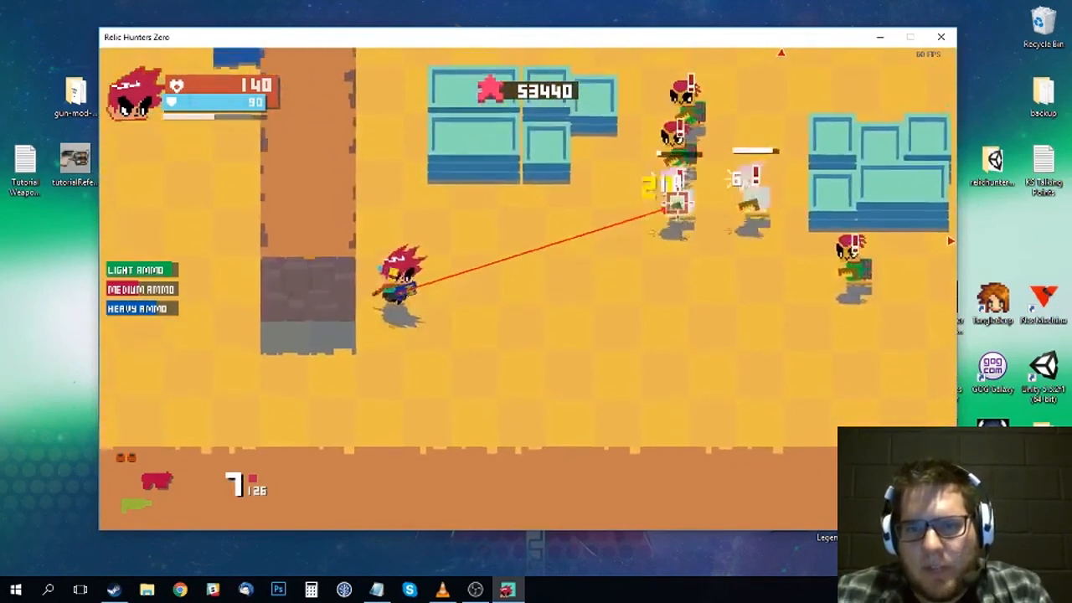
{"action": "left_click", "coordinate": [689, 219]}
{"action": "left_click", "coordinate": [698, 243]}
{"action": "left_click", "coordinate": [695, 258]}
{"action": "key", "text": "d"}
{"action": "right_click", "coordinate": [727, 314]}
{"action": "left_click", "coordinate": [712, 326]}
{"action": "left_click", "coordinate": [678, 335]}
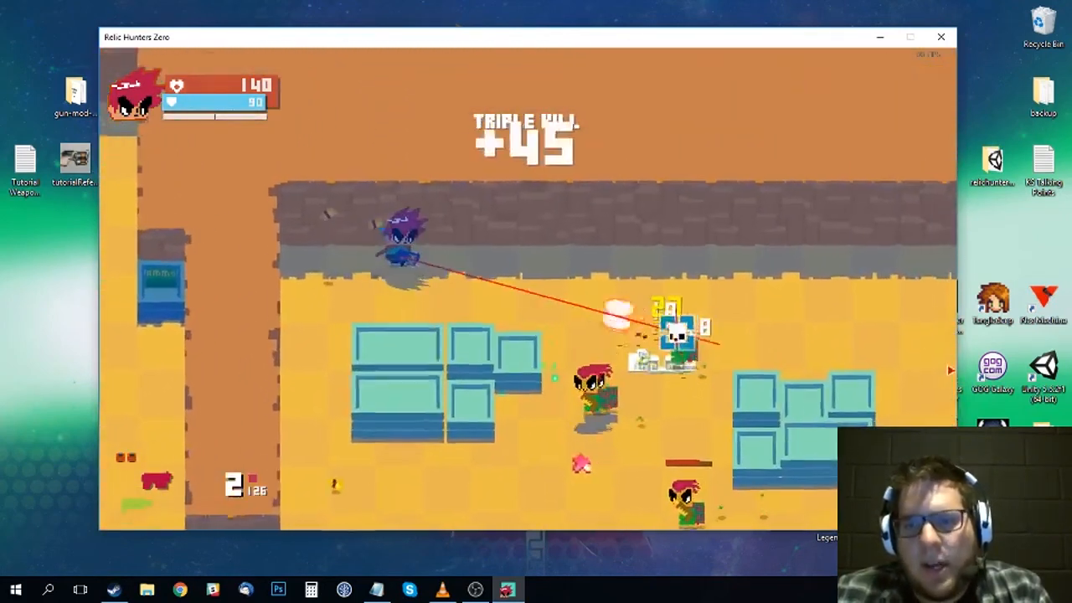
- Finish off the remaining enemies around the crates at close range and collect their bounty
{"action": "left_click", "coordinate": [536, 341]}
{"action": "key", "text": "s"}
{"action": "left_click", "coordinate": [438, 312]}
{"action": "key", "text": "s"}
{"action": "key", "text": "a"}
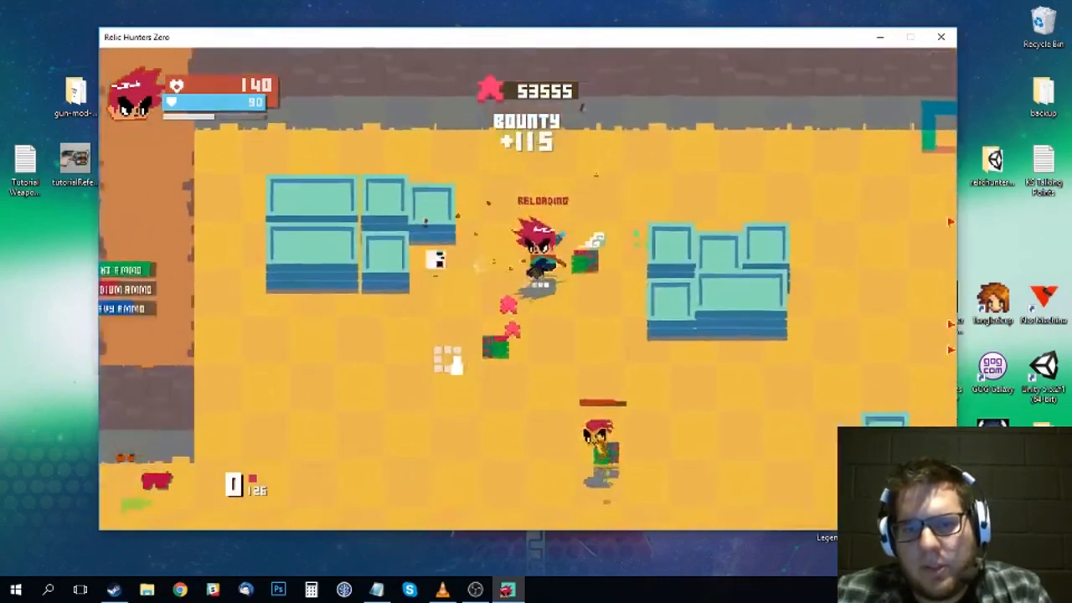
{"action": "key", "text": "d"}
{"action": "left_click", "coordinate": [624, 306]}
{"action": "left_click", "coordinate": [604, 277]}
{"action": "key", "text": "d"}
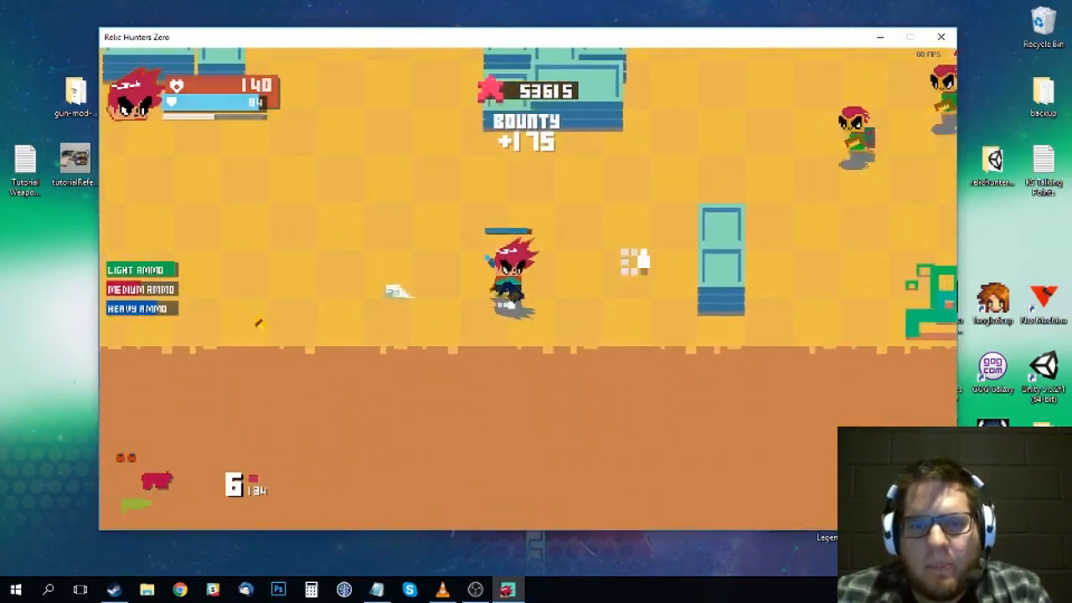
- Shoot the last enemies of Stage 1-1 near the far cliff edge and pick up their drops
{"action": "key", "text": "w"}
{"action": "right_click", "coordinate": [639, 277]}
{"action": "left_click", "coordinate": [637, 293]}
{"action": "left_click", "coordinate": [670, 300]}
{"action": "left_click", "coordinate": [732, 302]}
{"action": "left_click", "coordinate": [731, 301]}
{"action": "key", "text": "w"}
{"action": "key", "text": "d"}
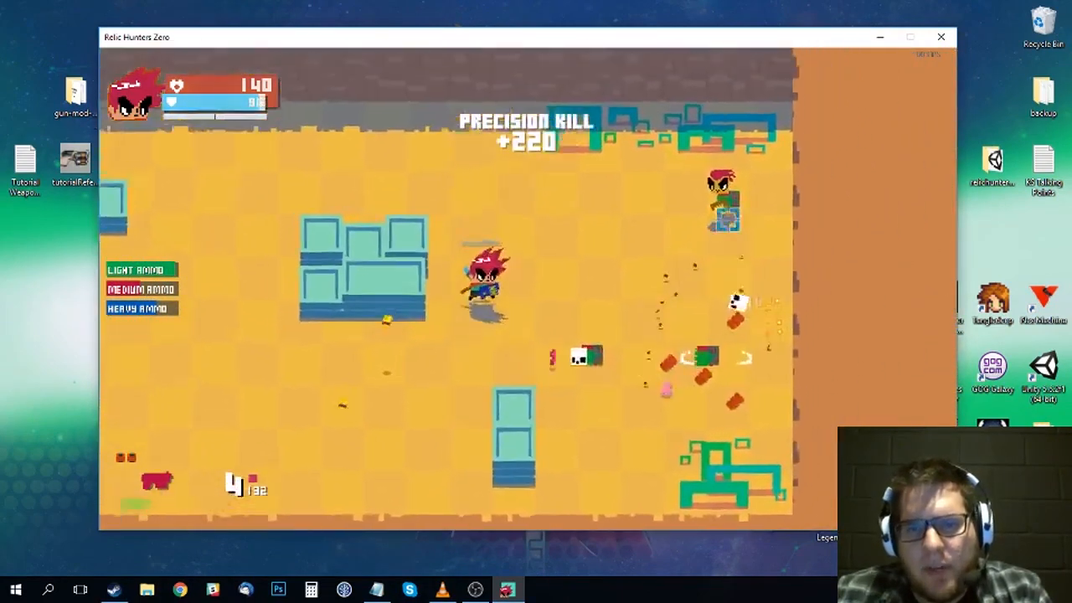
{"action": "right_click", "coordinate": [725, 218]}
{"action": "left_click", "coordinate": [703, 231]}
{"action": "left_click", "coordinate": [675, 244]}
{"action": "key", "text": "s"}
{"action": "key", "text": "w"}
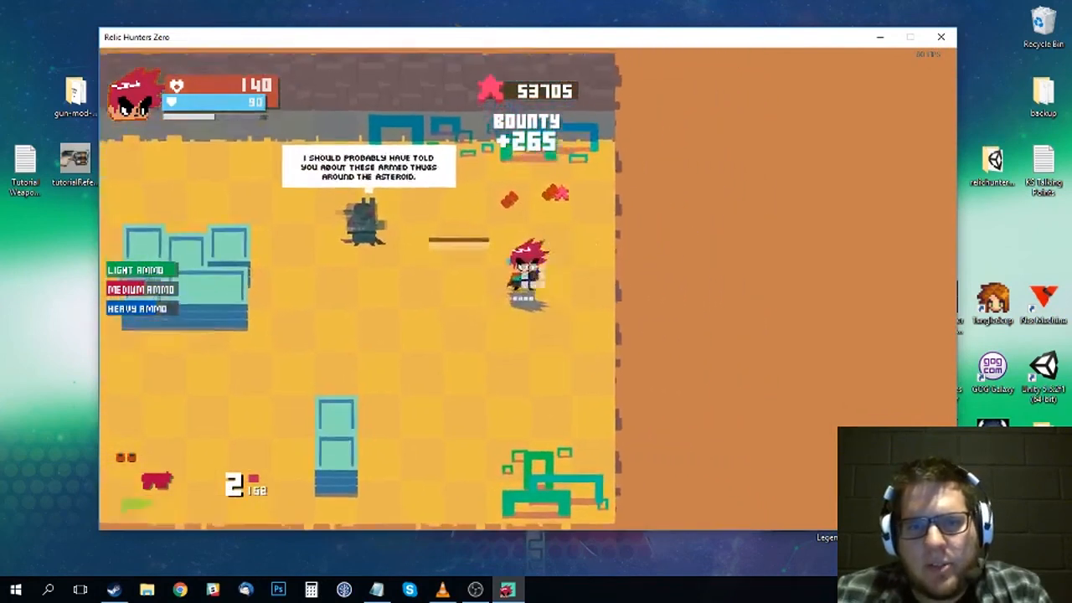
- Use the exit teleporter of Stage 1-1 to travel to the next stage
{"action": "key", "text": "a"}
{"action": "key", "text": "d"}
{"action": "key", "text": "e"}
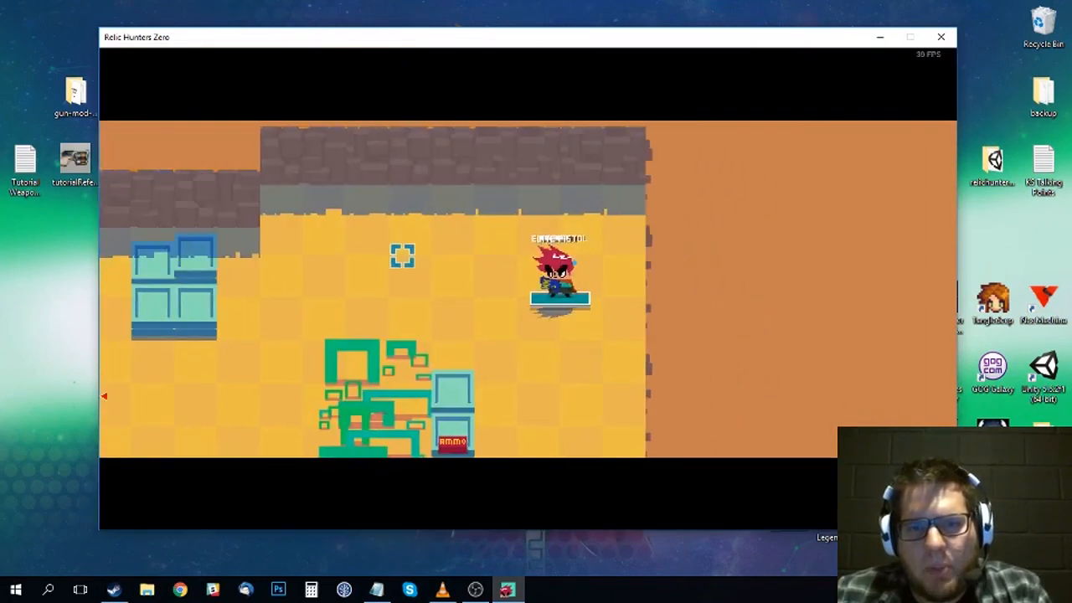
- In Stage 1-2, shoot the enemy group near the rock wall with aimed shots, reload and collect the bounty
{"action": "key", "text": "s"}
{"action": "key", "text": "a"}
{"action": "key", "text": "w"}
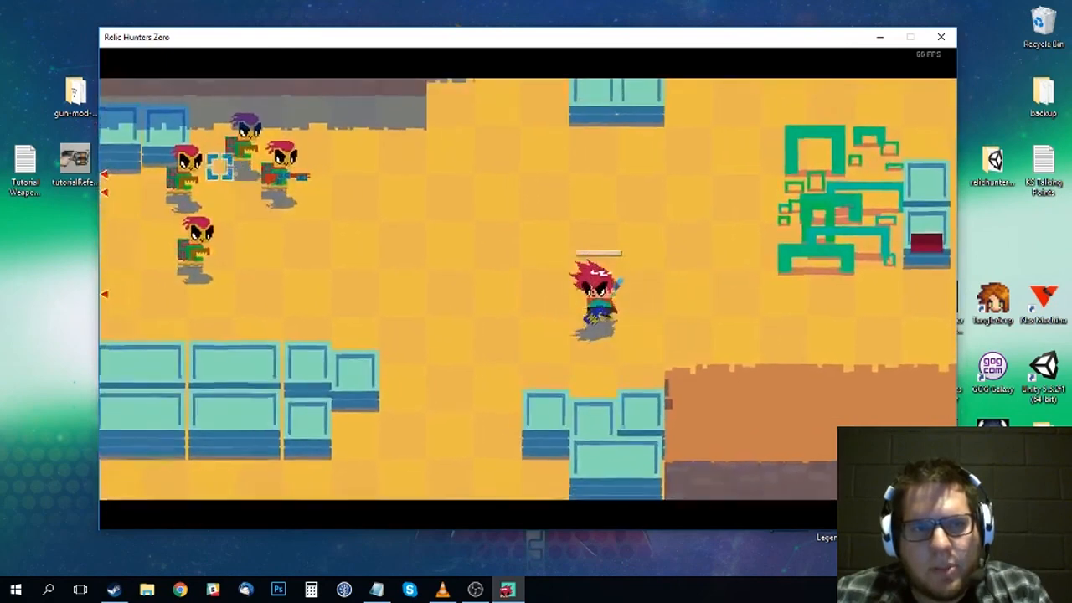
{"action": "right_click", "coordinate": [269, 174]}
{"action": "left_click", "coordinate": [293, 178]}
{"action": "left_click", "coordinate": [322, 181]}
{"action": "left_click", "coordinate": [336, 192]}
{"action": "key", "text": "a"}
{"action": "left_click", "coordinate": [345, 252]}
{"action": "left_click", "coordinate": [354, 308]}
{"action": "key", "text": "d"}
{"action": "left_click", "coordinate": [360, 325]}
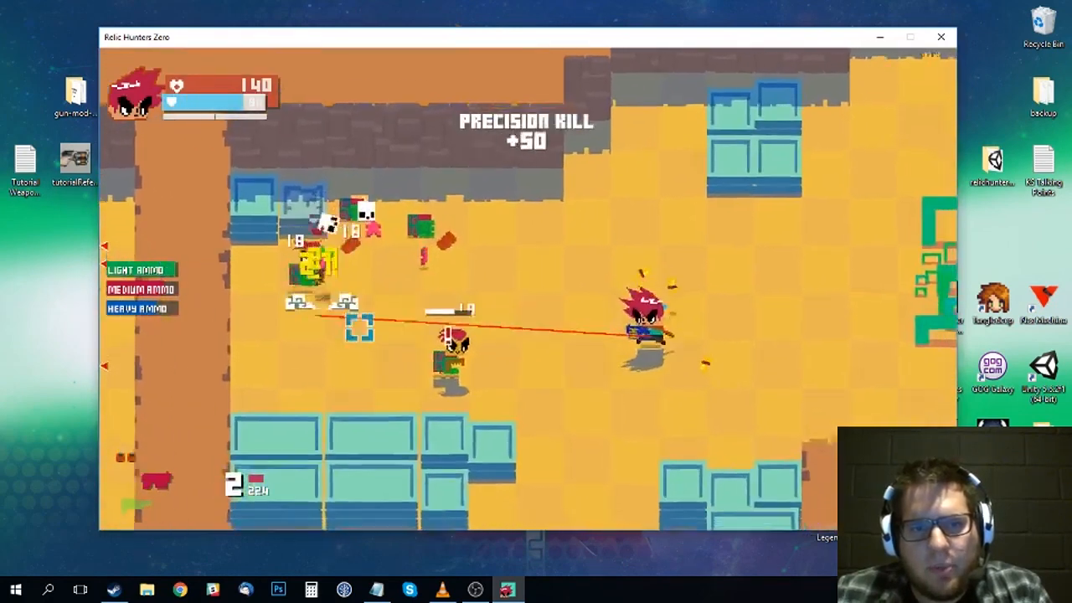
{"action": "key", "text": "s"}
{"action": "left_click", "coordinate": [367, 335]}
{"action": "key", "text": "a"}
{"action": "key", "text": "r"}
{"action": "key", "text": "w"}
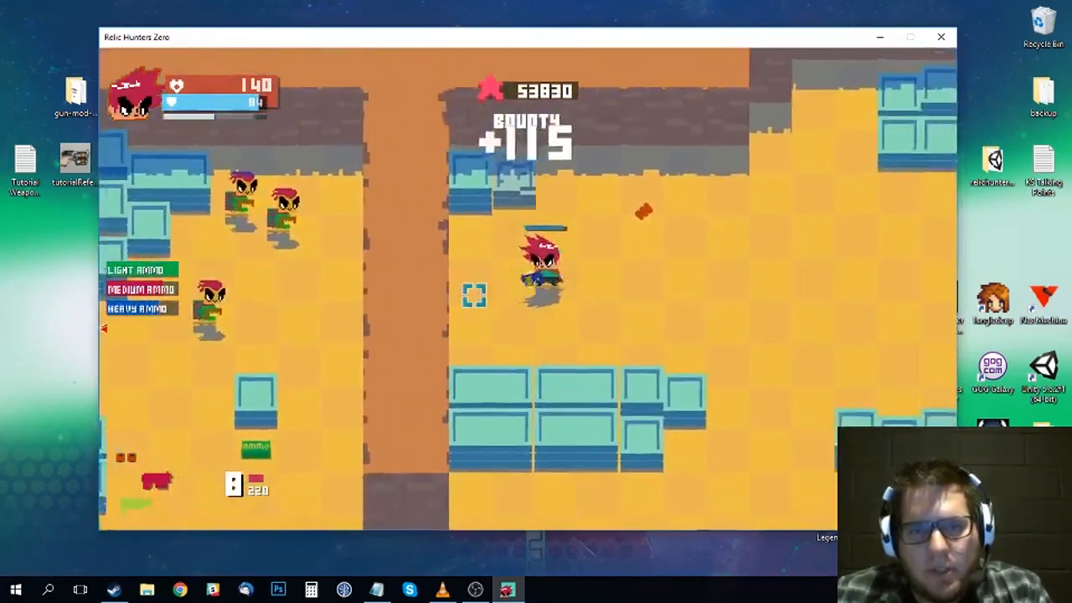
- Approach the larger enemy group below the long rock wall, shoot the purple-haired enemy, and retreat behind the crates
{"action": "key", "text": "d"}
{"action": "key", "text": "s"}
{"action": "right_click", "coordinate": [754, 302]}
{"action": "left_click", "coordinate": [775, 299]}
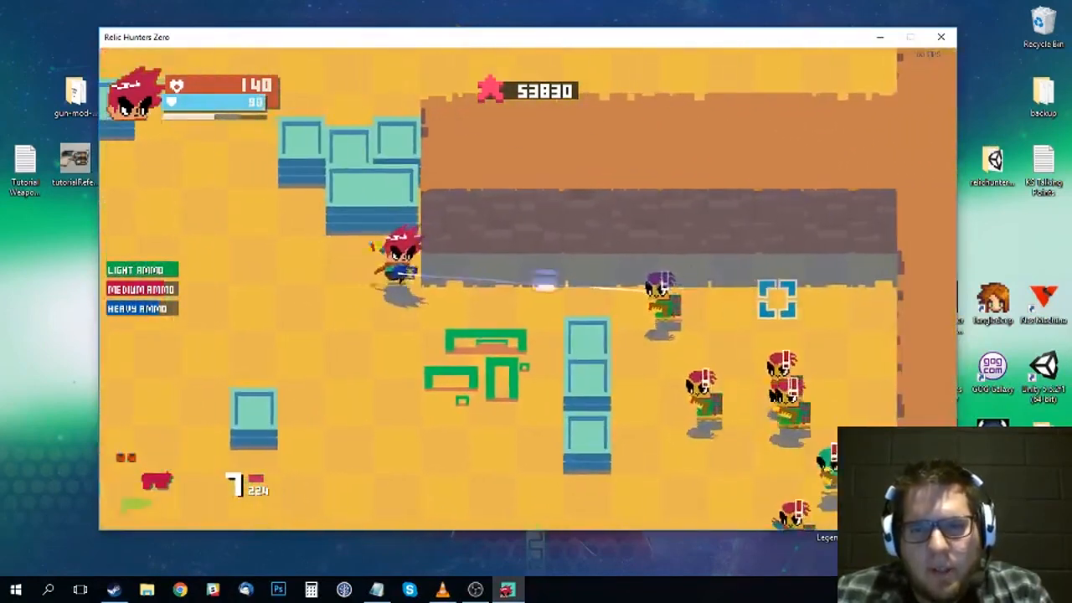
{"action": "left_click", "coordinate": [698, 309]}
{"action": "key", "text": "a"}
{"action": "key", "text": "s"}
{"action": "key", "text": "r"}
{"action": "key", "text": "d"}
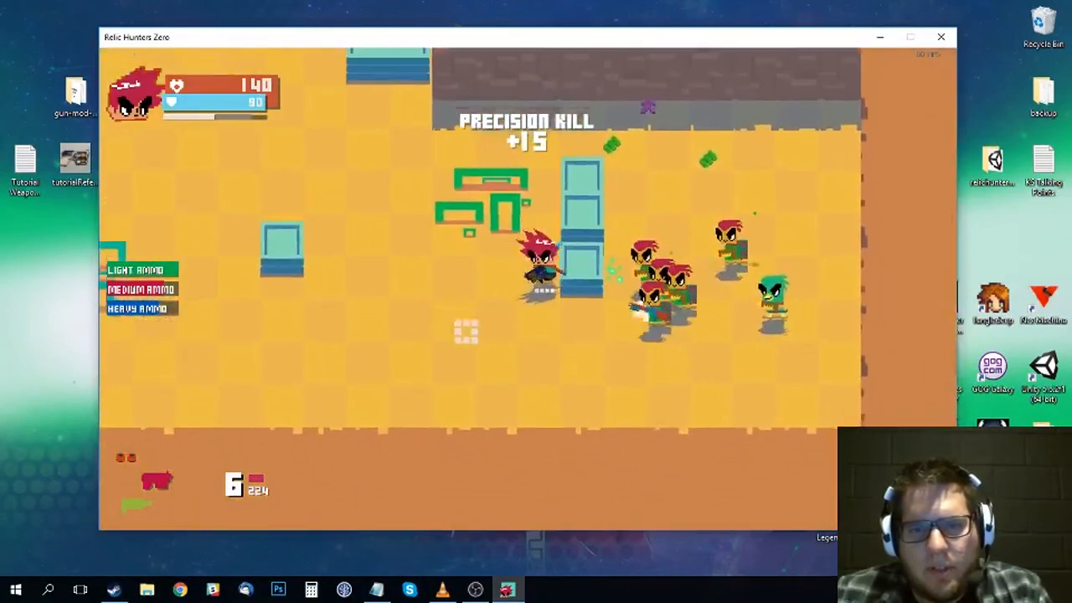
- Fire repeated Triple Revolver shots at the group beside the crate column, then fall back toward the rock wall and reload
{"action": "key", "text": "s"}
{"action": "key", "text": "a"}
{"action": "left_click", "coordinate": [757, 197]}
{"action": "left_click", "coordinate": [756, 179]}
{"action": "left_click", "coordinate": [761, 210]}
{"action": "key", "text": "a"}
{"action": "left_click", "coordinate": [783, 198]}
{"action": "left_click", "coordinate": [805, 184]}
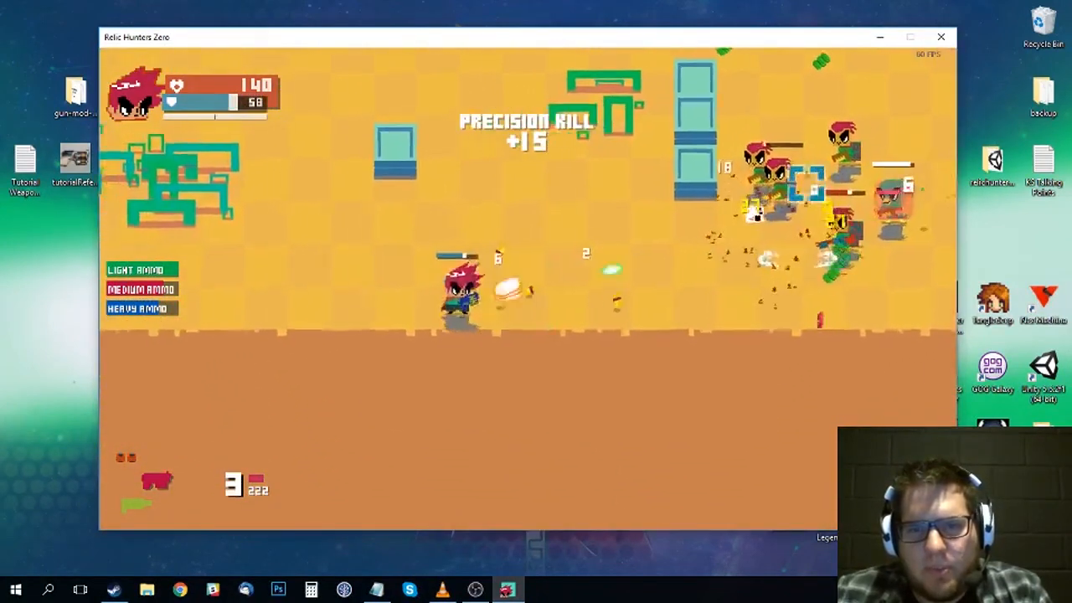
{"action": "left_click", "coordinate": [802, 206]}
{"action": "left_click", "coordinate": [802, 214]}
{"action": "key", "text": "w"}
{"action": "left_click", "coordinate": [808, 260]}
{"action": "key", "text": "d"}
{"action": "key", "text": "r"}
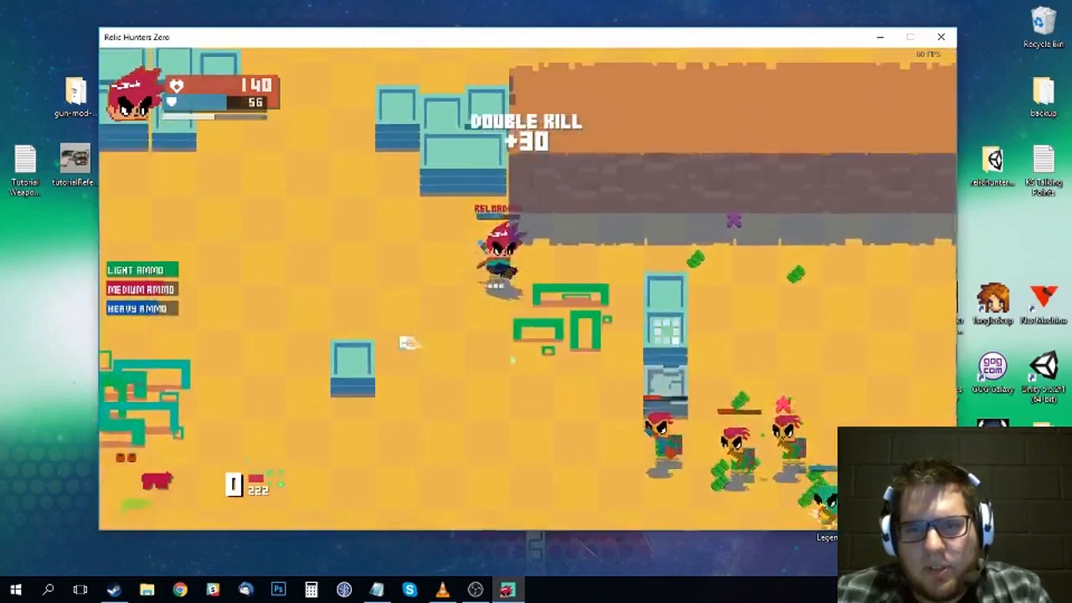
- Circle around the crate column, eliminate the remaining enemies with the Triple Revolver, reload and collect the dropped bounty
{"action": "left_click", "coordinate": [504, 419]}
{"action": "left_click", "coordinate": [510, 471]}
{"action": "key", "text": "a"}
{"action": "left_click", "coordinate": [532, 431]}
{"action": "key", "text": "d"}
{"action": "key", "text": "s"}
{"action": "left_click", "coordinate": [551, 457]}
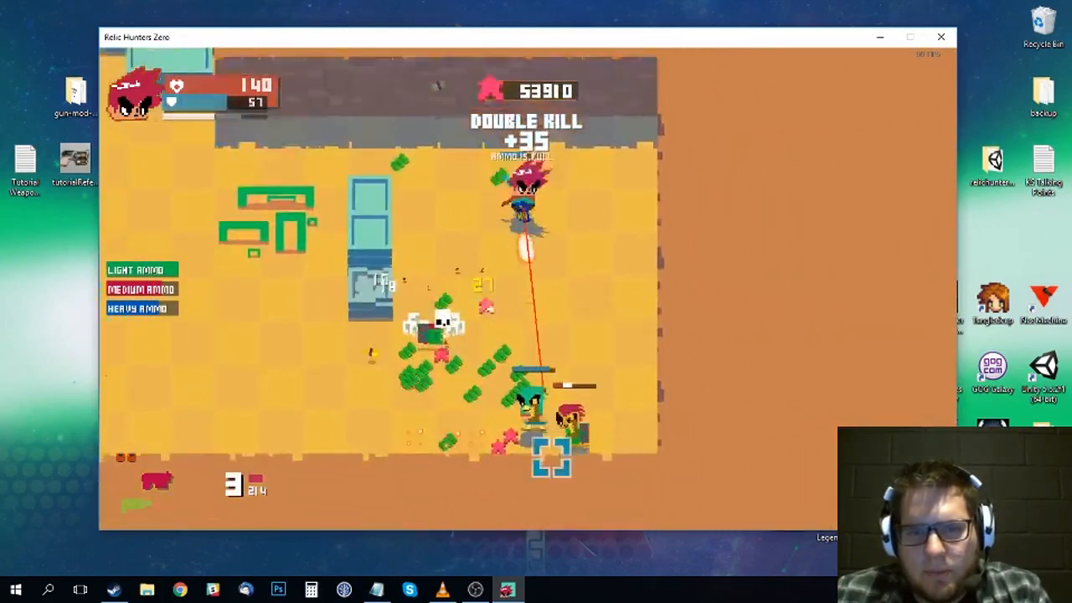
{"action": "left_click", "coordinate": [599, 415]}
{"action": "key", "text": "a"}
{"action": "left_click", "coordinate": [605, 377]}
{"action": "left_click", "coordinate": [609, 339]}
{"action": "key", "text": "r"}
{"action": "key", "text": "s"}
{"action": "key", "text": "d"}
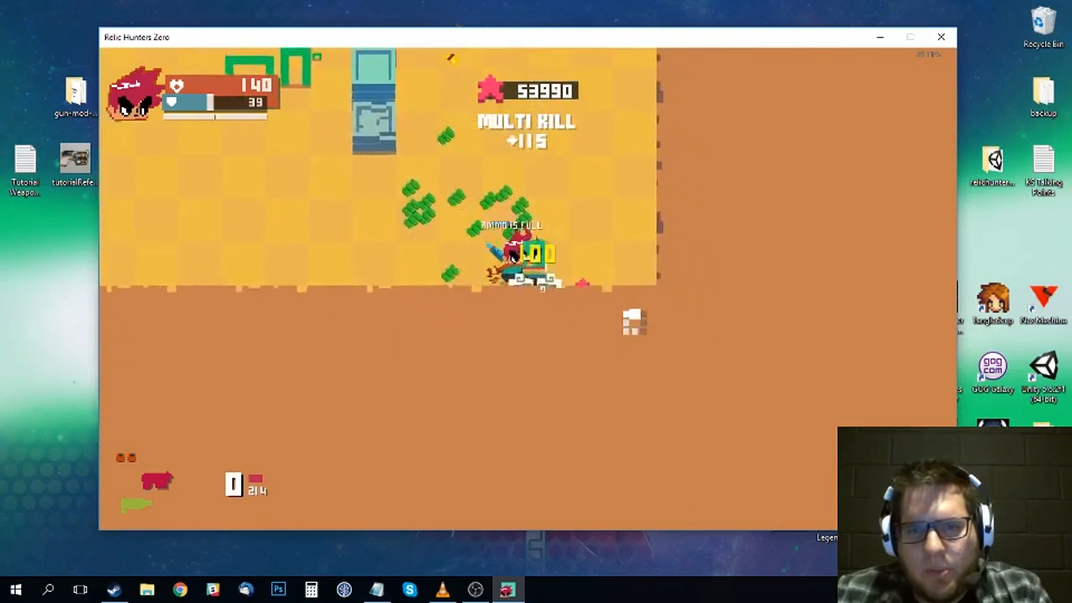
{"action": "key", "text": "w"}
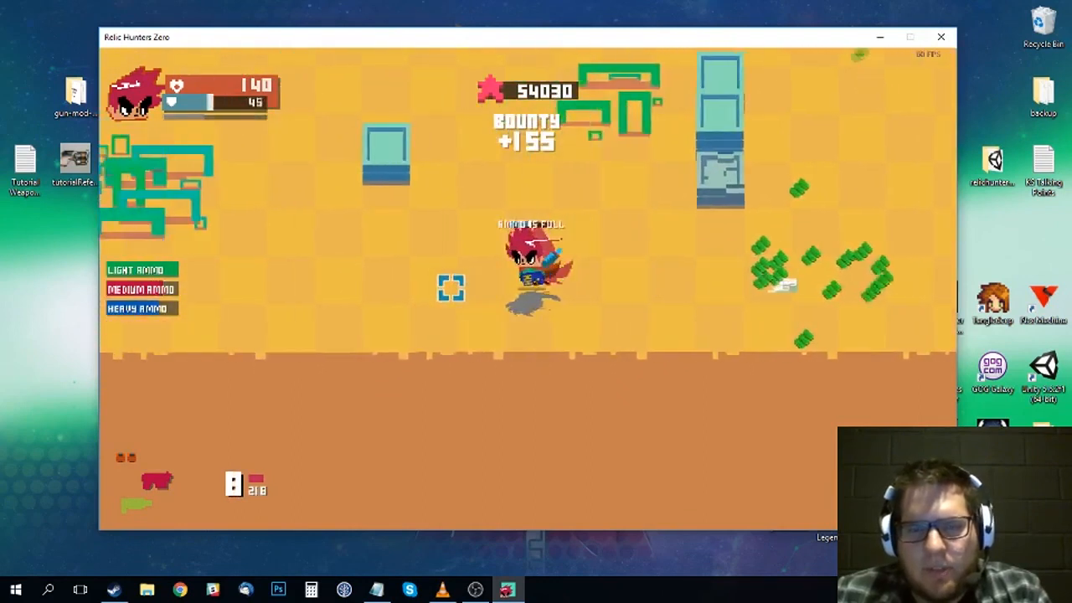
- Pause the game to show the Triple Revolver's stats, and quit the run to the main menu
{"action": "key", "text": "Escape"}
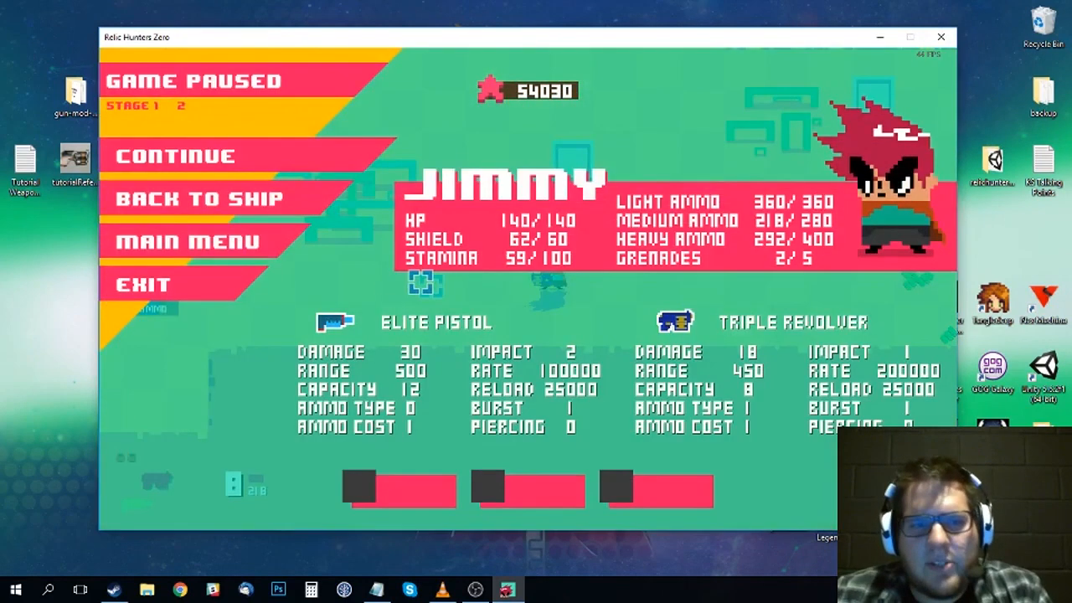
{"action": "left_click", "coordinate": [232, 242]}
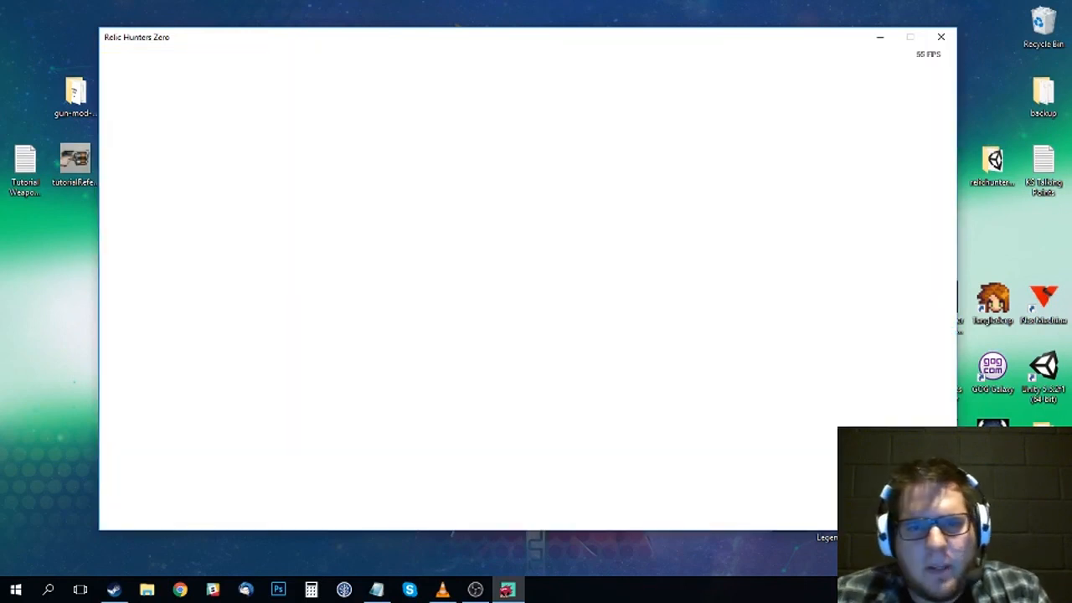